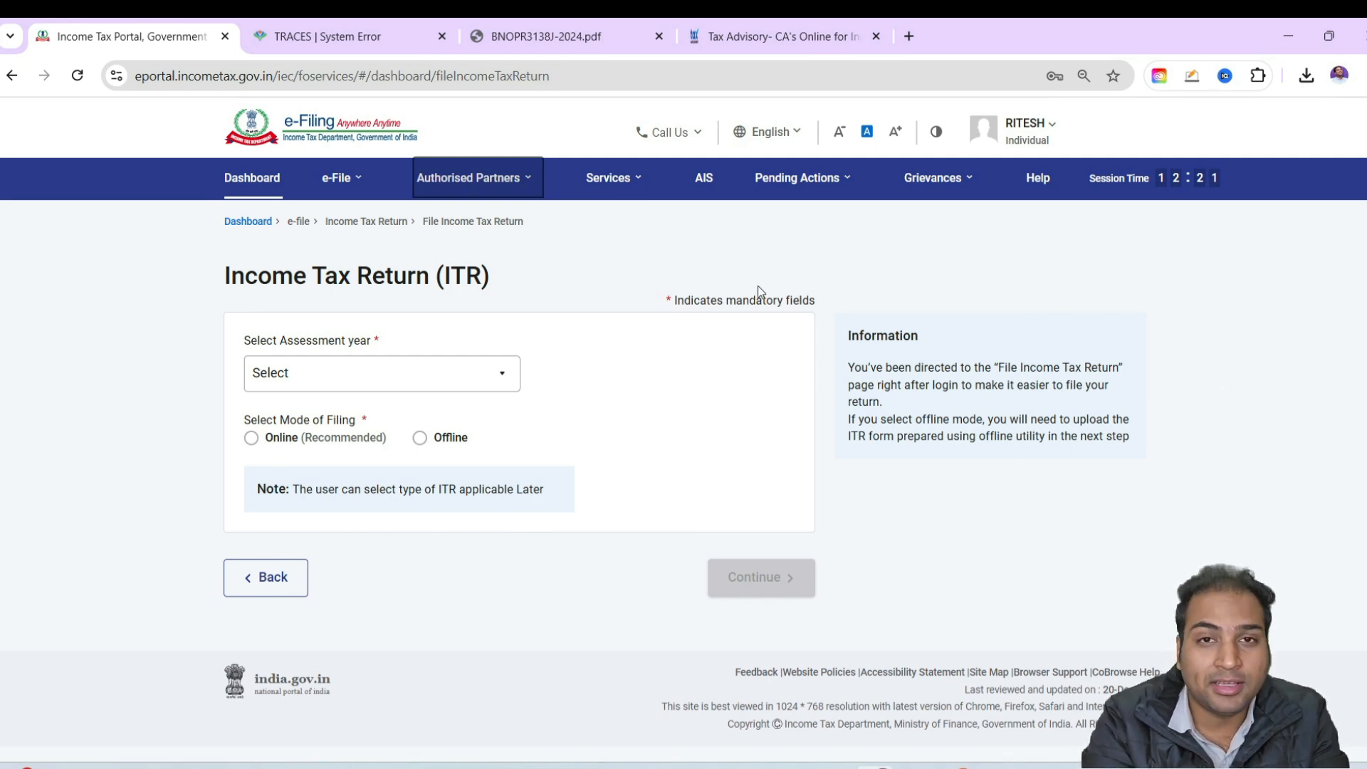
Start filing the return for assessment year 2024-25 in online mode and confirm the applicable taxpayer status
mouse_move(739, 20)
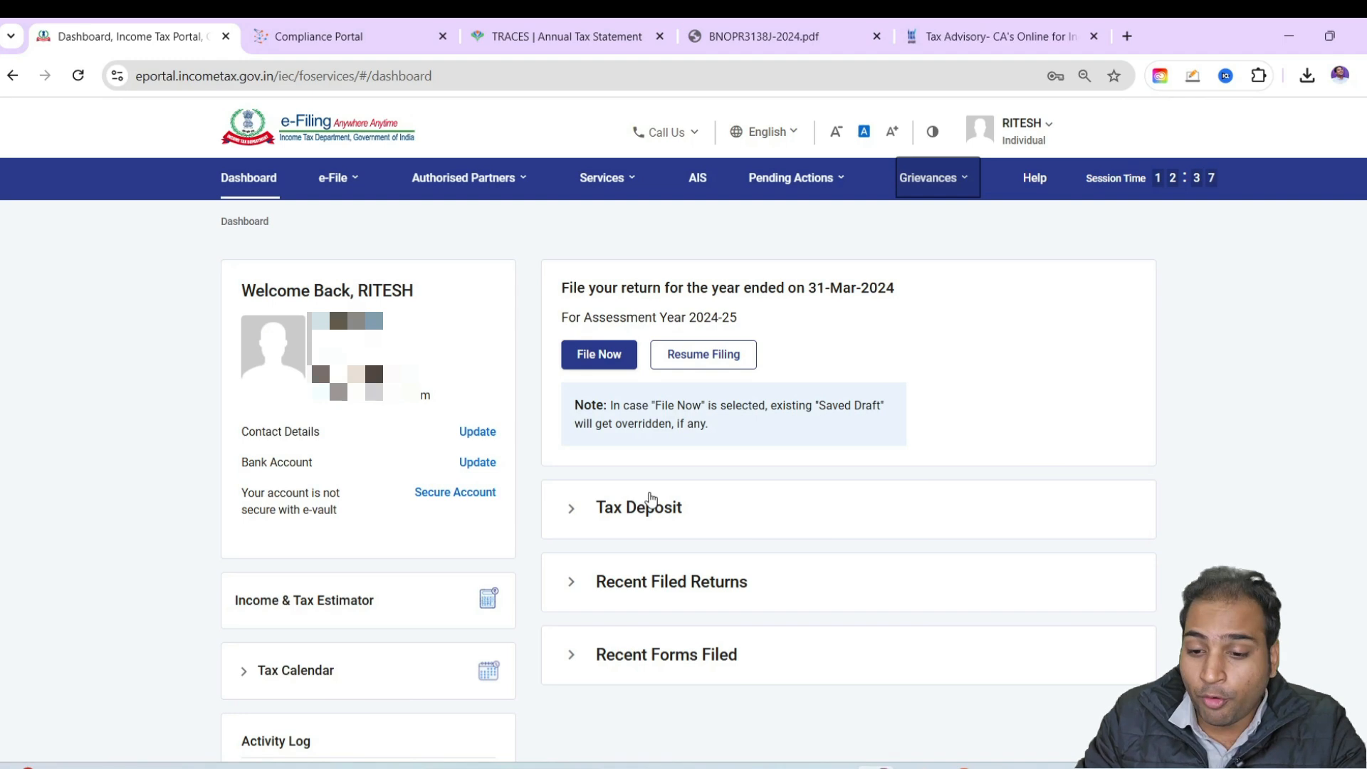
left_click(579, 348)
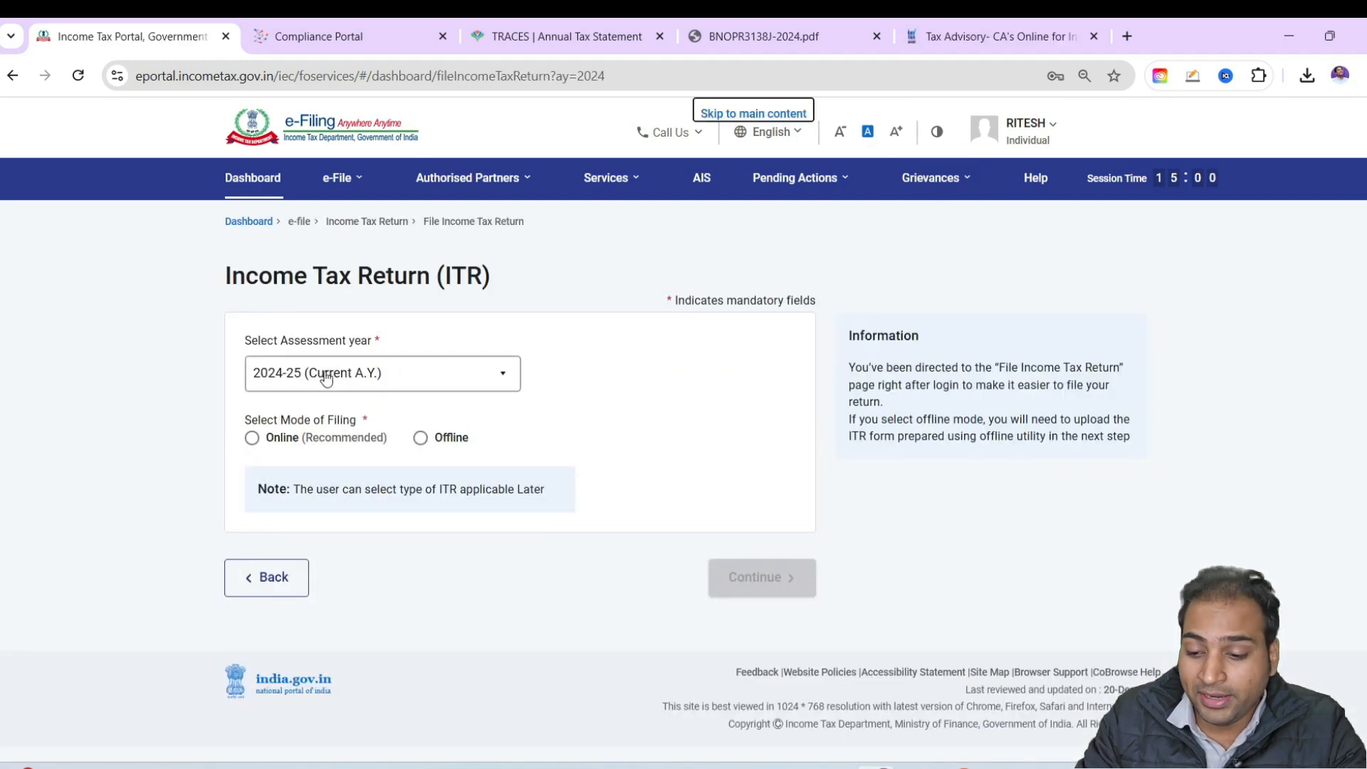
left_click(252, 438)
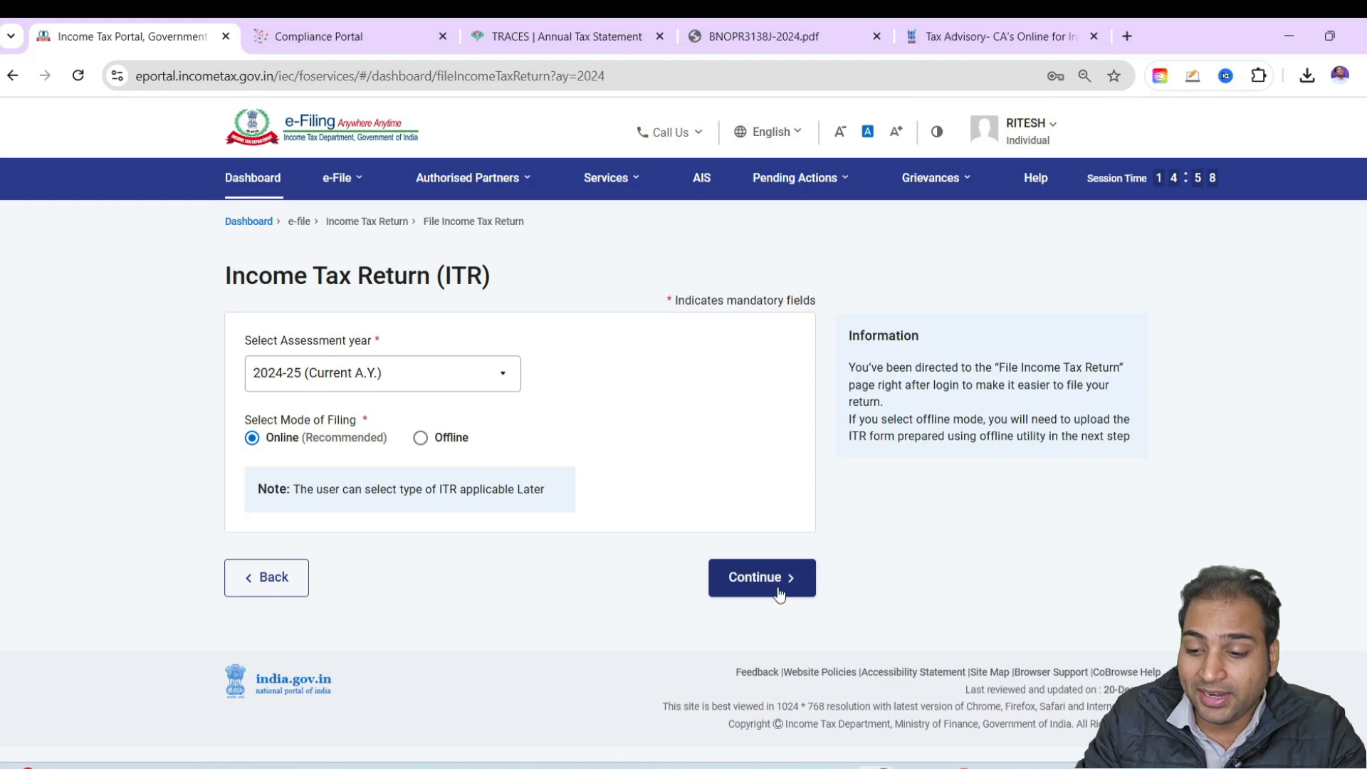
left_click(779, 594)
left_click(1053, 614)
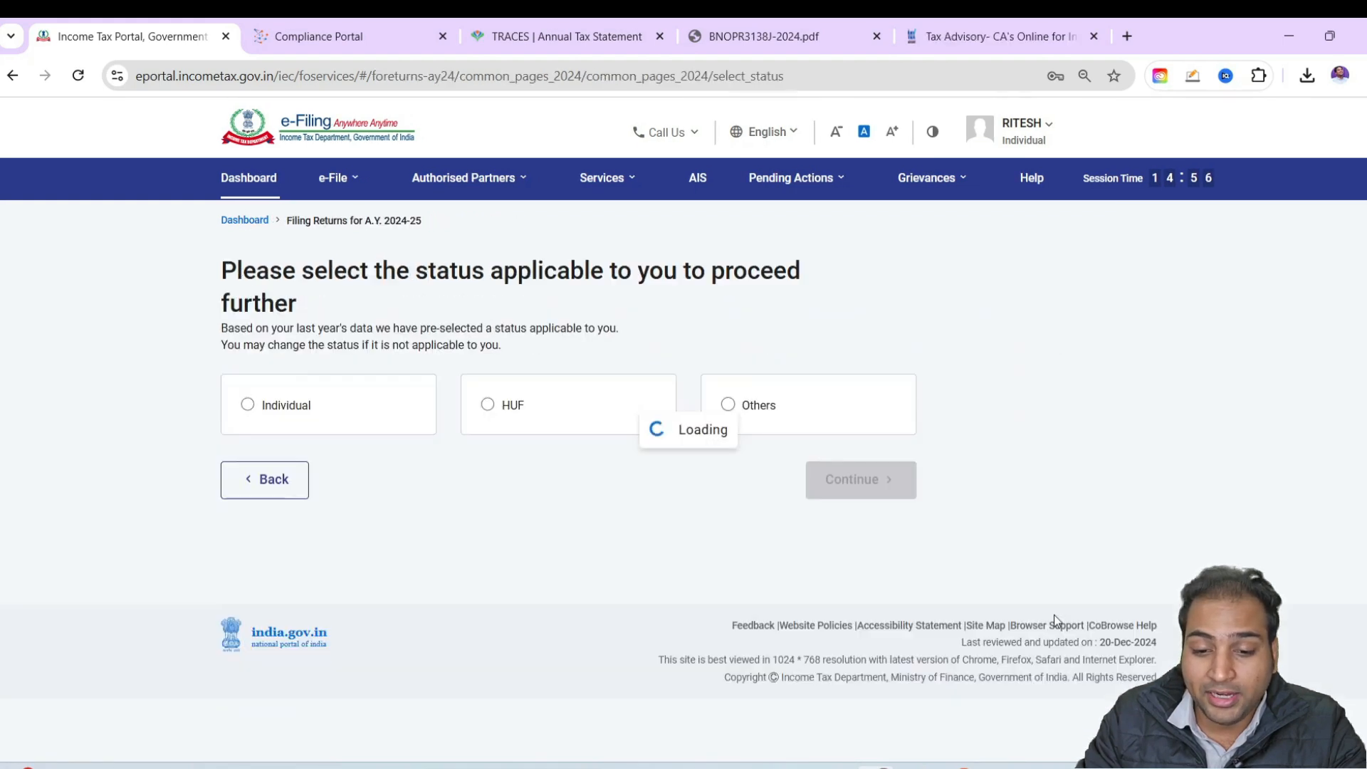
left_click(866, 485)
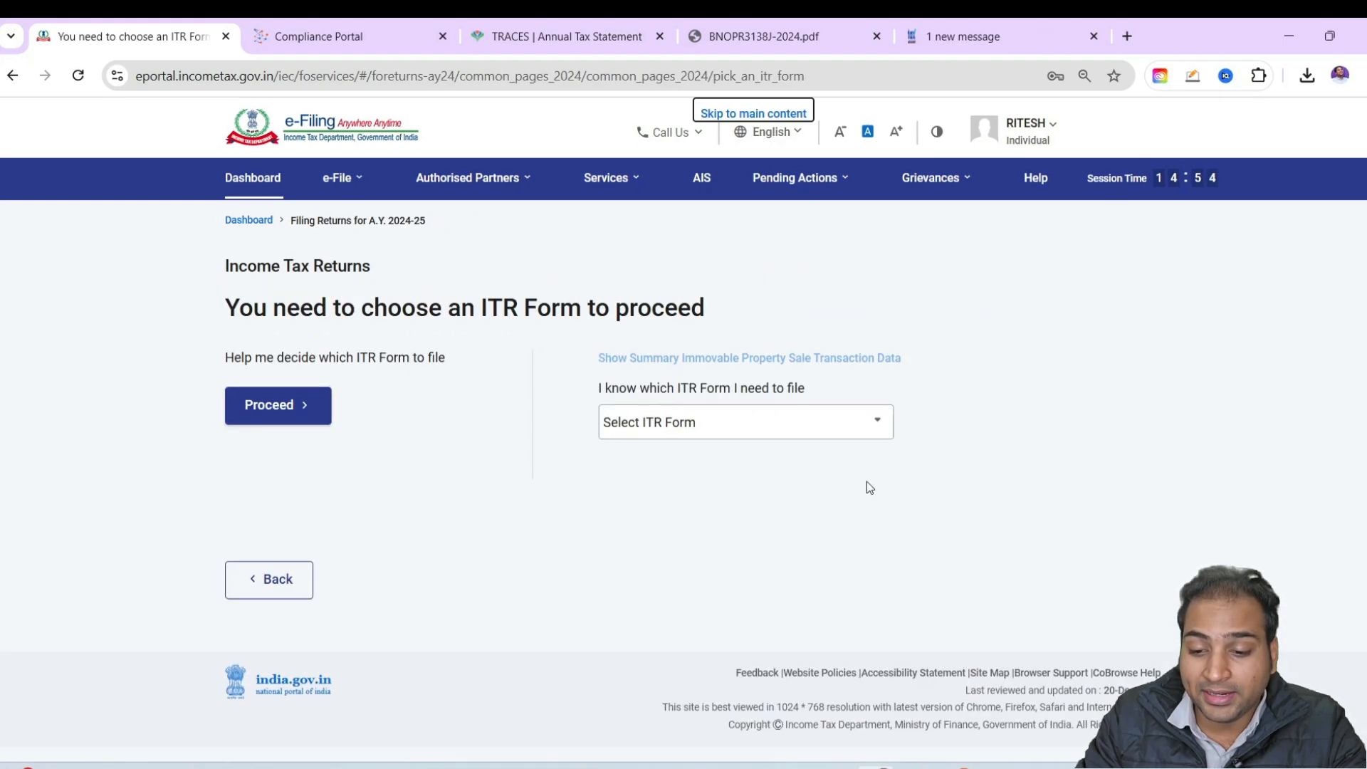
Choose ITR-3 as the form to file and acknowledge the new tax regime notice
left_click(756, 422)
left_click(714, 570)
left_click(656, 557)
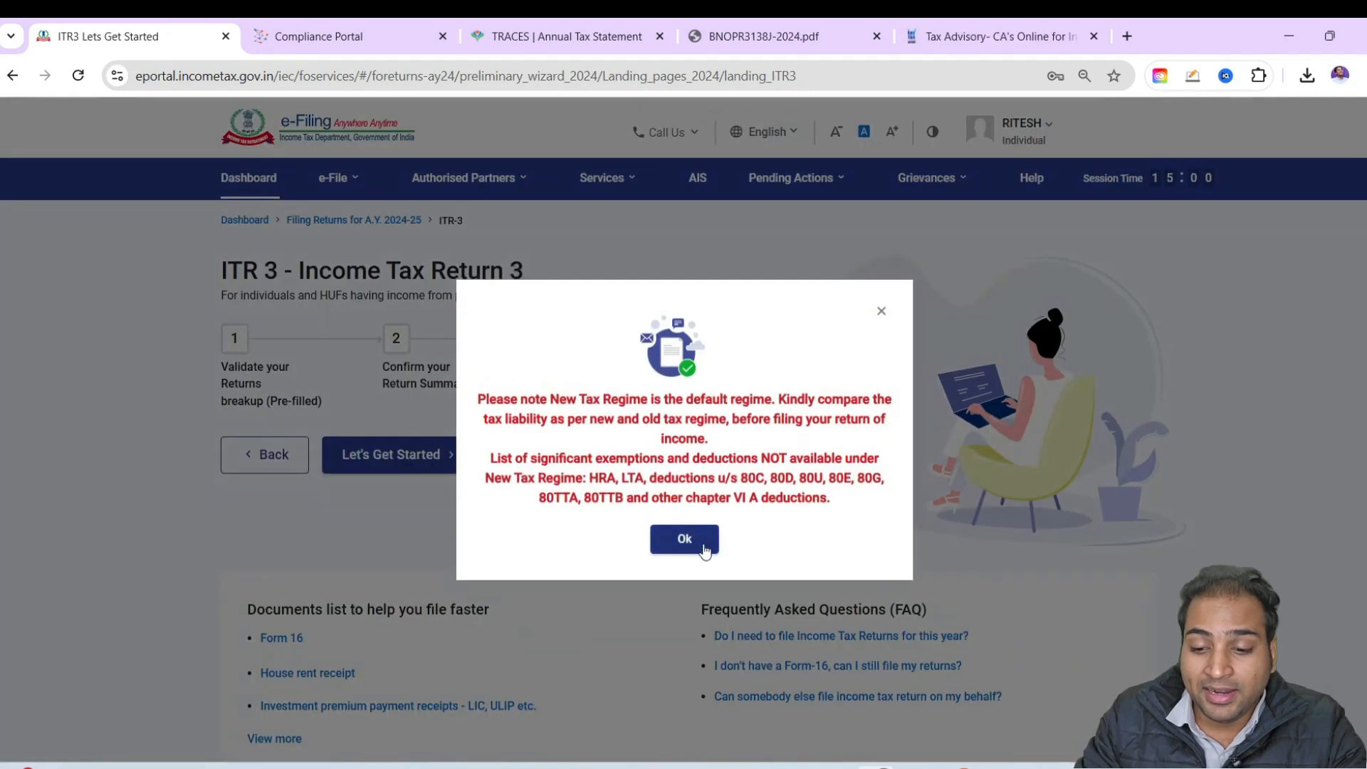
left_click(687, 539)
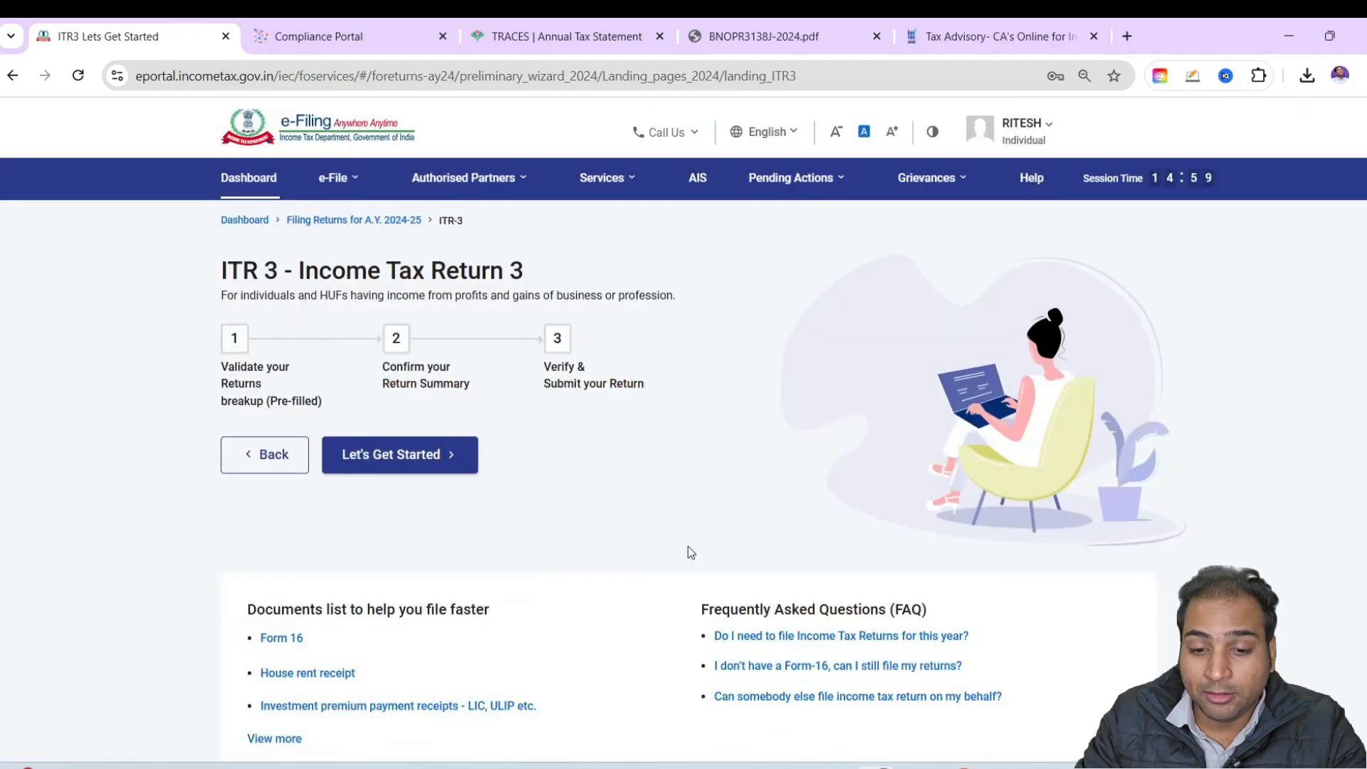
Get started with the ITR-3 return and select Others as the reason for filing
left_click(358, 453)
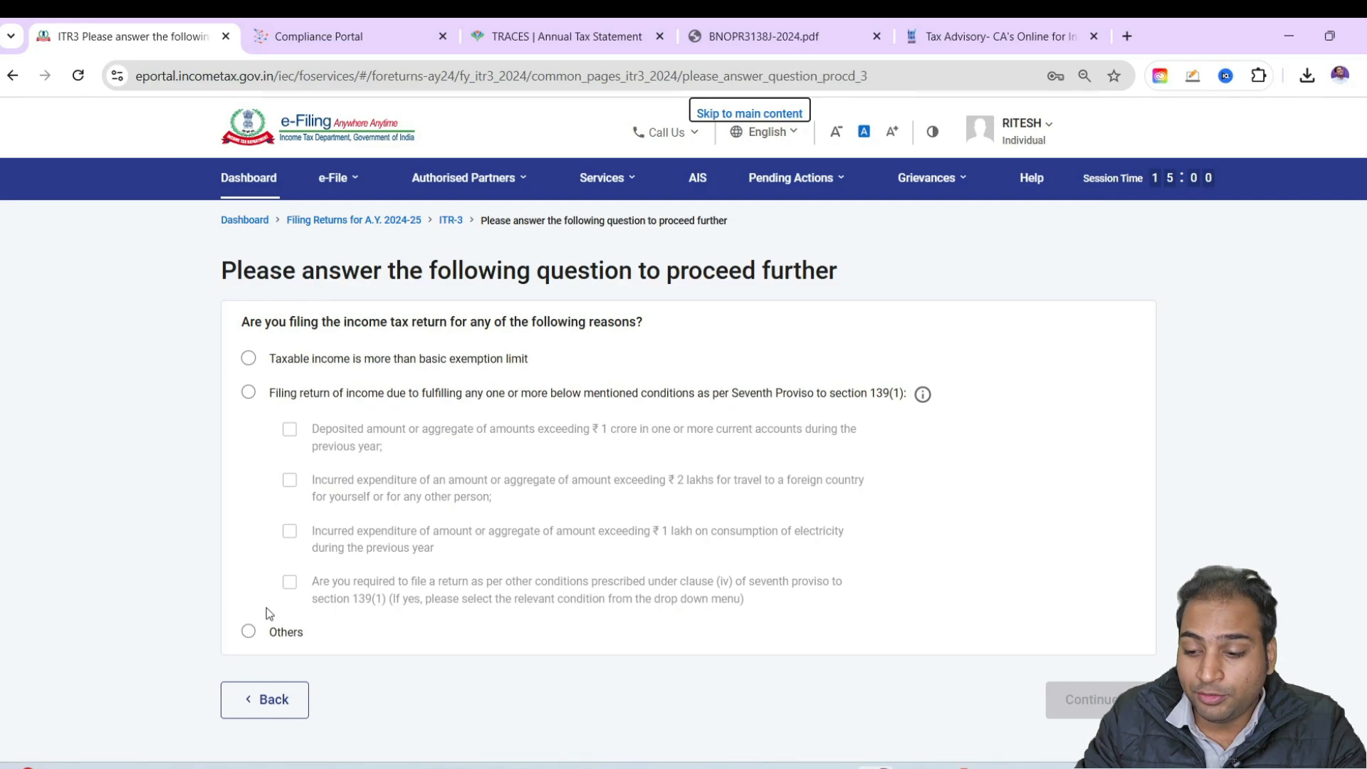
left_click(248, 633)
left_click(1082, 699)
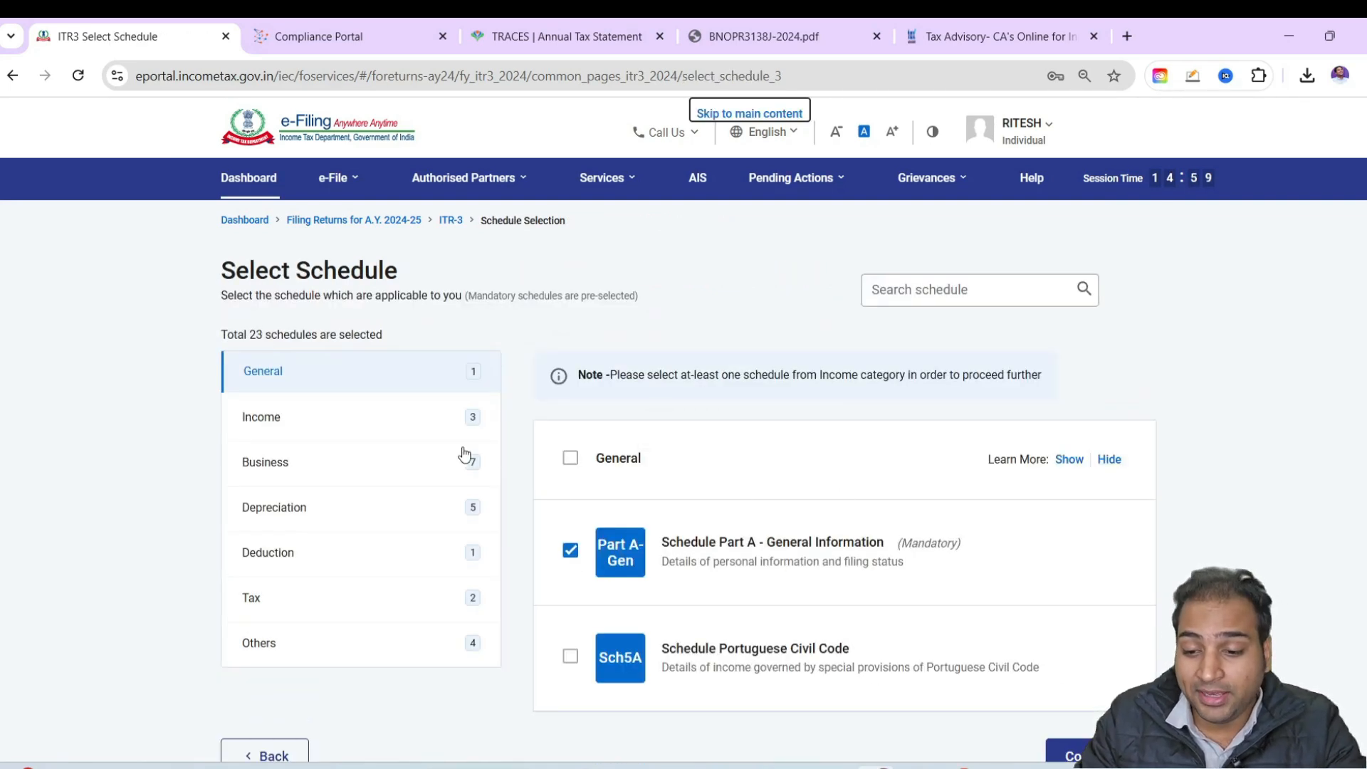
Add Schedule Capital Gains and Schedule VDA to the selected Income schedules
scroll(449, 398, "down", 2)
left_click(348, 256)
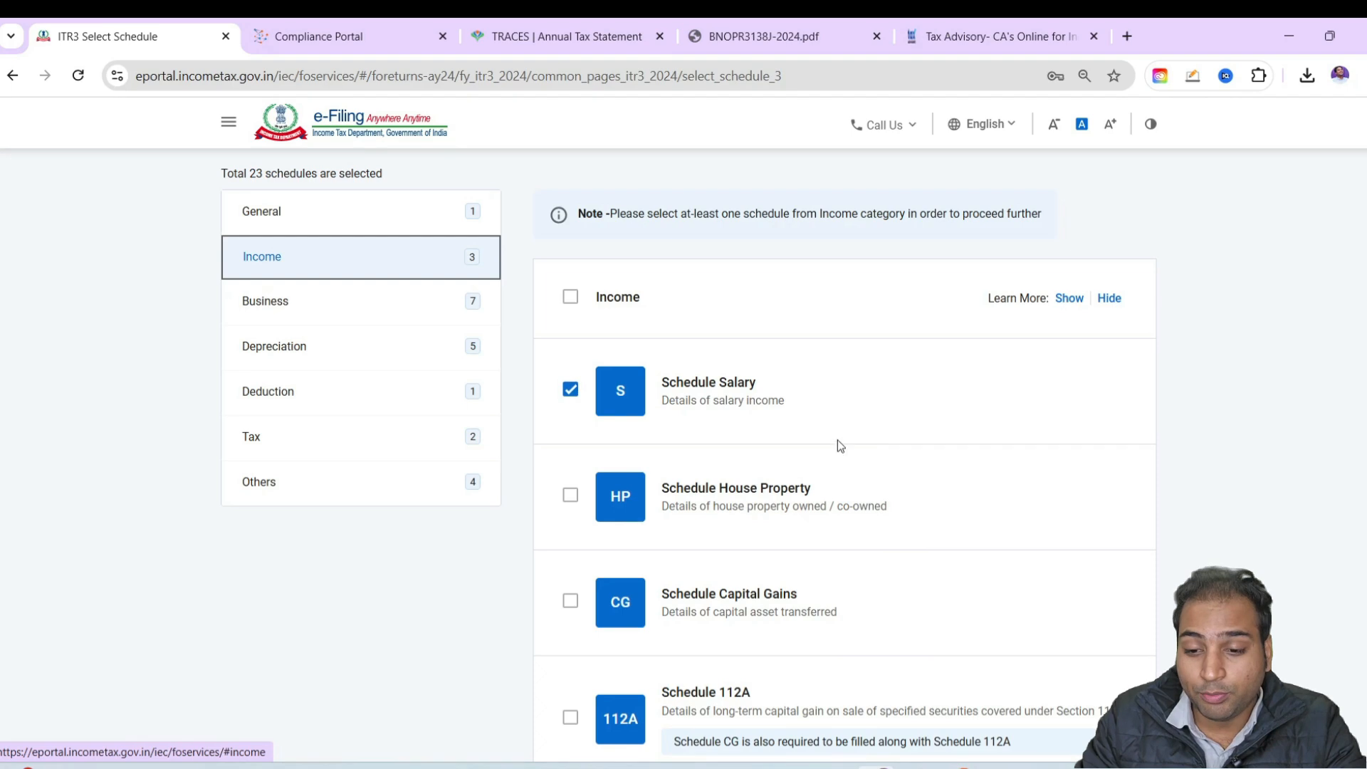
scroll(683, 427, "down", 2)
scroll(574, 345, "down", 2)
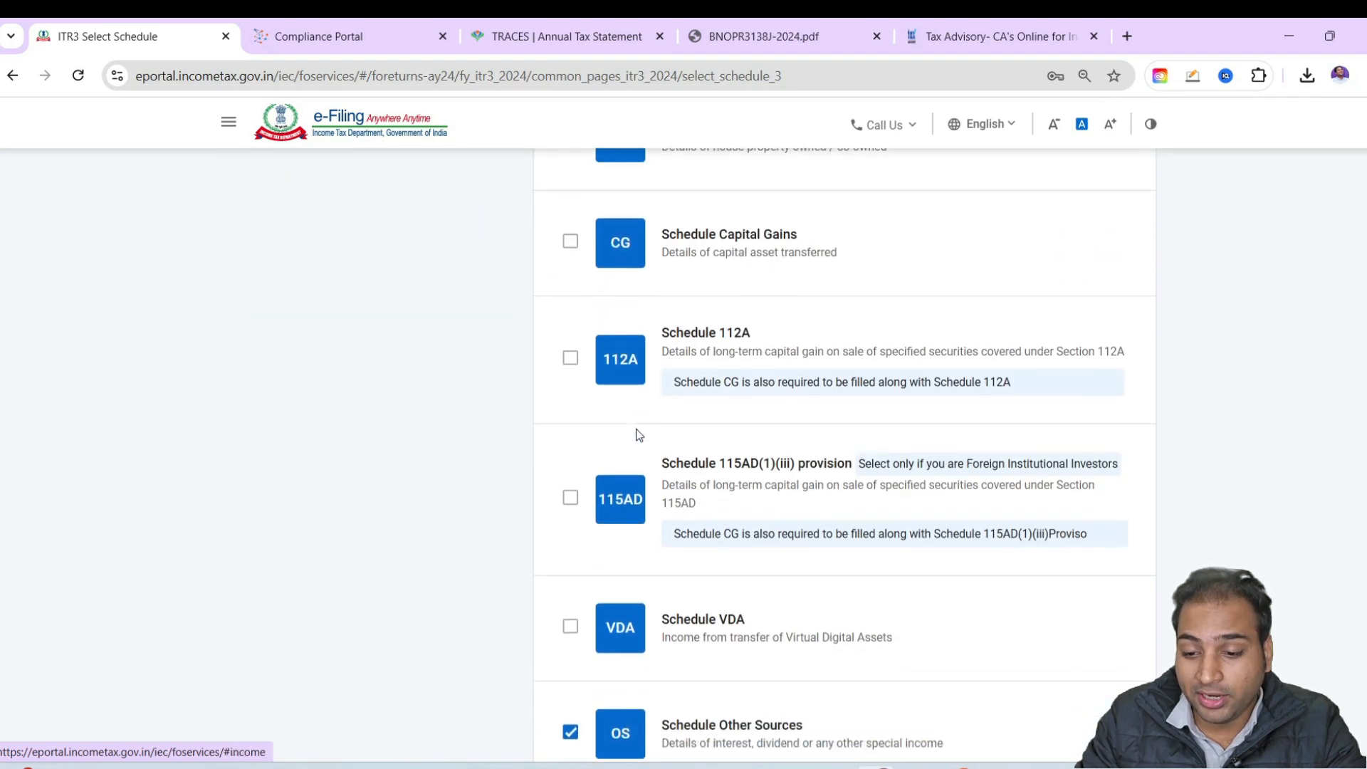
left_click(571, 237)
scroll(732, 436, "down", 2)
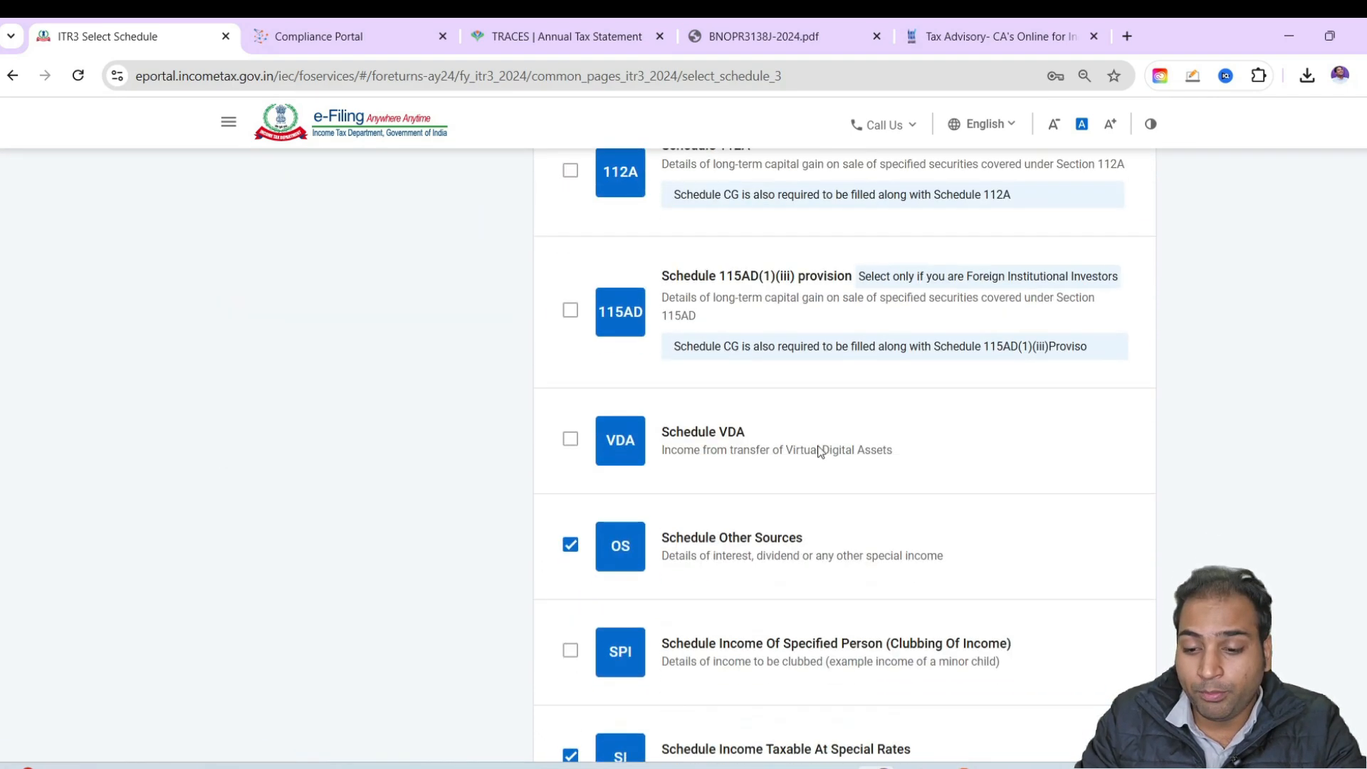
left_click(569, 440)
scroll(755, 497, "down", 7)
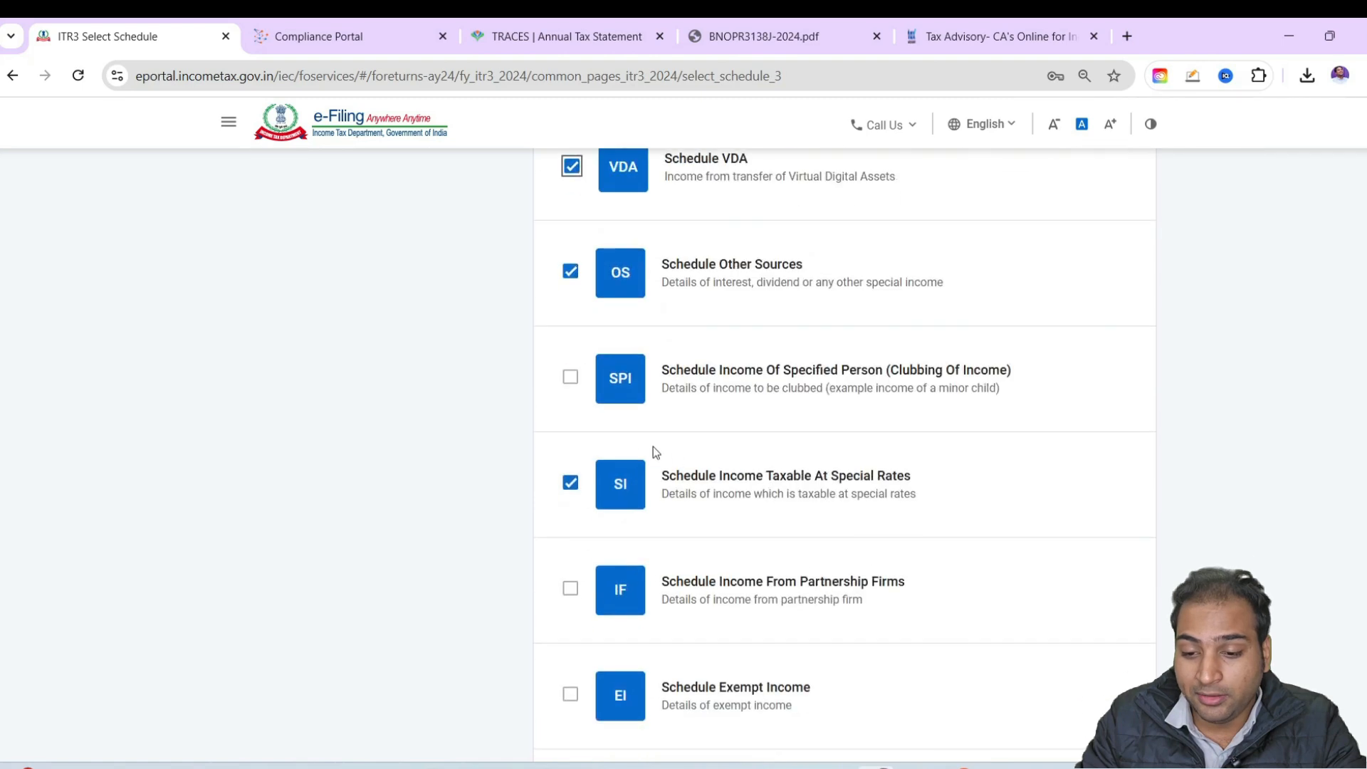
scroll(614, 412, "down", 3)
scroll(537, 485, "up", 15)
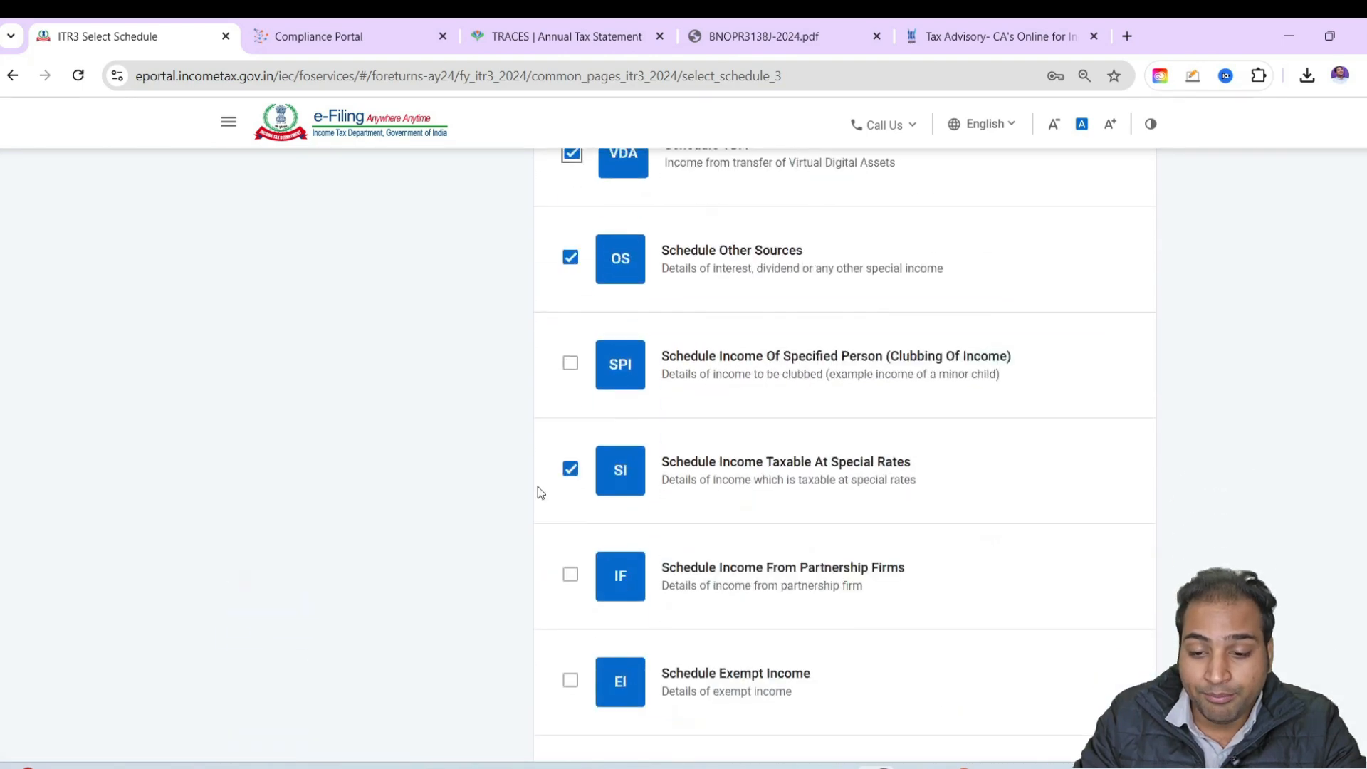
Review the selected Business schedules and deselect all the Depreciation schedules
left_click(260, 381)
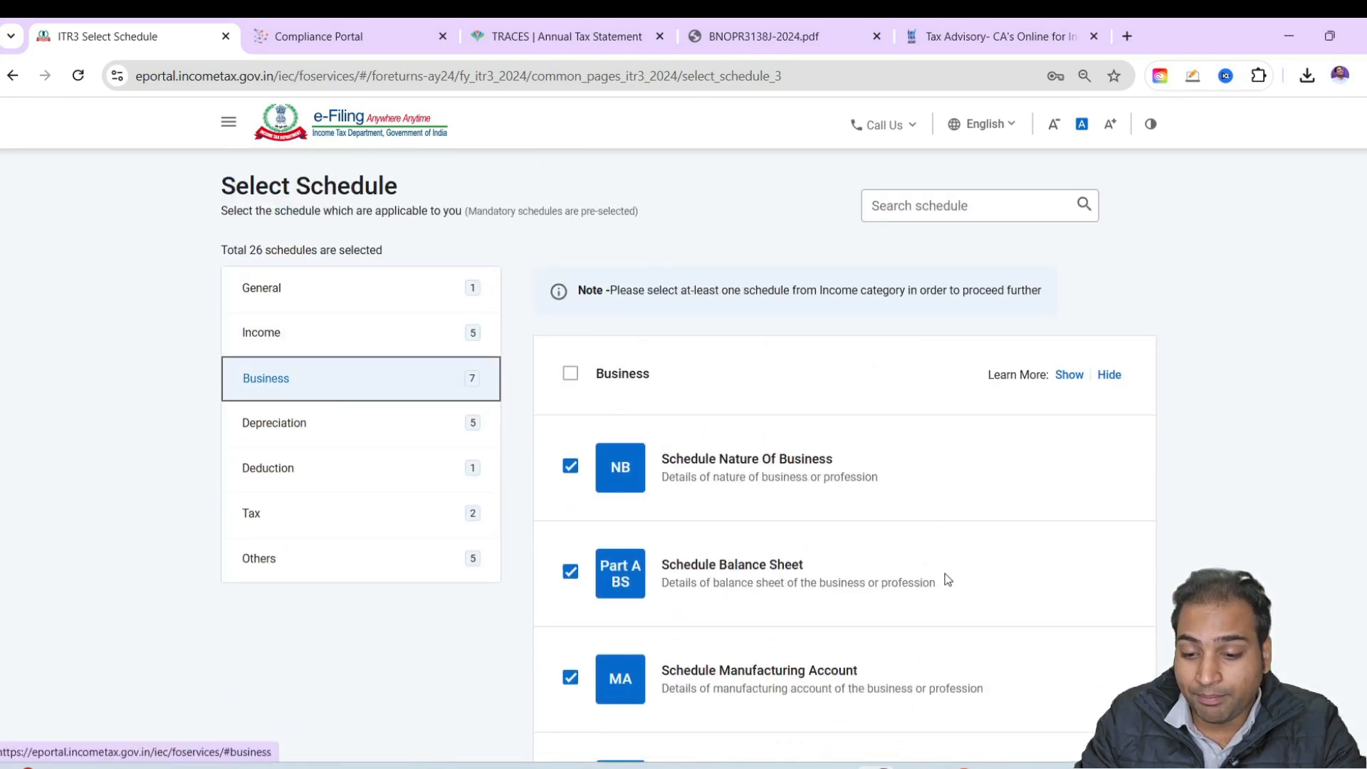
scroll(723, 446, "down", 7)
scroll(779, 486, "down", 5)
scroll(565, 574, "up", 13)
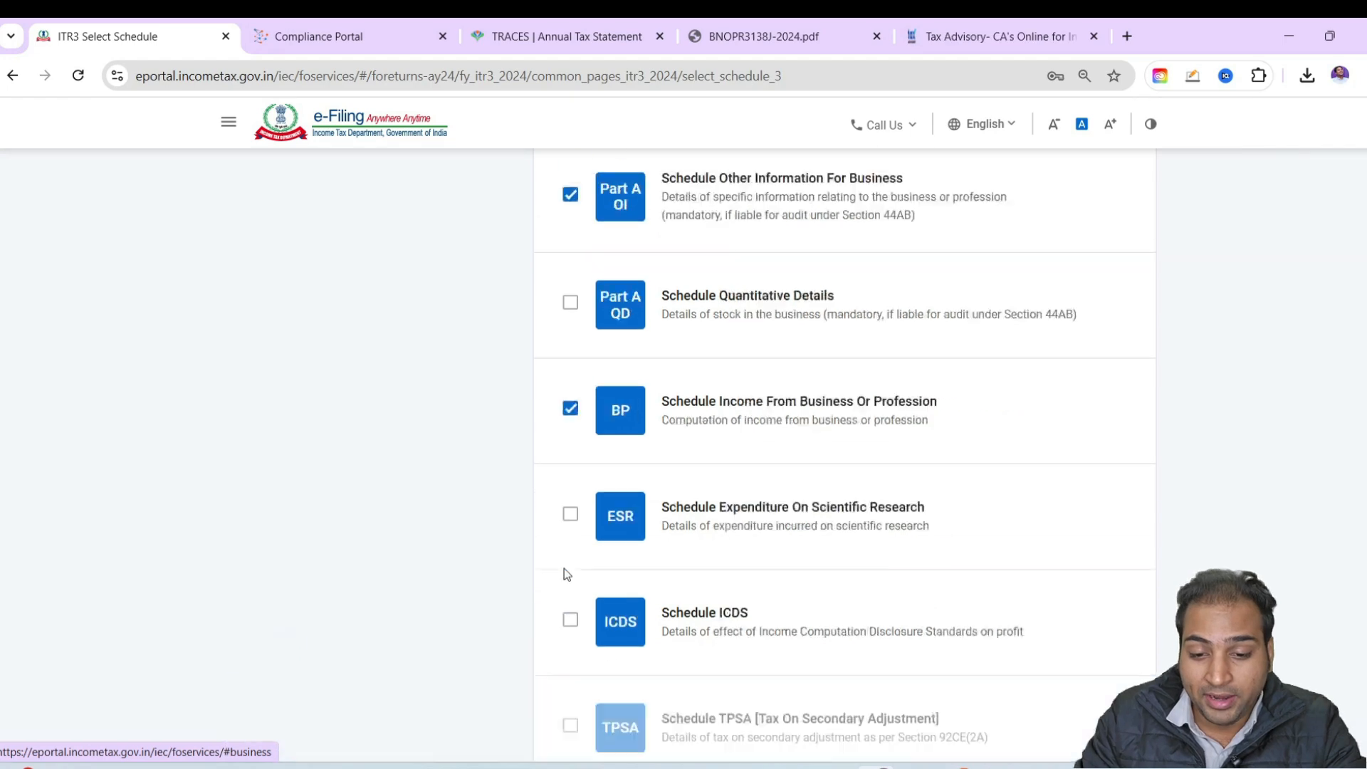
left_click(357, 431)
scroll(650, 491, "down", 3)
scroll(612, 484, "up", 4)
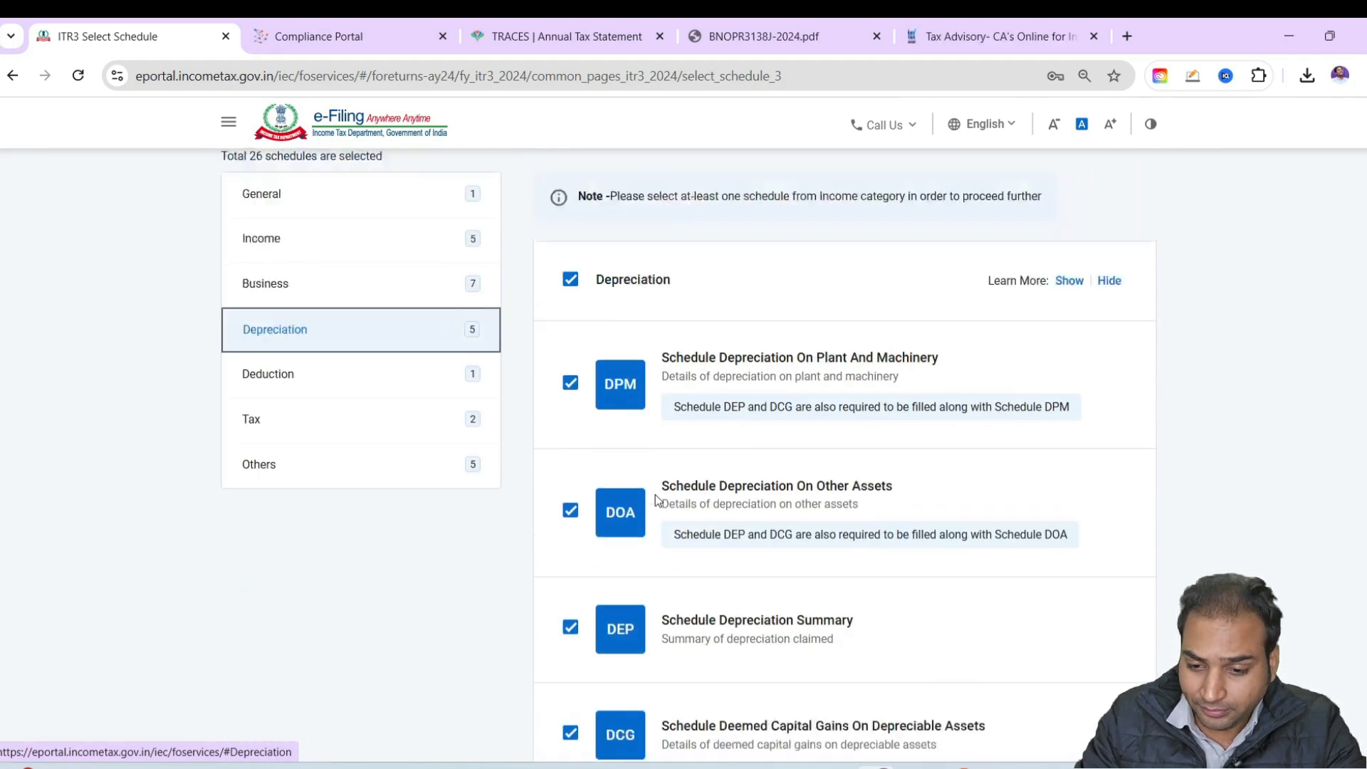
left_click(570, 383)
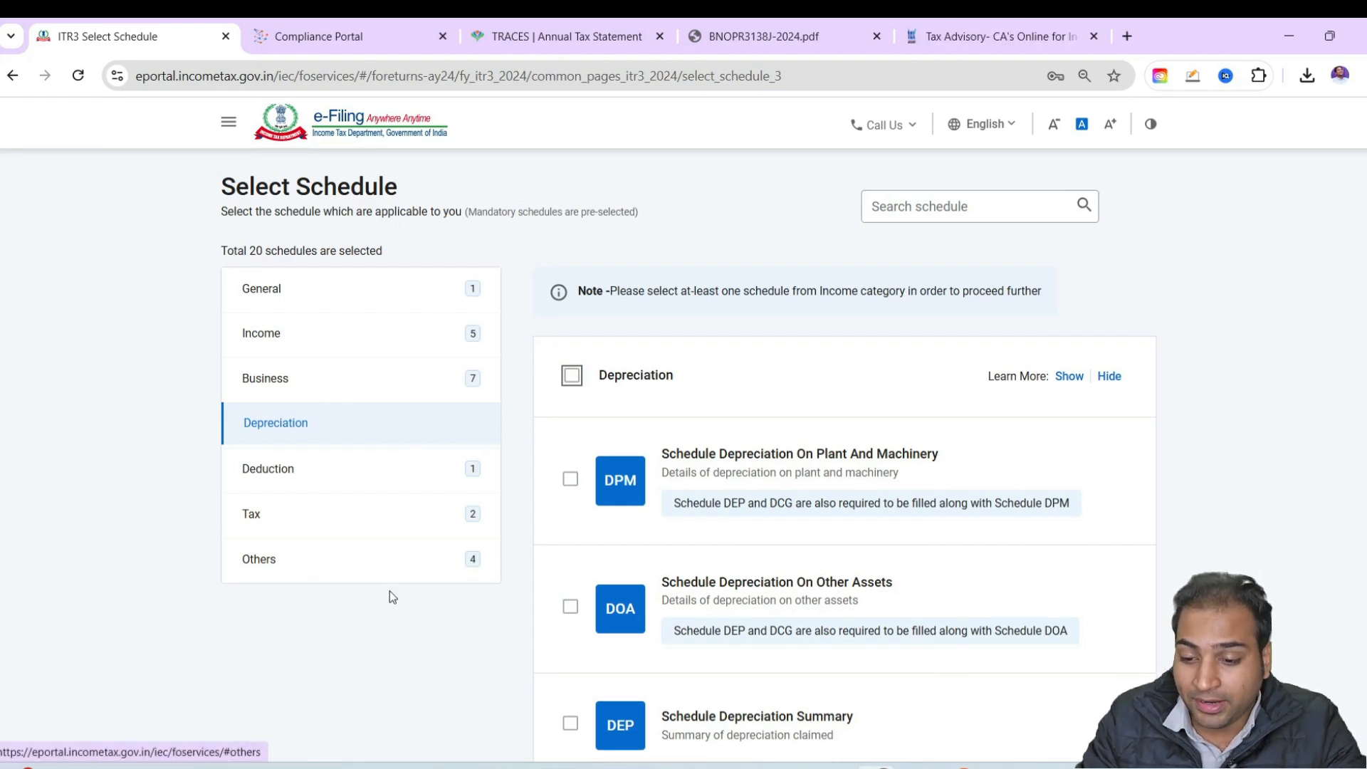
Confirm the schedule selection, accept the disclaimer and proceed to the Schedules Summary
scroll(390, 597, "down", 6)
left_click(1092, 595)
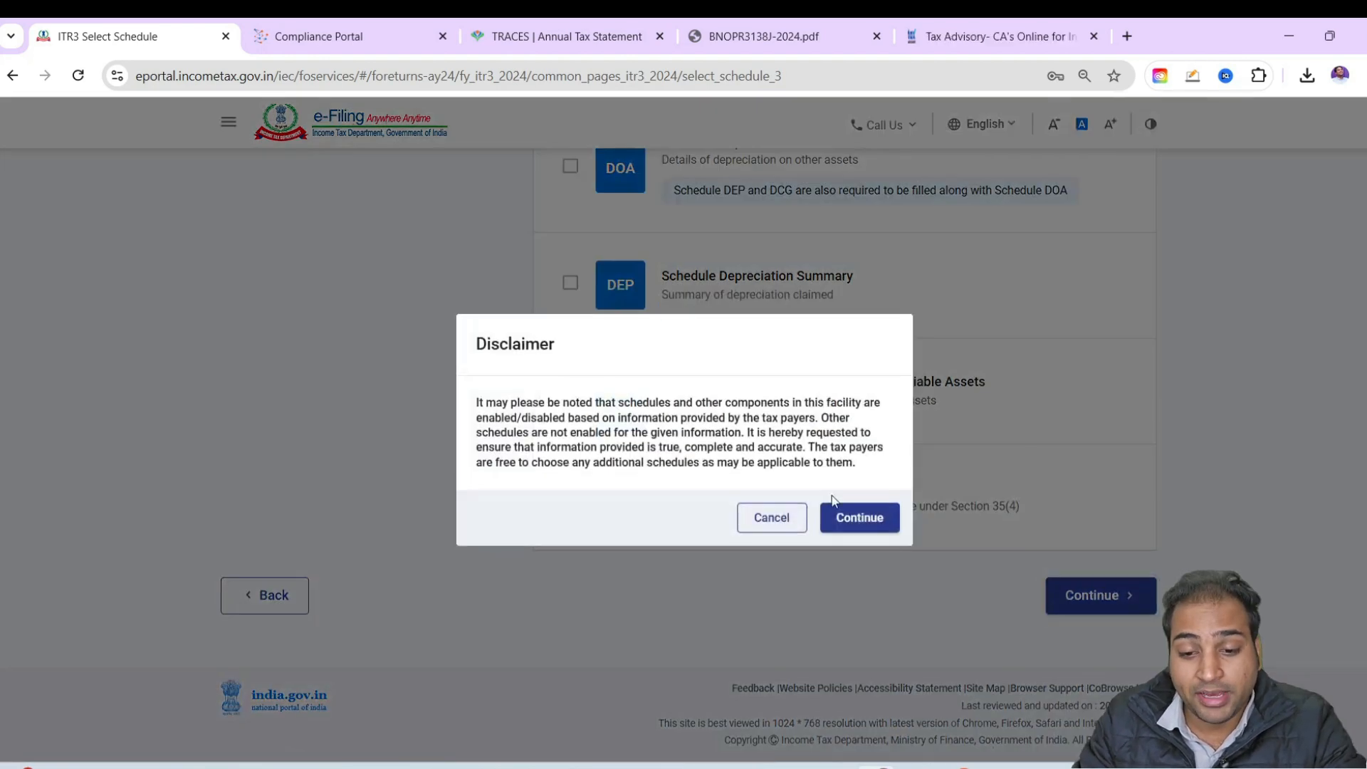
left_click(860, 518)
left_click(456, 444)
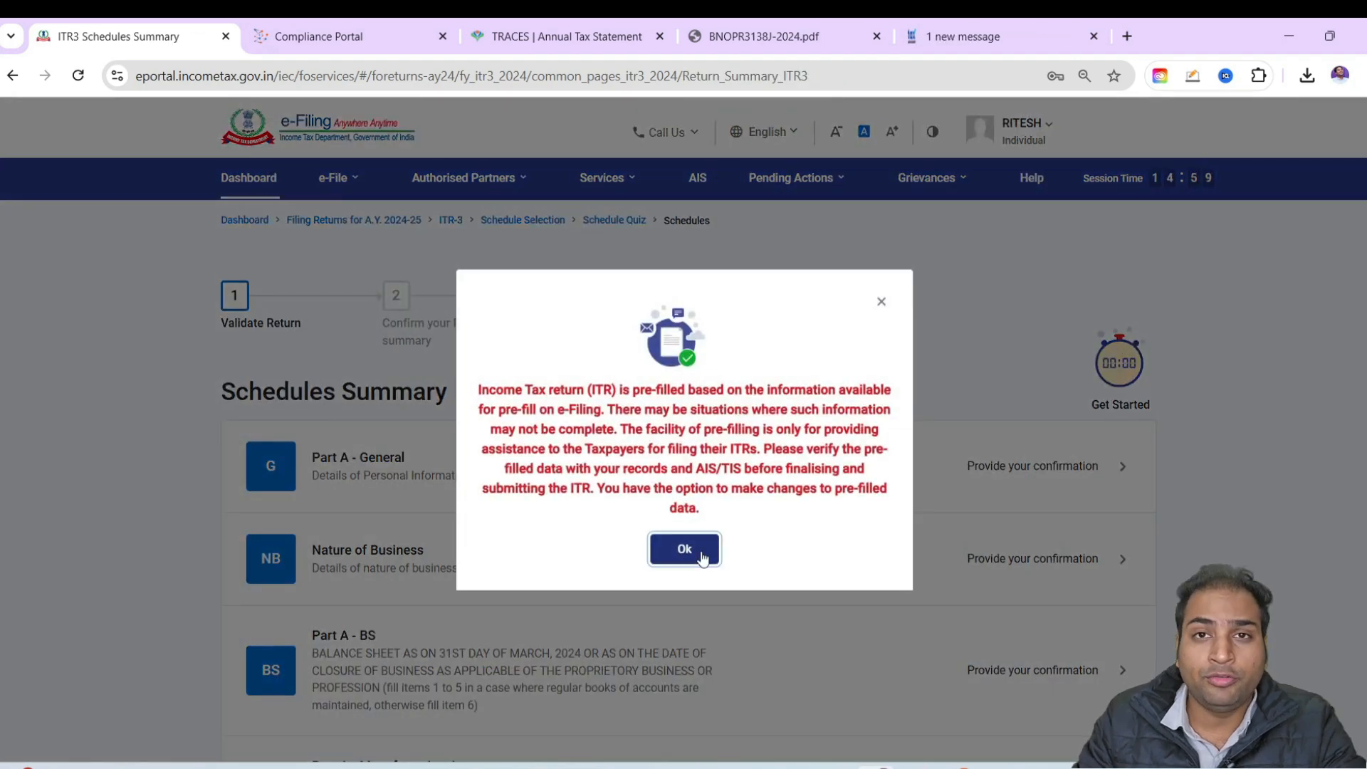
left_click(685, 549)
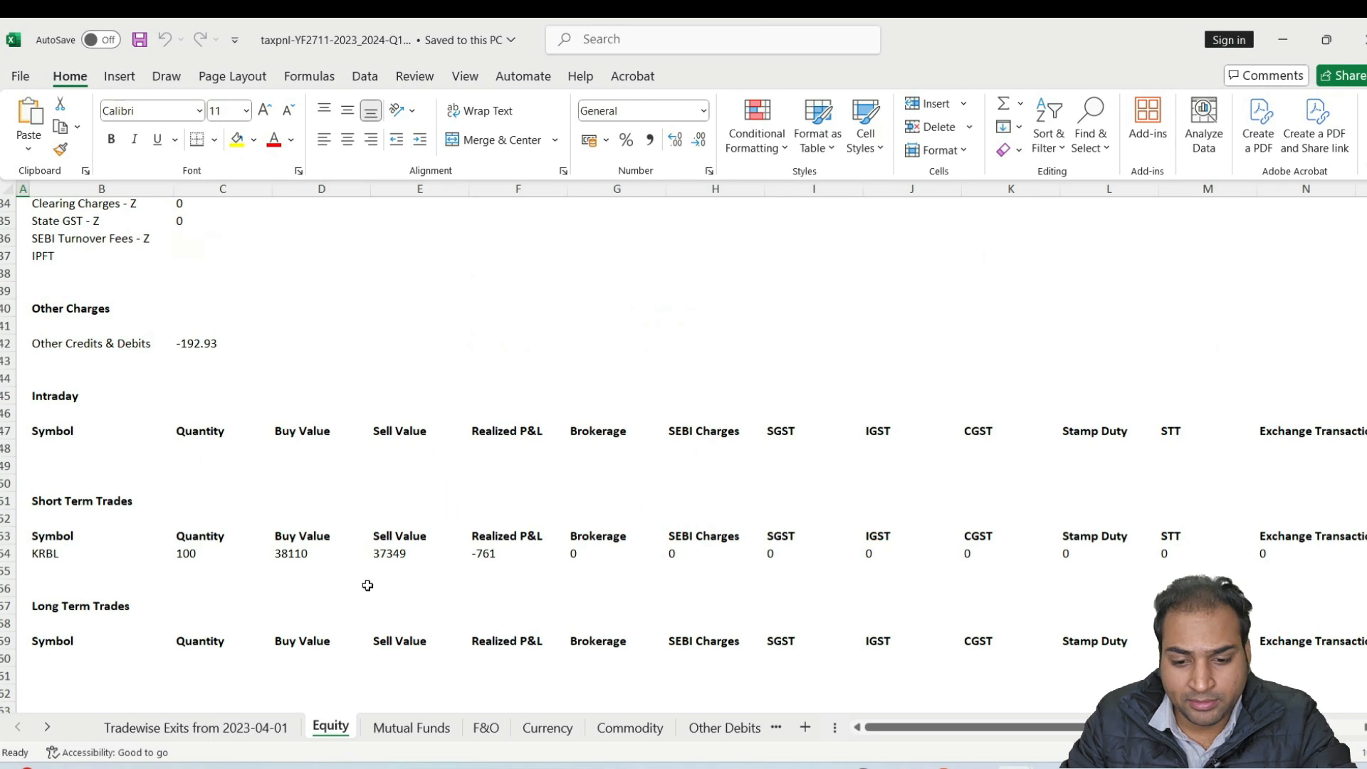
Examine the realized profit breakdown and charges on the Equity sheet of the Excel taxpnl workbook
scroll(367, 585, "up", 5)
scroll(146, 436, "up", 6)
left_click(92, 222)
scroll(231, 536, "down", 12)
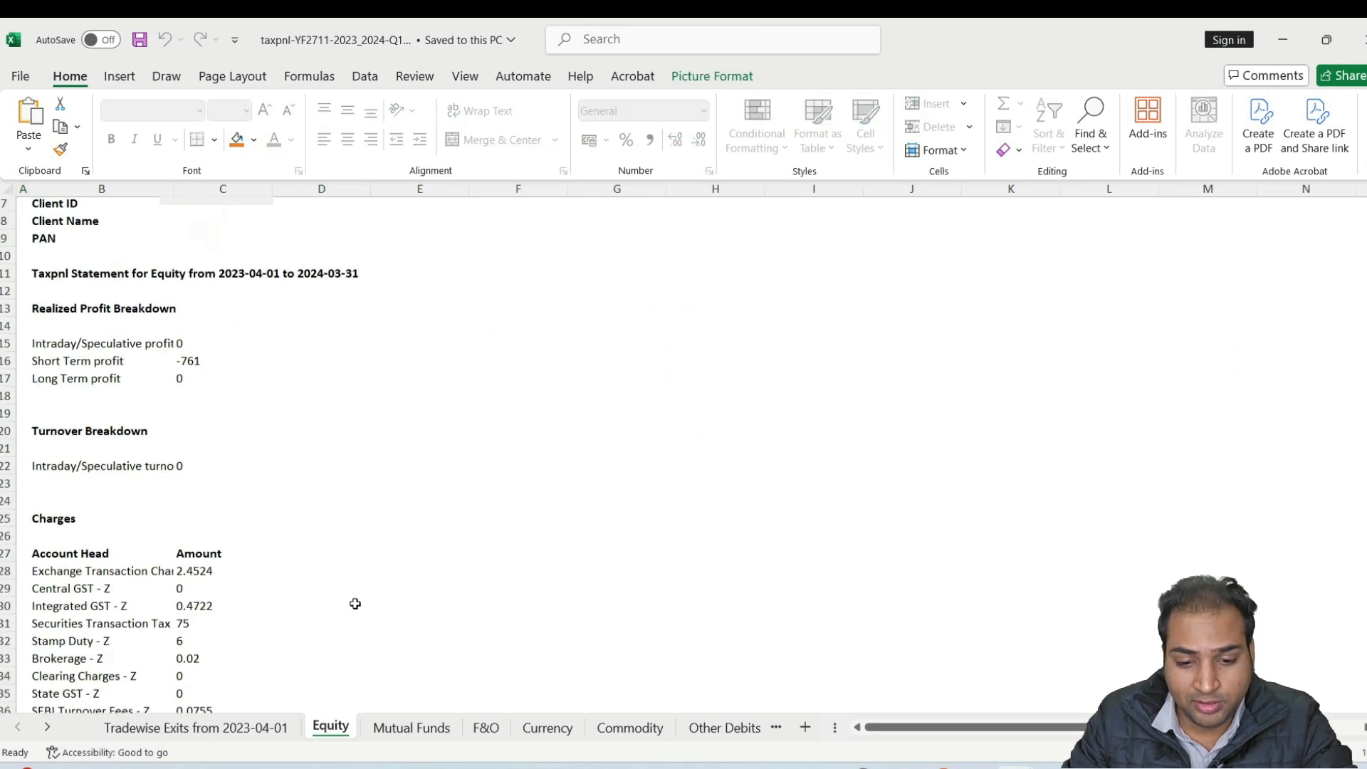
Switch to the DerivativePLStatement workbook and examine the profit and loss figures of the derivative trades
key("alt+Tab")
key("alt+Tab")
key("alt+Tab")
left_click_drag(918, 727, 1077, 726)
scroll(1131, 402, "down", 20)
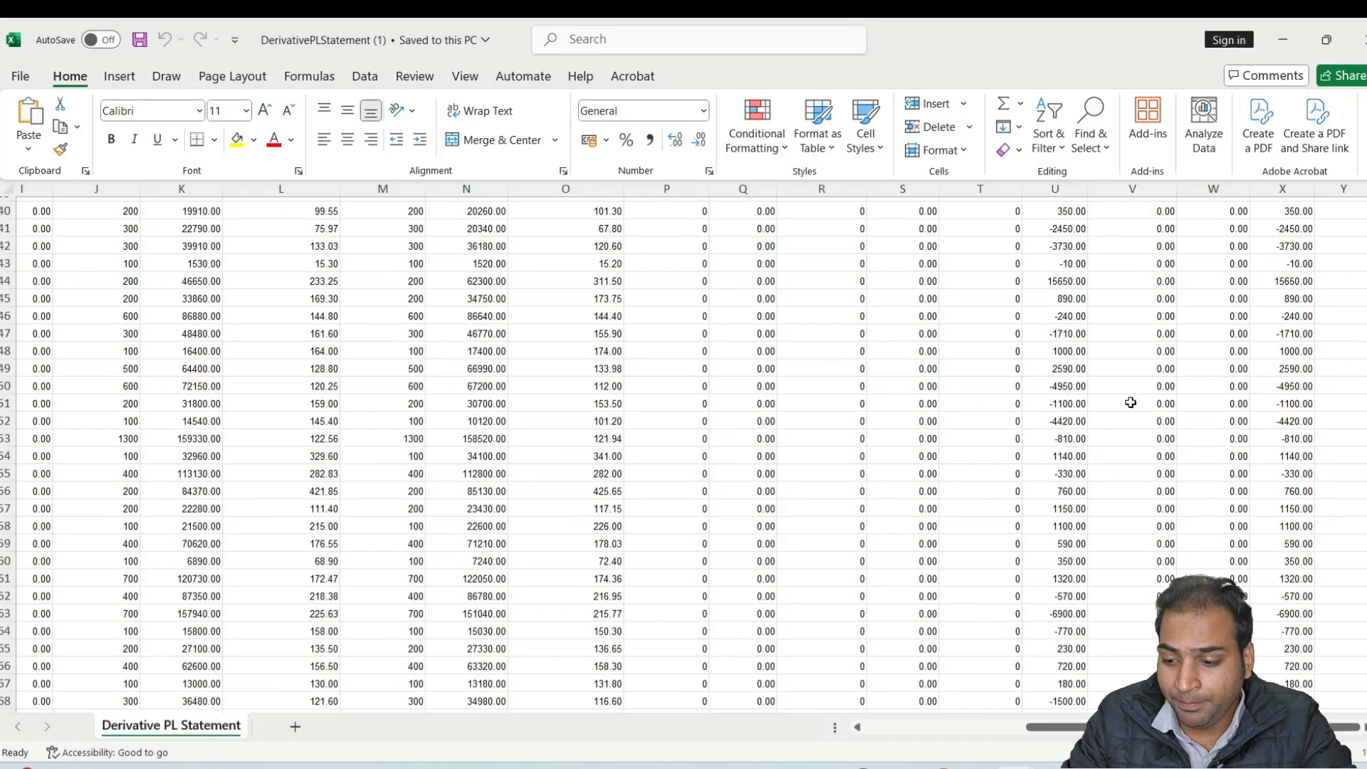
scroll(1130, 402, "down", 8)
scroll(1128, 405, "up", 20)
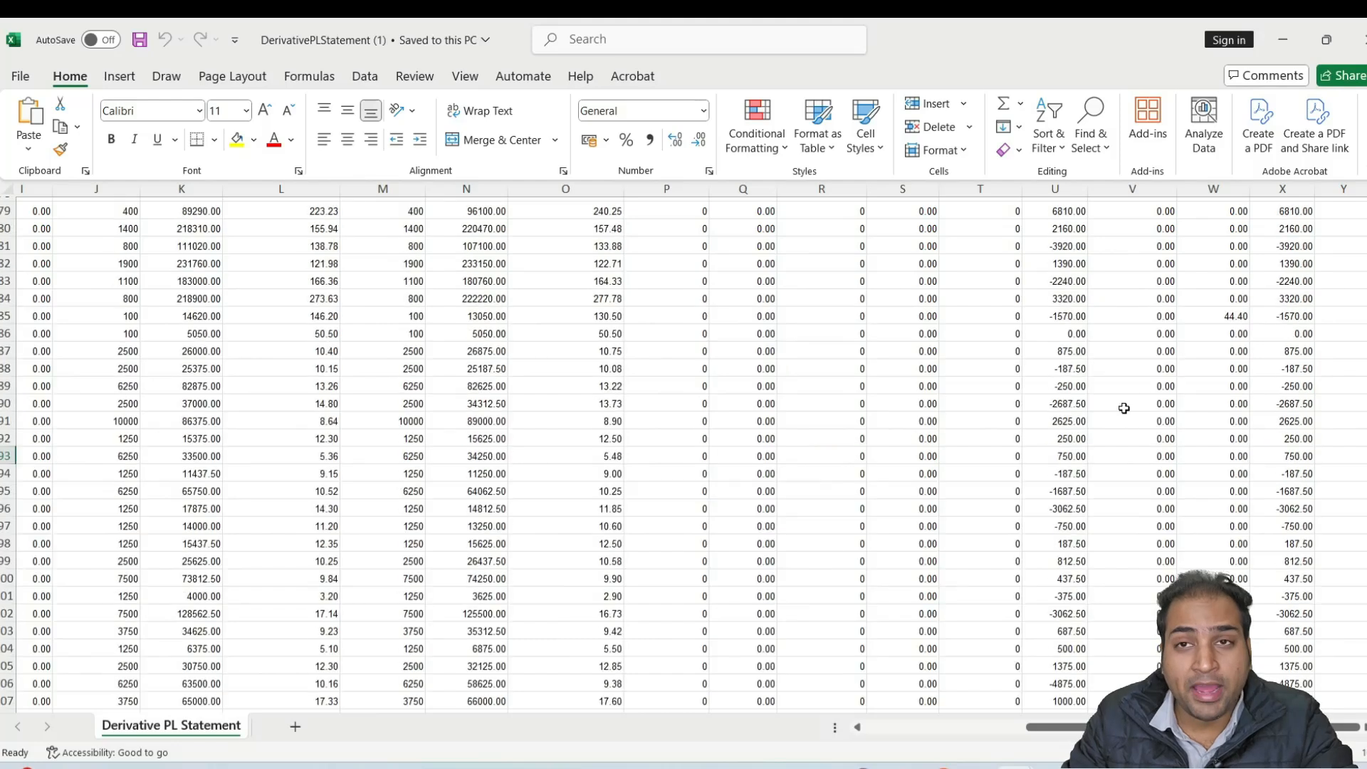
scroll(1123, 407, "up", 3)
Return to the taxpnl workbook and examine the KRBL entry under Short Term Trades
key("alt+Tab")
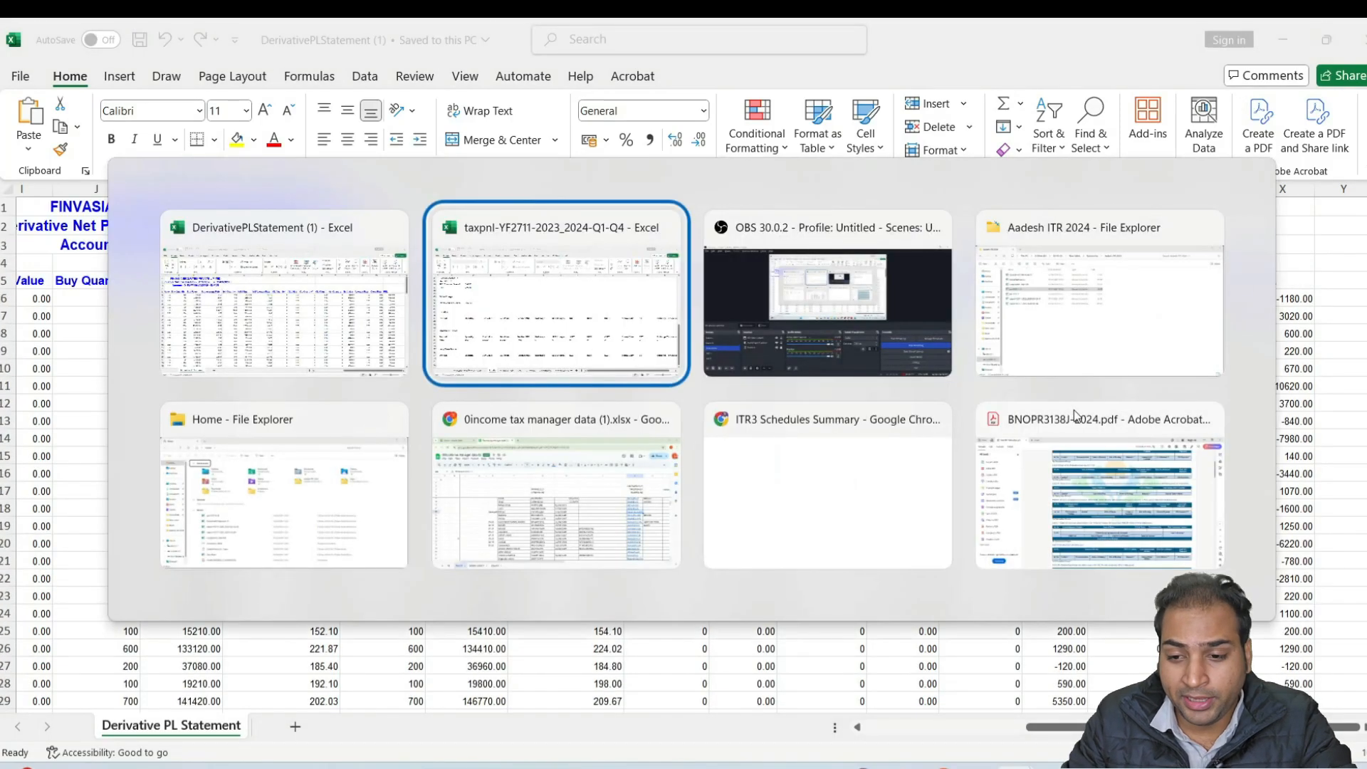
scroll(189, 514, "down", 1)
scroll(143, 484, "down", 2)
left_click(80, 447)
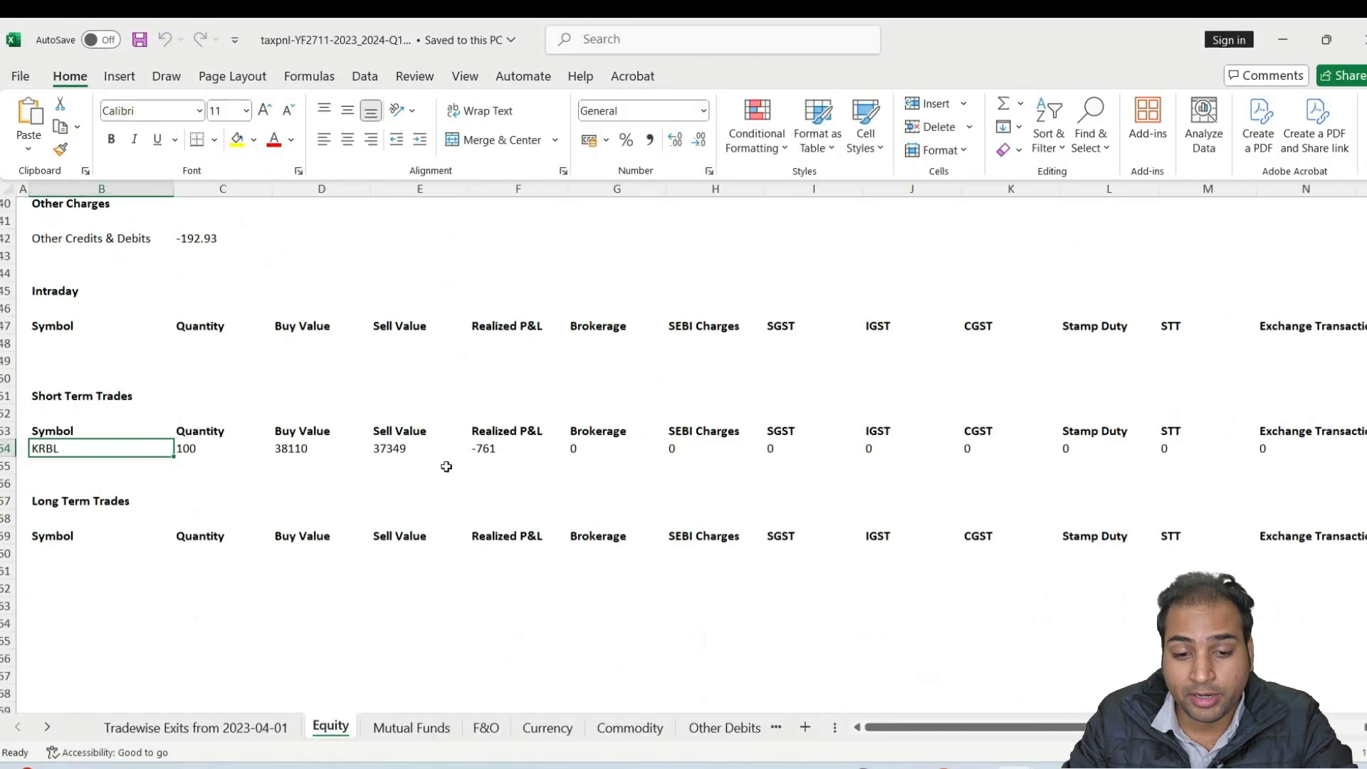
Switch to the ITR3 Schedules Summary in Chrome and open the Part A - General schedule
key("alt+Tab")
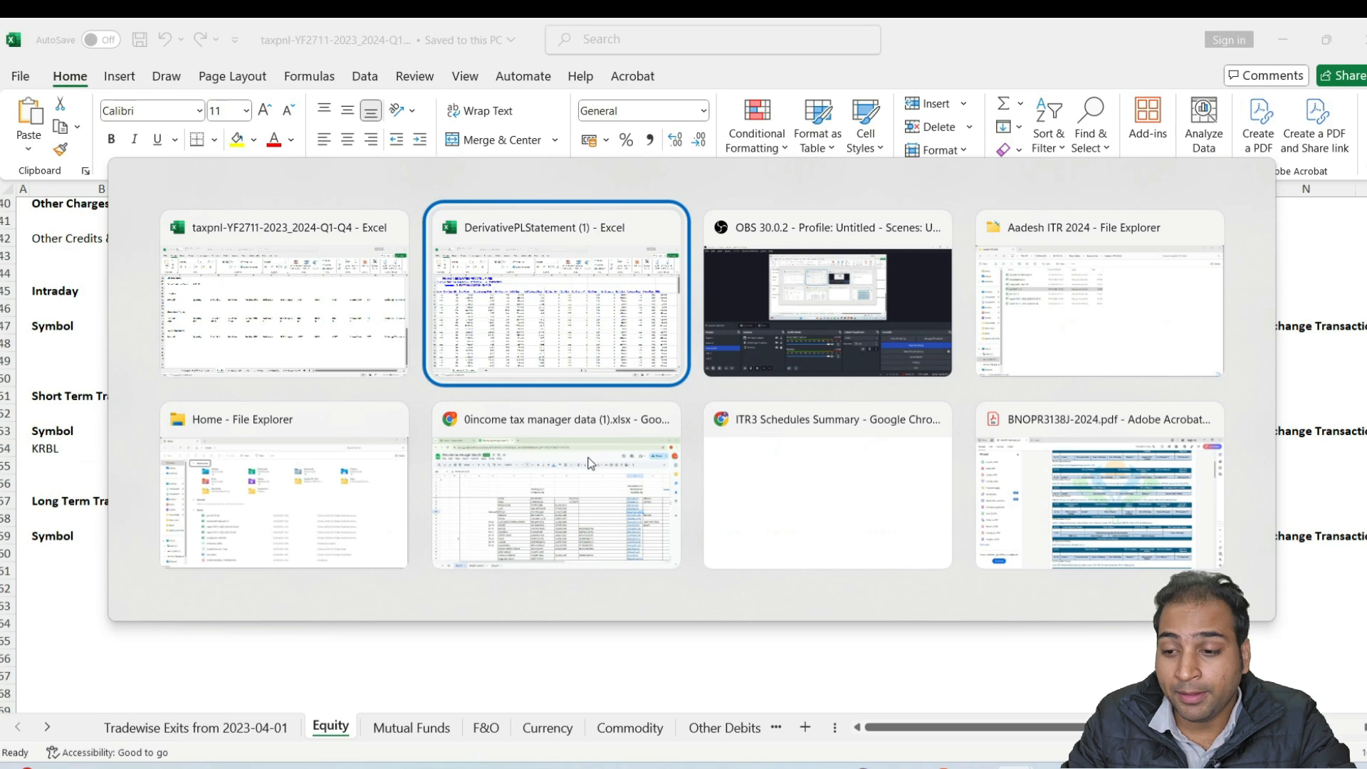
key("Tab")
key("Tab")
key("Tab")
key("Tab")
key("Tab")
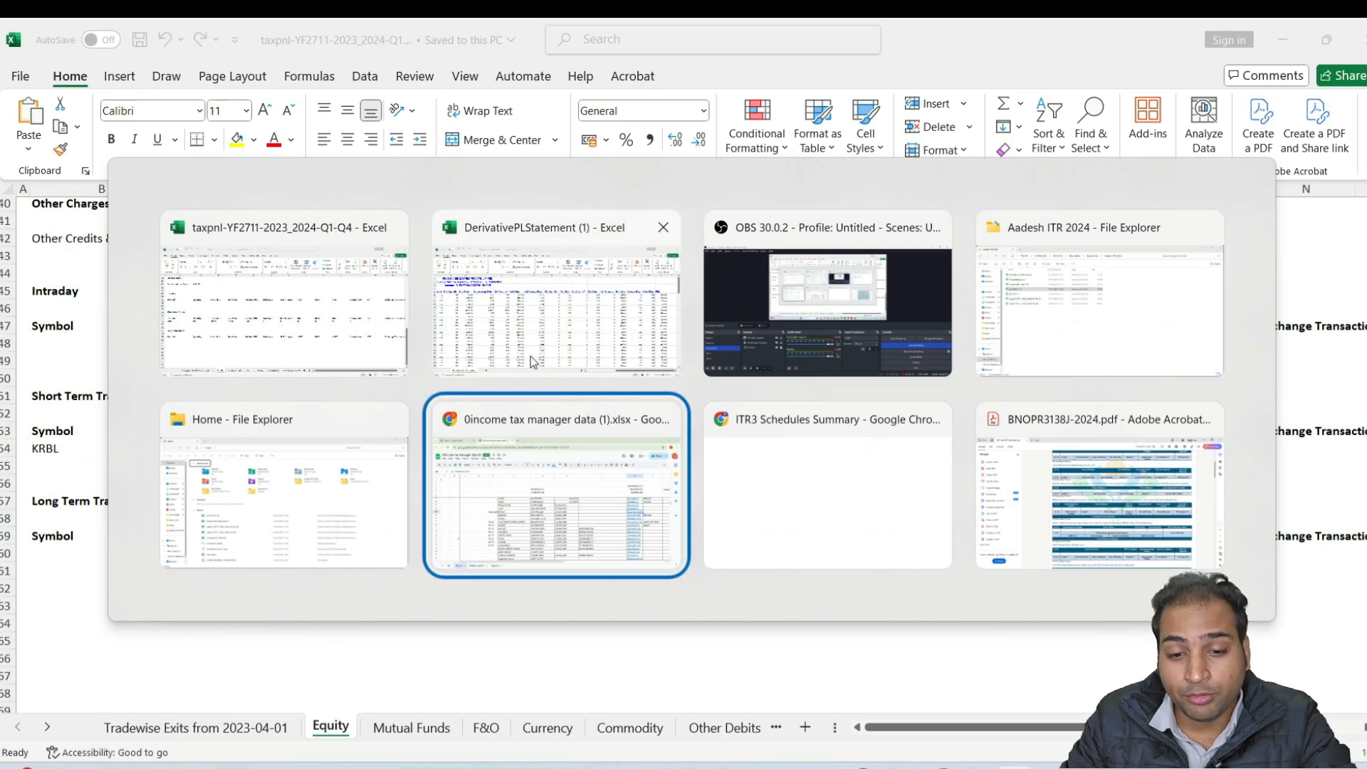
key("Tab")
key("Tab")
key("Tab")
key("Tab")
key("Tab")
key("Tab")
key("Tab")
key("Tab")
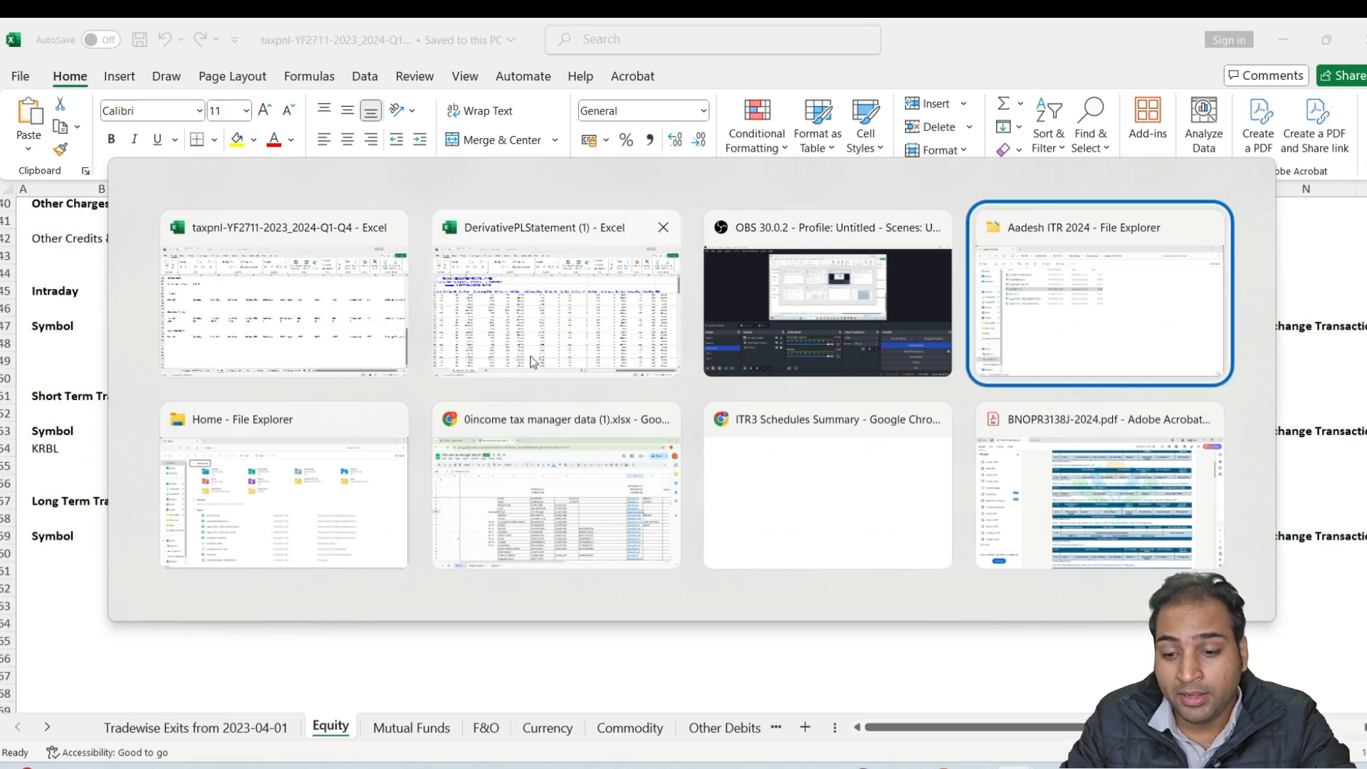
scroll(911, 429, "down", 15)
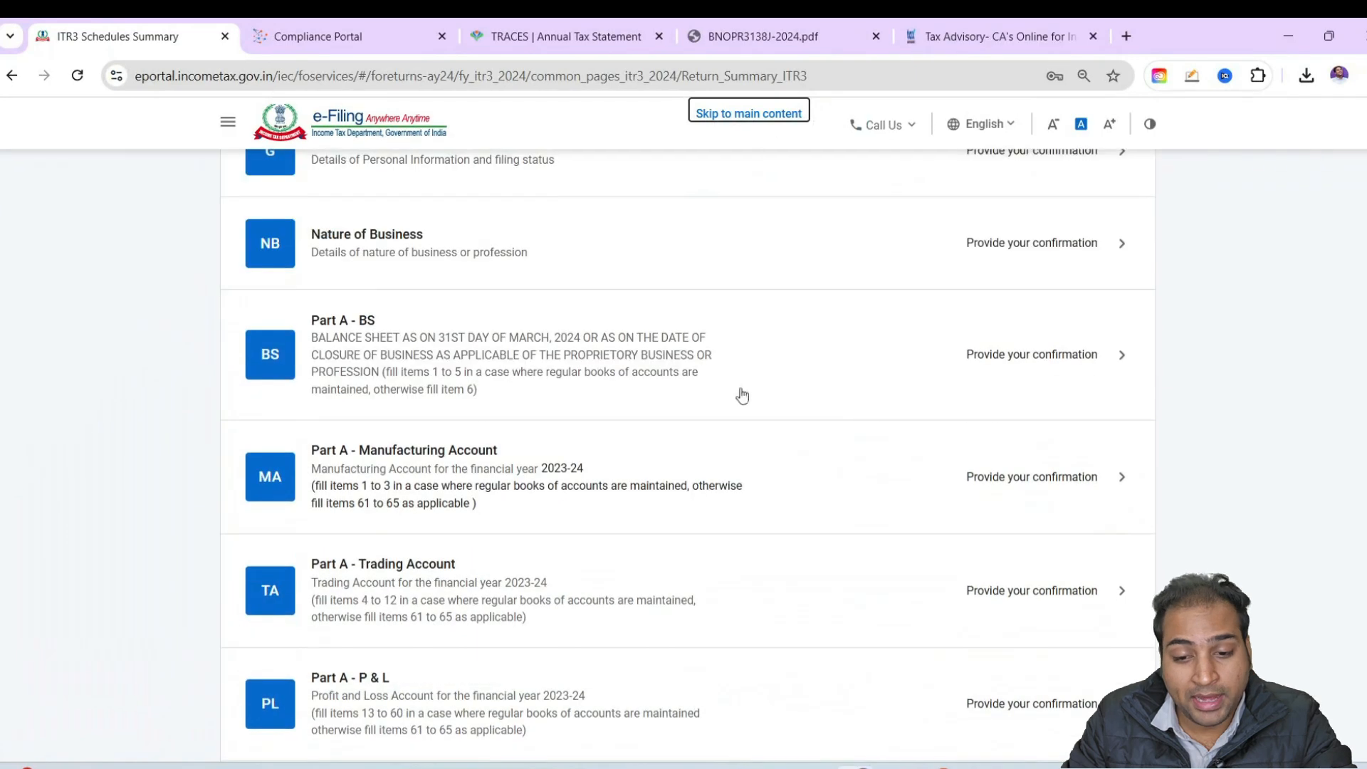
scroll(706, 362, "up", 15)
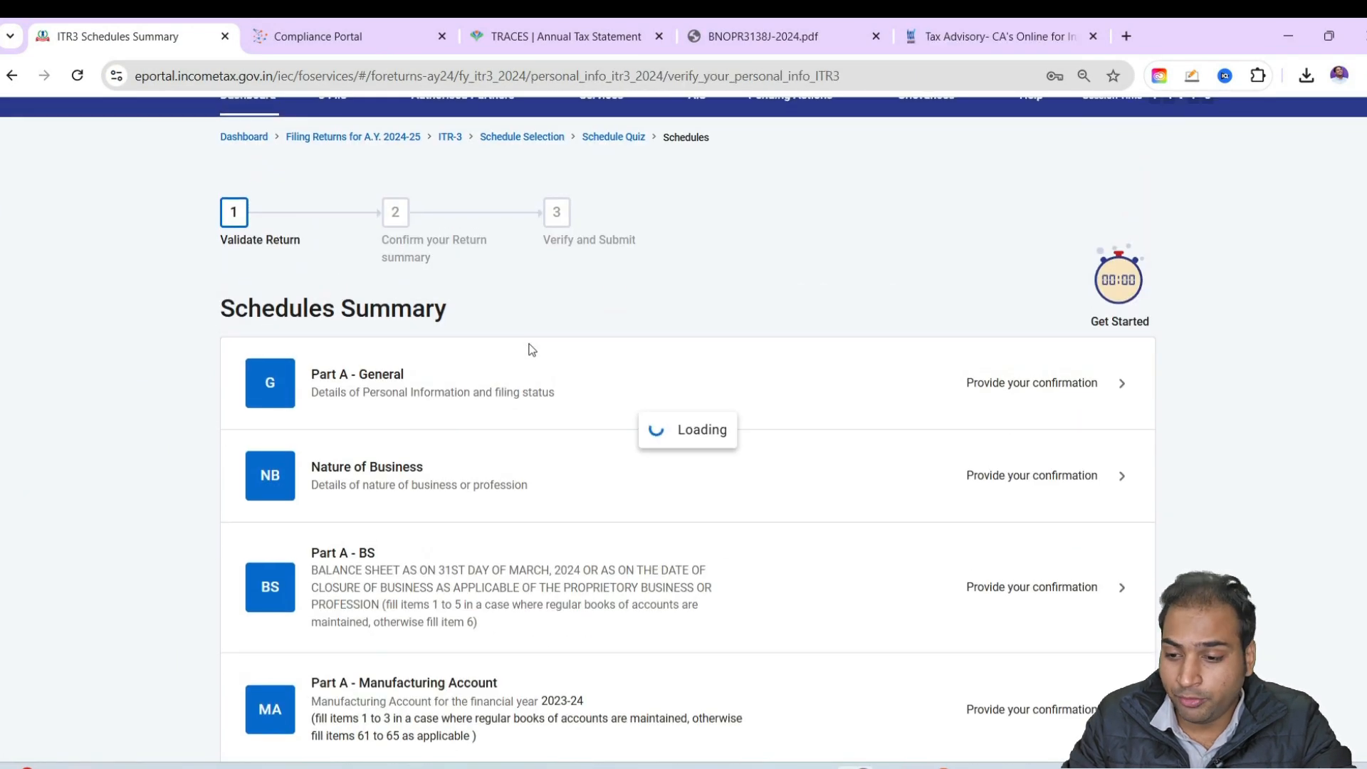
Review the Personal Information in Part A - General and expand the Contact section
scroll(744, 403, "down", 4)
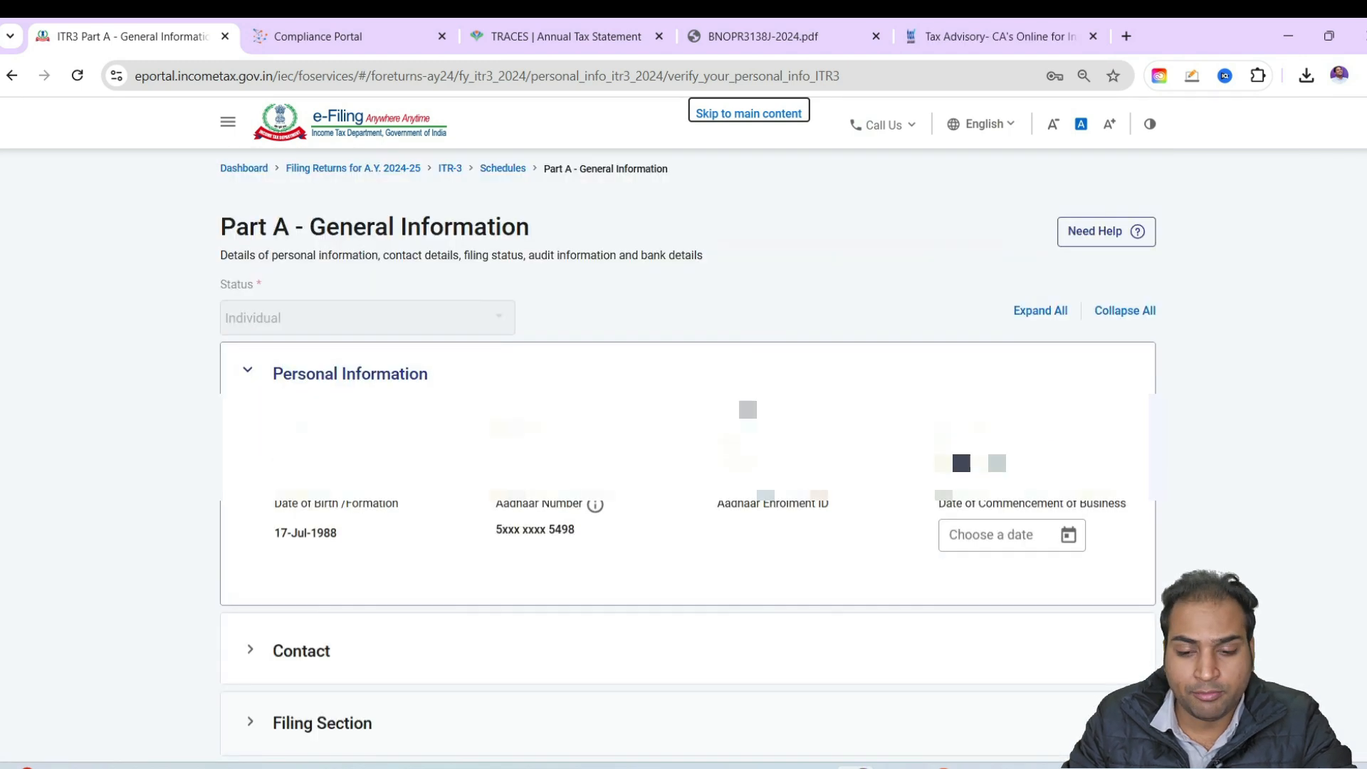
scroll(739, 400, "down", 5)
left_click(488, 320)
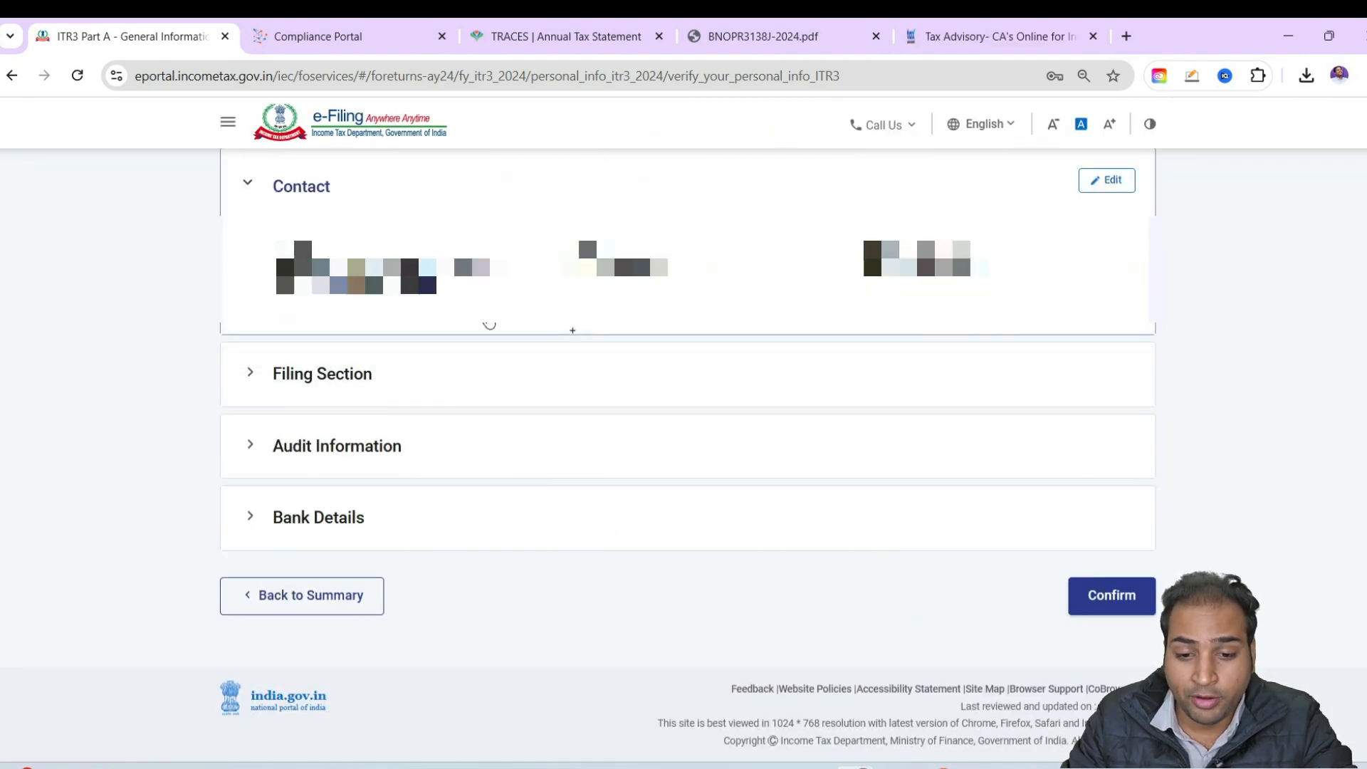
Expand the Filing Section and review the filed-under options and the question on opting out of the new tax regime
left_click(682, 368)
scroll(696, 378, "down", 3)
scroll(458, 366, "up", 3)
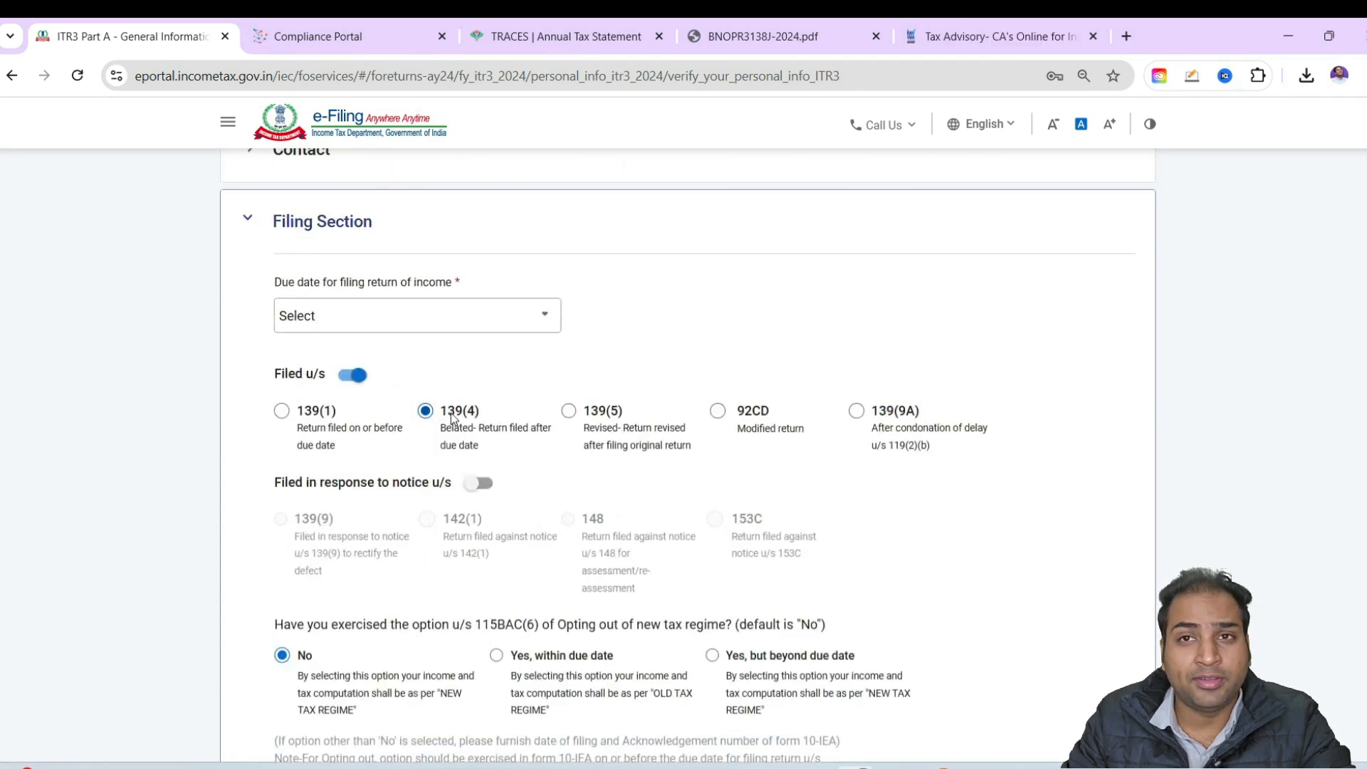
left_click_drag(473, 435, 548, 434)
scroll(524, 442, "down", 5)
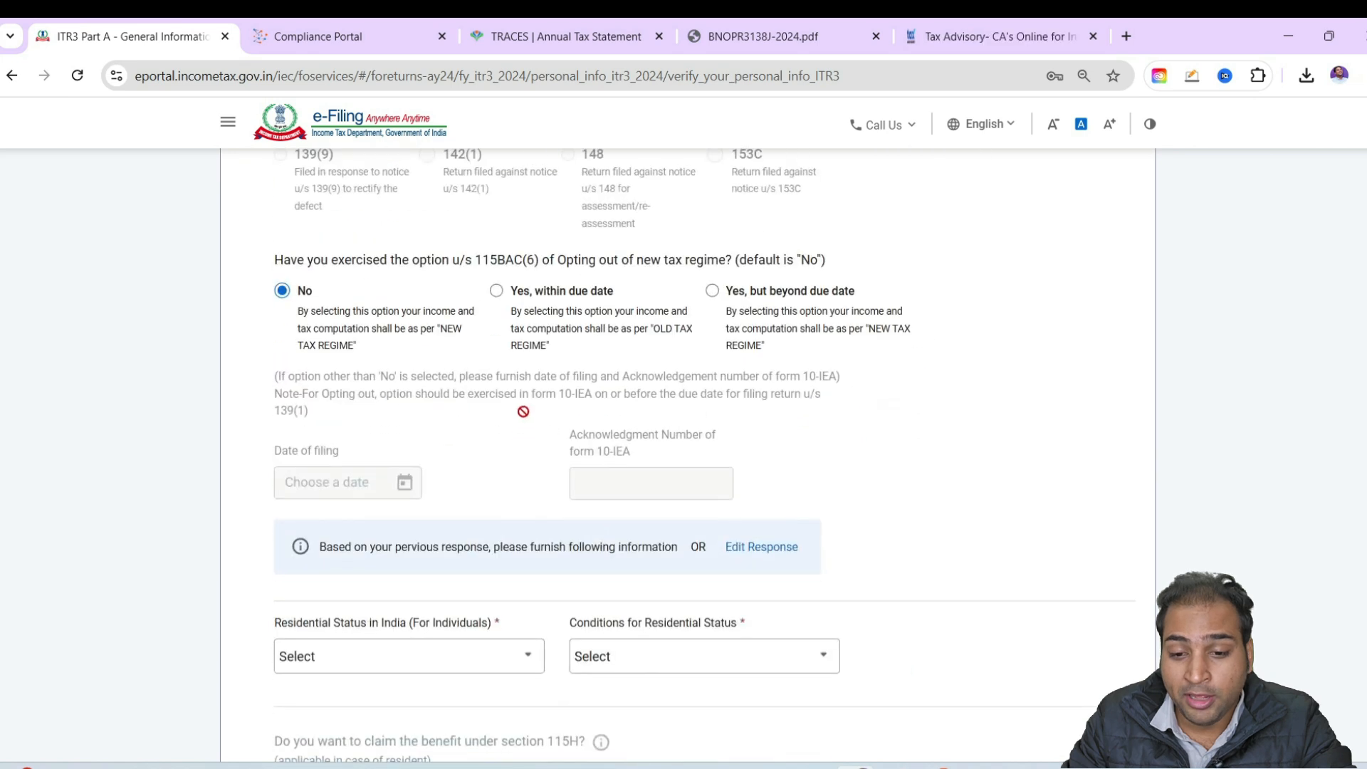
Read the question on exercising the section 115BAC(6) option of opting out of the new tax regime
left_click(317, 261)
left_click_drag(491, 260, 547, 261)
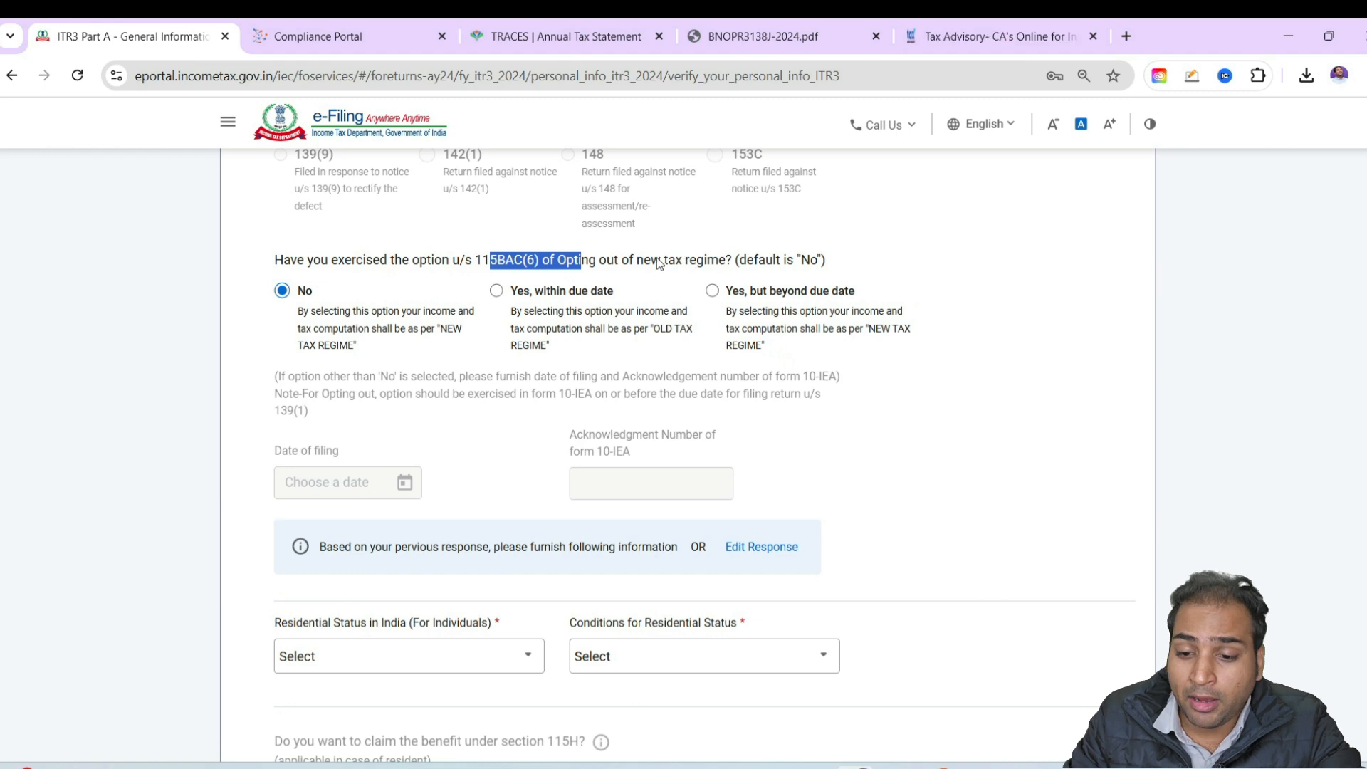
left_click_drag(653, 261, 743, 259)
left_click(827, 266)
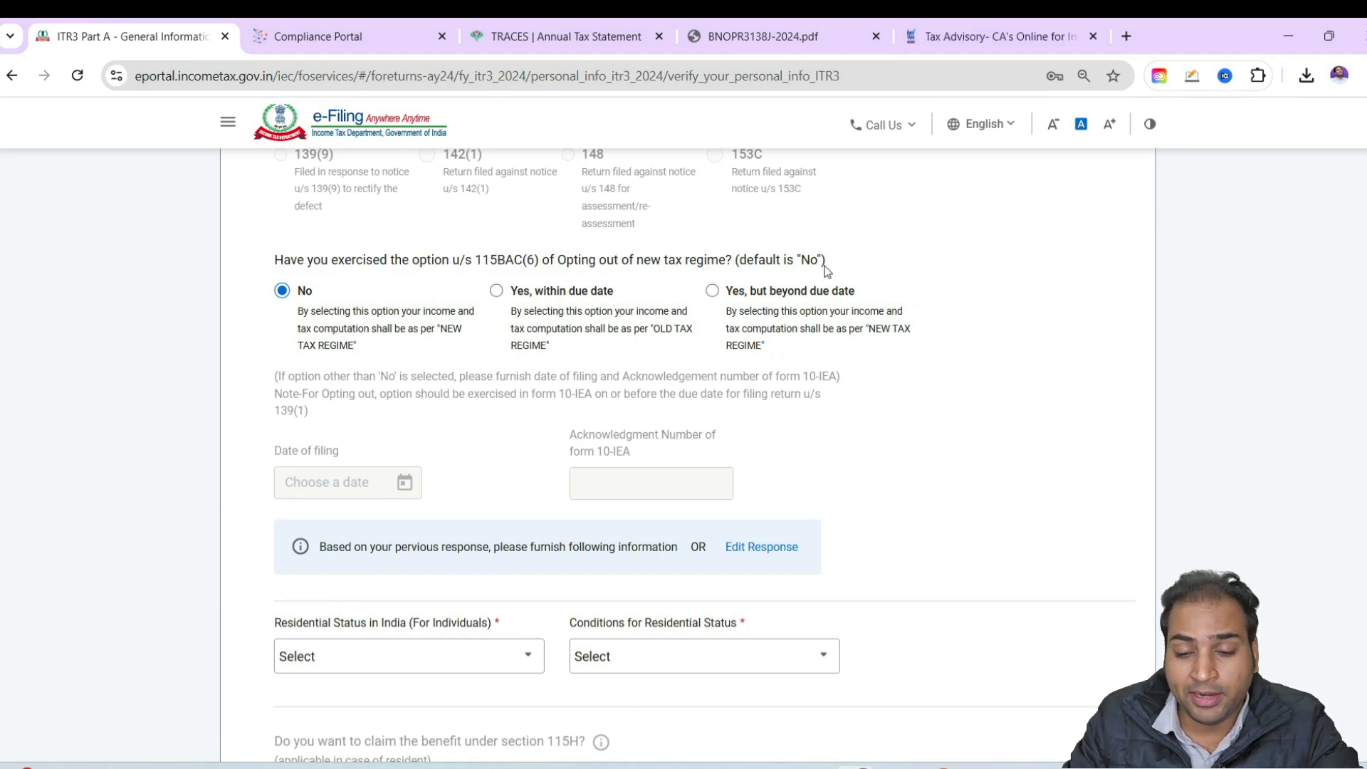
Set the residential status to Resident, with the condition of being in India for 182 days or more during the previous year
scroll(411, 408, "down", 4)
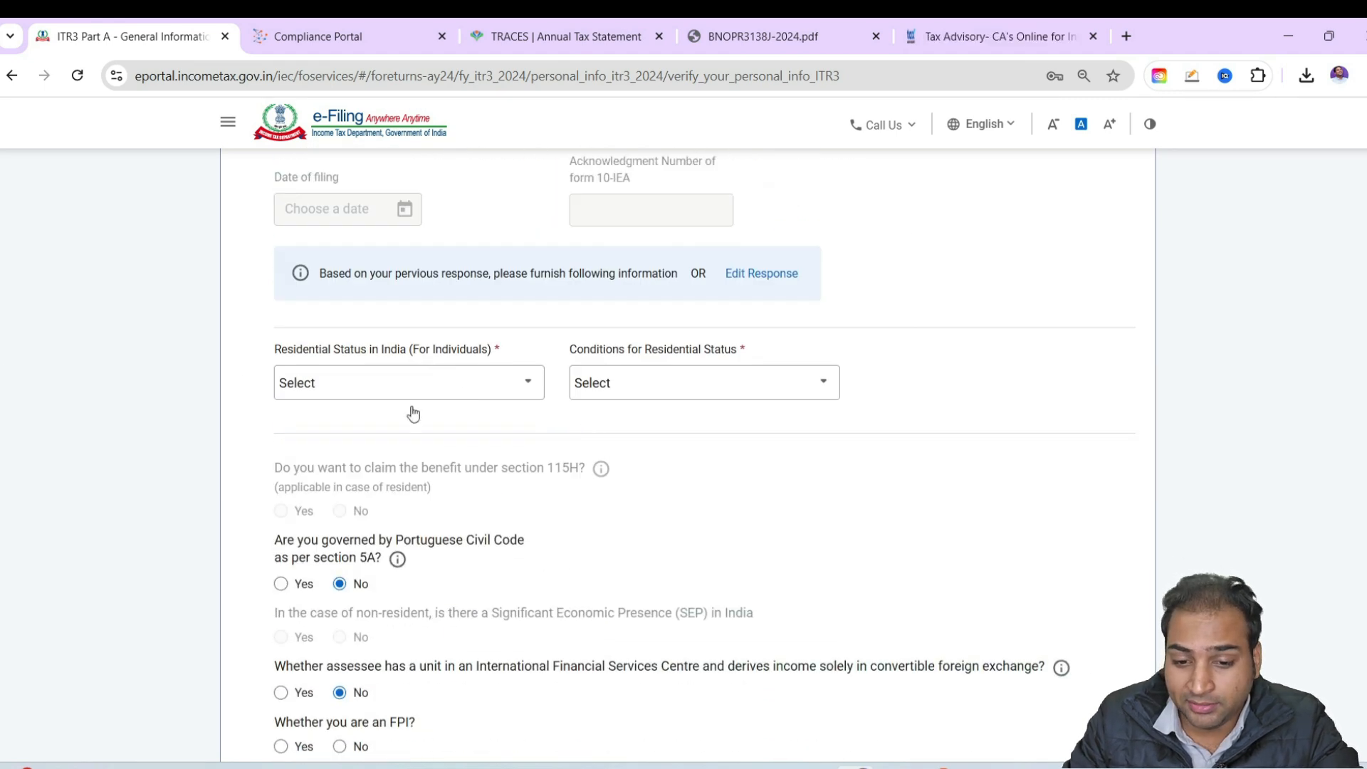
left_click(396, 378)
left_click(343, 465)
left_click(677, 383)
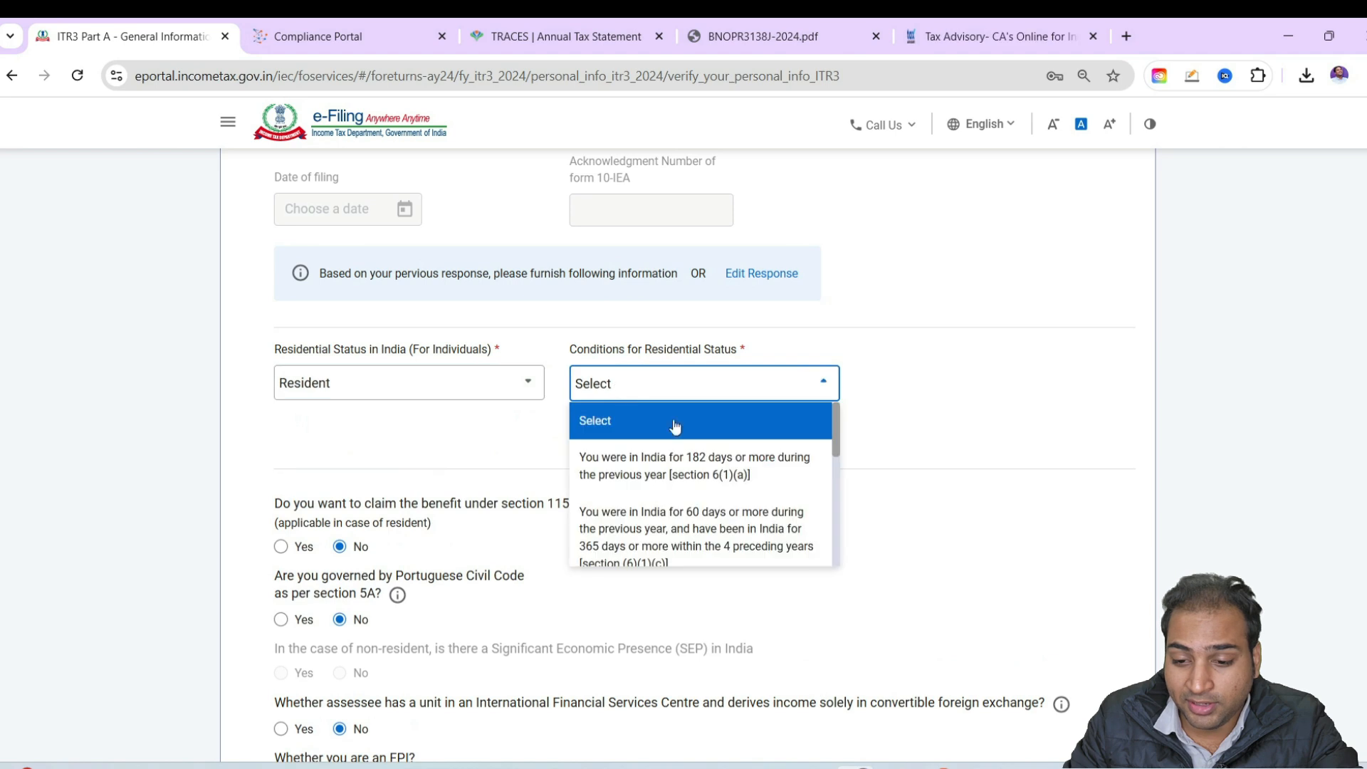
left_click(665, 445)
Answer No for FPI, company directorship, partnership in a firm and unlisted equity shares, and try to save the Filing Section
scroll(510, 443, "down", 2)
scroll(510, 443, "down", 1)
left_click(339, 496)
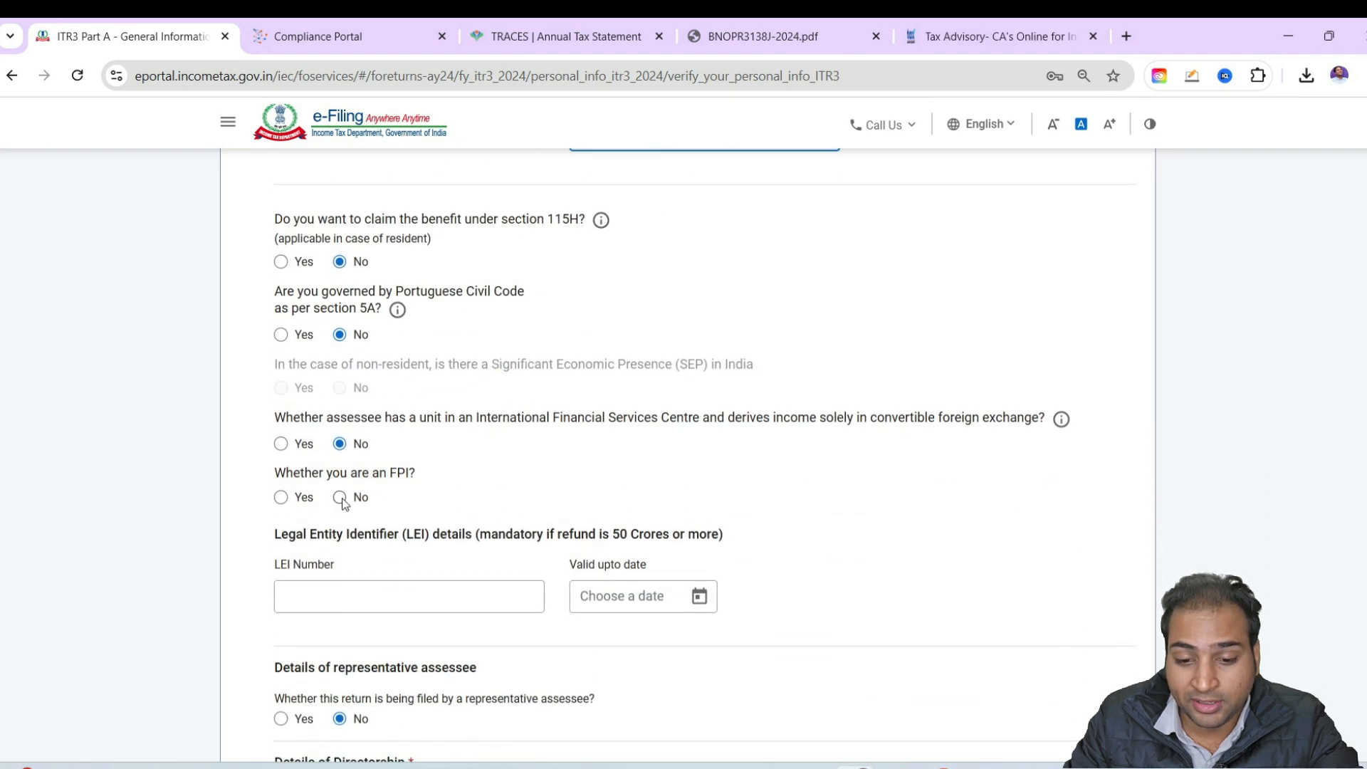
scroll(566, 417, "down", 4)
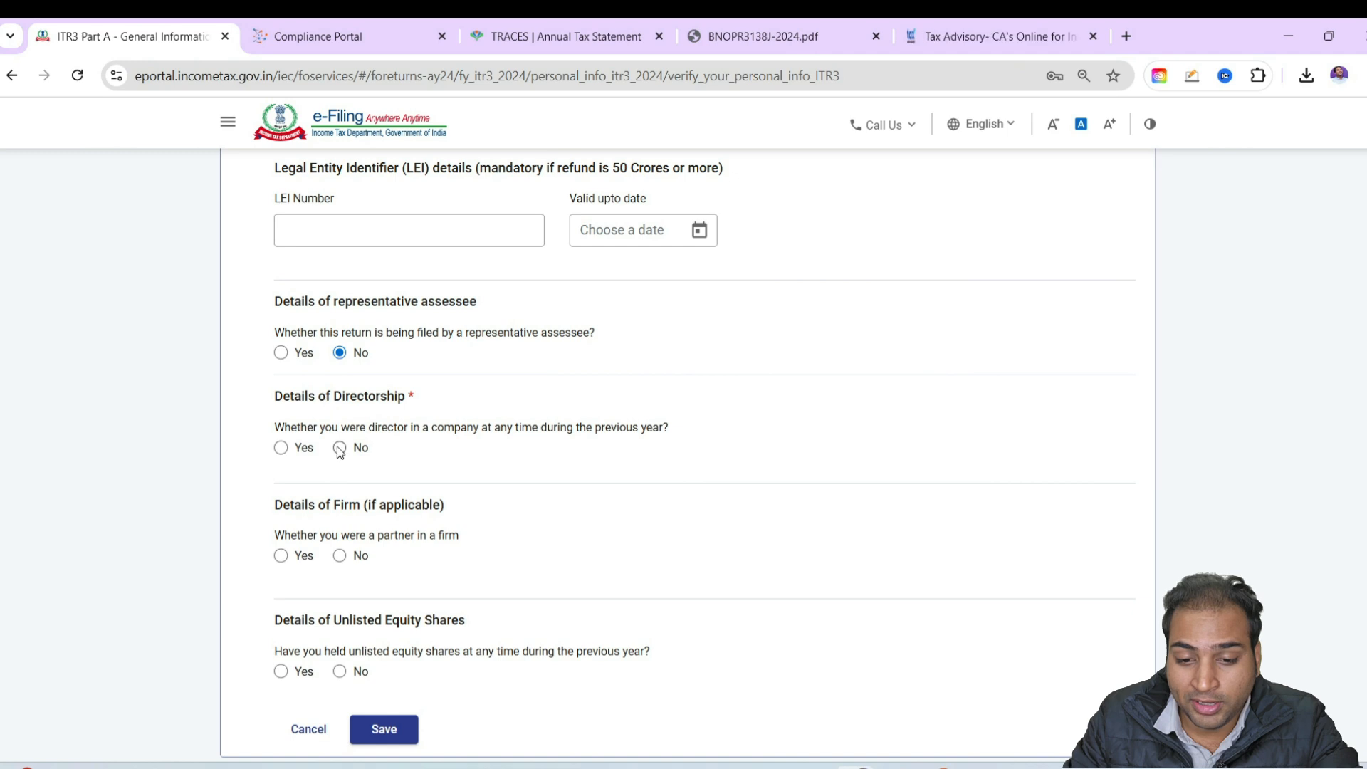
scroll(364, 420, "down", 3)
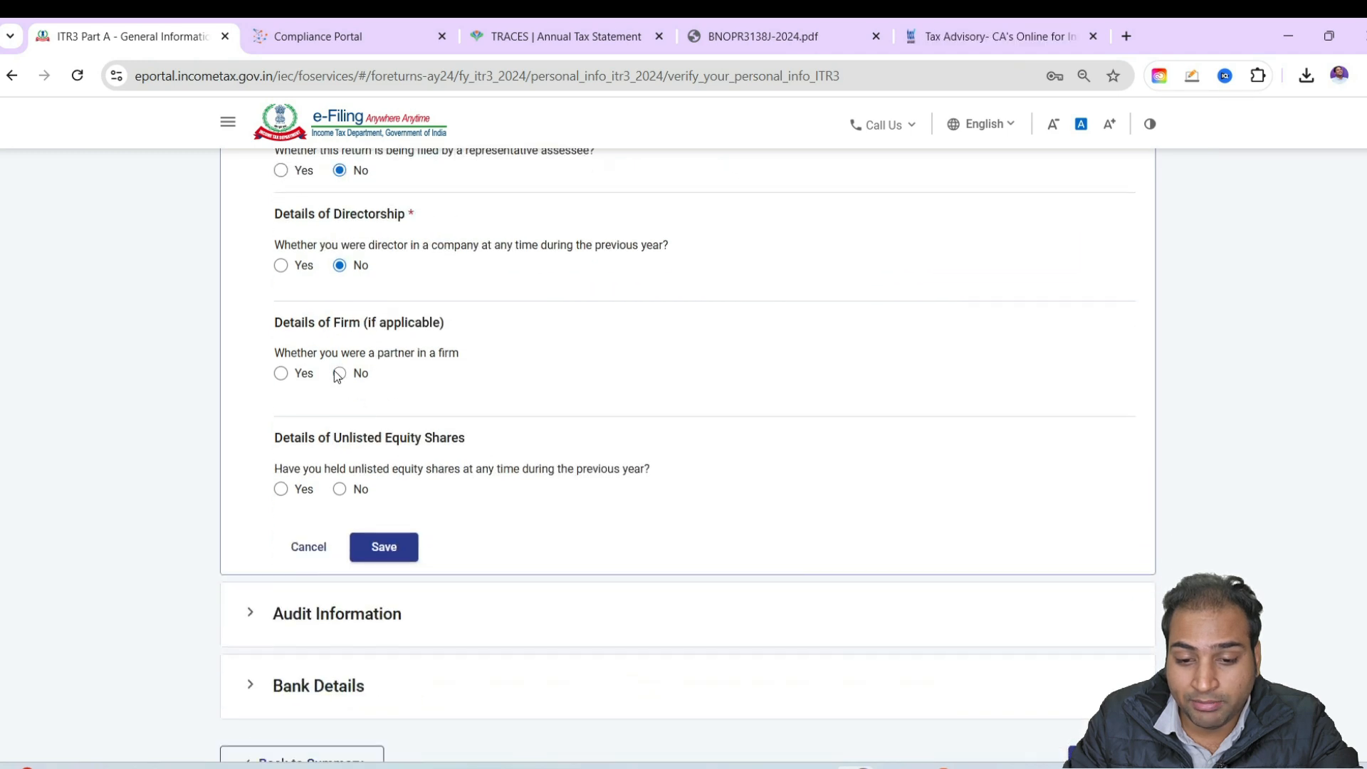
left_click(339, 488)
left_click(384, 546)
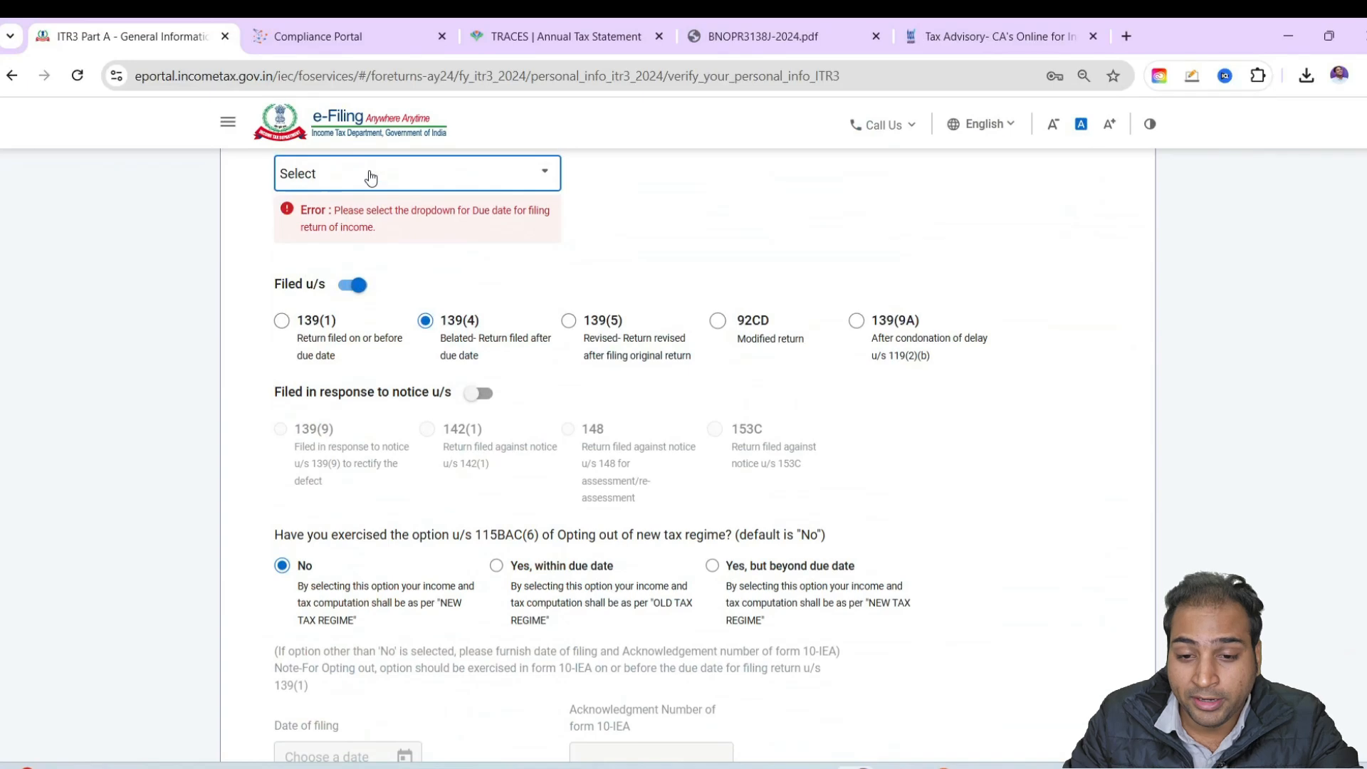
Set the due date for filing the return of income to 31st July and save the Filing Section
left_click(370, 174)
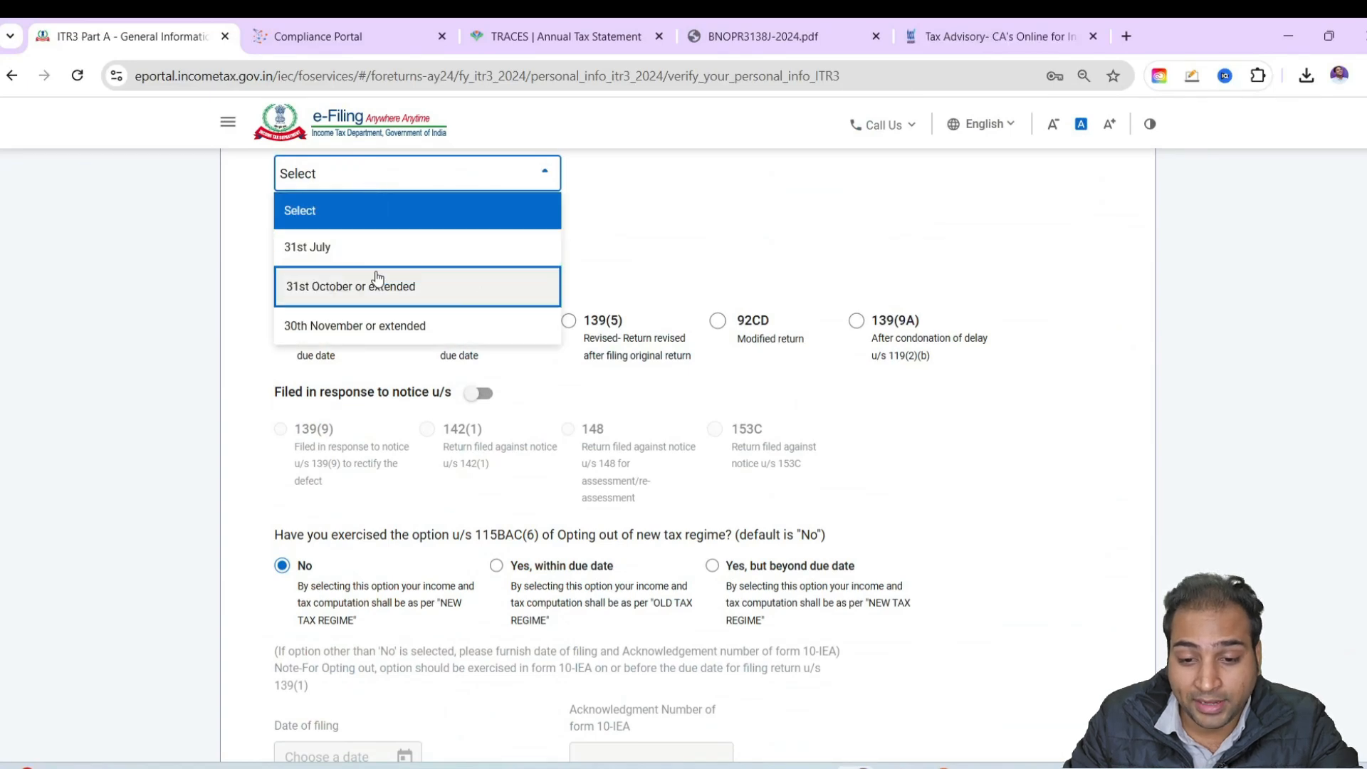
scroll(418, 287, "up", 3)
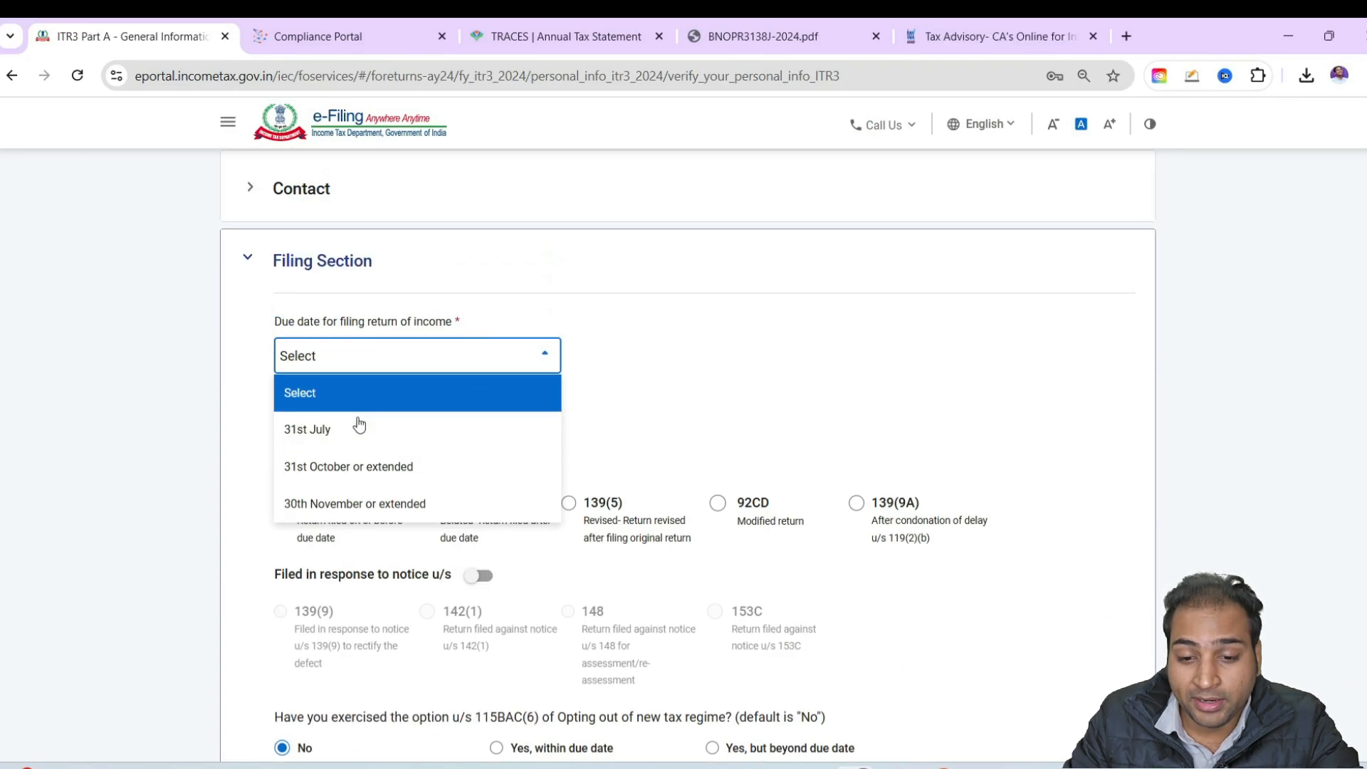
left_click(357, 439)
scroll(357, 439, "down", 20)
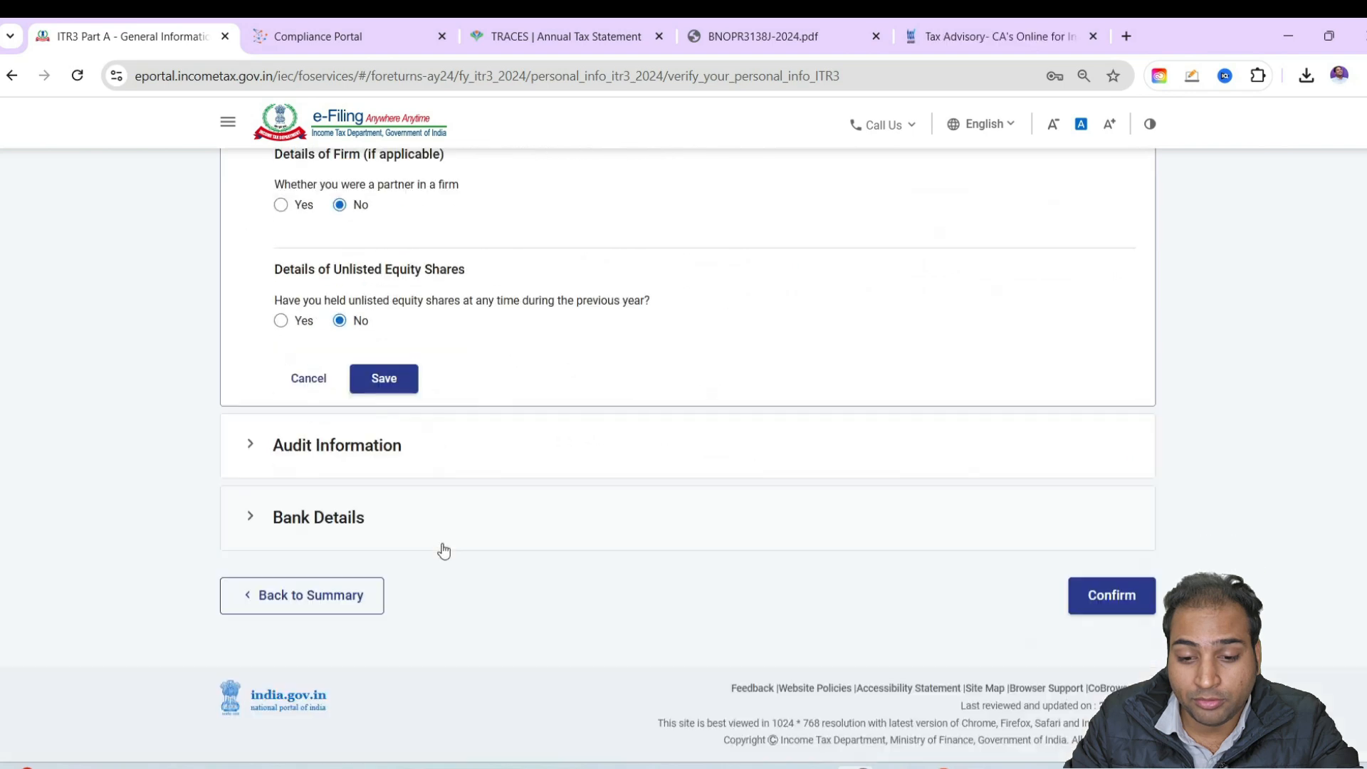
left_click(383, 378)
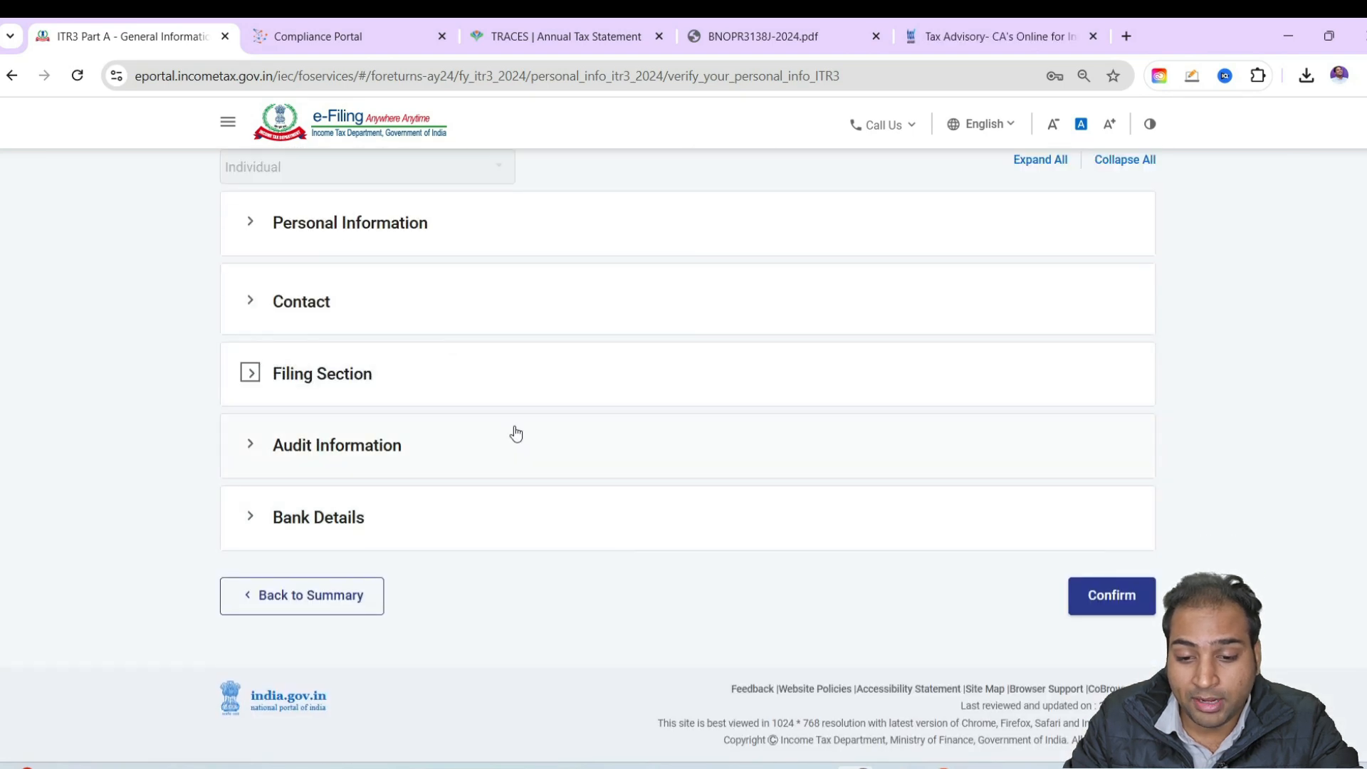
Expand Audit Information and answer Yes to being liable to maintain accounts as per section 44AA
left_click(516, 433)
left_click_drag(370, 235, 484, 234)
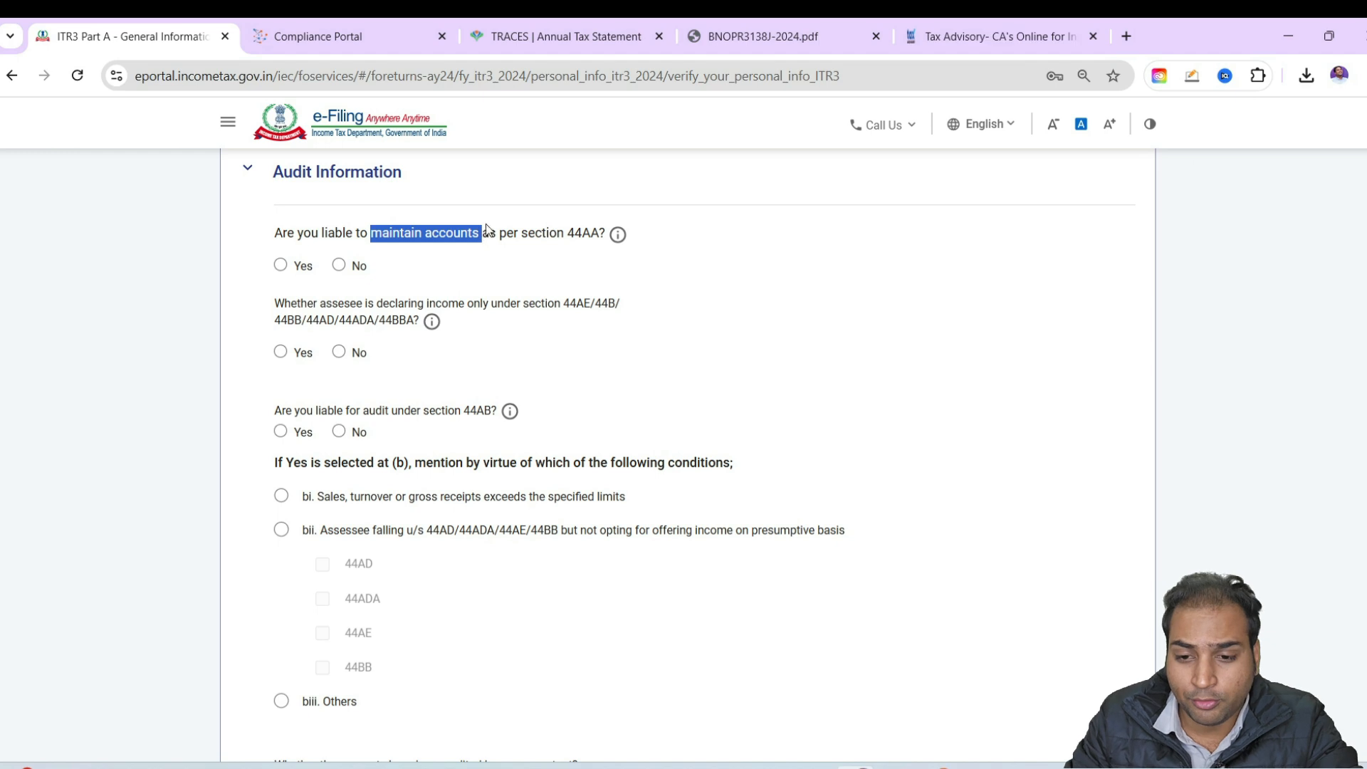
left_click(591, 229)
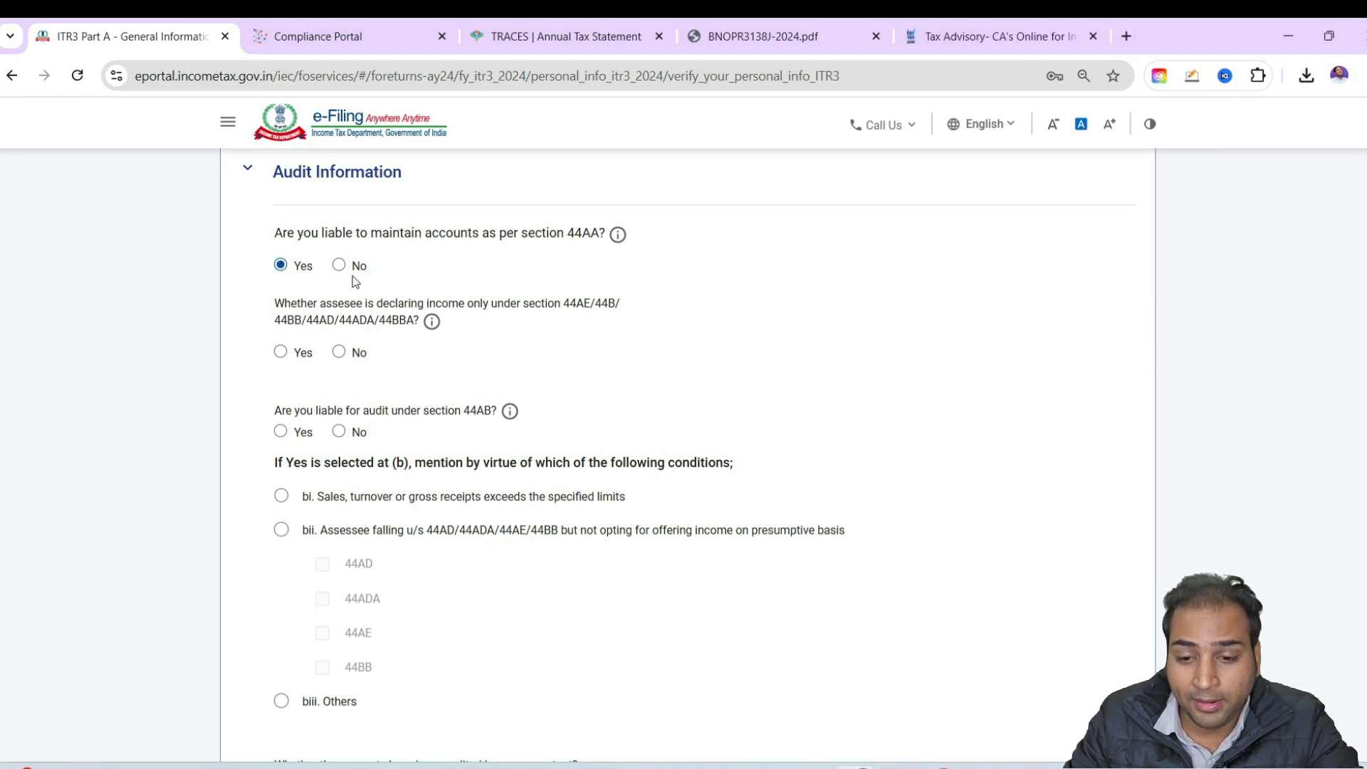
Answer Yes to declaring income only under the 44AE/44B/44BB/44AD/44ADA/44BBA sections, No to 44AB audit and other audit report, and save Audit Information
left_click_drag(413, 306, 454, 304)
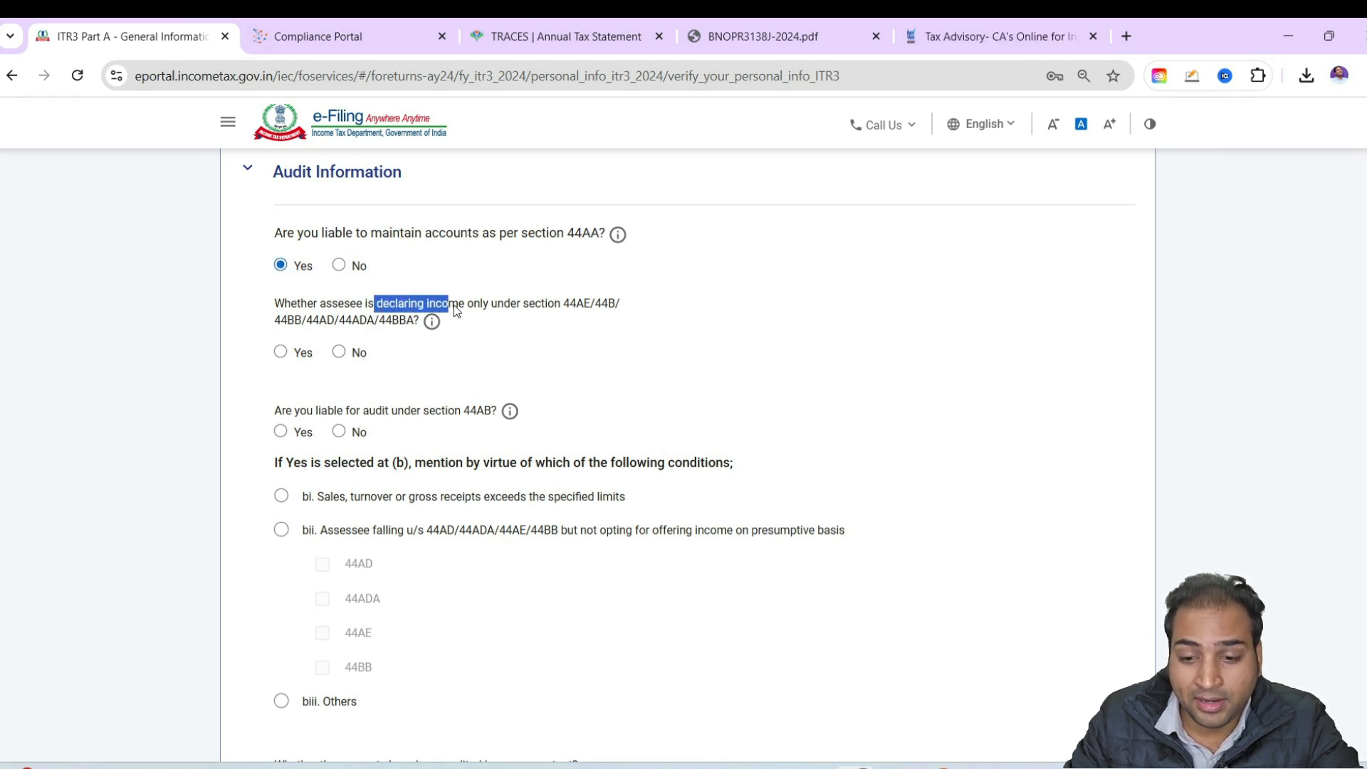
left_click_drag(277, 319, 396, 320)
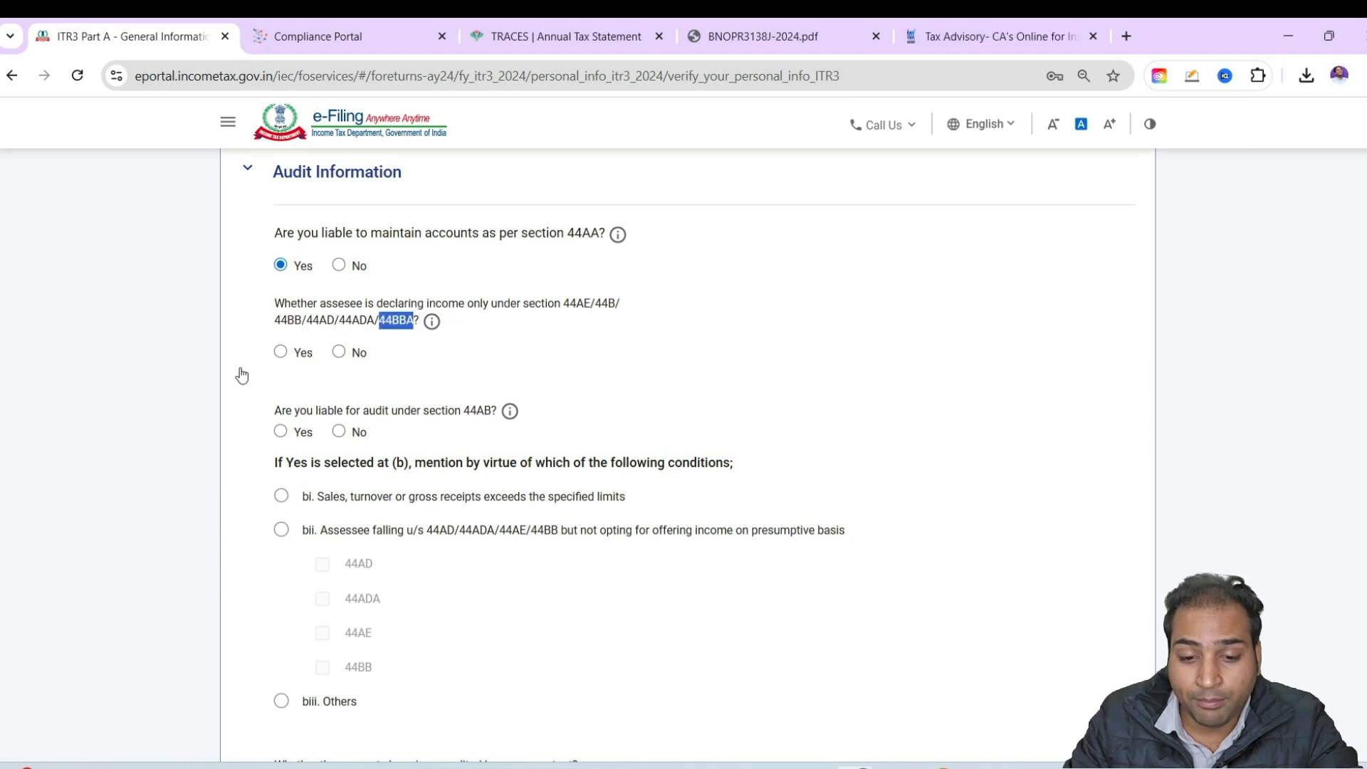
left_click(340, 433)
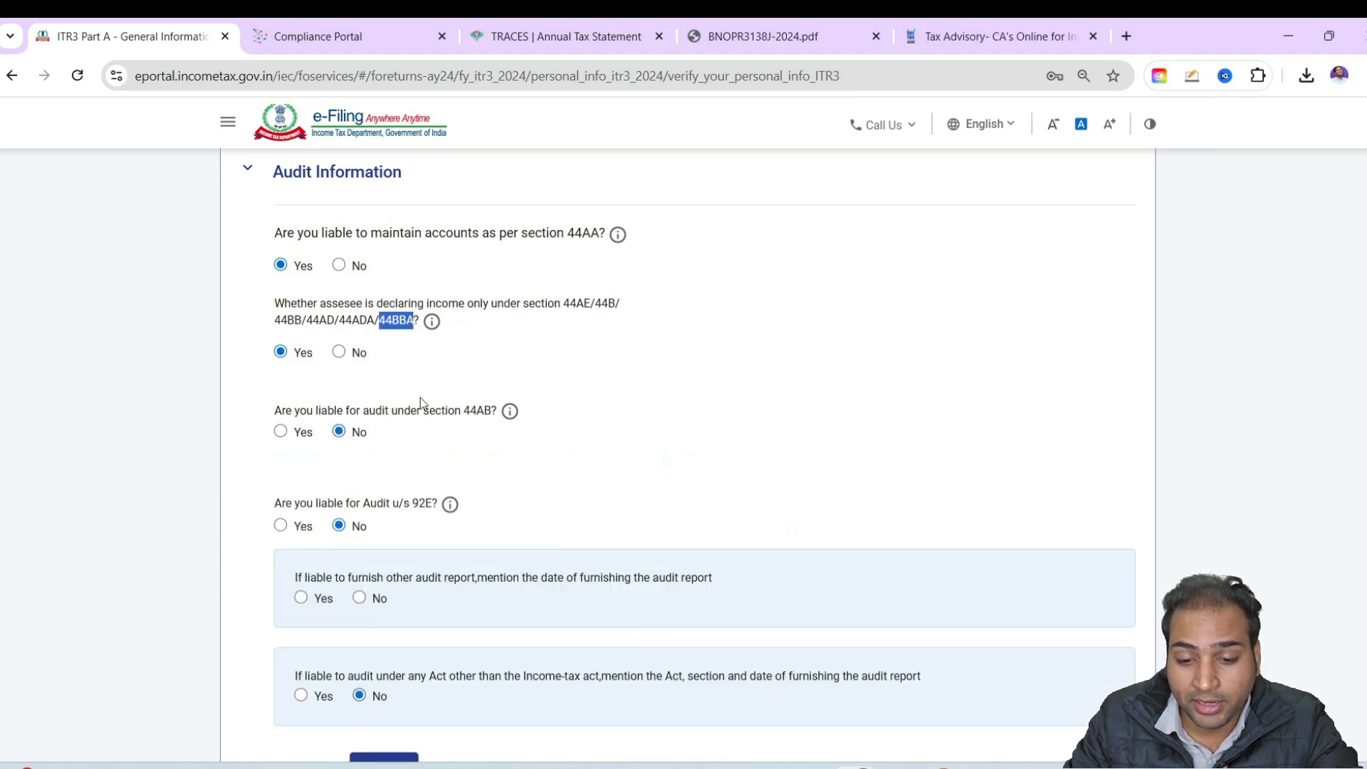
scroll(420, 399, "down", 3)
left_click(359, 415)
left_click(373, 585)
Confirm the Part A - General schedule and open the Nature of Business schedule
scroll(601, 529, "down", 5)
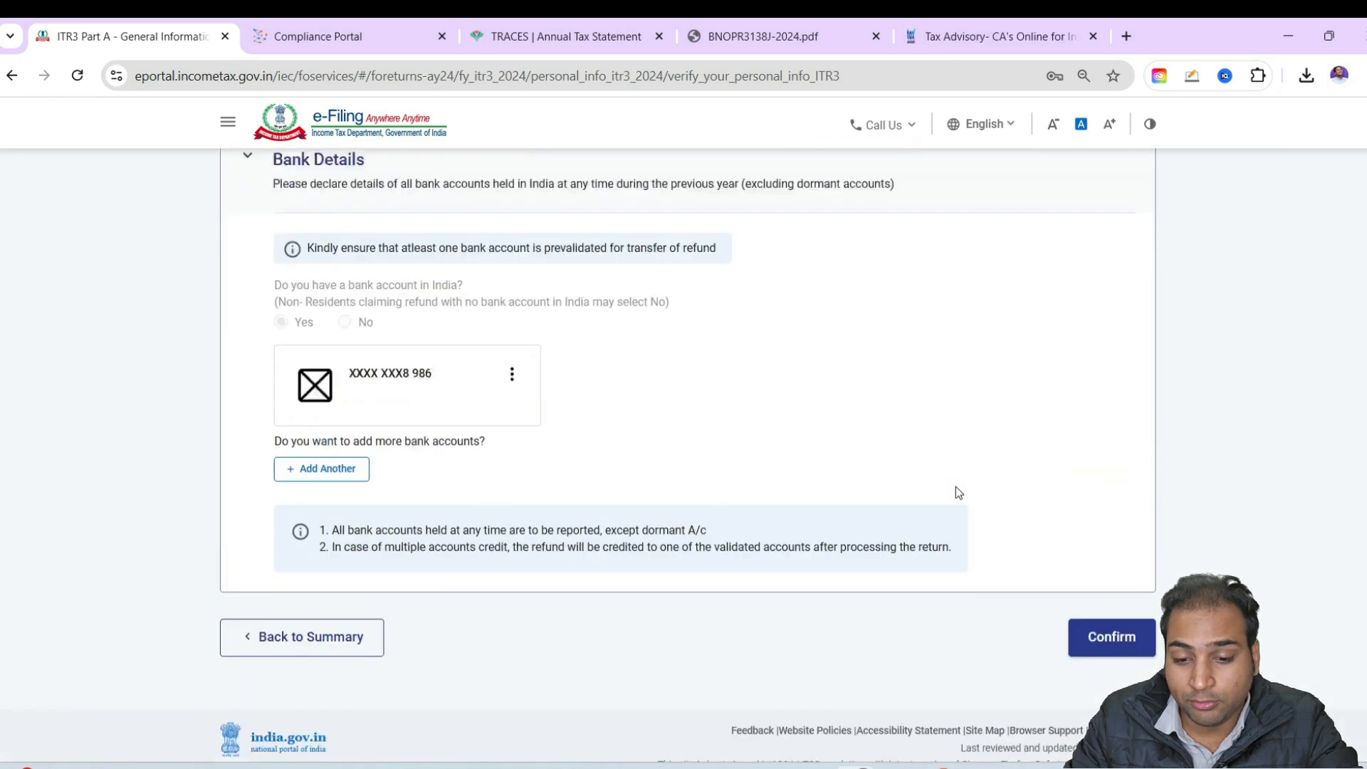
left_click(1135, 610)
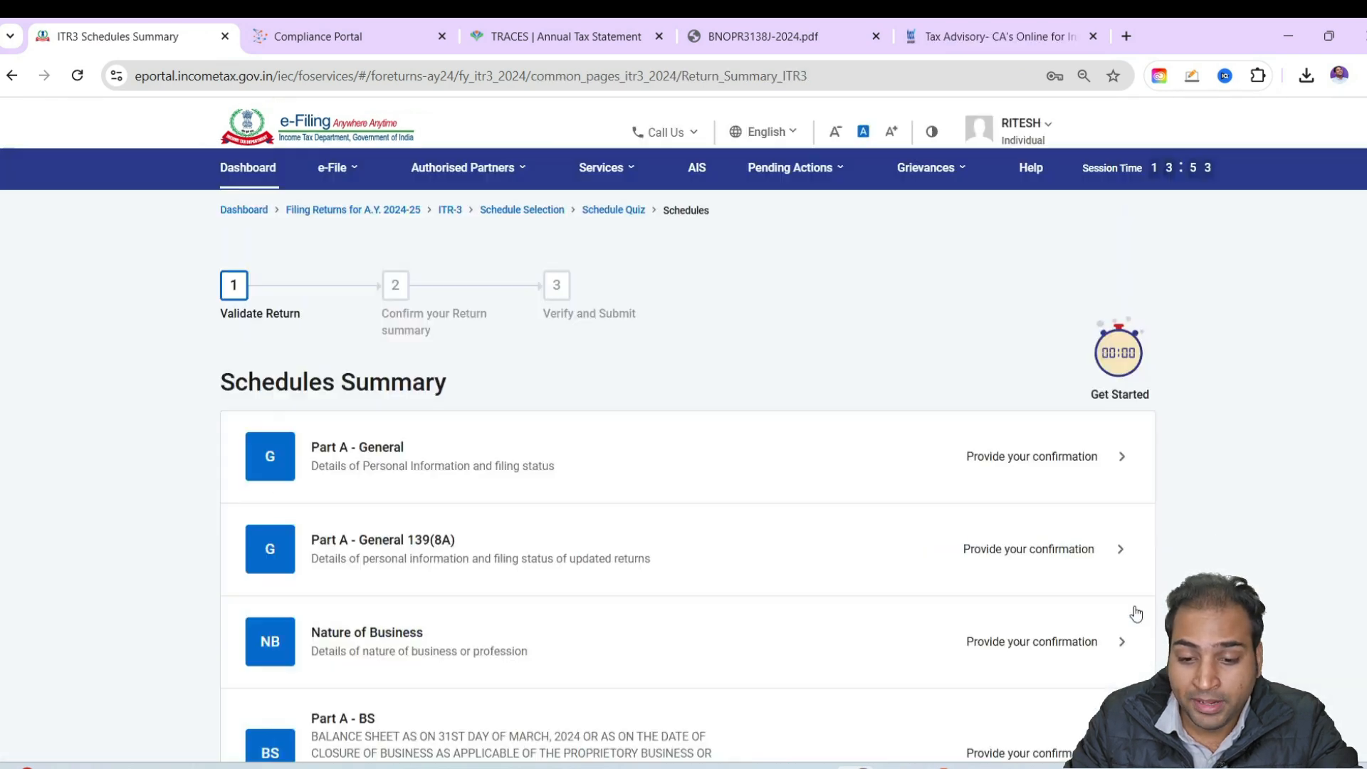
scroll(536, 370, "down", 2)
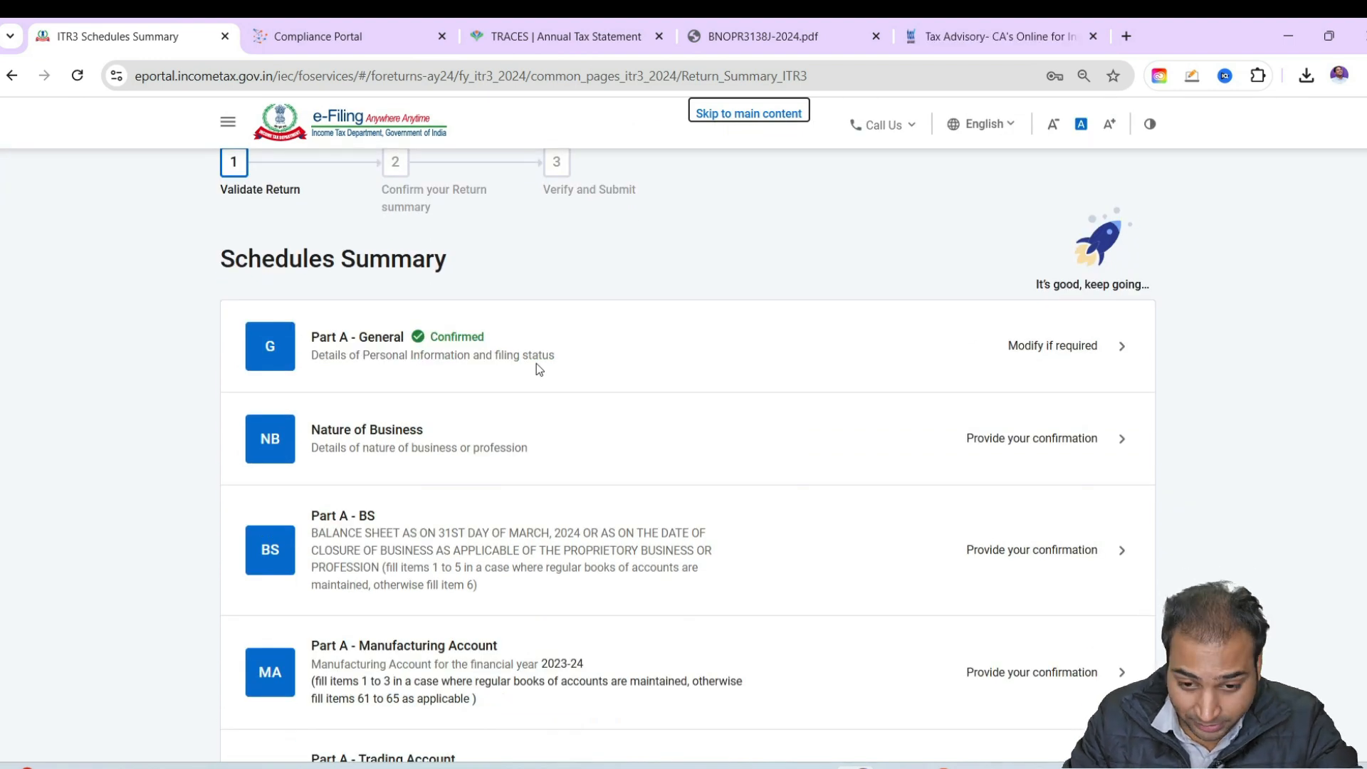
left_click(540, 458)
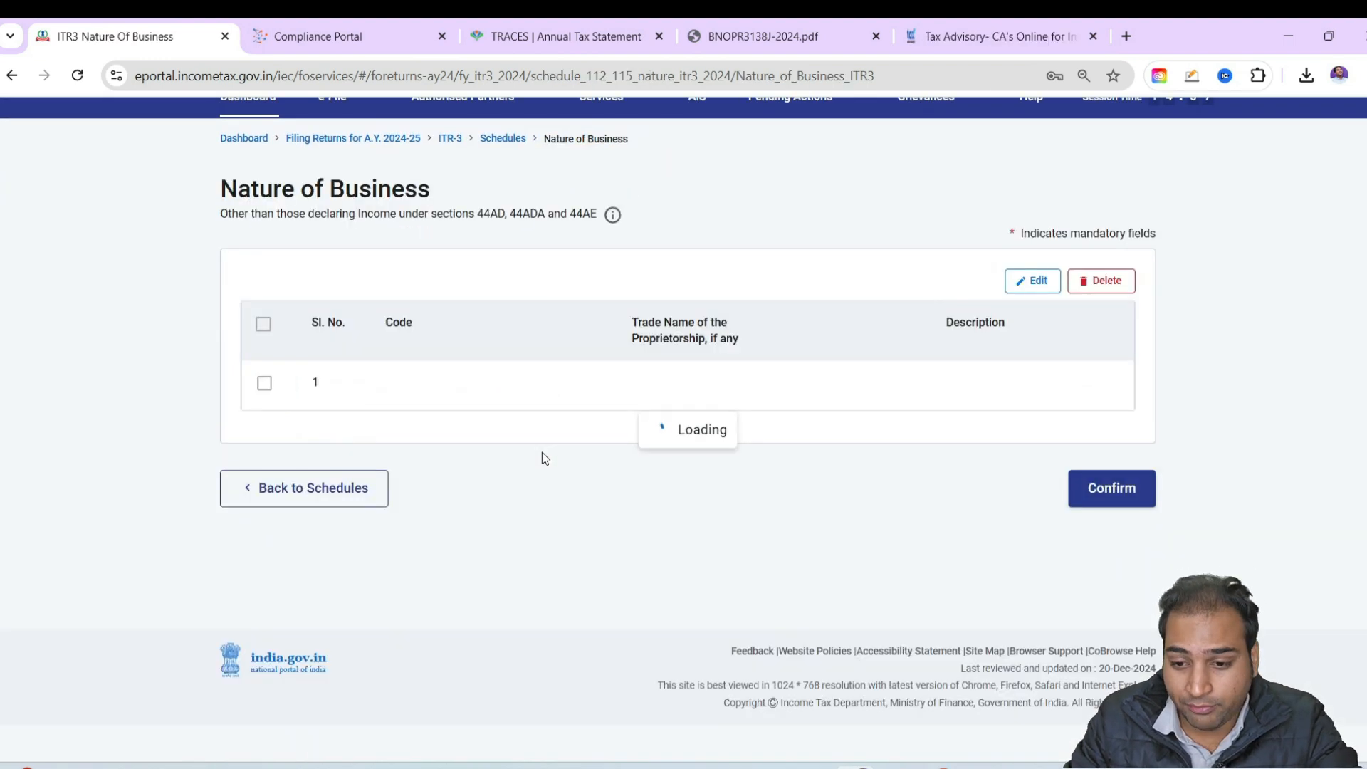
Start a new business entry and find "financial" codes to choose 13018 - Other financial intermediation services n.e.c
left_click(267, 411)
left_click(378, 403)
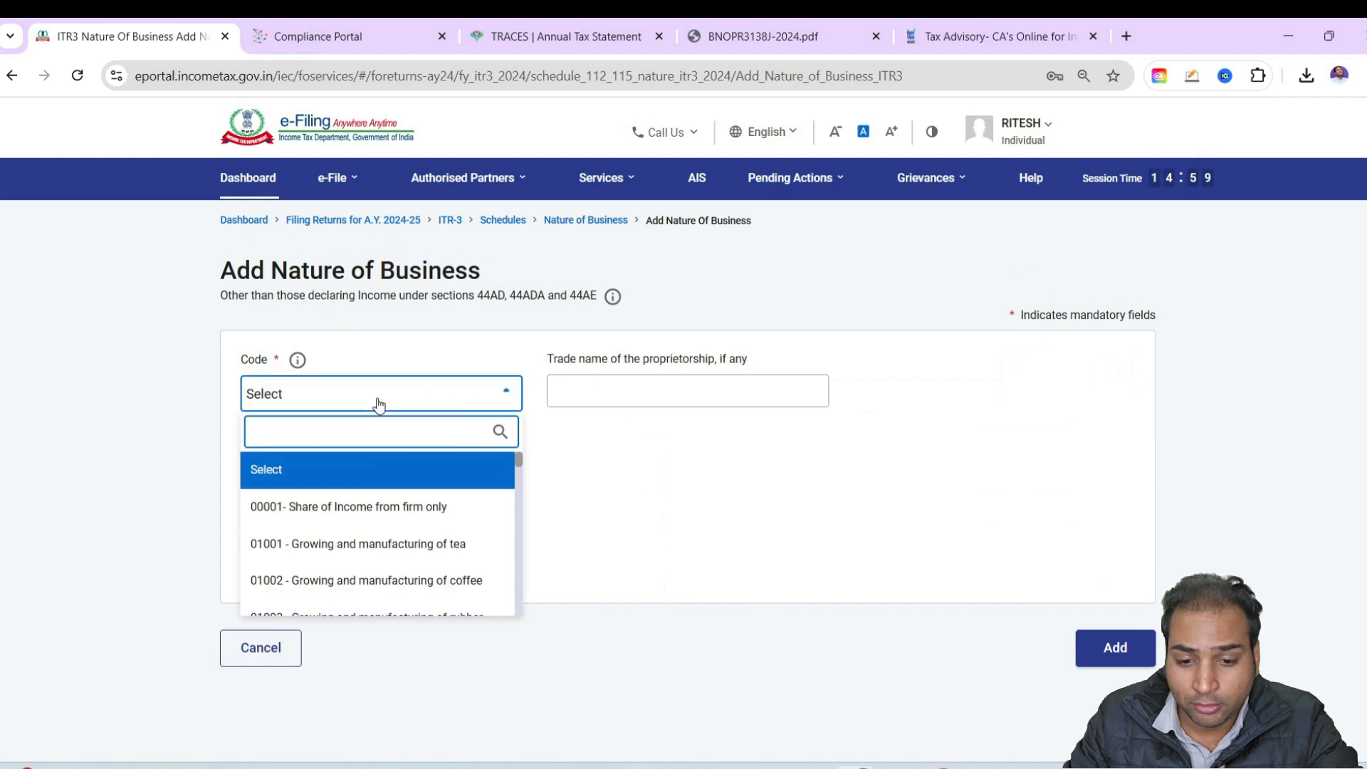
type("fin")
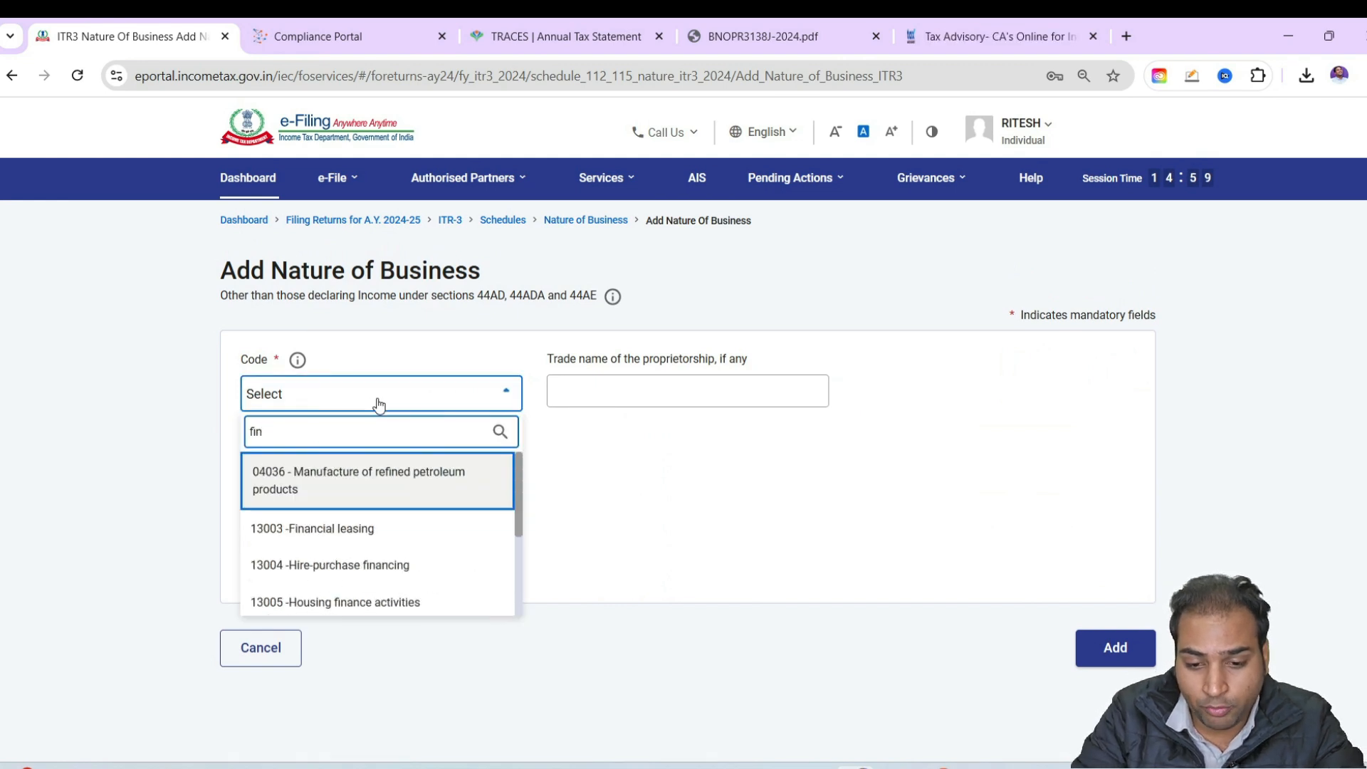
type("ancial")
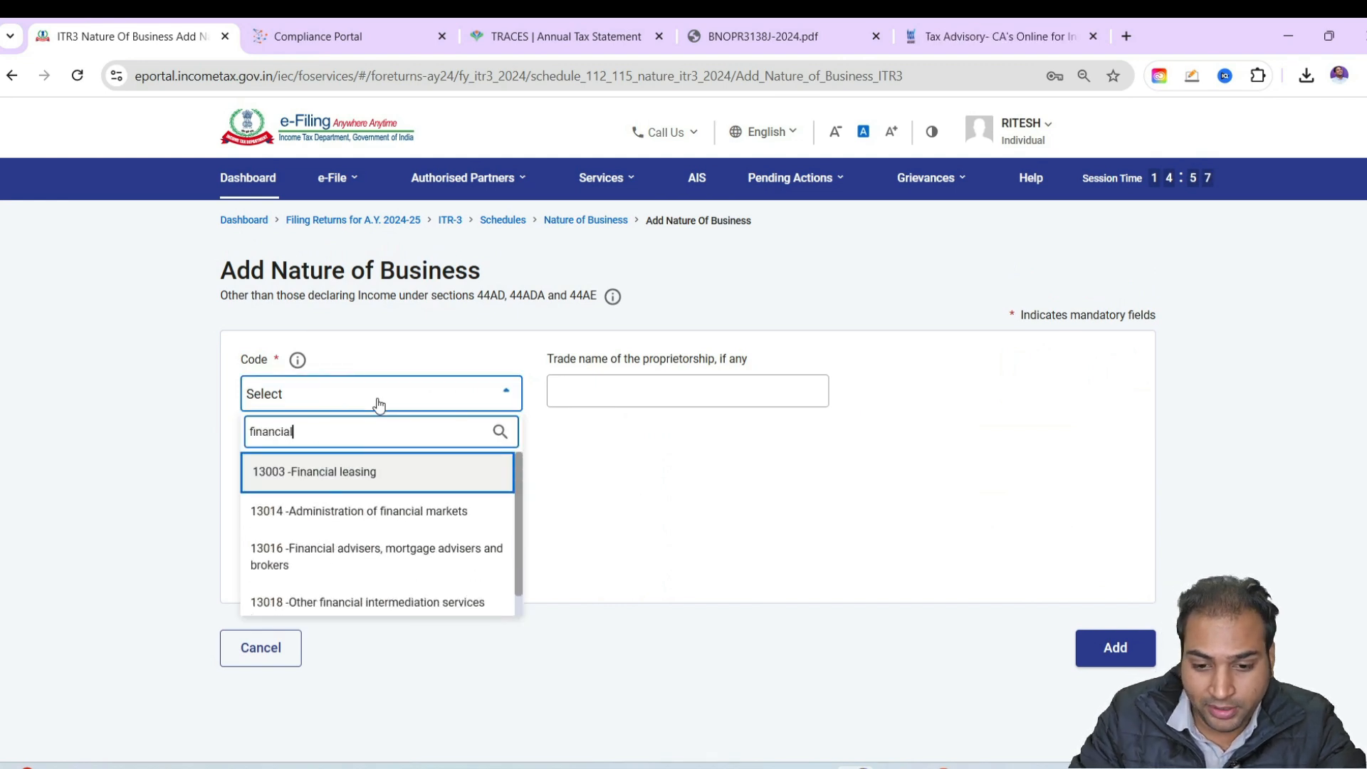
key("Down")
key("Down")
key("Down")
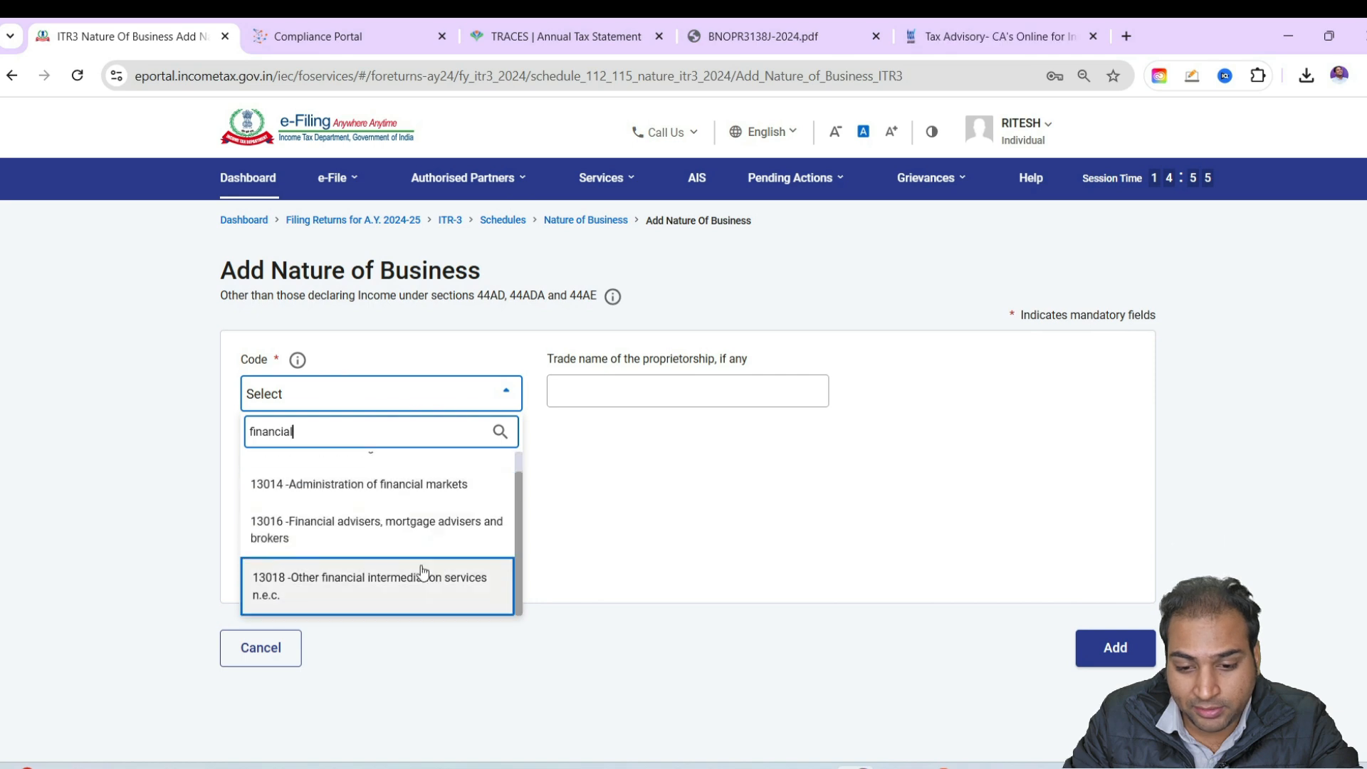
key("Return")
Enter the taxpayer's full name as the trade name of the proprietorship
left_click(616, 400)
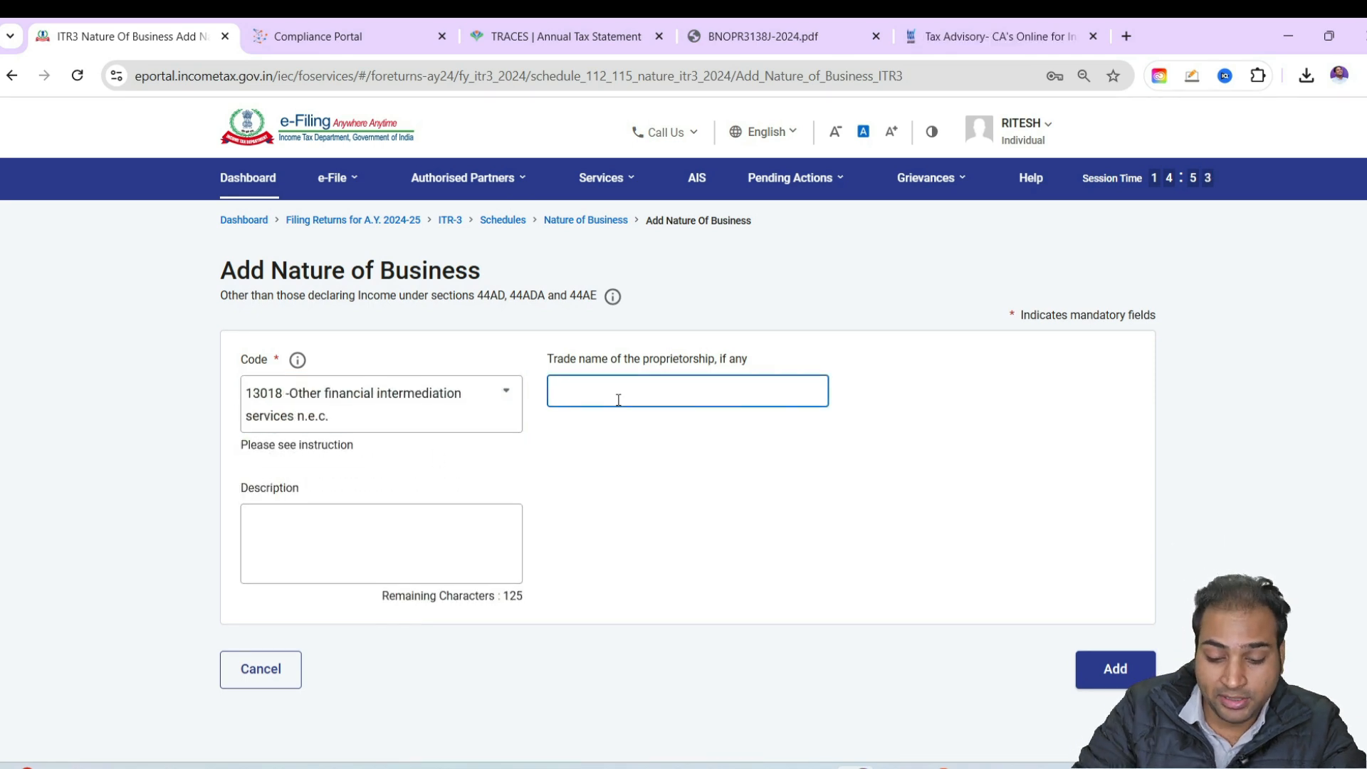
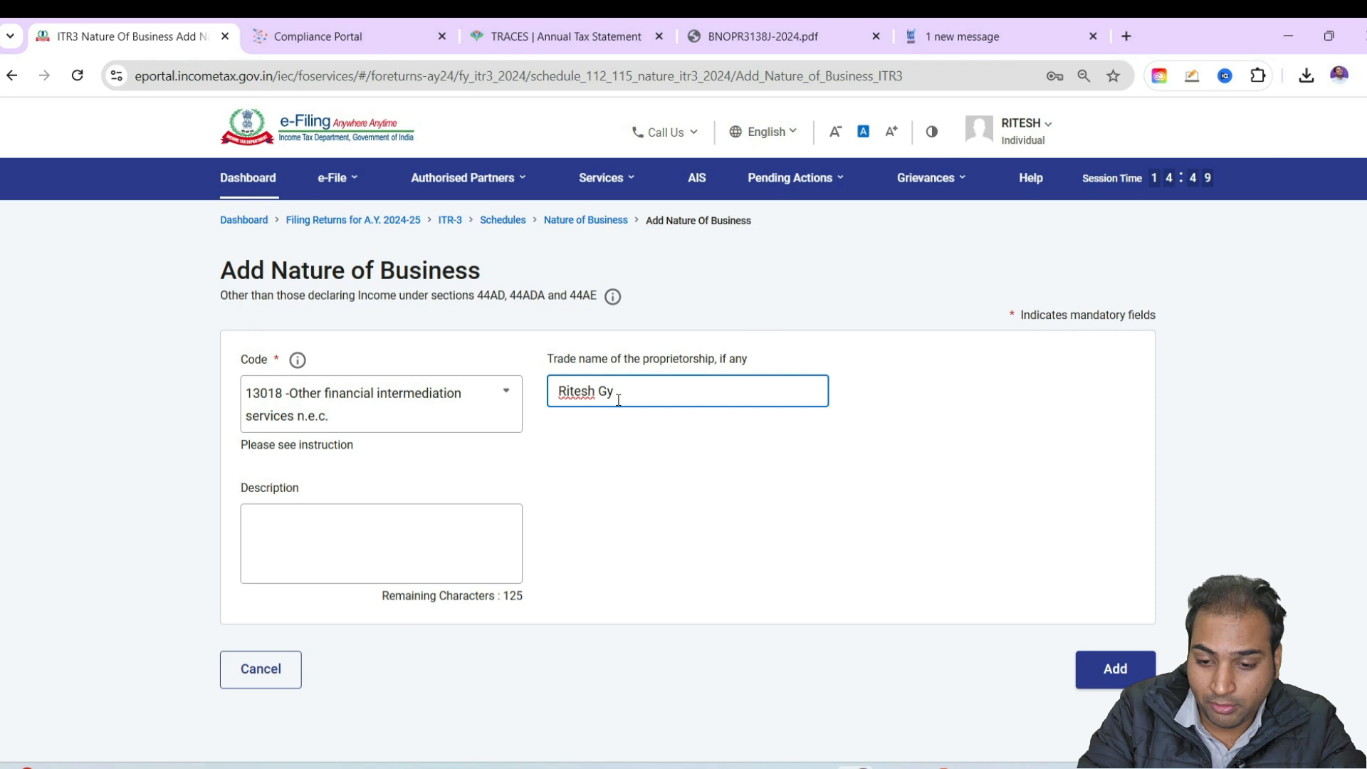
Describe the business as "F&O Trading", add the entry and confirm the Nature of Business schedule
left_click(301, 558)
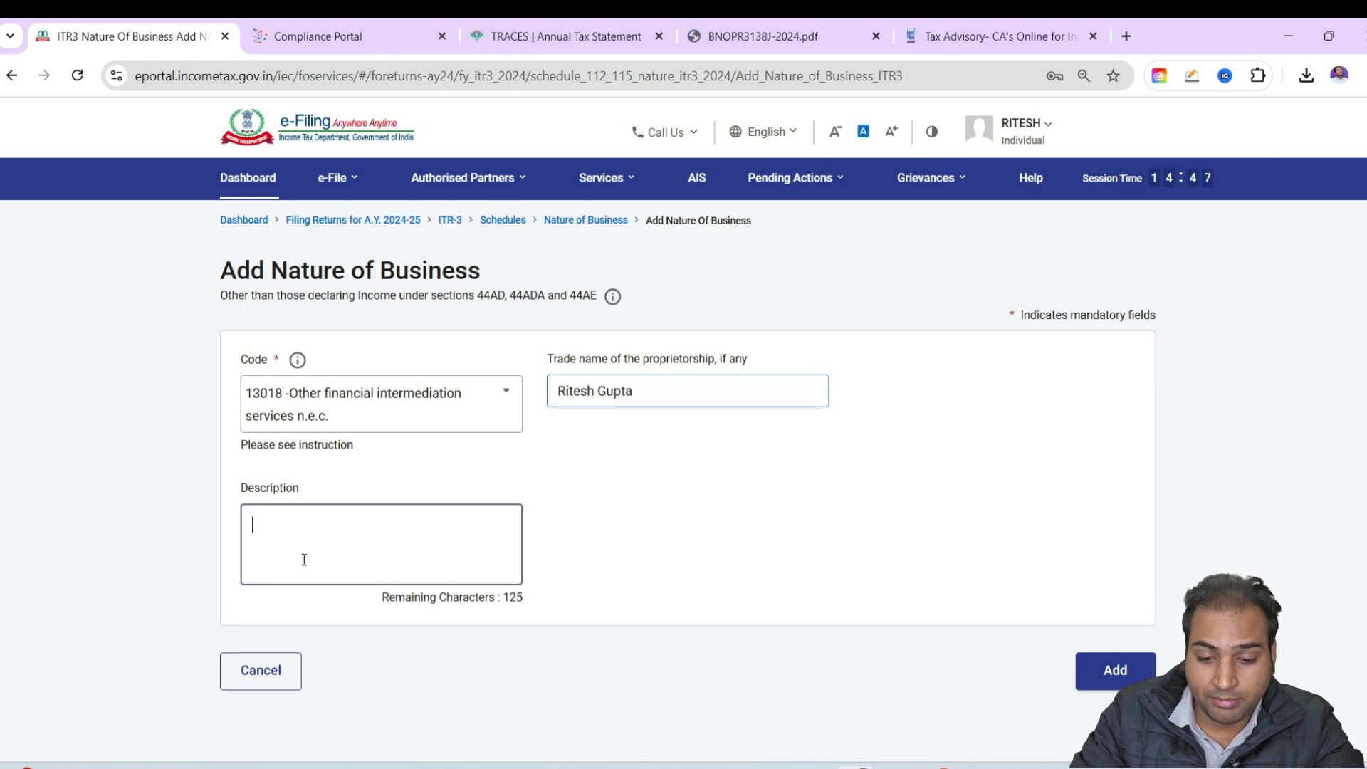
type("F&O Trading")
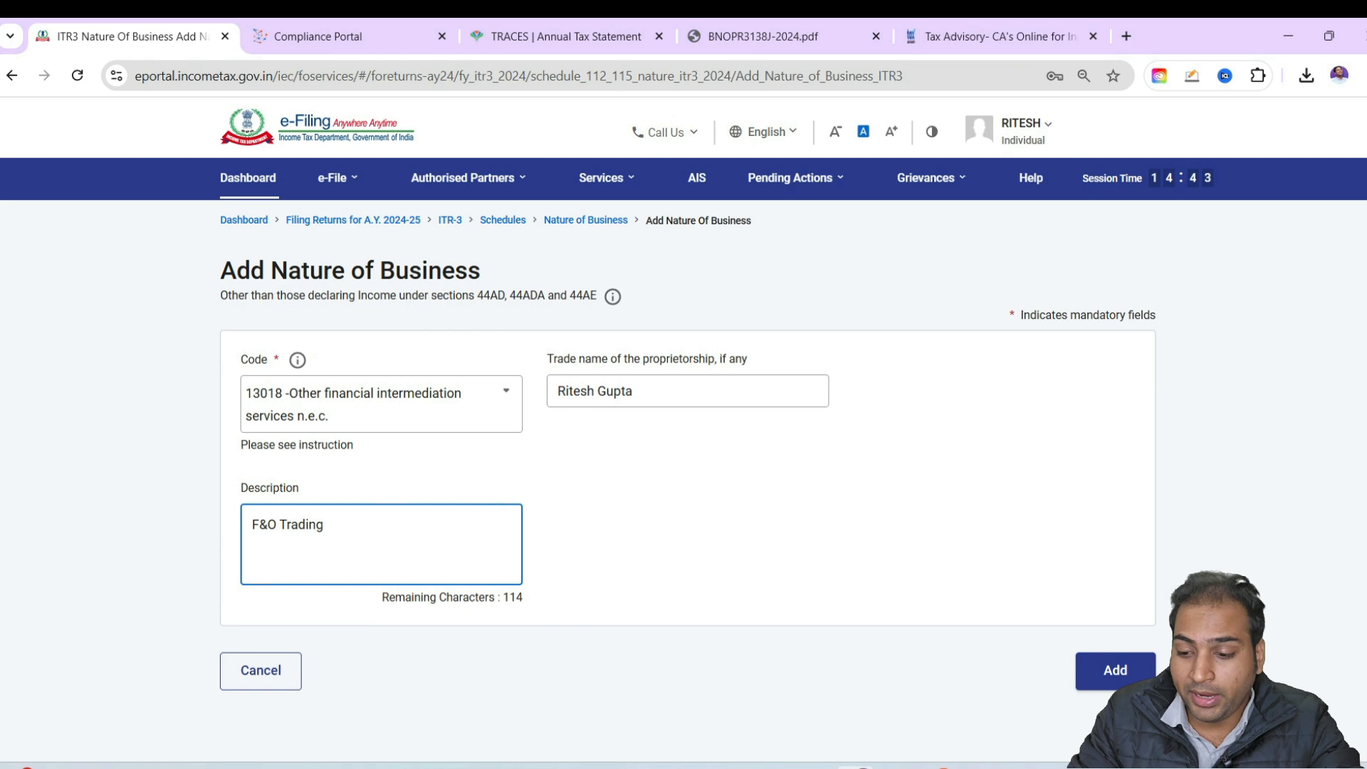
left_click(1102, 666)
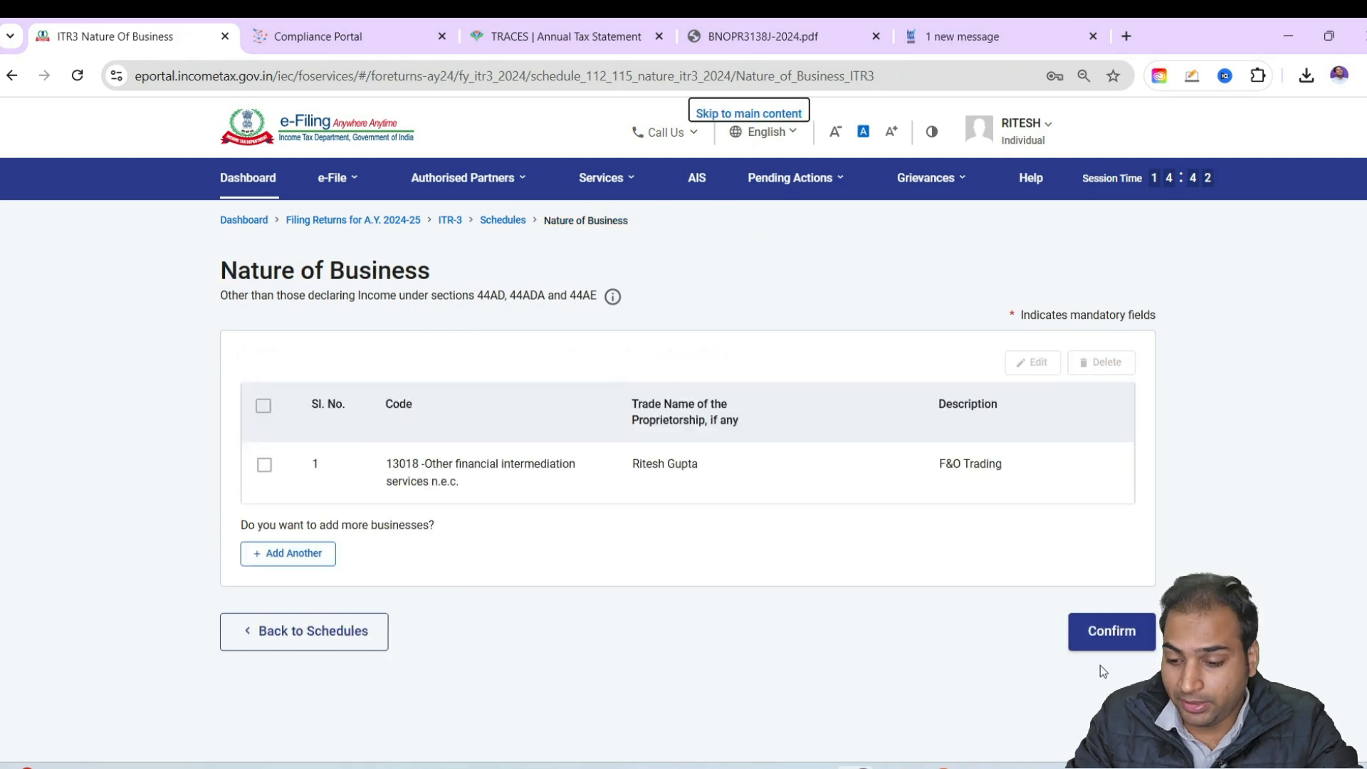
left_click(1114, 631)
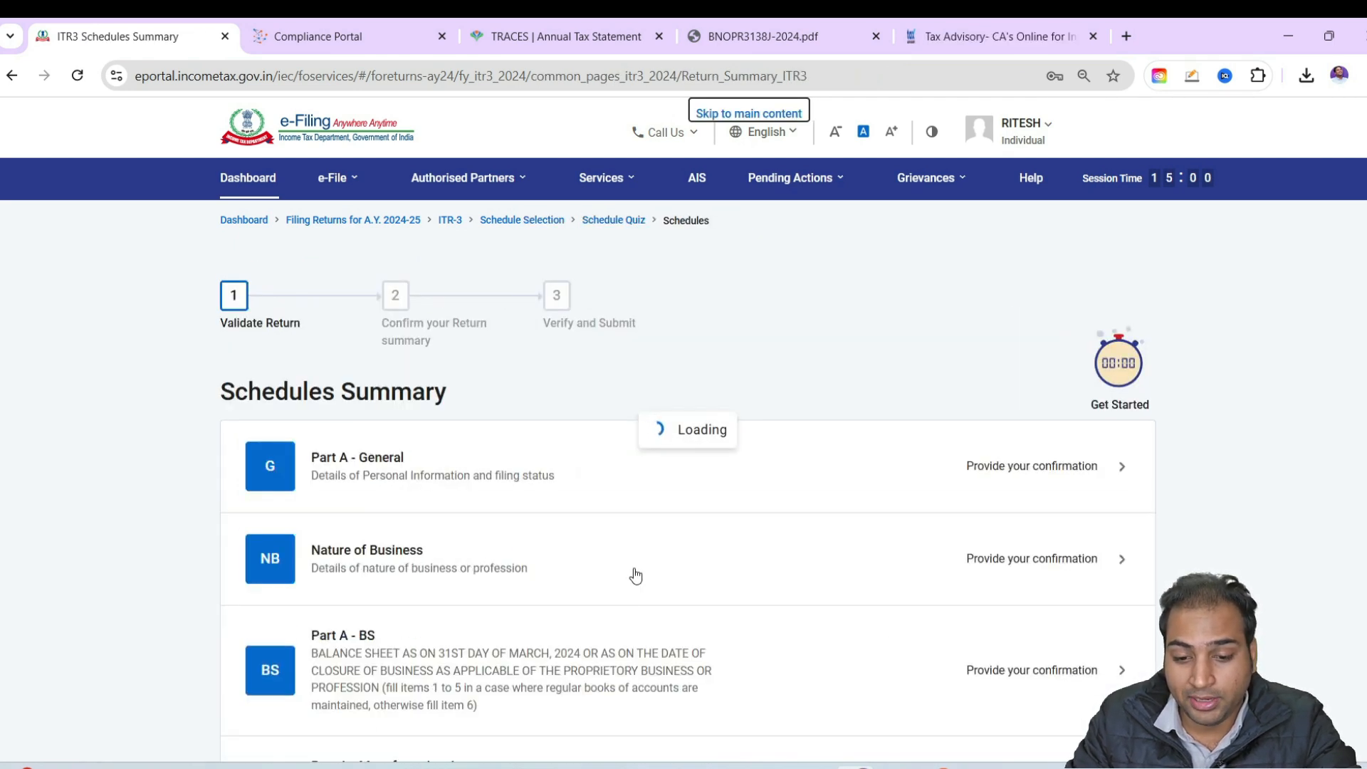
Open the Part A - Trading Account schedule and start adding details under Revenue from operations
scroll(635, 574, "down", 5)
scroll(548, 405, "down", 1)
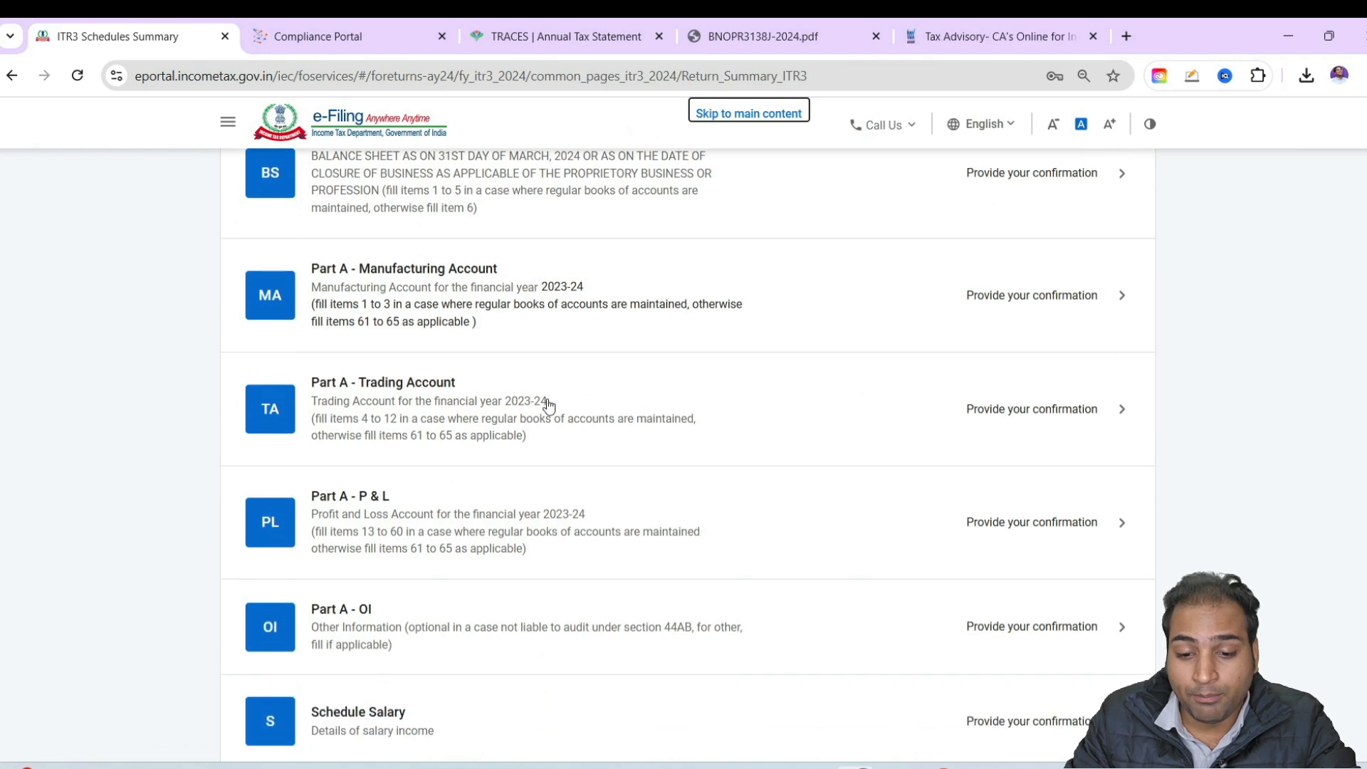
left_click(535, 400)
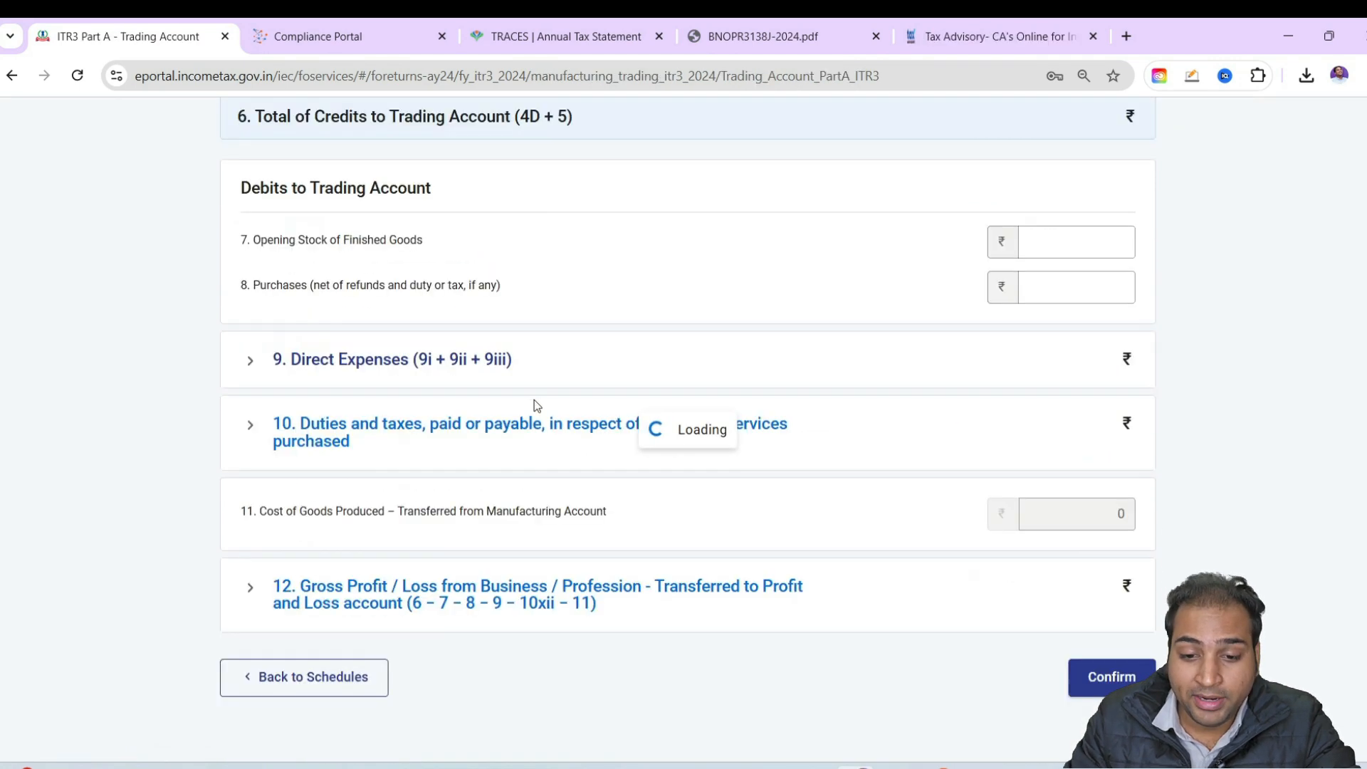
scroll(335, 283, "down", 3)
left_click(324, 262)
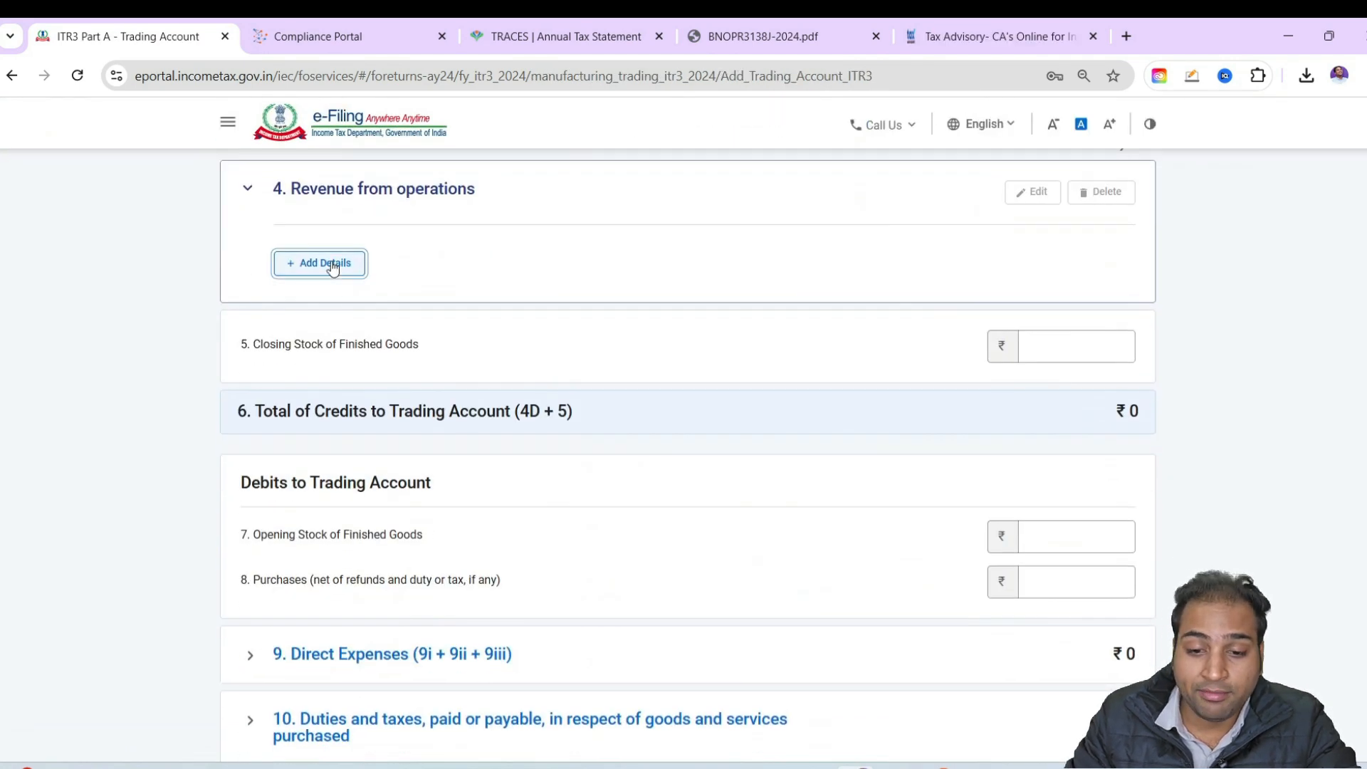
scroll(799, 574, "down", 3)
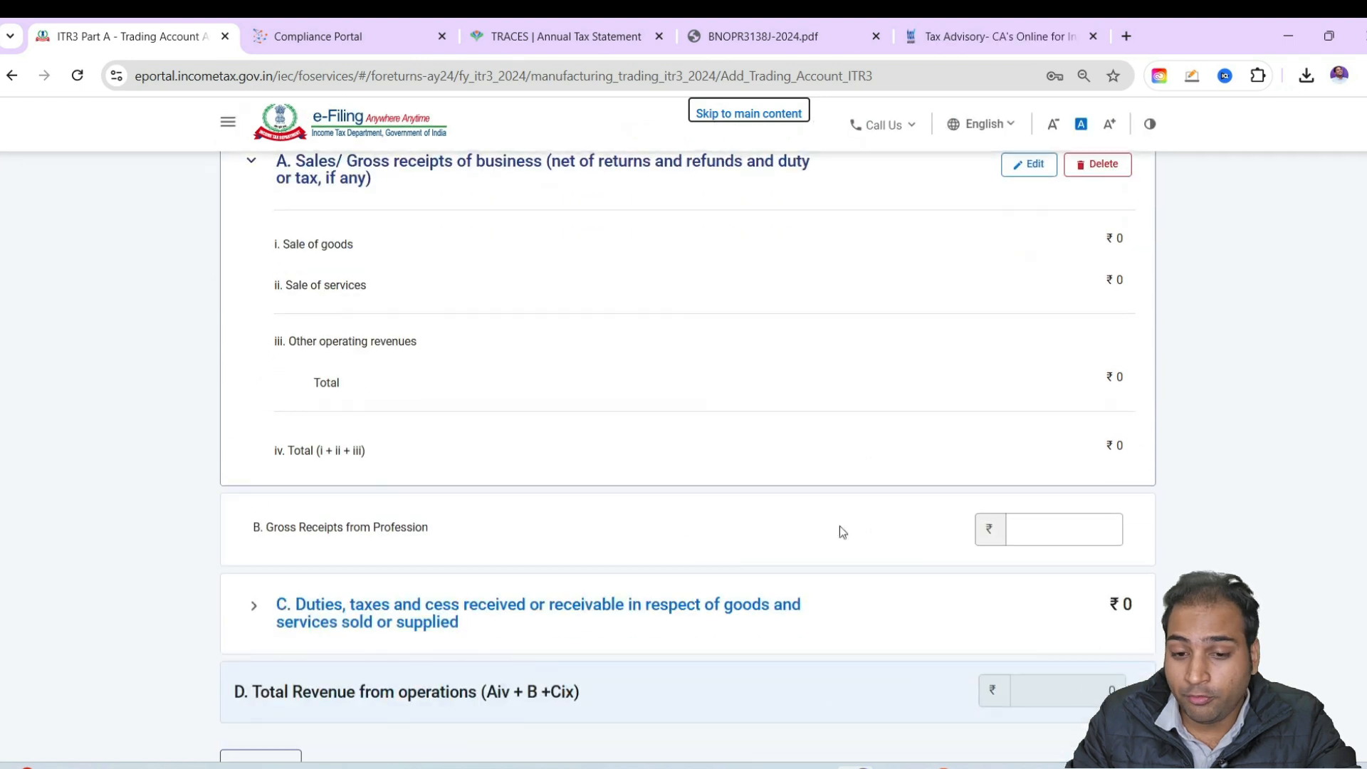
Edit the sales/gross receipts of business and name the other operating revenue "Sale from Futures & Options"
scroll(1025, 457, "up", 3)
left_click(1016, 387)
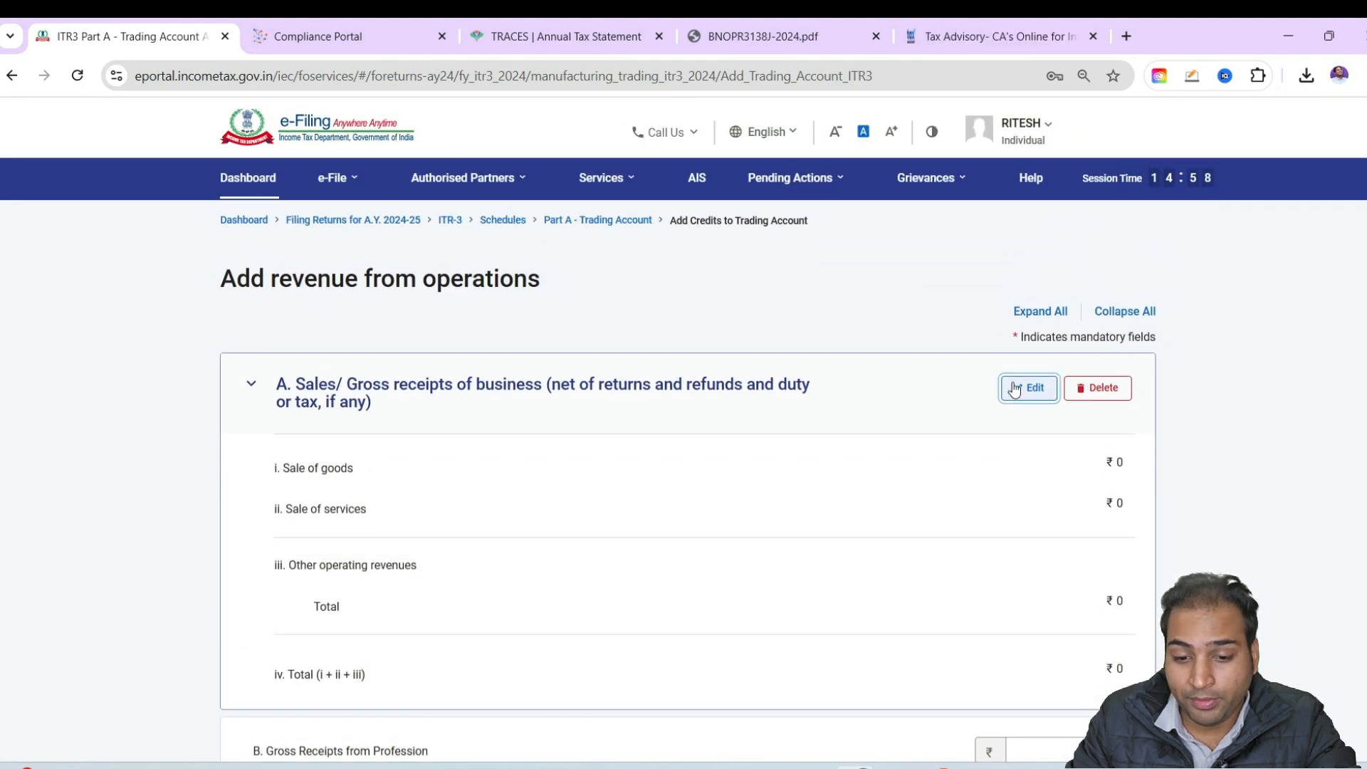
scroll(533, 607, "down", 4)
left_click(397, 326)
type("Sale fo")
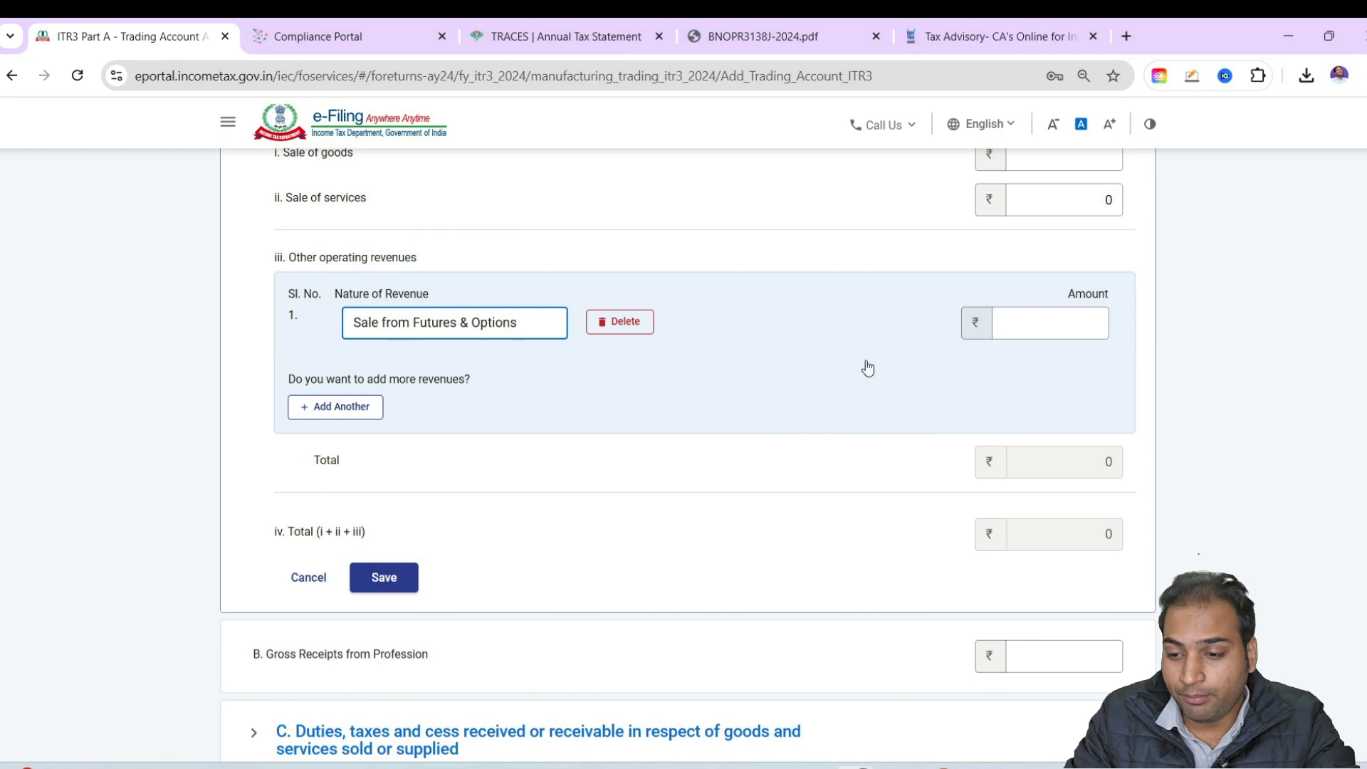
Switch to the DerivativePLStatement workbook in Excel and examine the total of the Sell Value column by selecting its trade rows
key("alt+Tab")
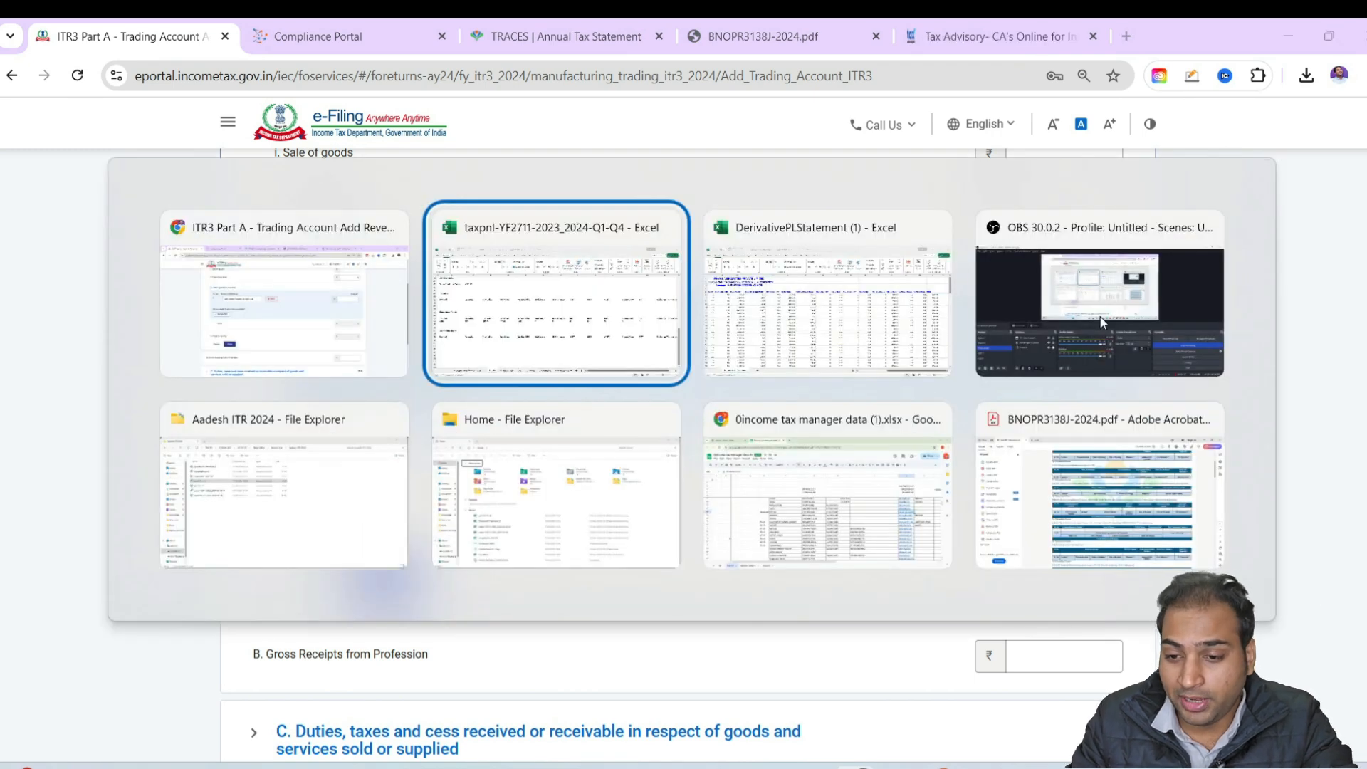
key("alt+Tab")
left_click_drag(1100, 727, 1107, 727)
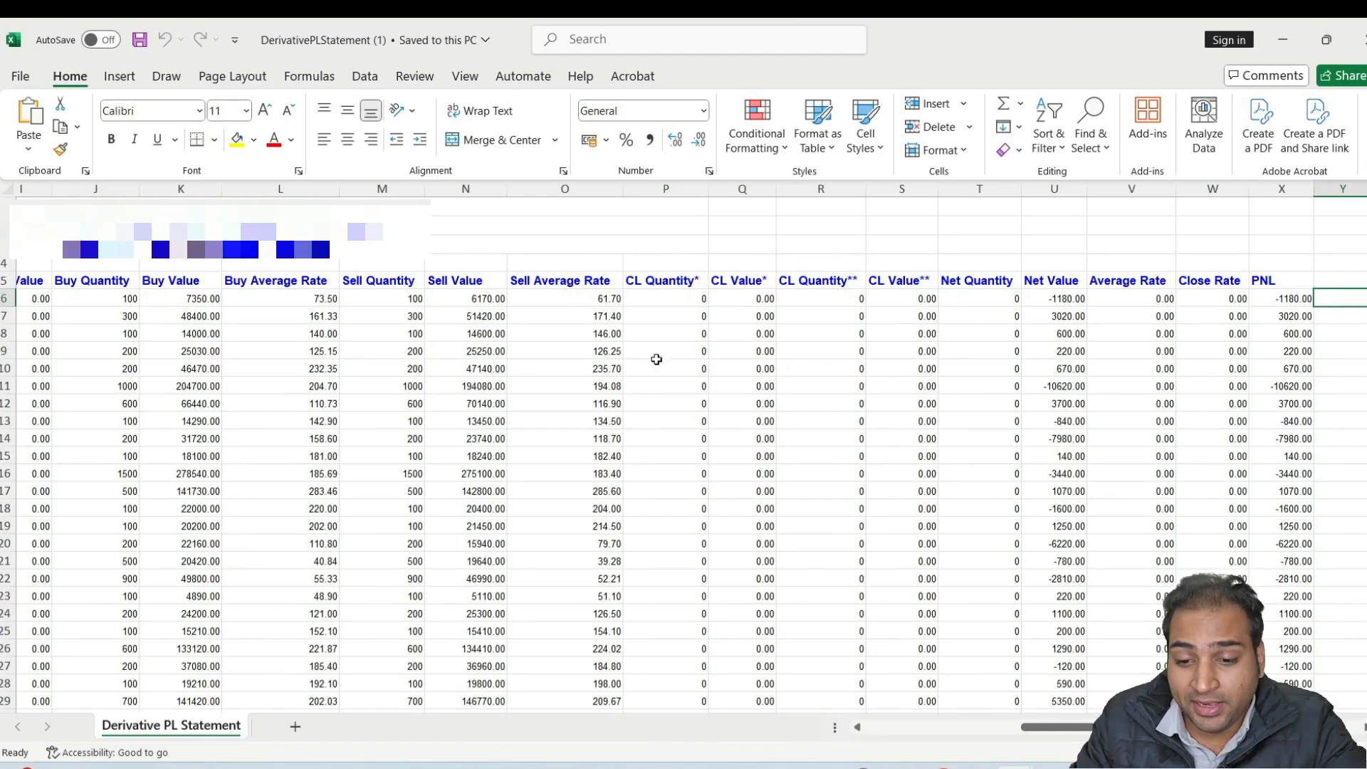
left_click_drag(468, 302, 471, 655)
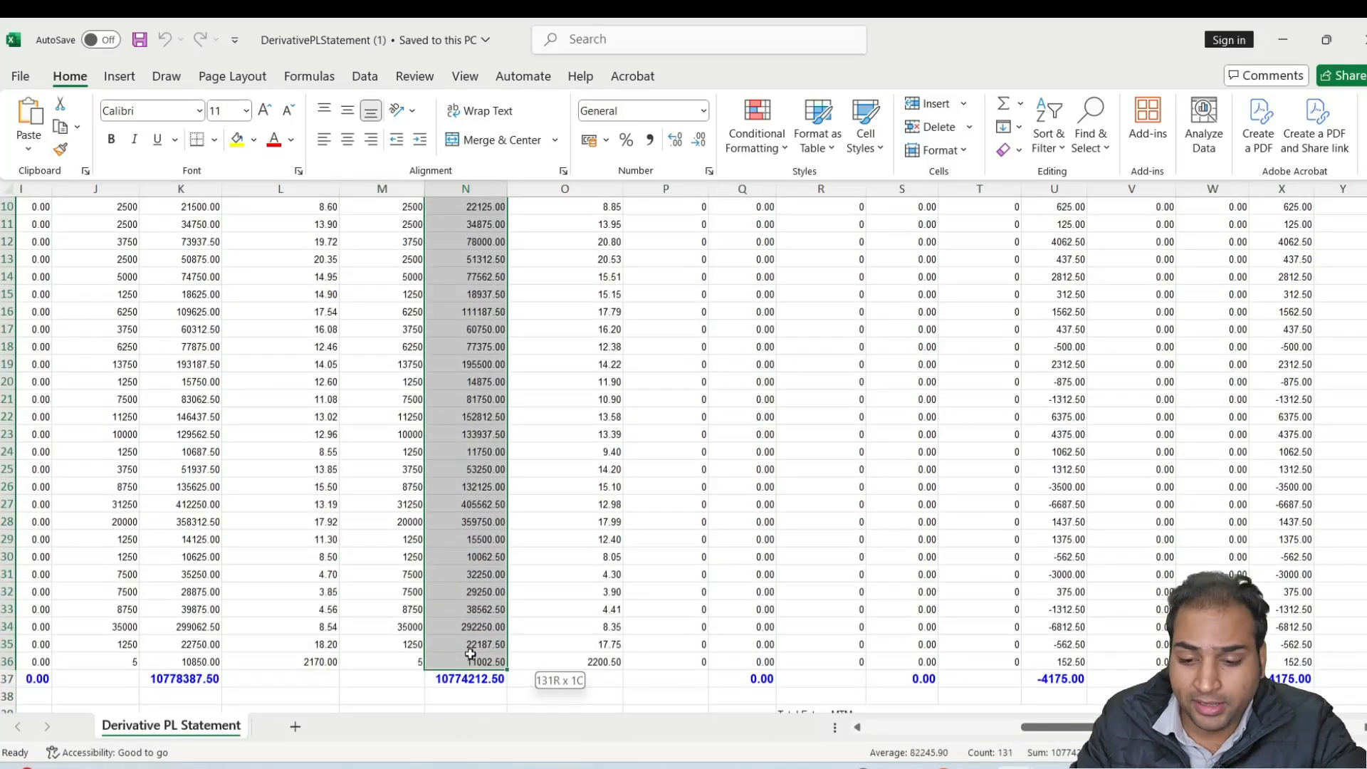
scroll(683, 449, "right", 1)
scroll(683, 449, "up", 20)
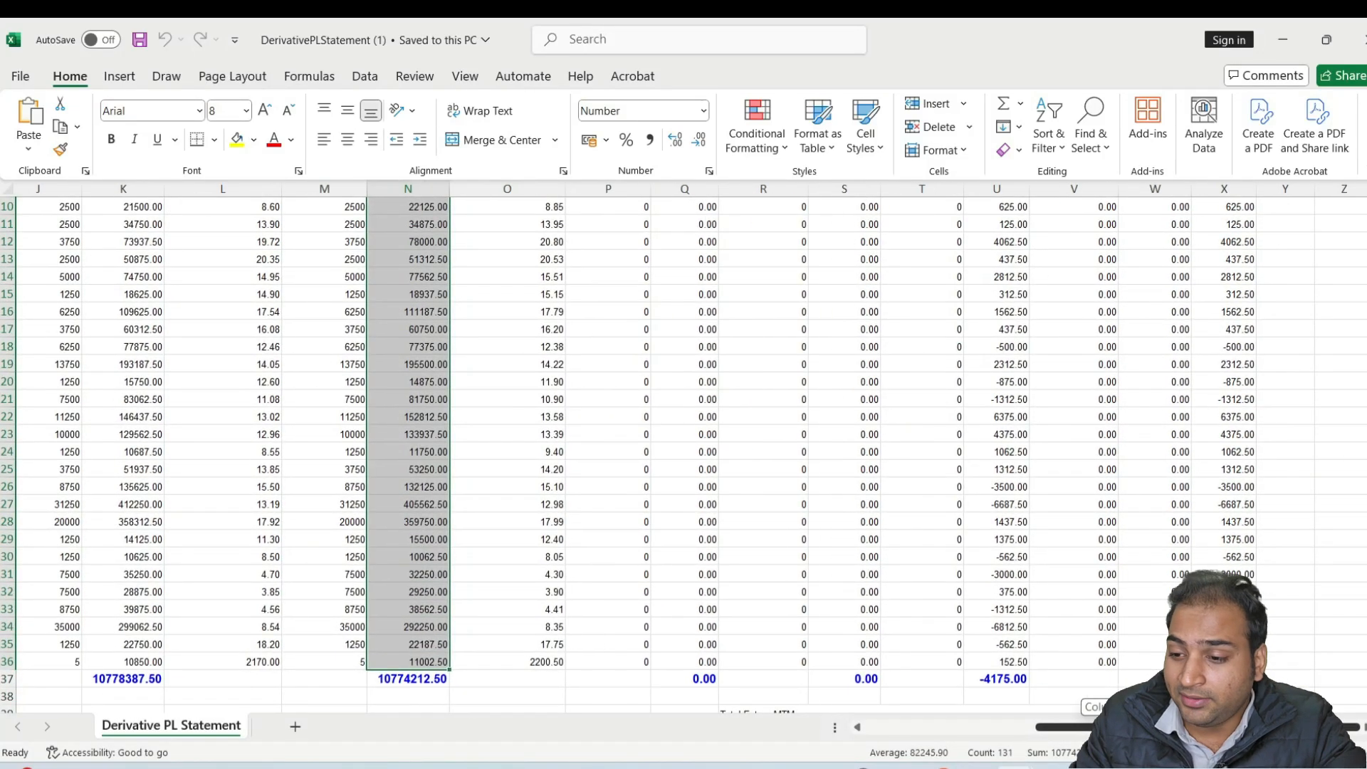
scroll(1354, 381, "up", 10)
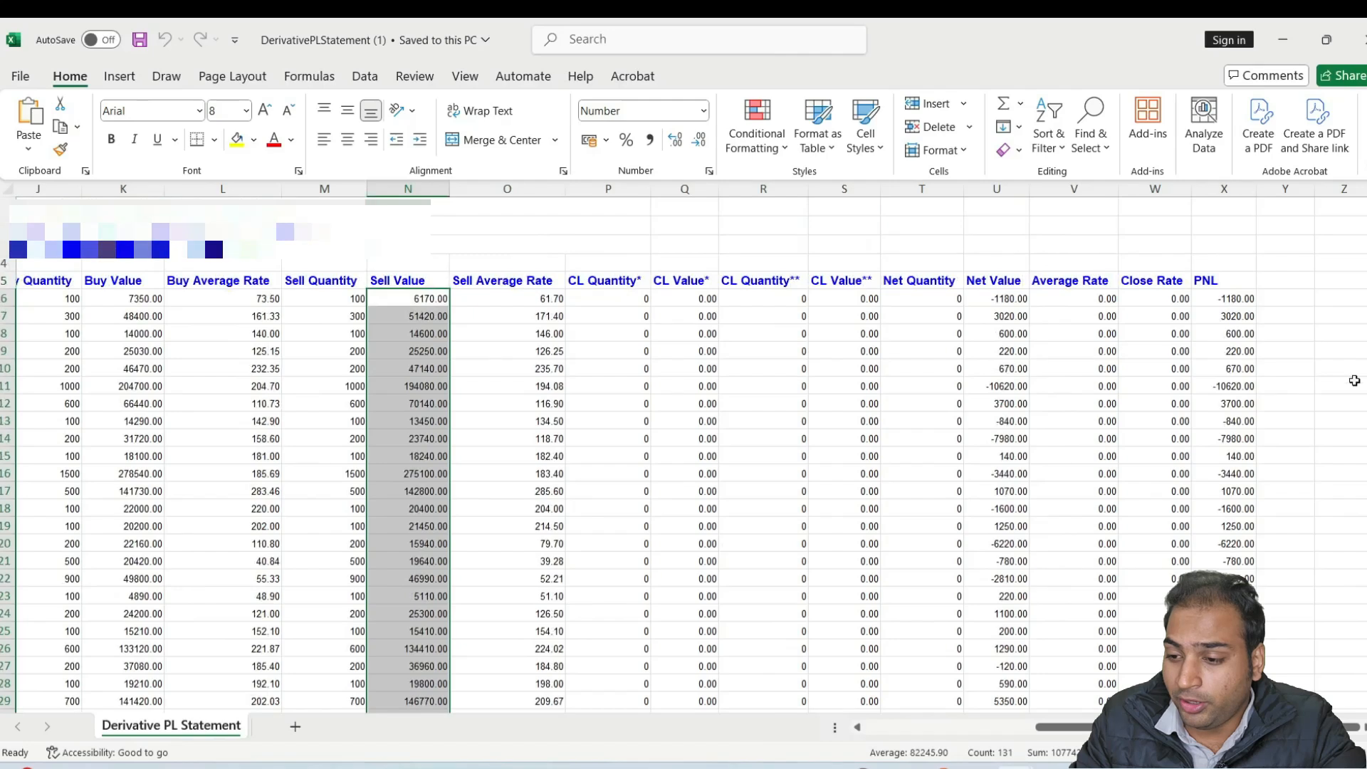
Enter =abs(X6) in cell Y6 beside the first PNL value and copy the formula down column Y to the last trade row
left_click(1278, 300)
left_click_drag(1243, 297, 1245, 439)
left_click(1277, 296)
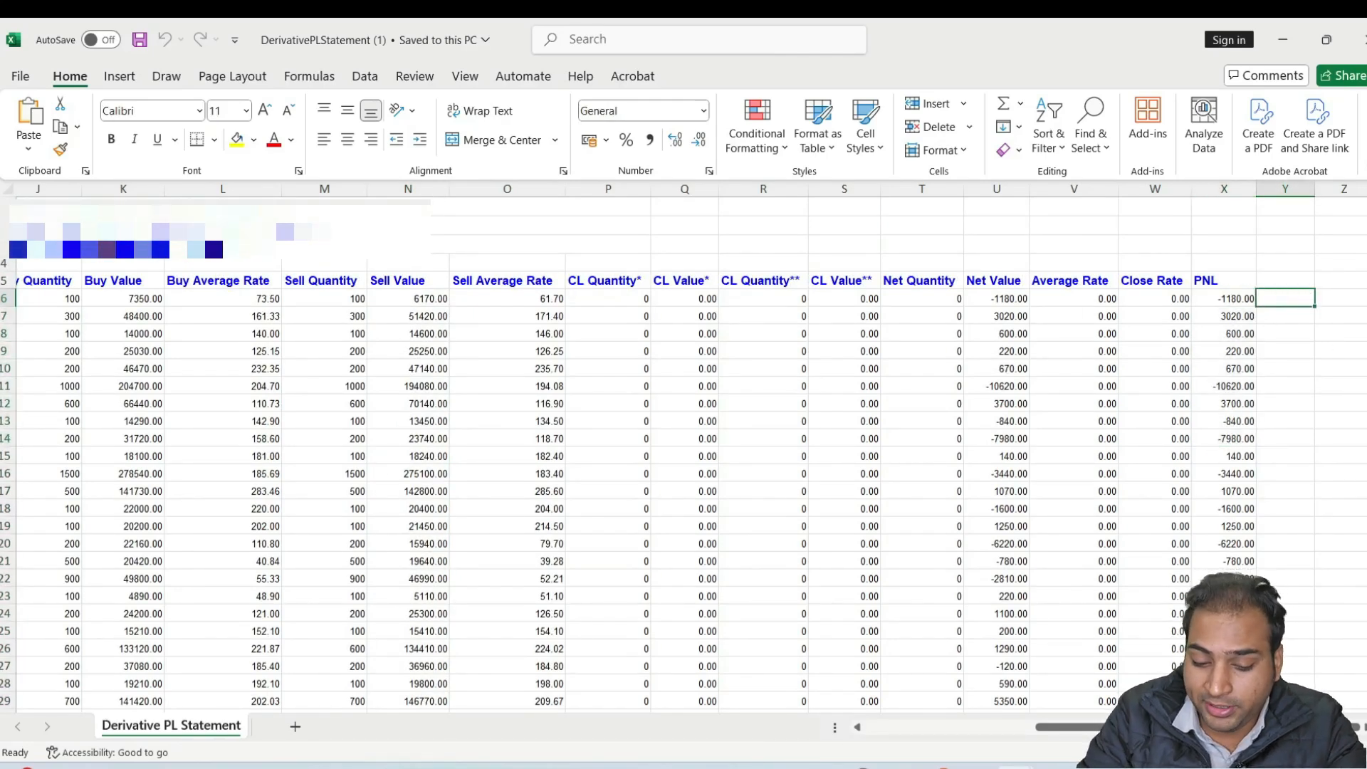
type("=abs")
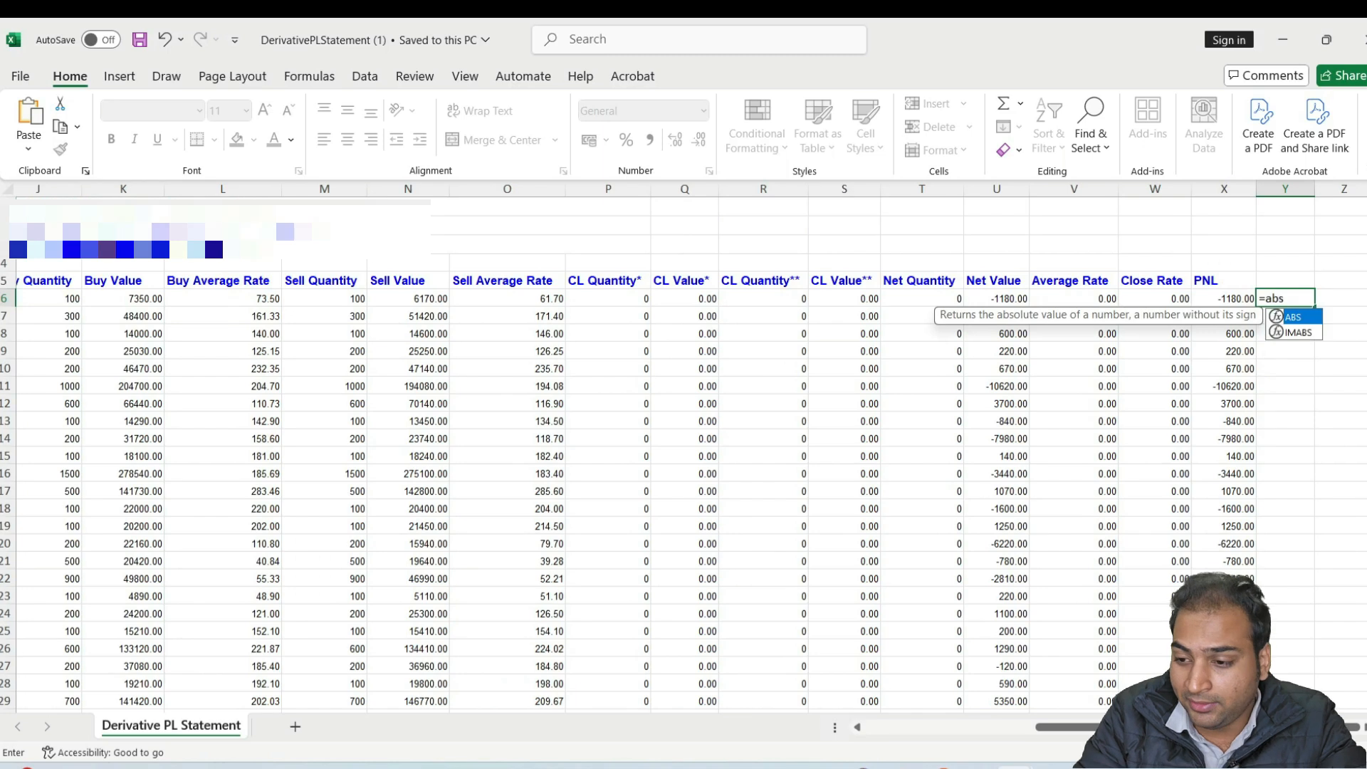
type("(")
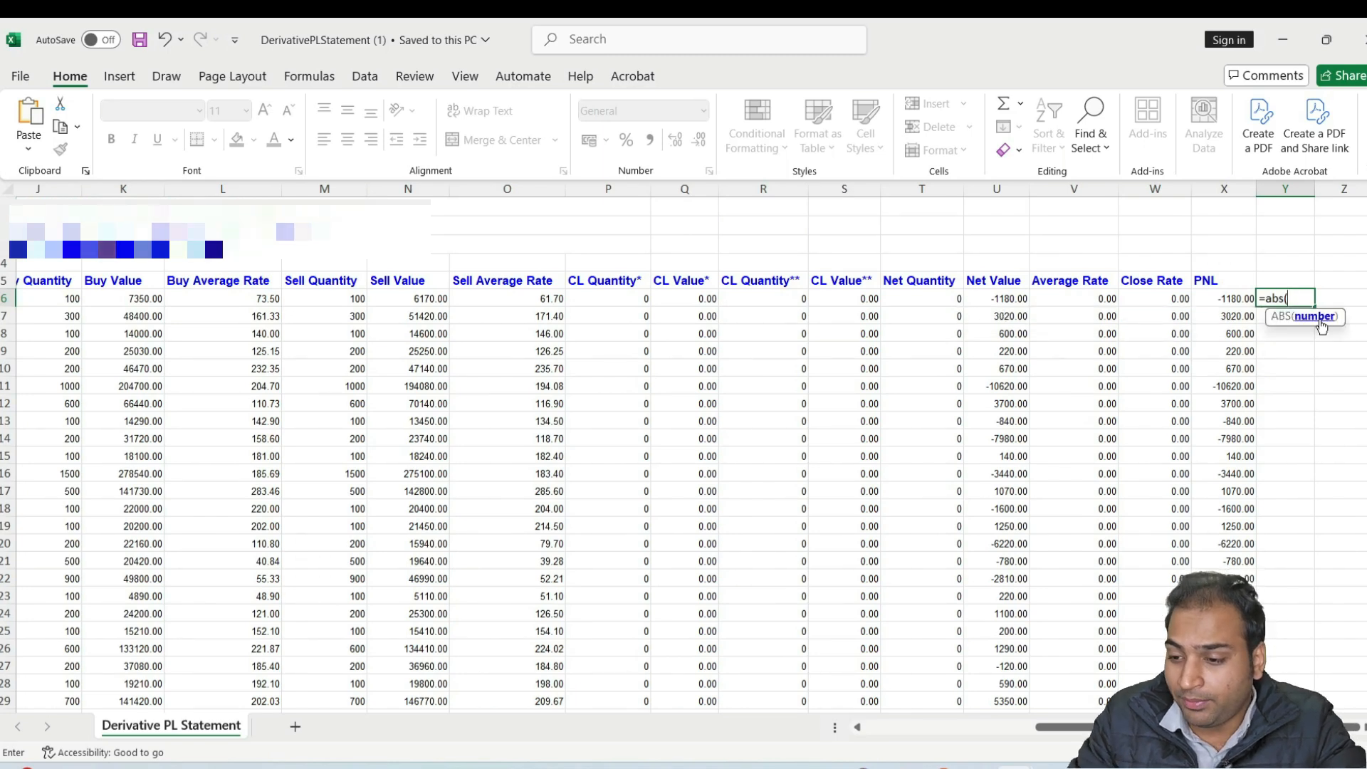
type(")")
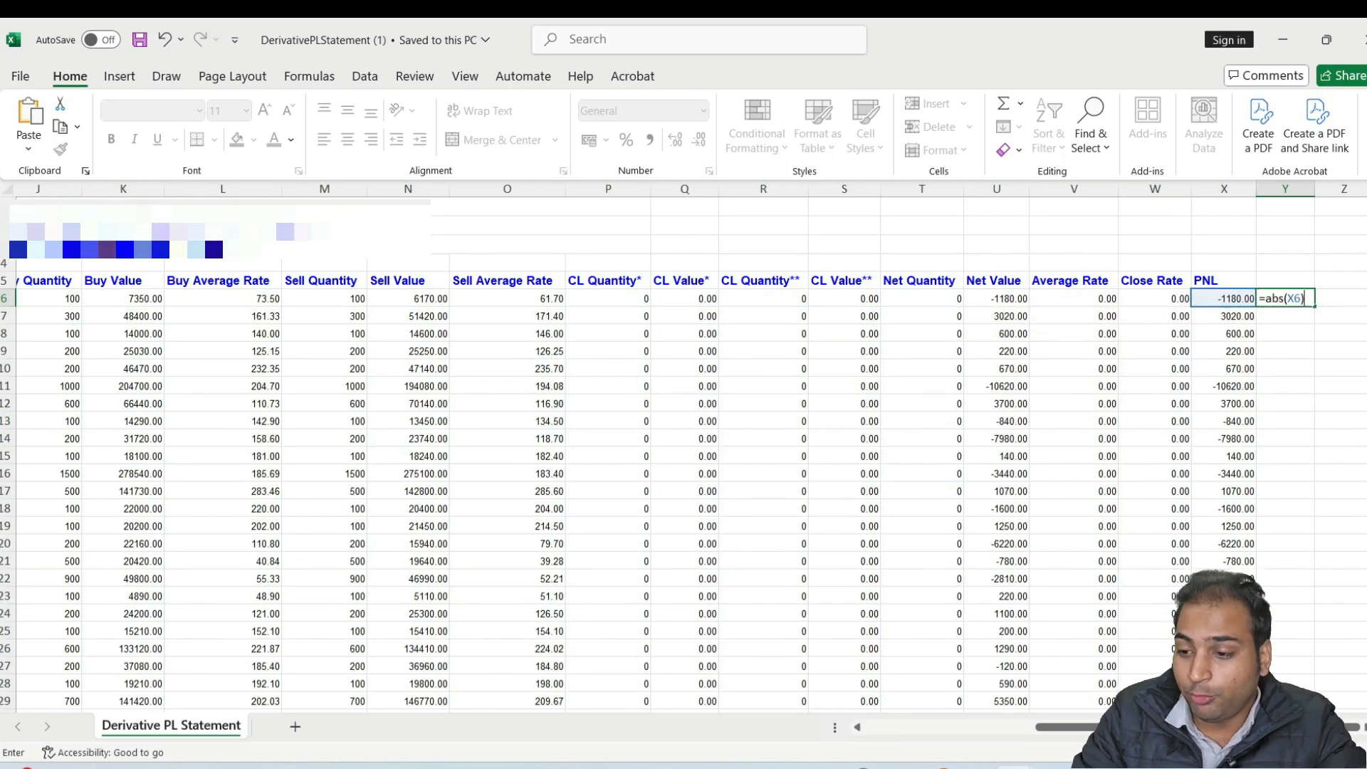
key("Return")
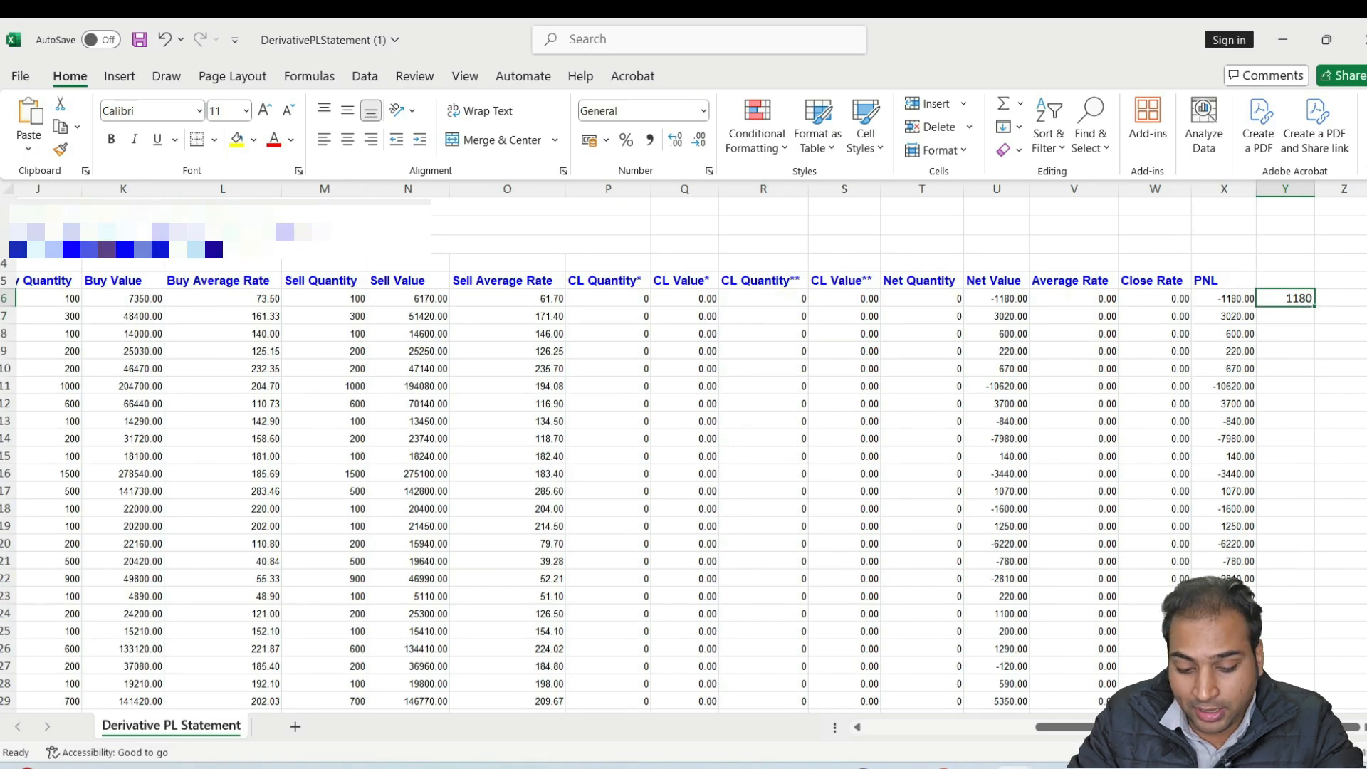
left_click_drag(1285, 315, 1285, 563)
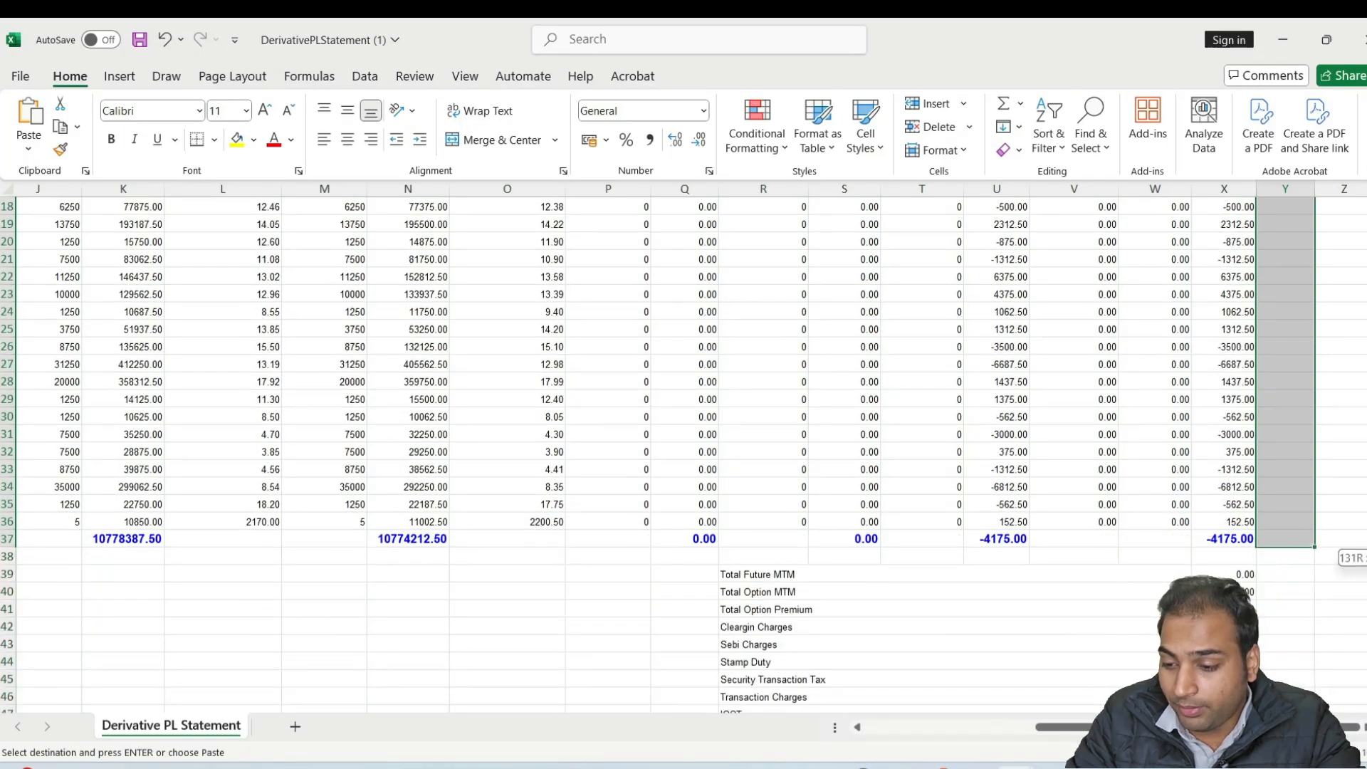
key("ctrl+v")
Try to total the absolute PNL values in column Y of the totals row, entering "sum("
scroll(1362, 489, "down", 20)
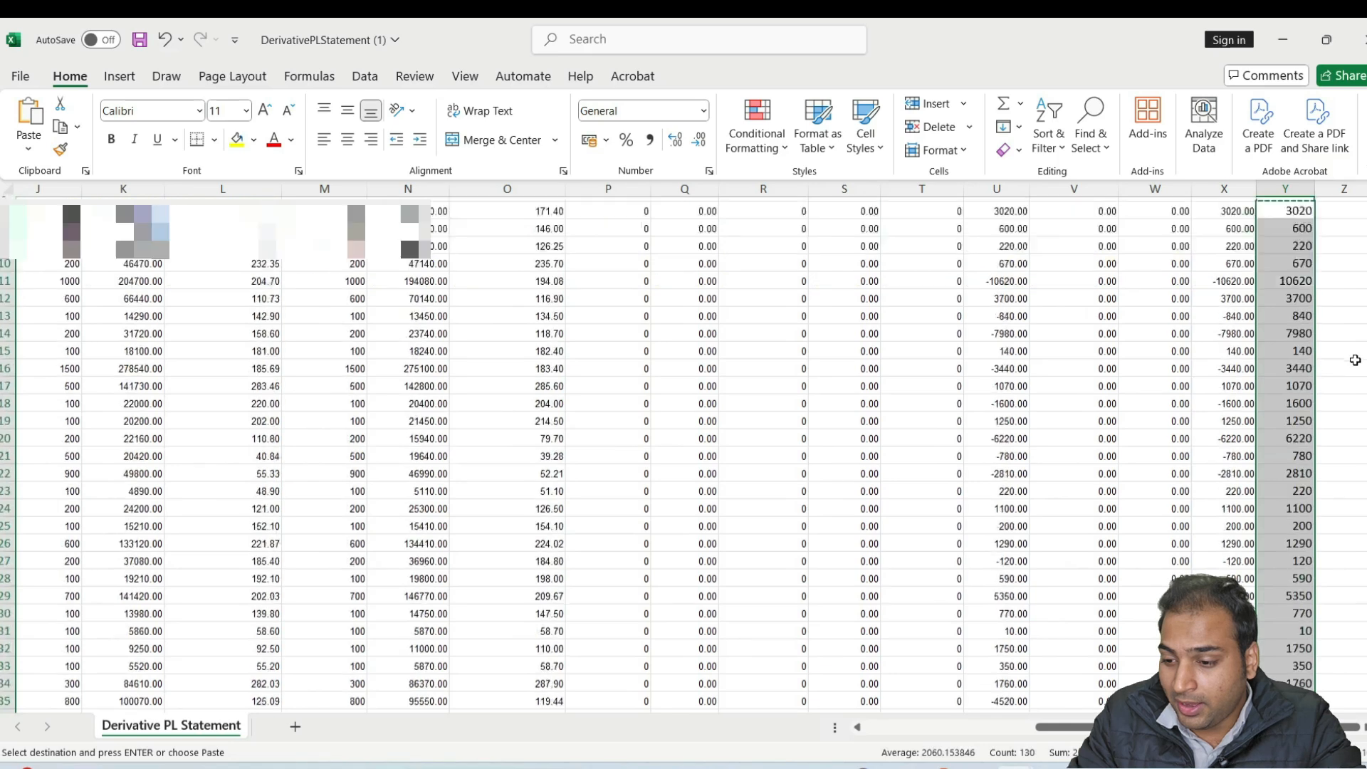
scroll(1362, 490, "down", 9)
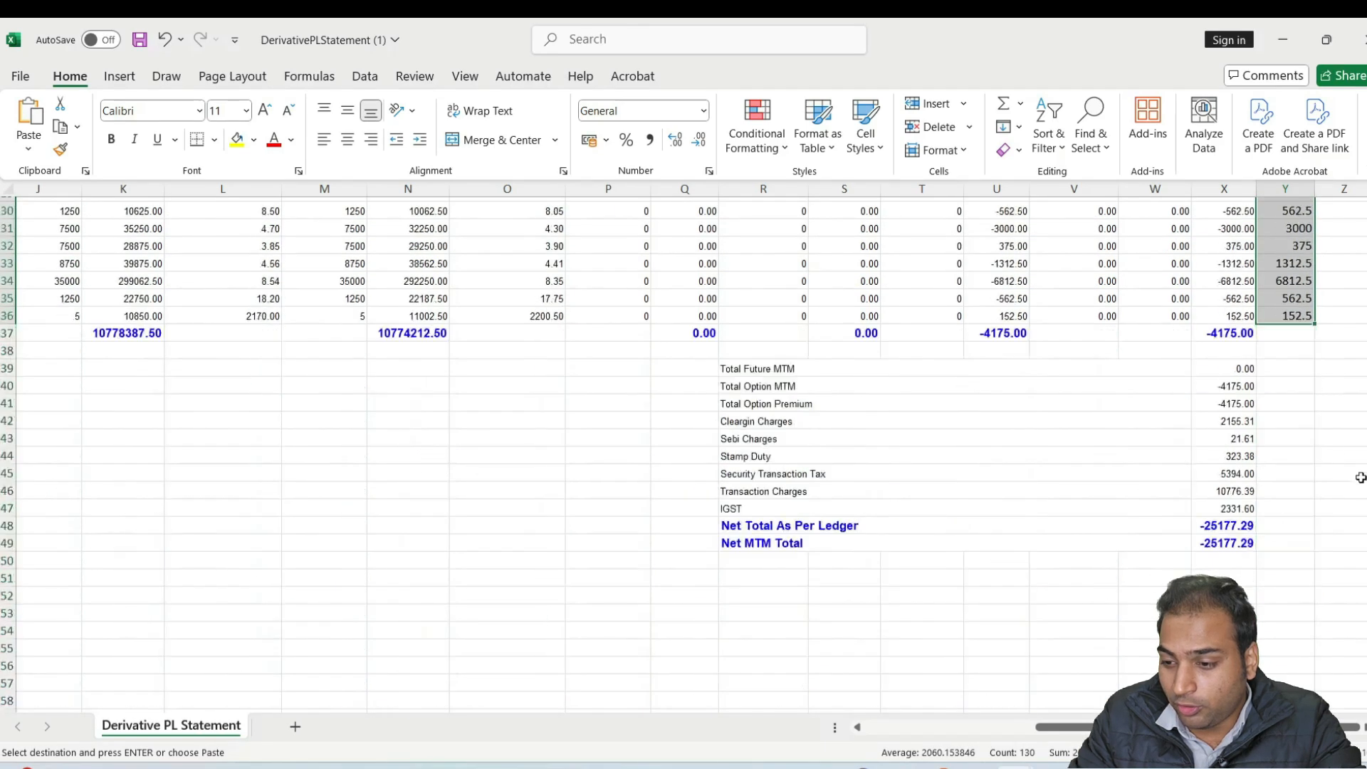
left_click(1298, 338)
type("sum(")
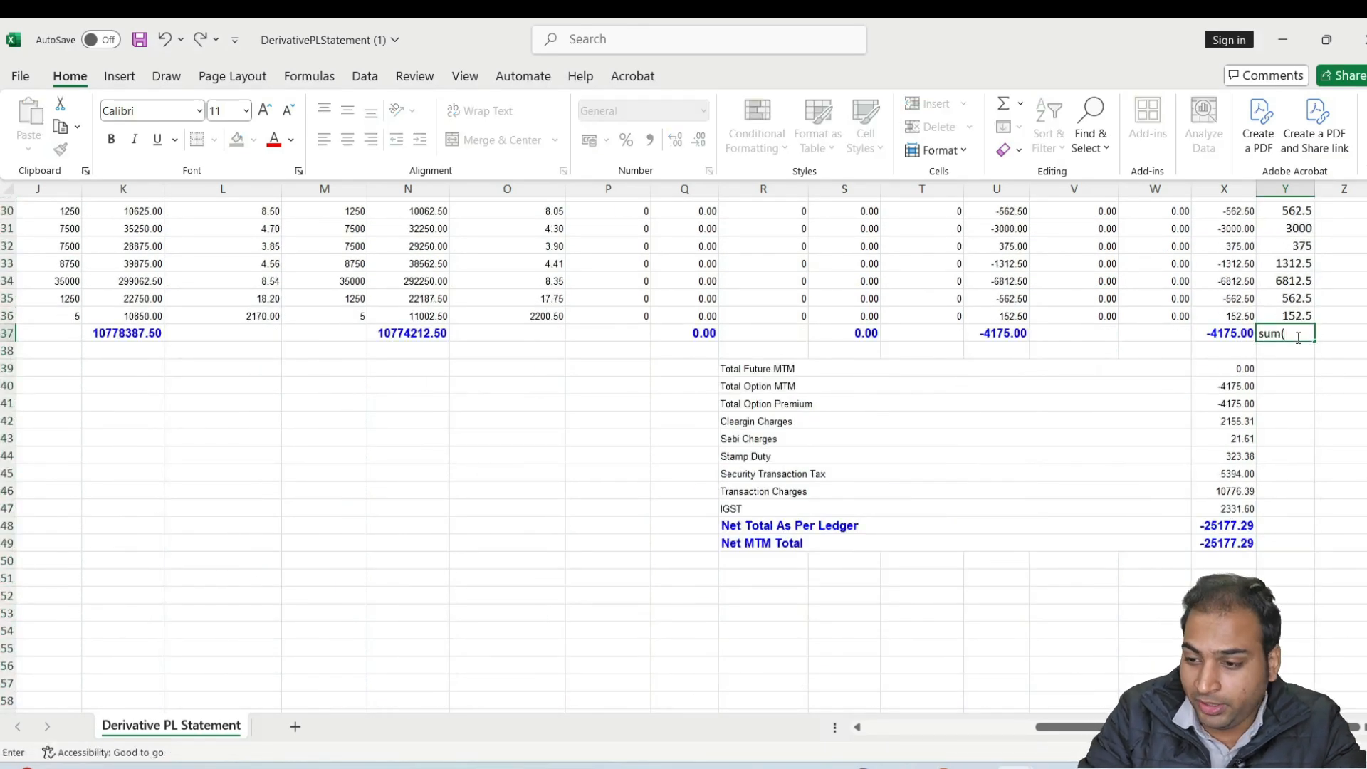
key("Up")
key("shift+Up")
key("shift+Up")
key("shift+Up")
key("shift+Up")
key("shift+Up")
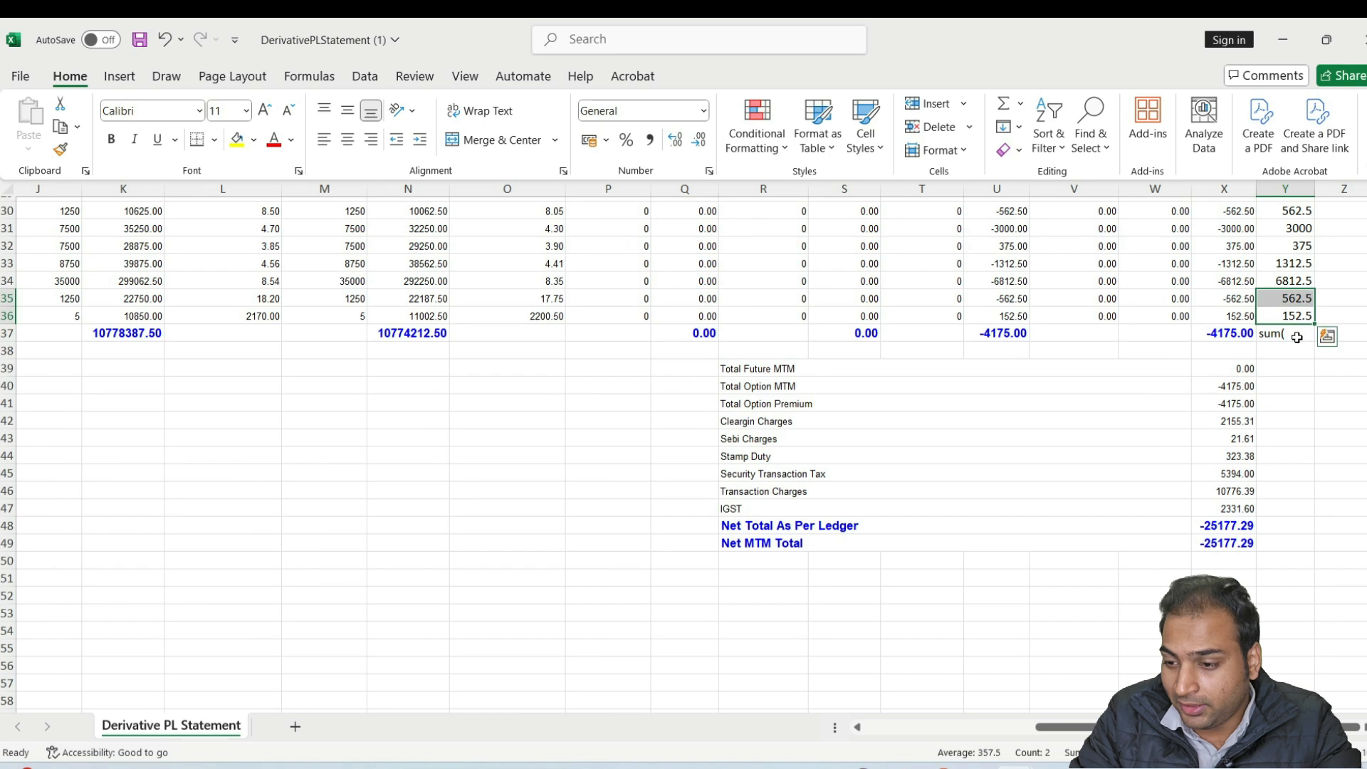
Correct the entry in column Y's totals row to a =sum( formula covering all the absolute PNL values above it
double_click(1296, 334)
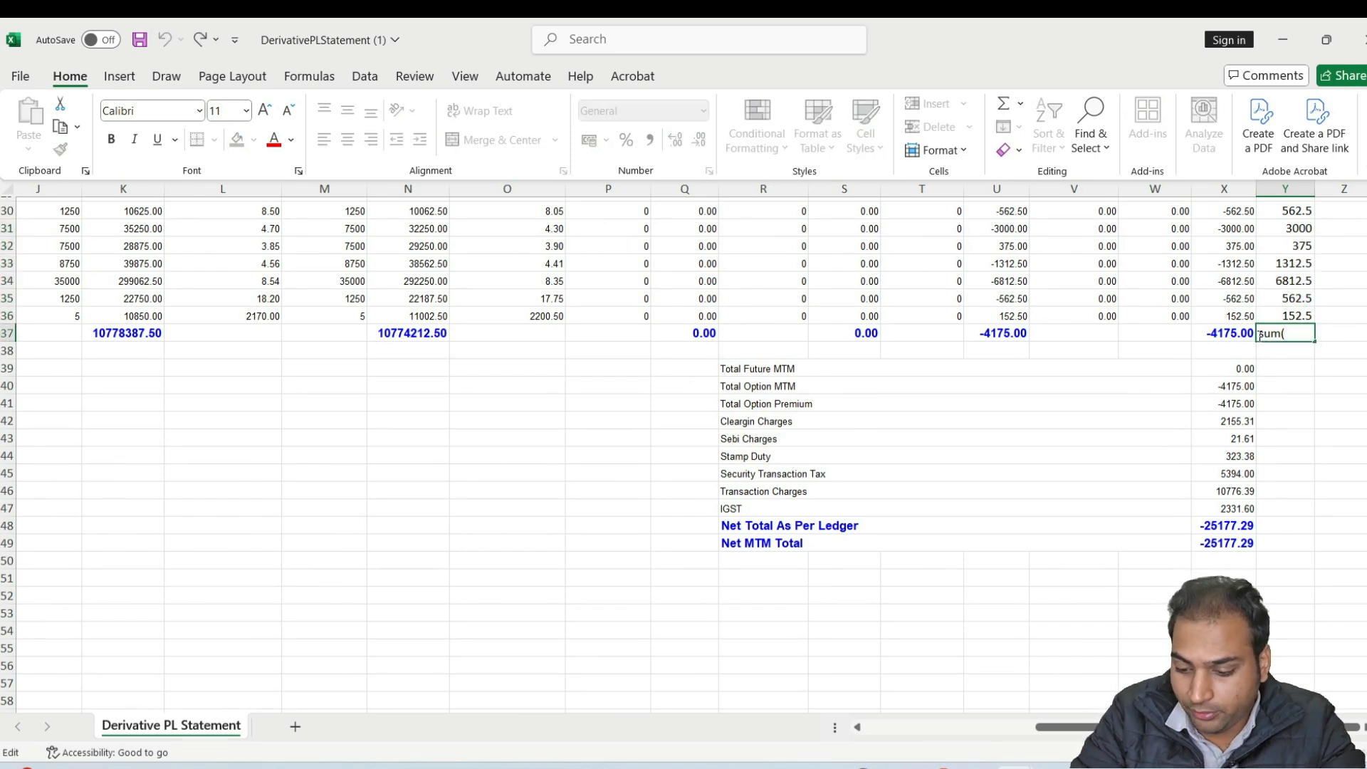
type("=")
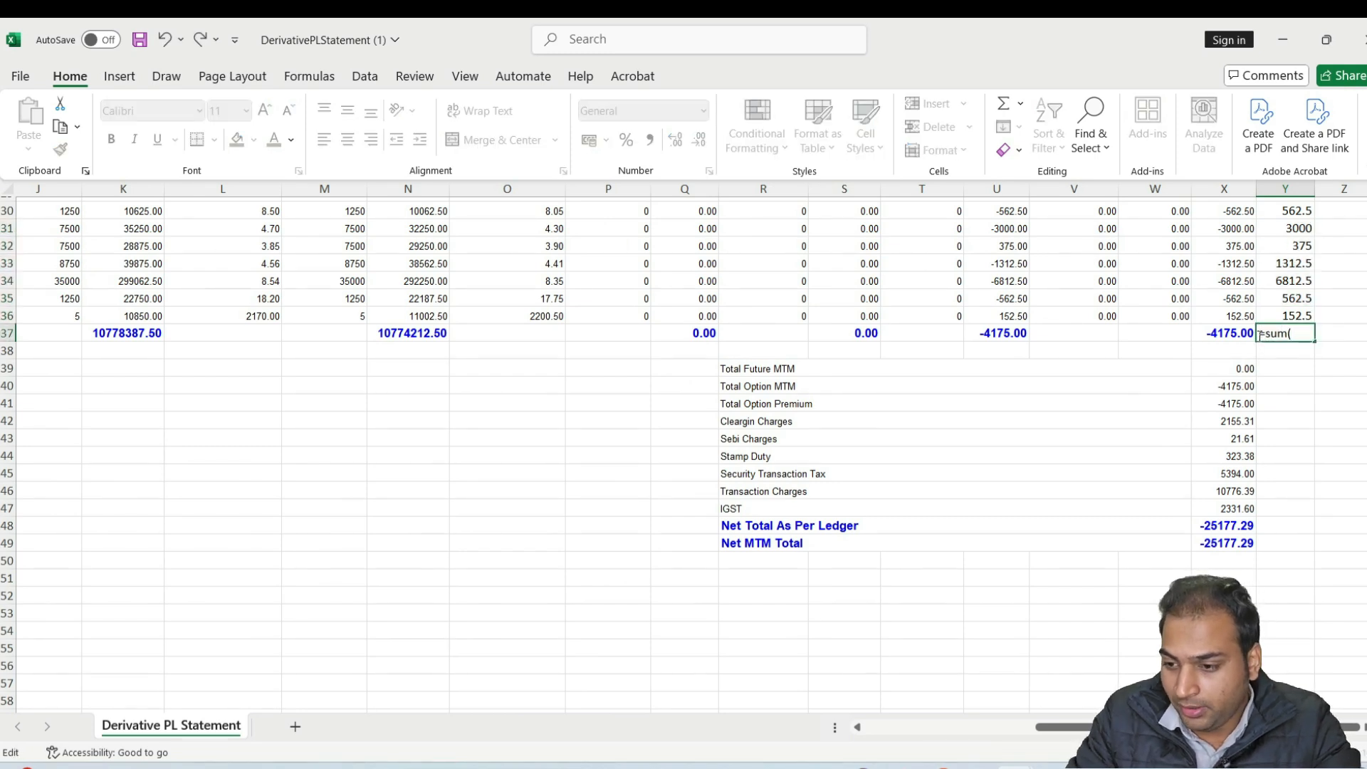
left_click(1299, 335)
key("Up")
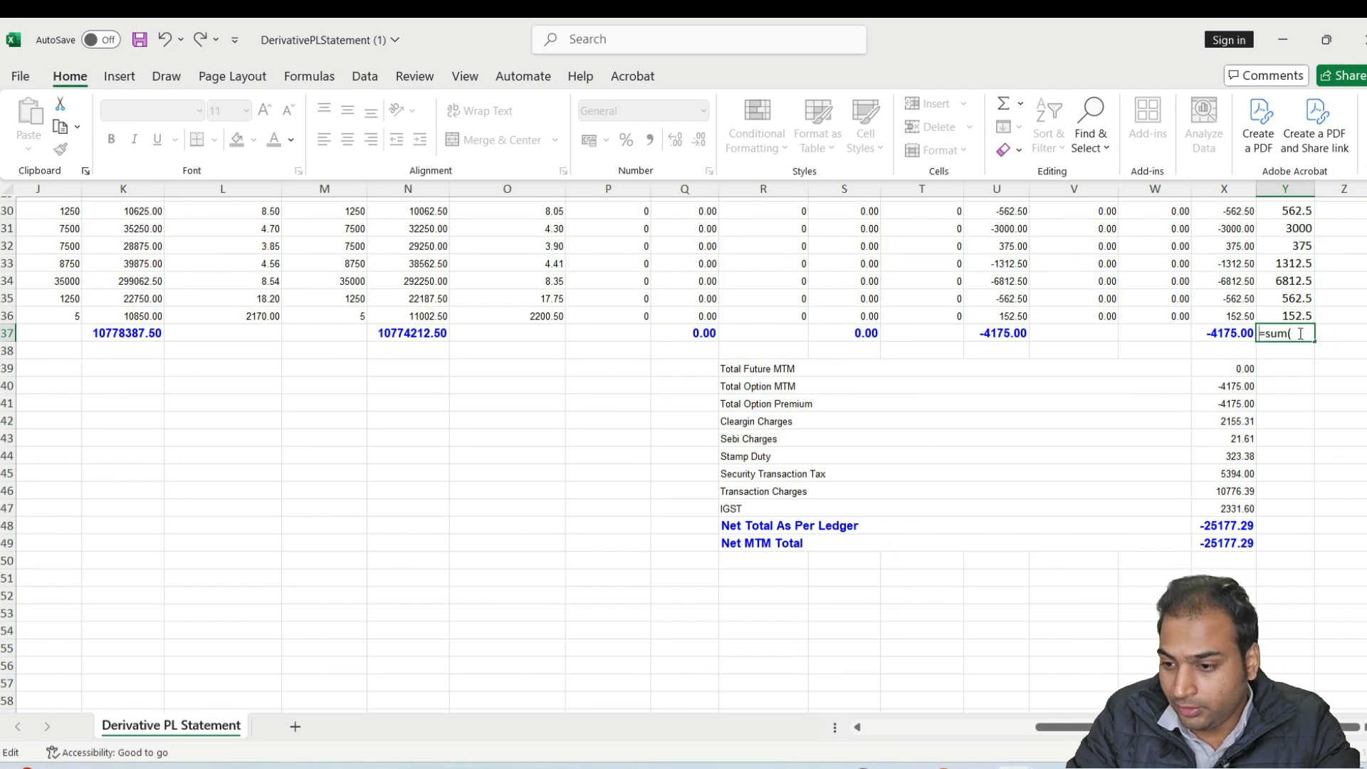
key("Down")
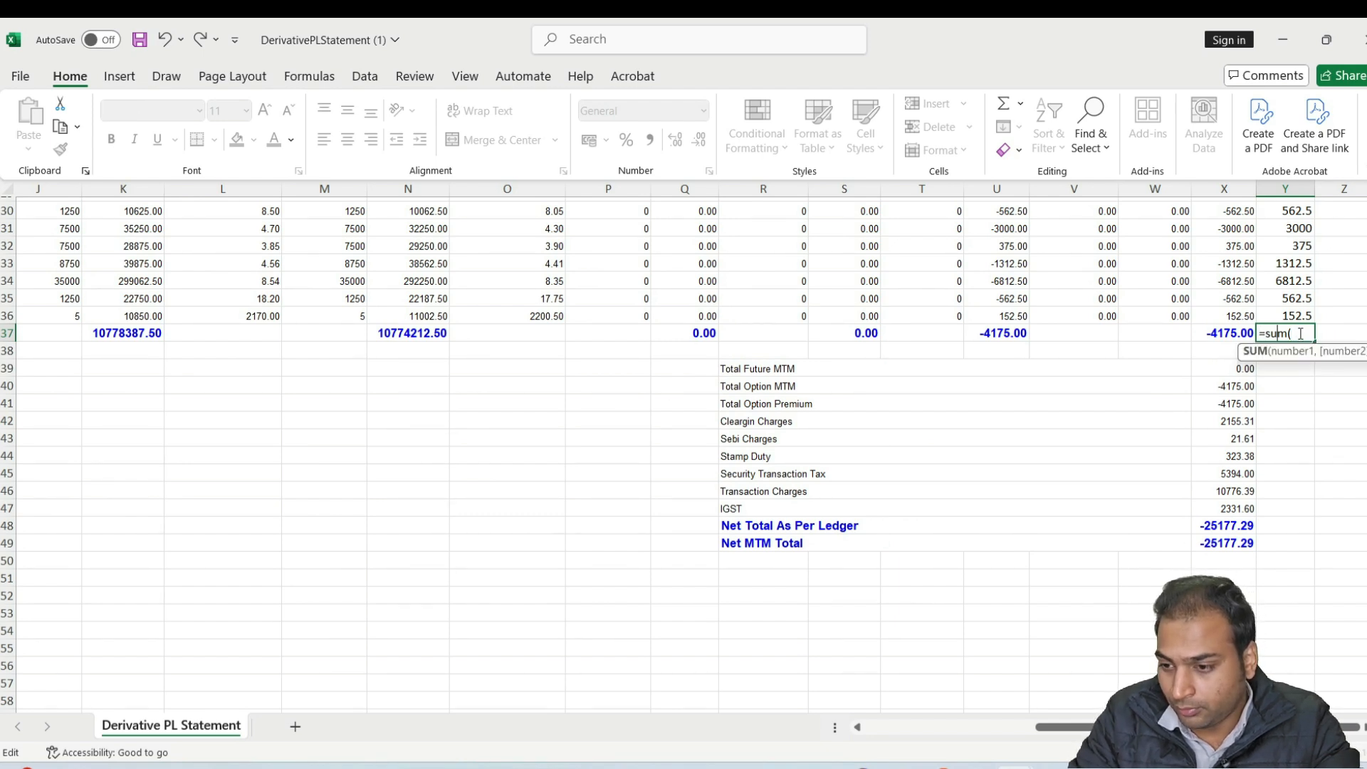
key("BackSpace")
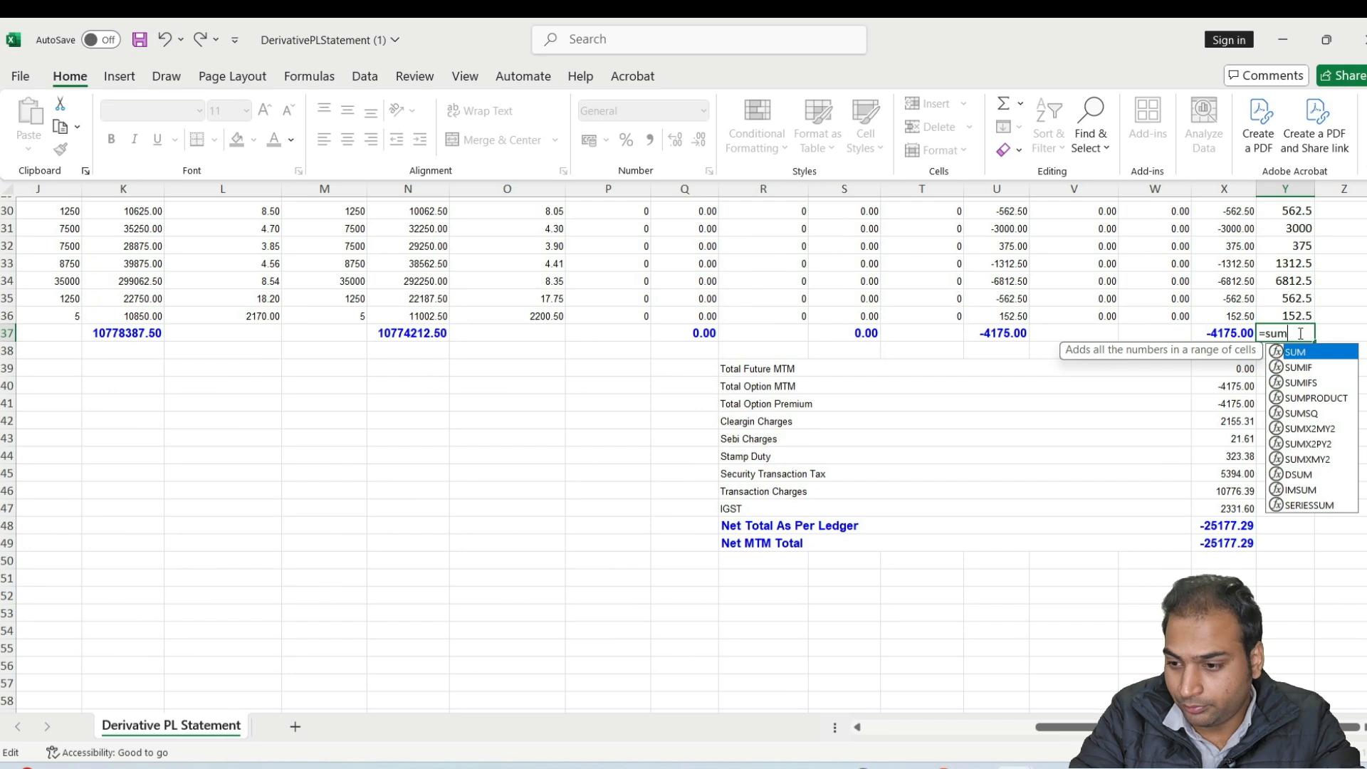
type("(")
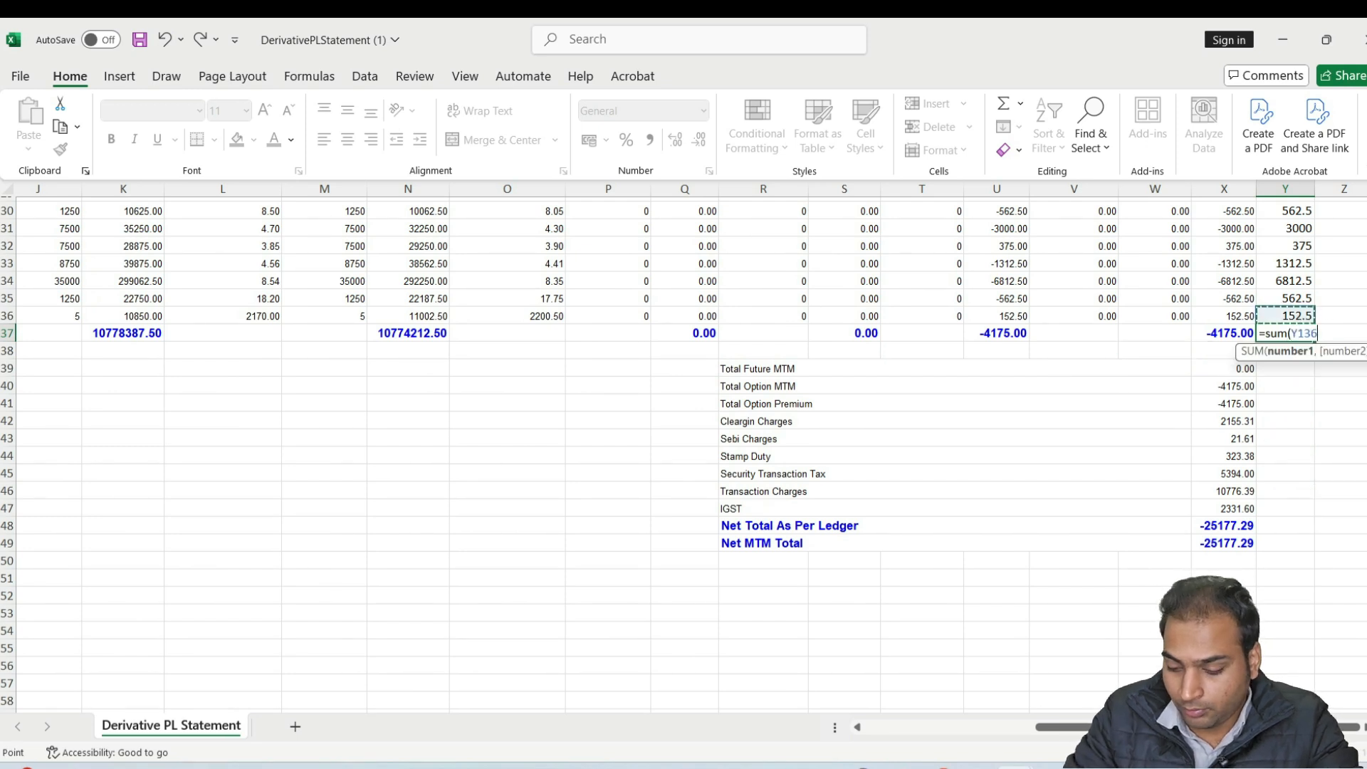
key("shift+Up")
key("shift+Up")
key("shift+Up")
key("shift+Up")
key("shift+Up")
key("shift+Up")
key("shift+Up")
key("shift+Up")
key("shift+Up")
key("shift+Up")
key("shift+Up")
key("shift+Up")
key("shift+Up")
key("shift+Up")
key("shift+Up")
key("shift+Up")
key("shift+Up")
key("shift+Up")
key("shift+Up")
key("shift+Up")
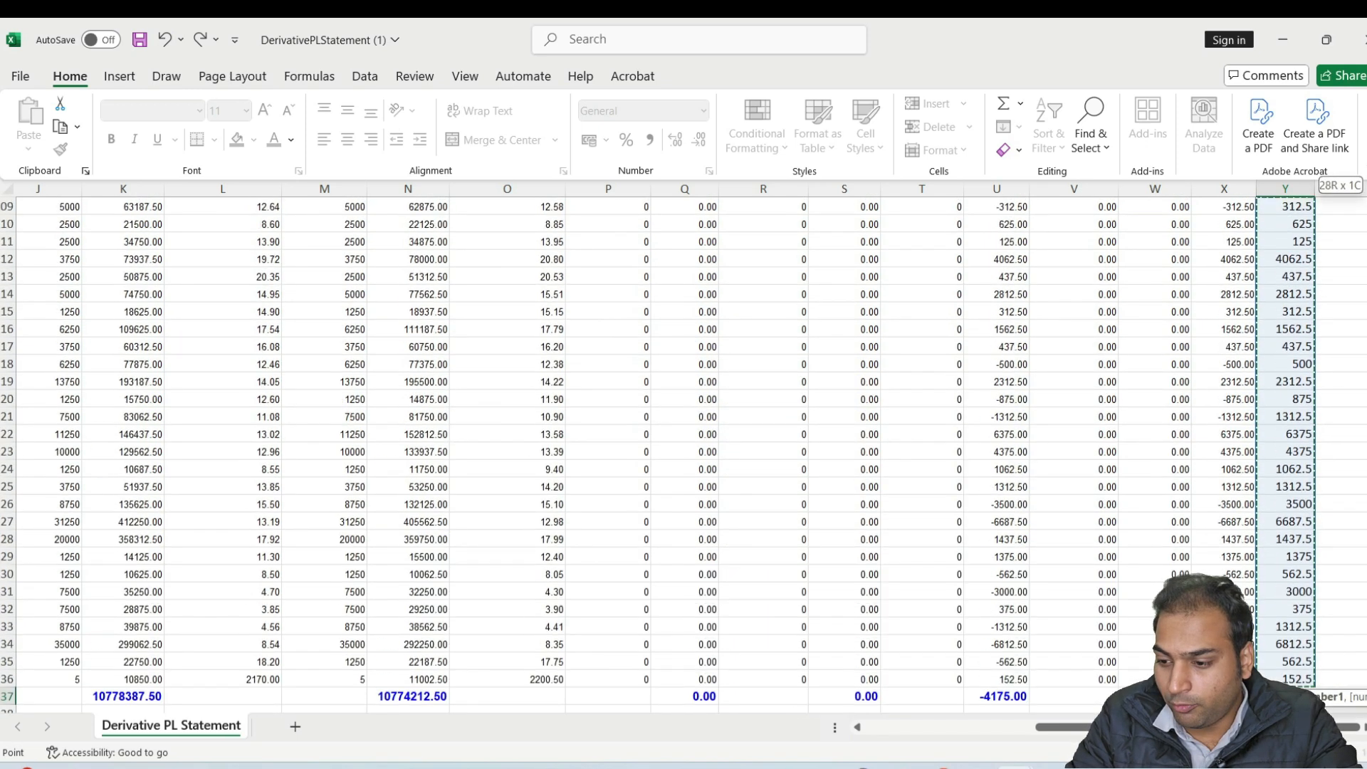
key("shift+Up")
key("shift+Up")
key("shift+Up")
key("shift+Up")
key("shift+Up")
key("shift+Up")
key("shift+Up")
key("shift+Up")
key("shift+Up")
key("shift+Up")
key("shift+Up")
key("shift+Up")
key("shift+Up")
key("shift+Up")
key("shift+Up")
key("shift+Up")
key("shift+Up")
key("shift+Up")
key("shift+Up")
key("shift+Up")
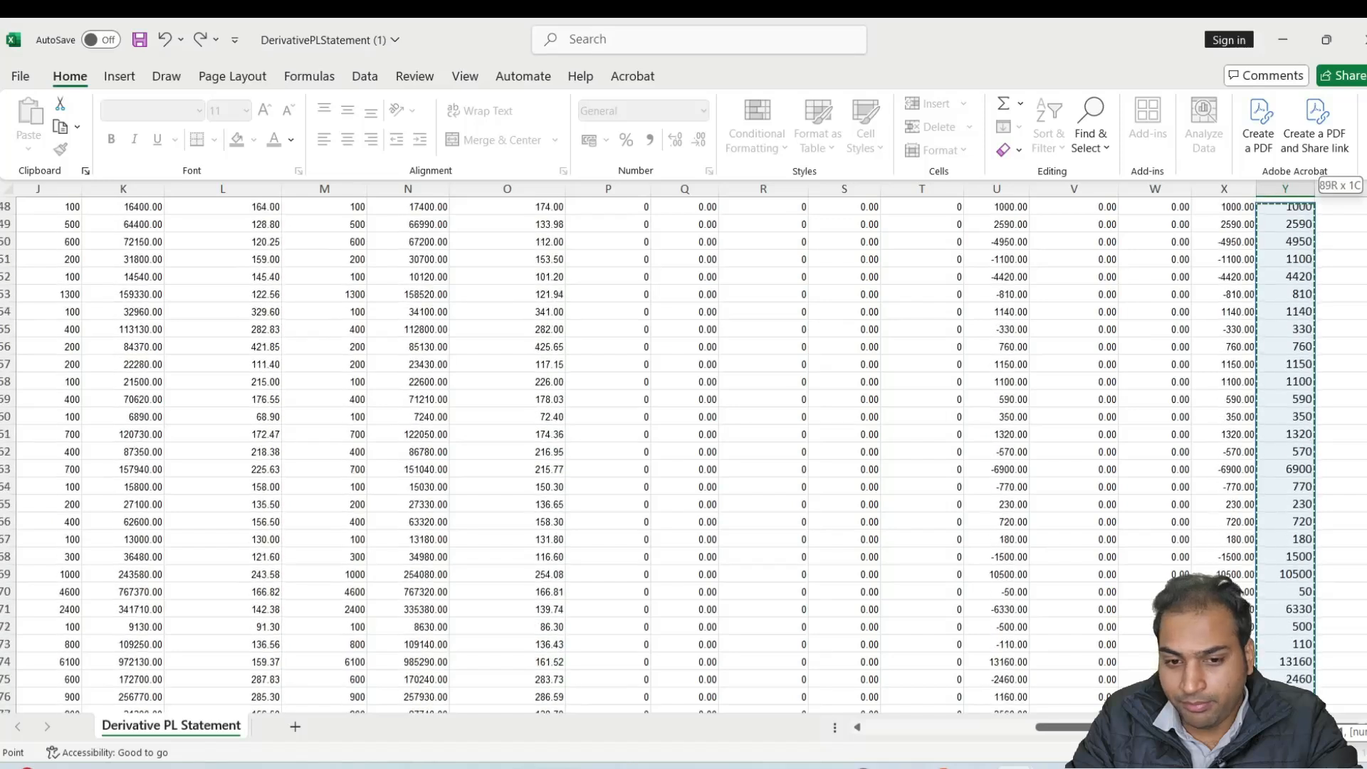
key("ctrl+shift+Up")
key("shift+Up")
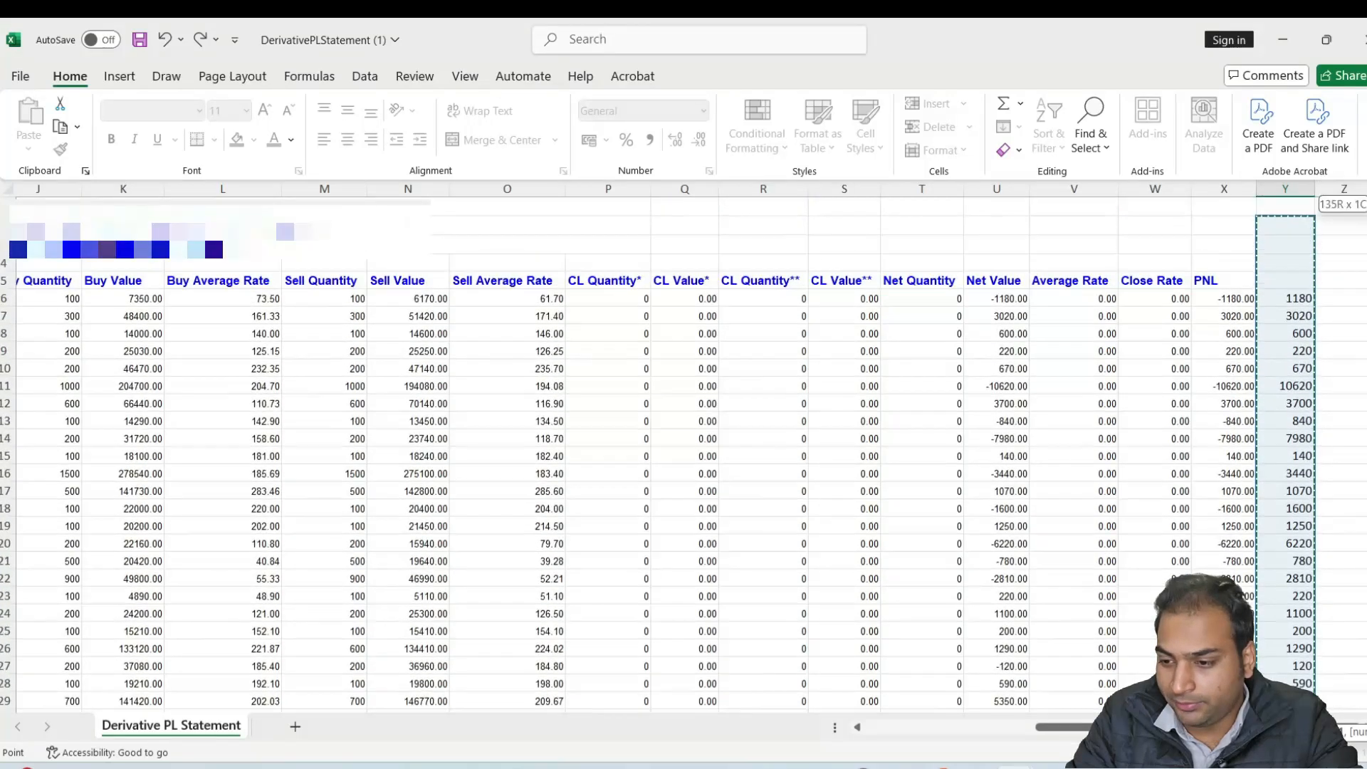
key("Return")
Return to the income tax portal in Chrome, set the Sale from Futures & Options amount to 269000, save and confirm the revenue from operations
scroll(1328, 570, "down", 2)
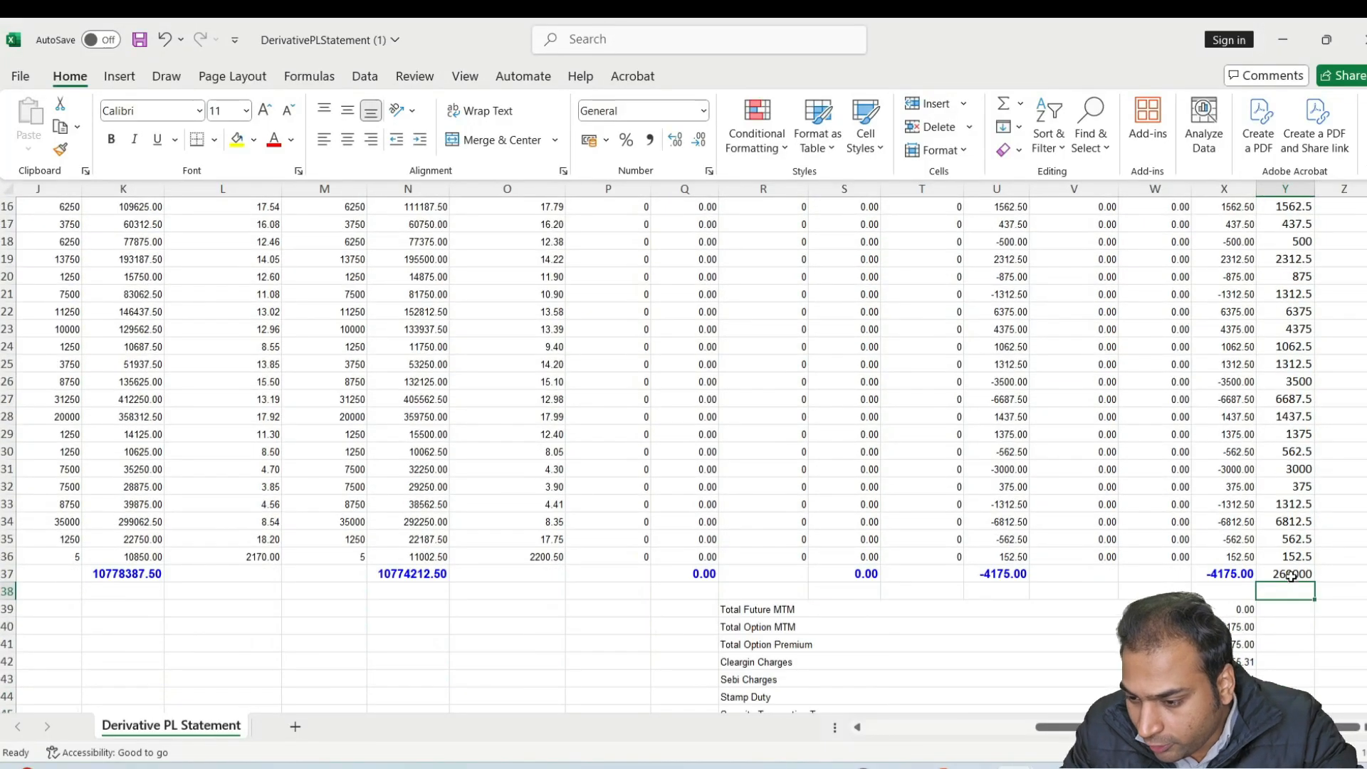
left_click(1304, 573)
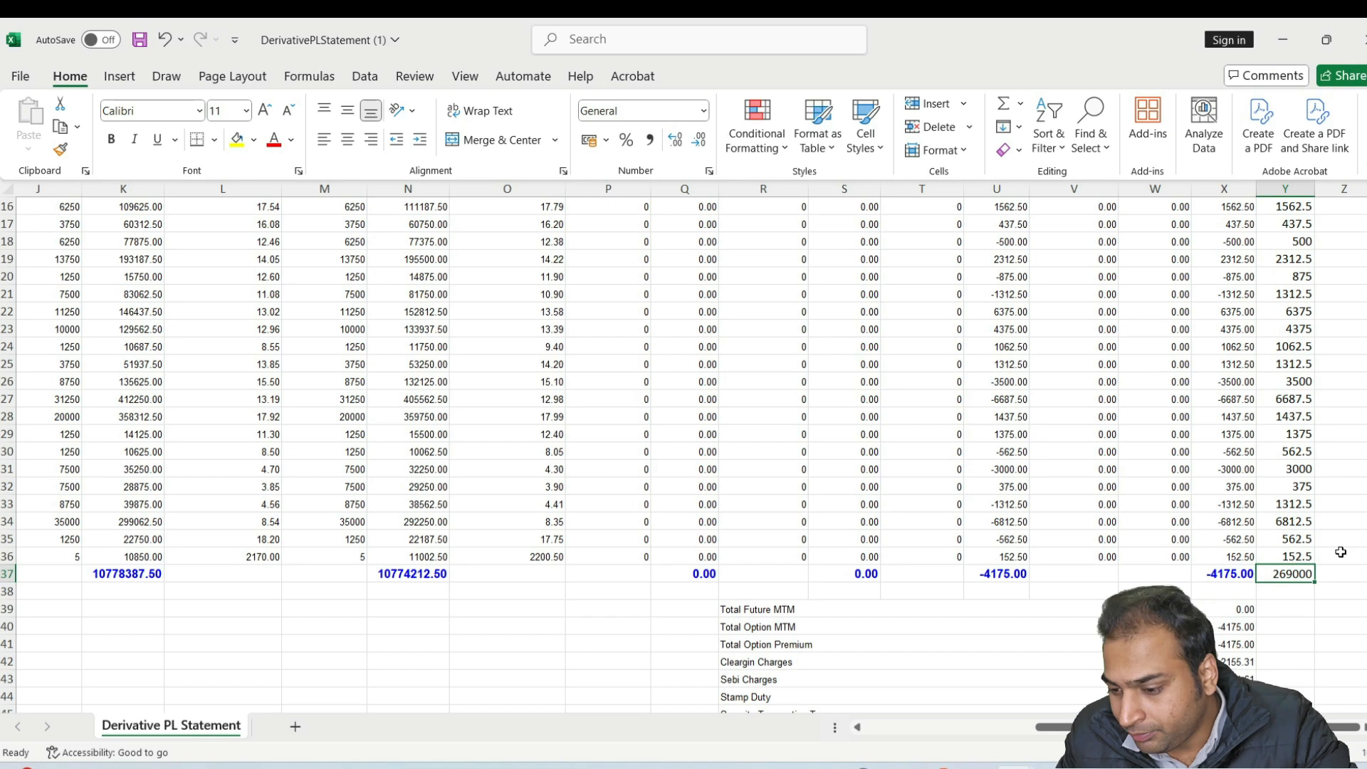
key("alt+Tab")
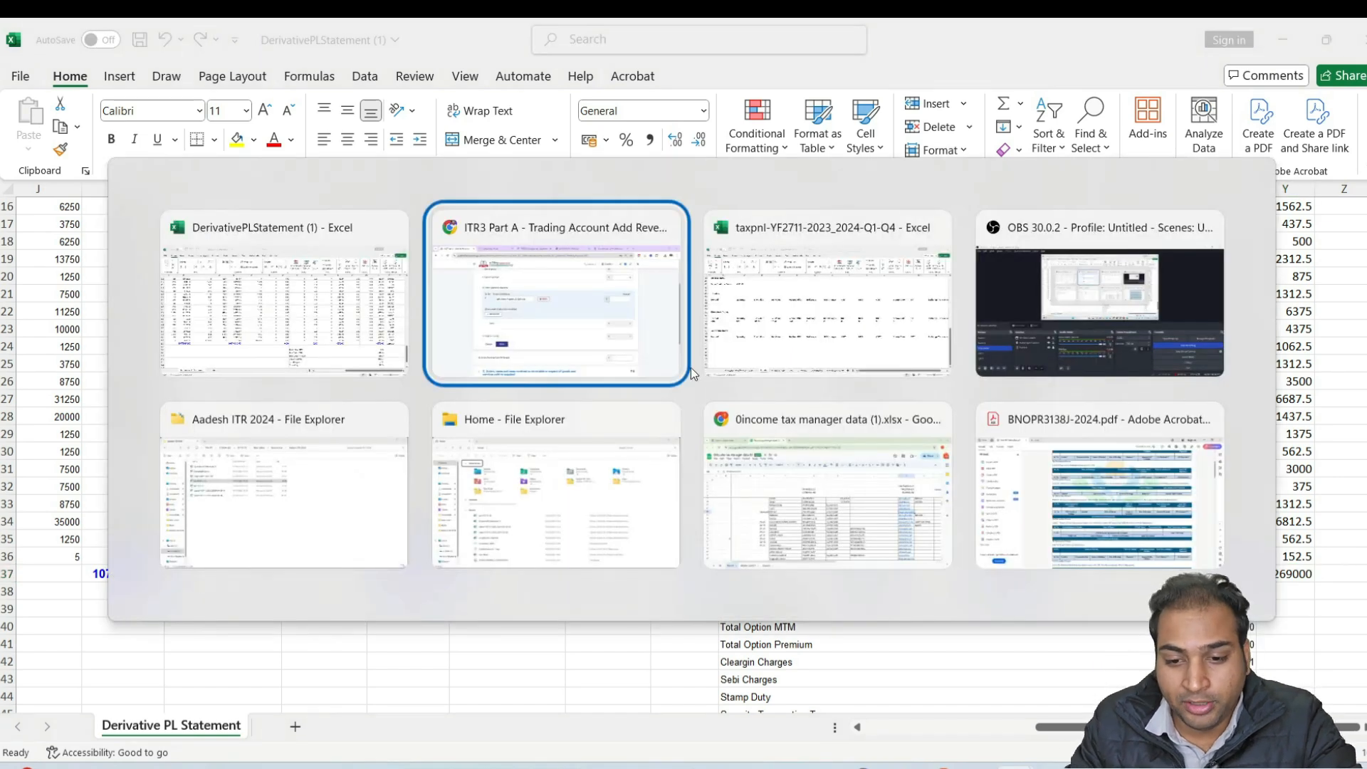
type("269")
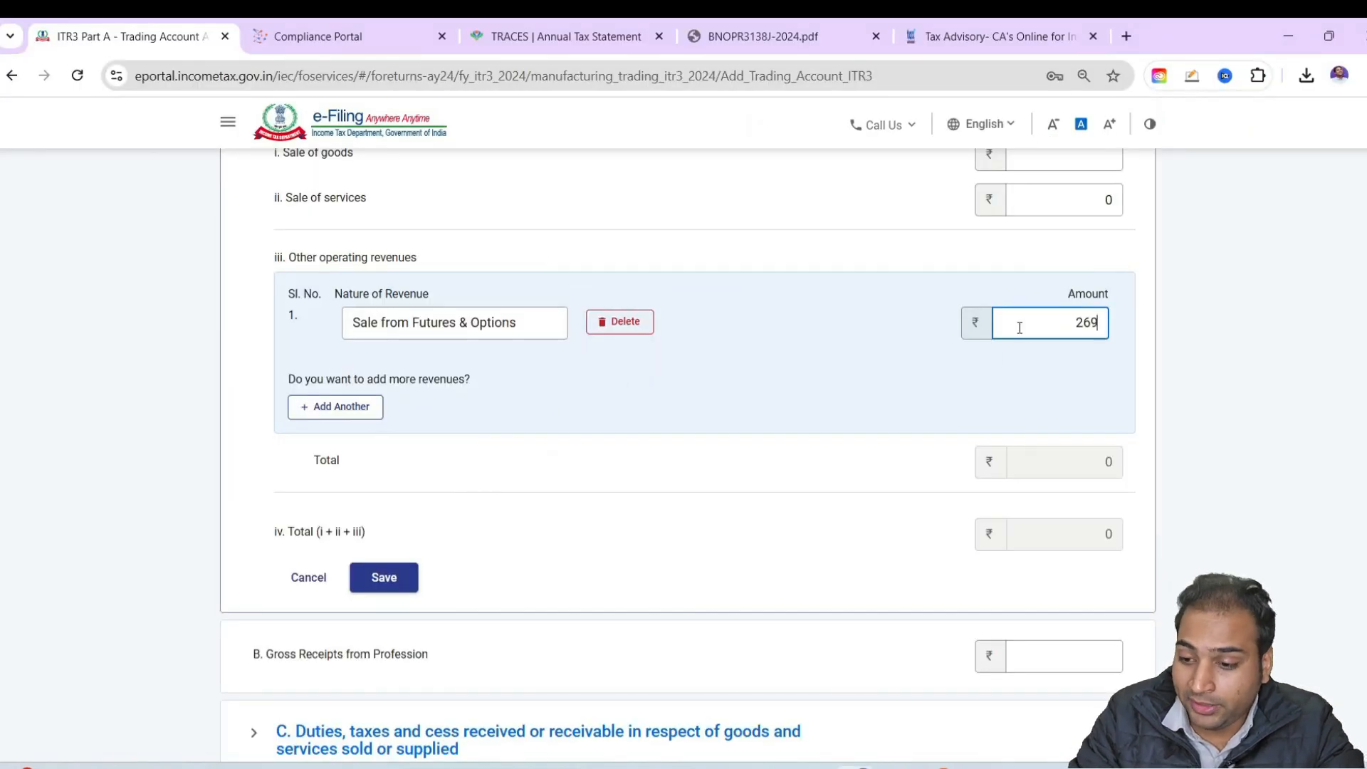
type("000")
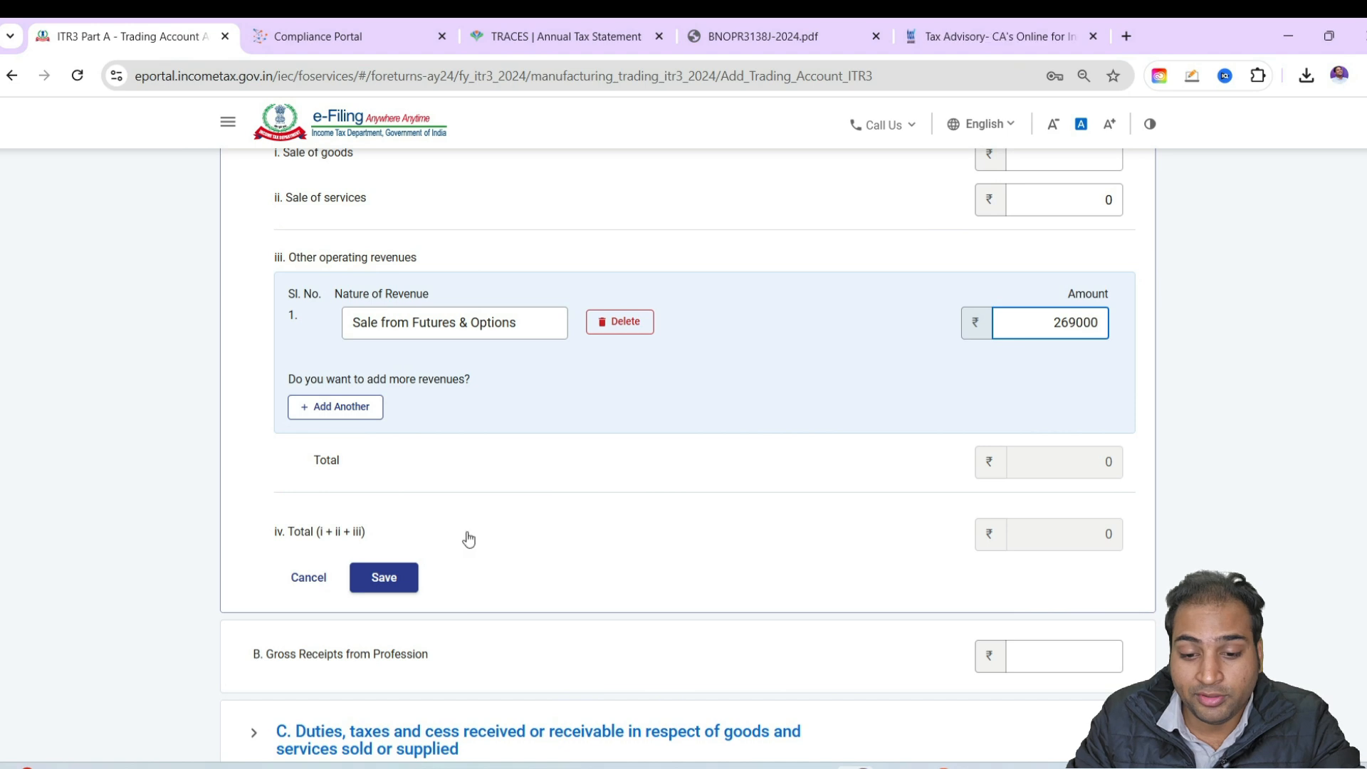
left_click(384, 577)
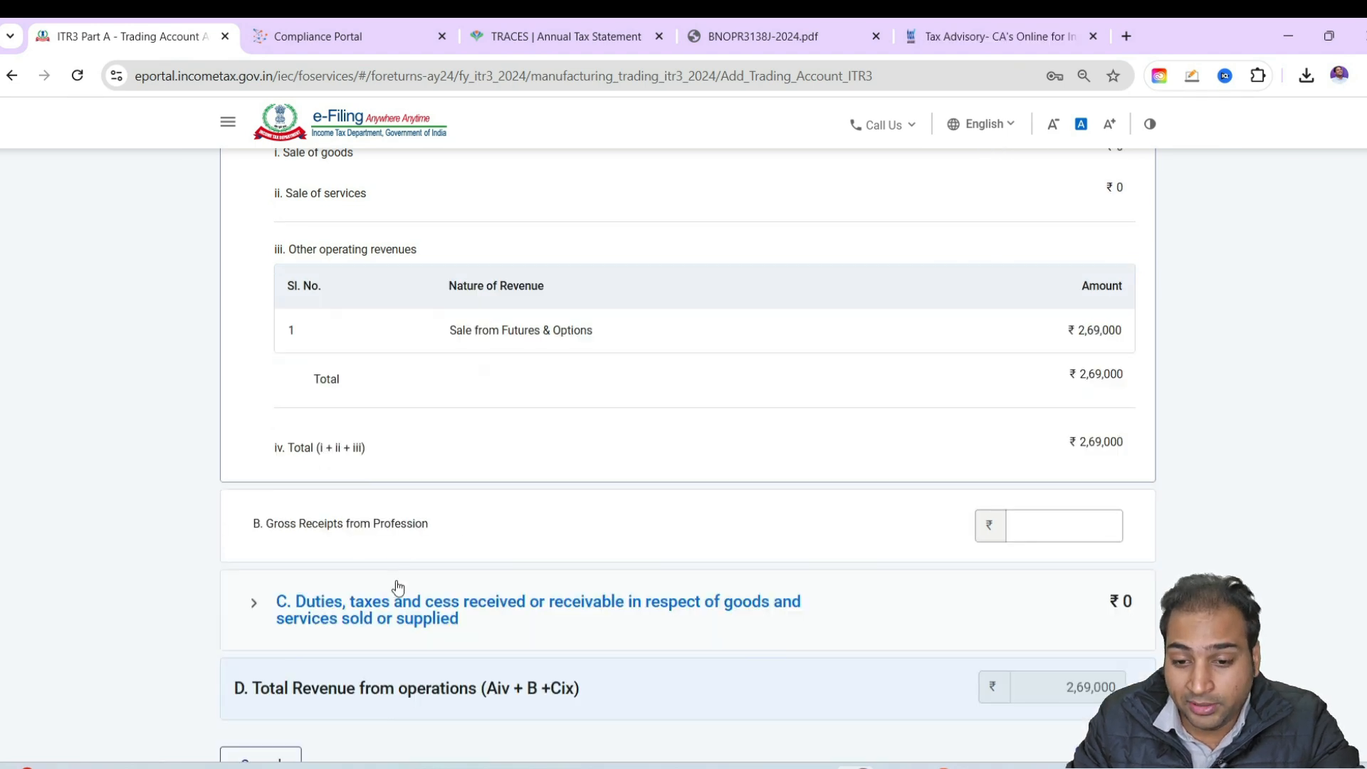
scroll(1042, 472, "down", 3)
left_click(1114, 544)
Under Direct Expenses in the trading account, add an other direct expense entry named Purchase of F&O
scroll(885, 500, "down", 3)
scroll(497, 466, "down", 4)
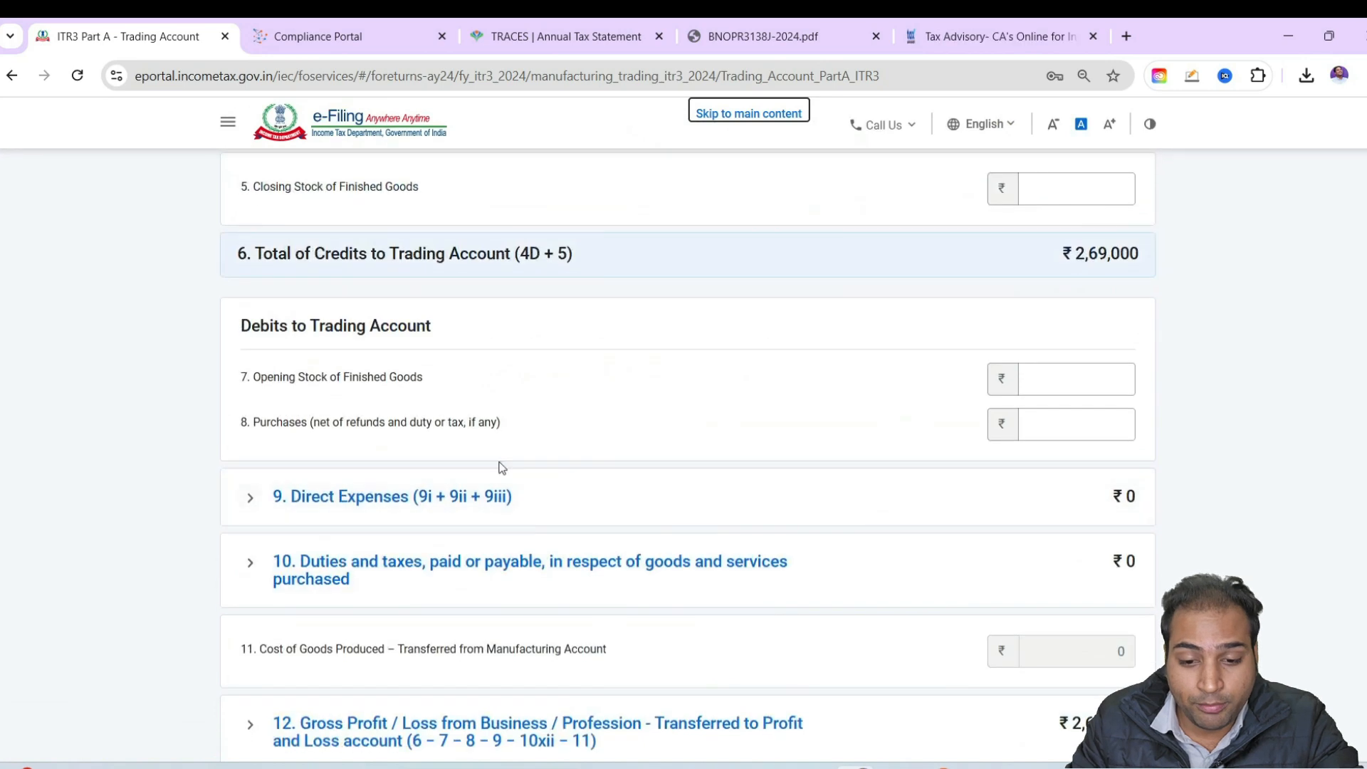
left_click(301, 314)
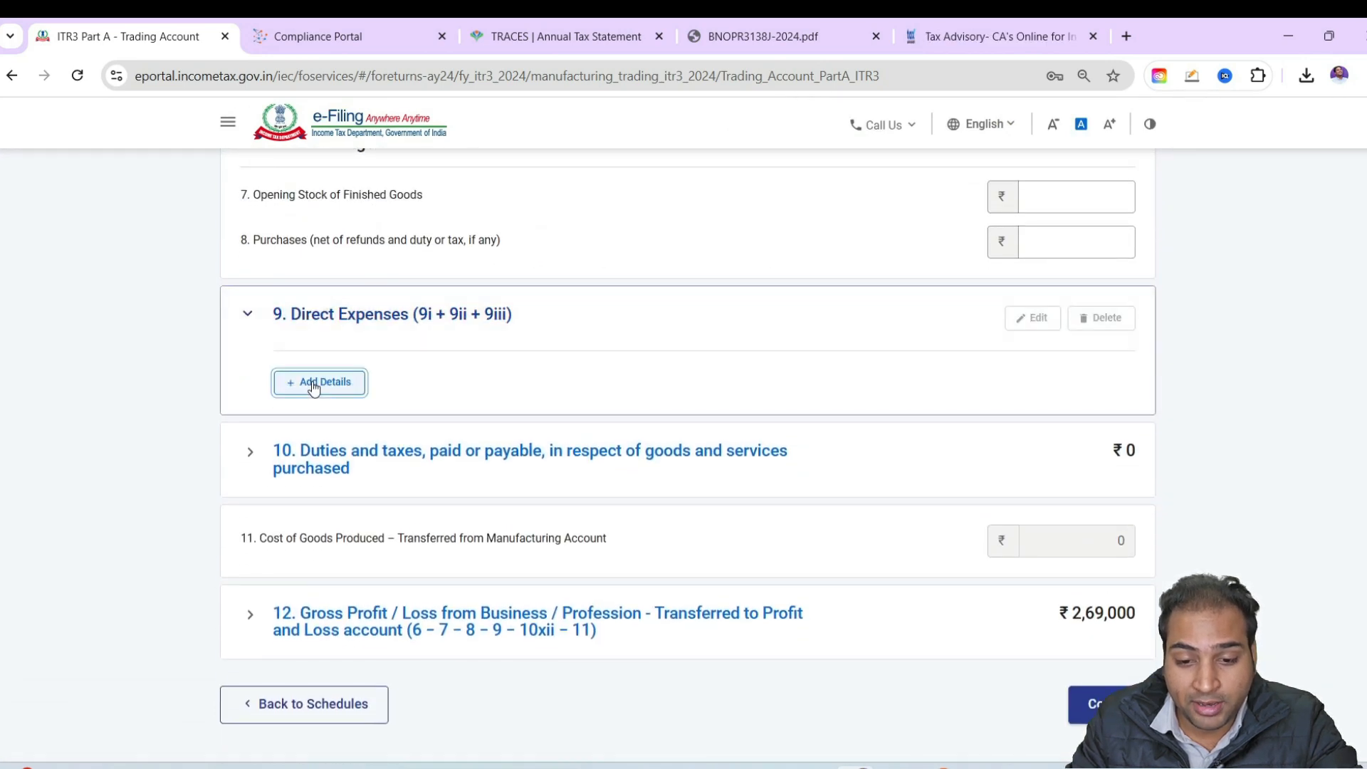
left_click(313, 386)
left_click(403, 555)
type("P")
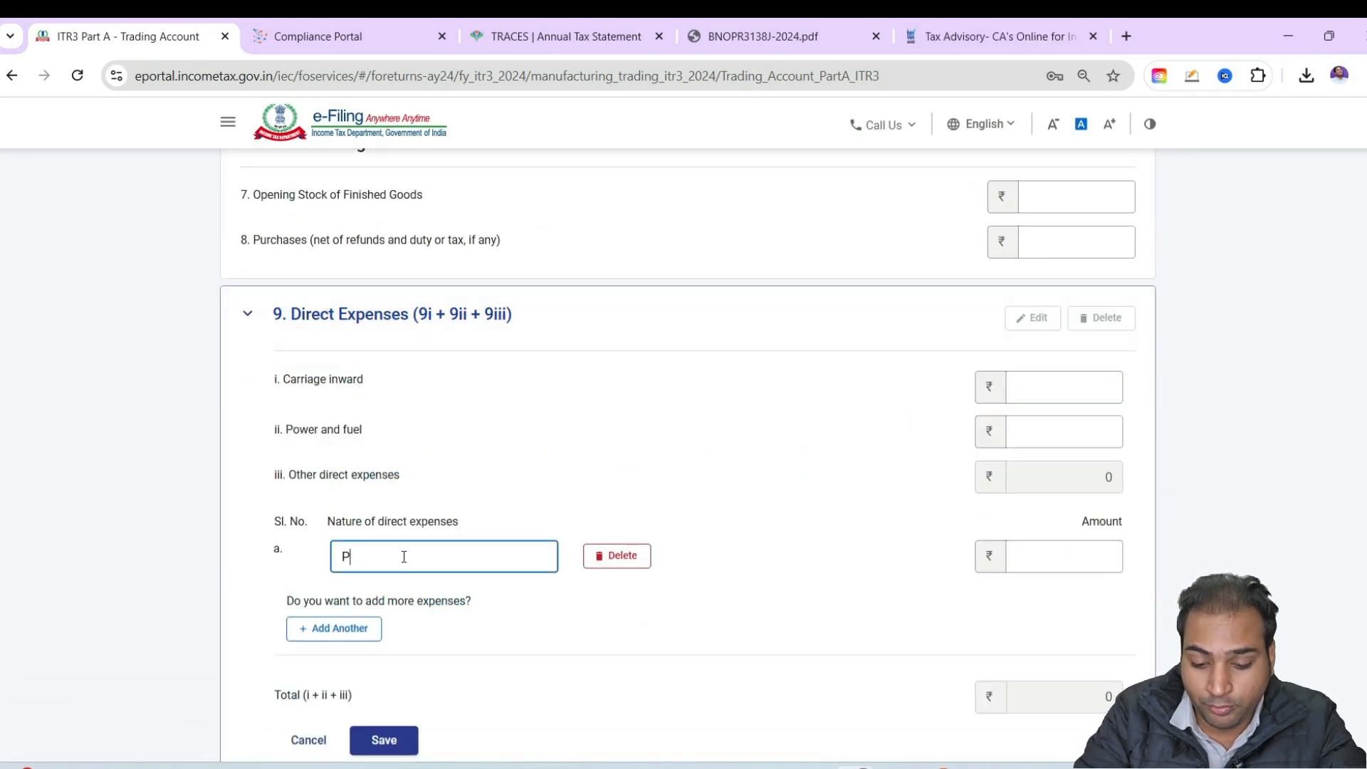
type("urchase ")
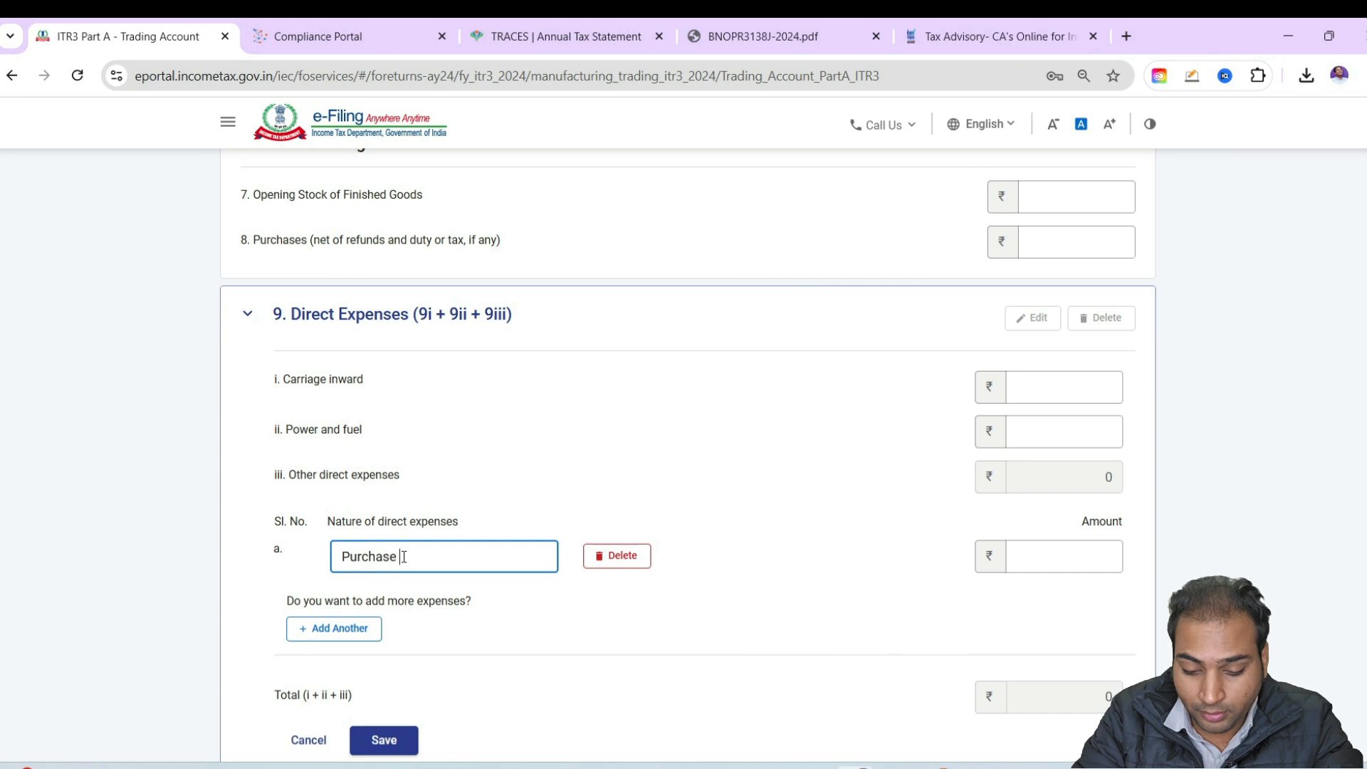
type("of F&O")
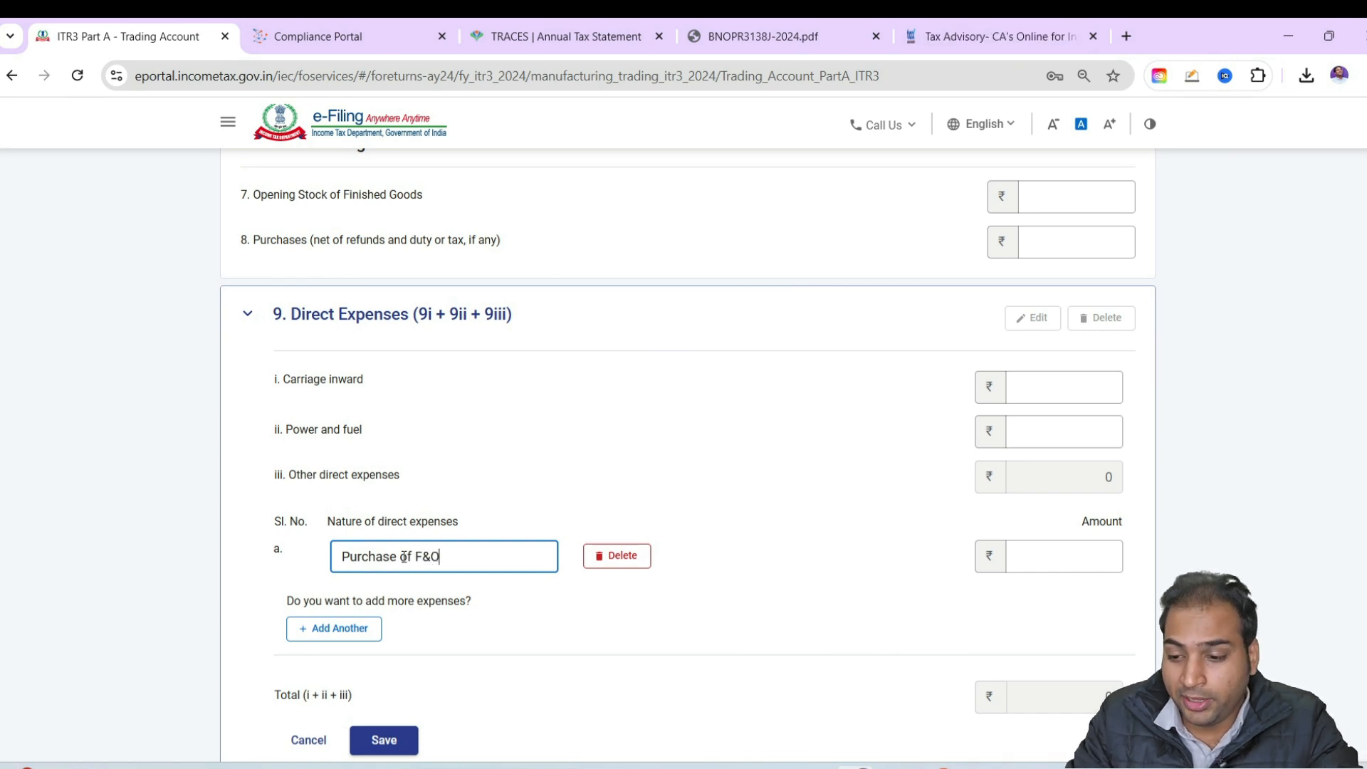
Review the total PNL and charges in the DerivativePLStatement workbook, selecting the SEBI, stamp duty, STT and transaction charge amounts to get their sum
left_click(1074, 566)
key("alt+Tab")
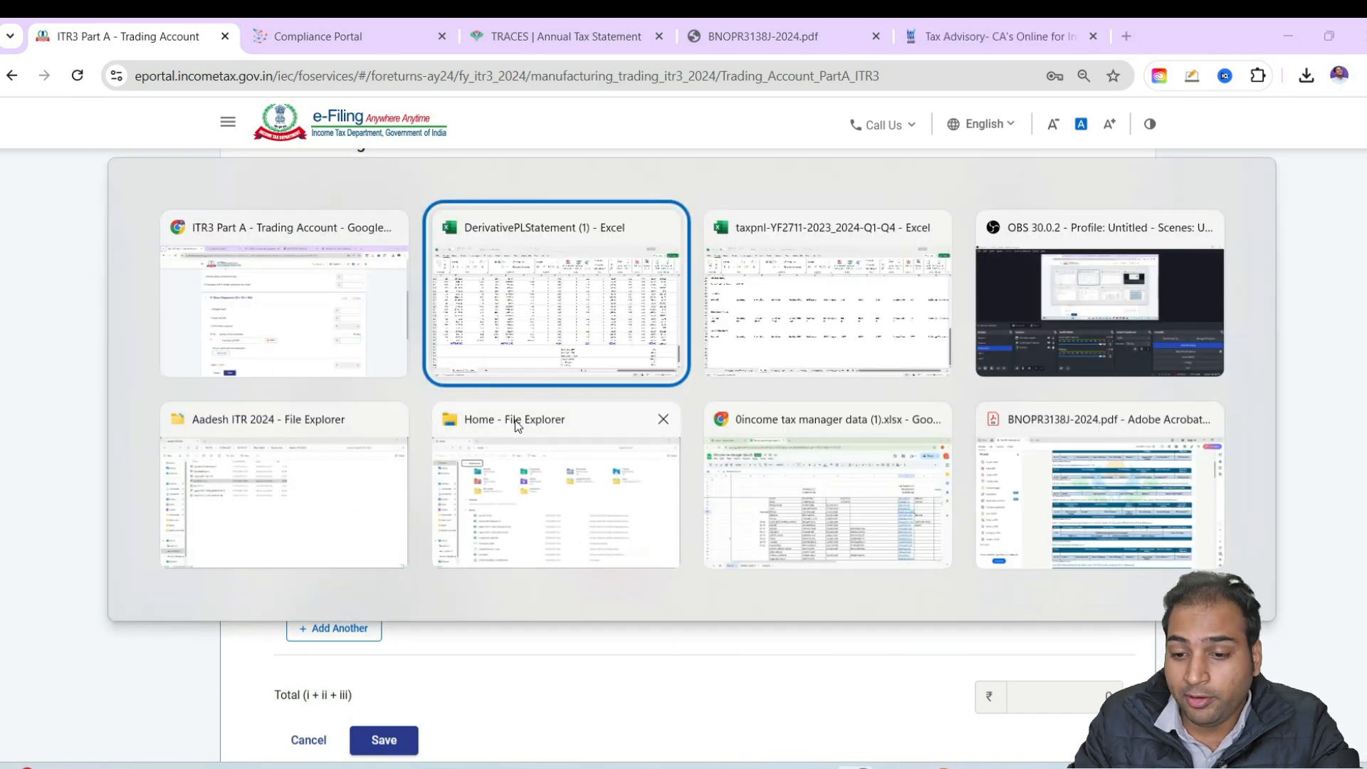
scroll(598, 437, "down", 4)
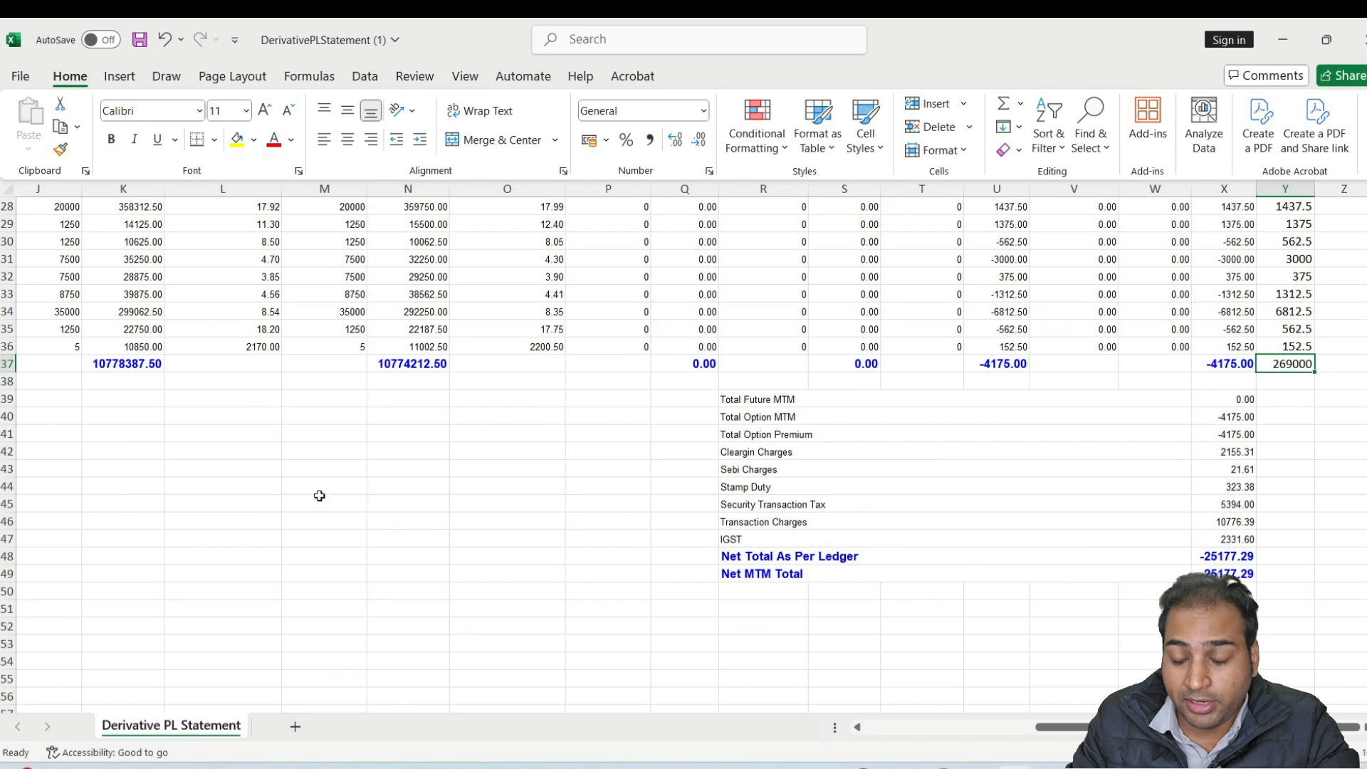
key("alt+Tab")
scroll(625, 550, "down", 1)
scroll(625, 550, "down", 4)
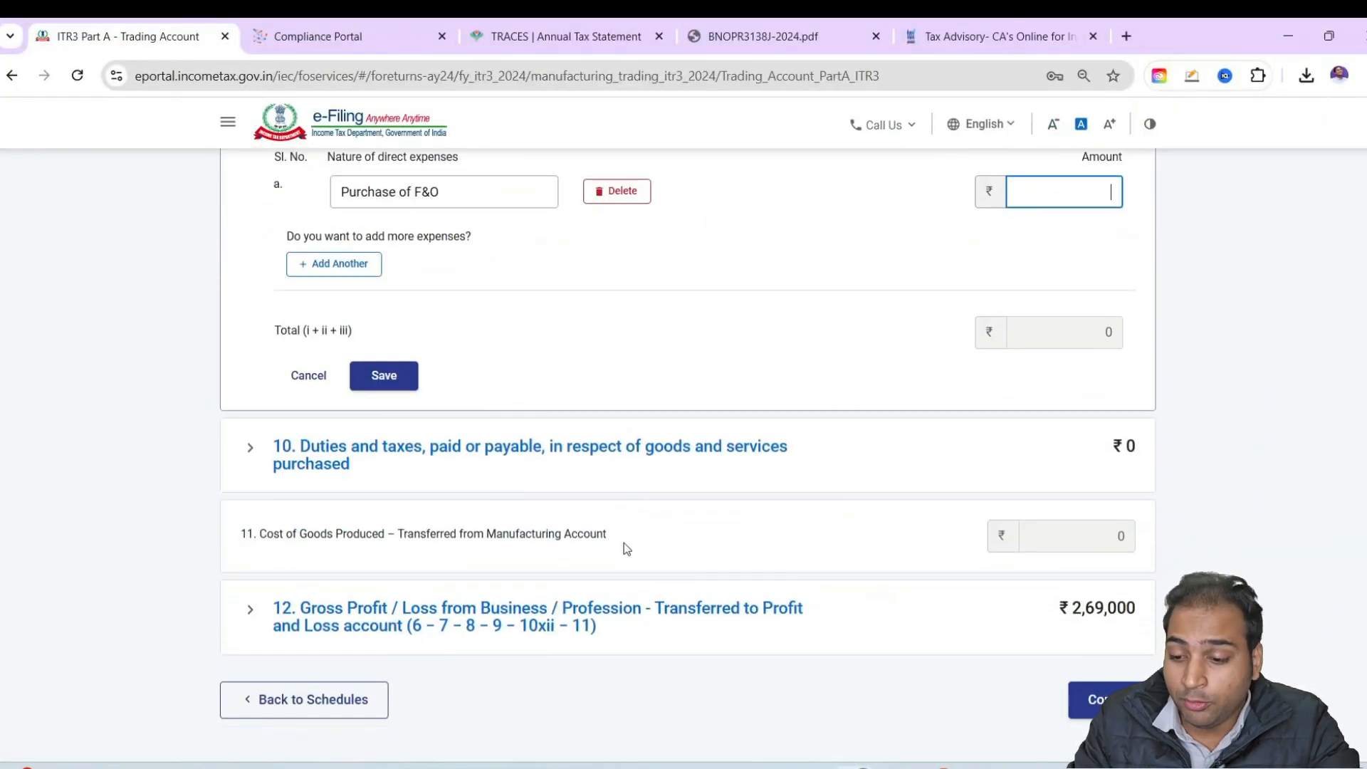
key("alt+Tab")
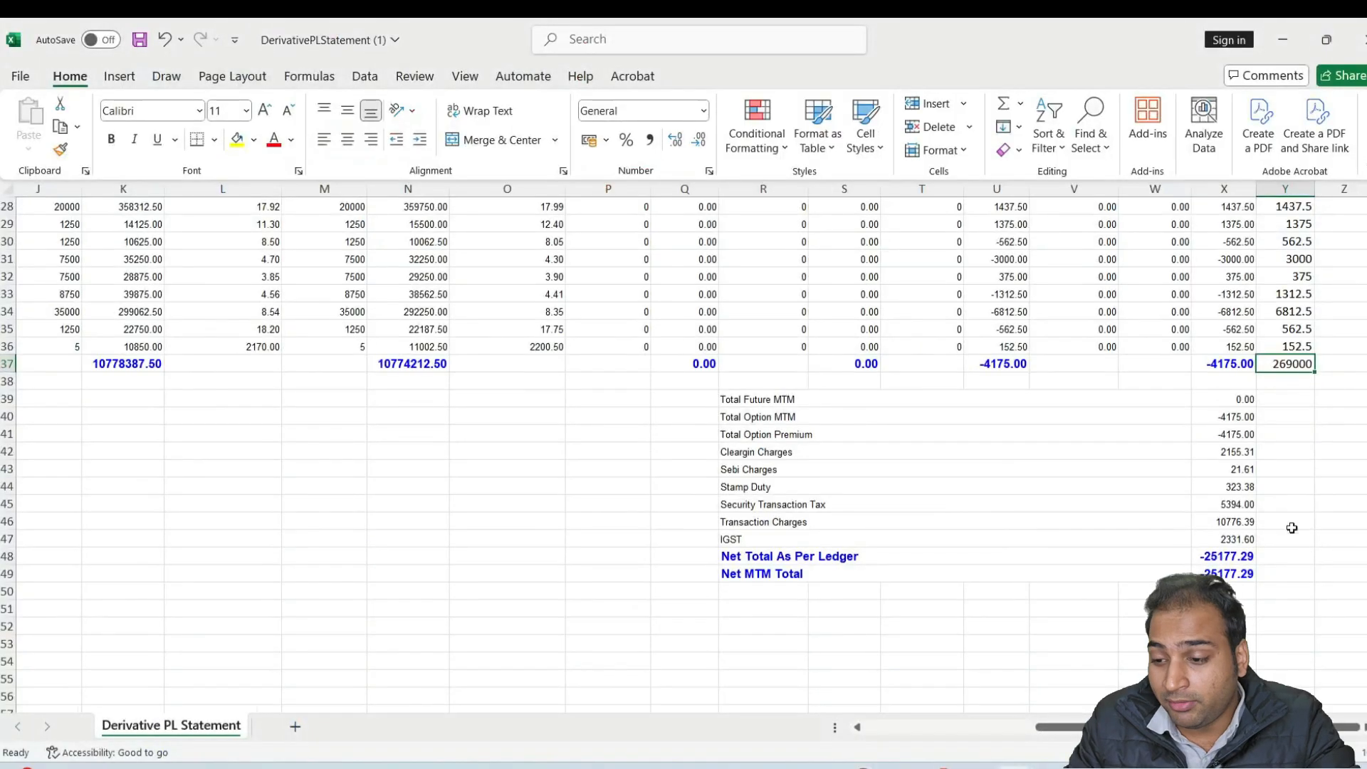
left_click(1328, 420)
left_click(1233, 369)
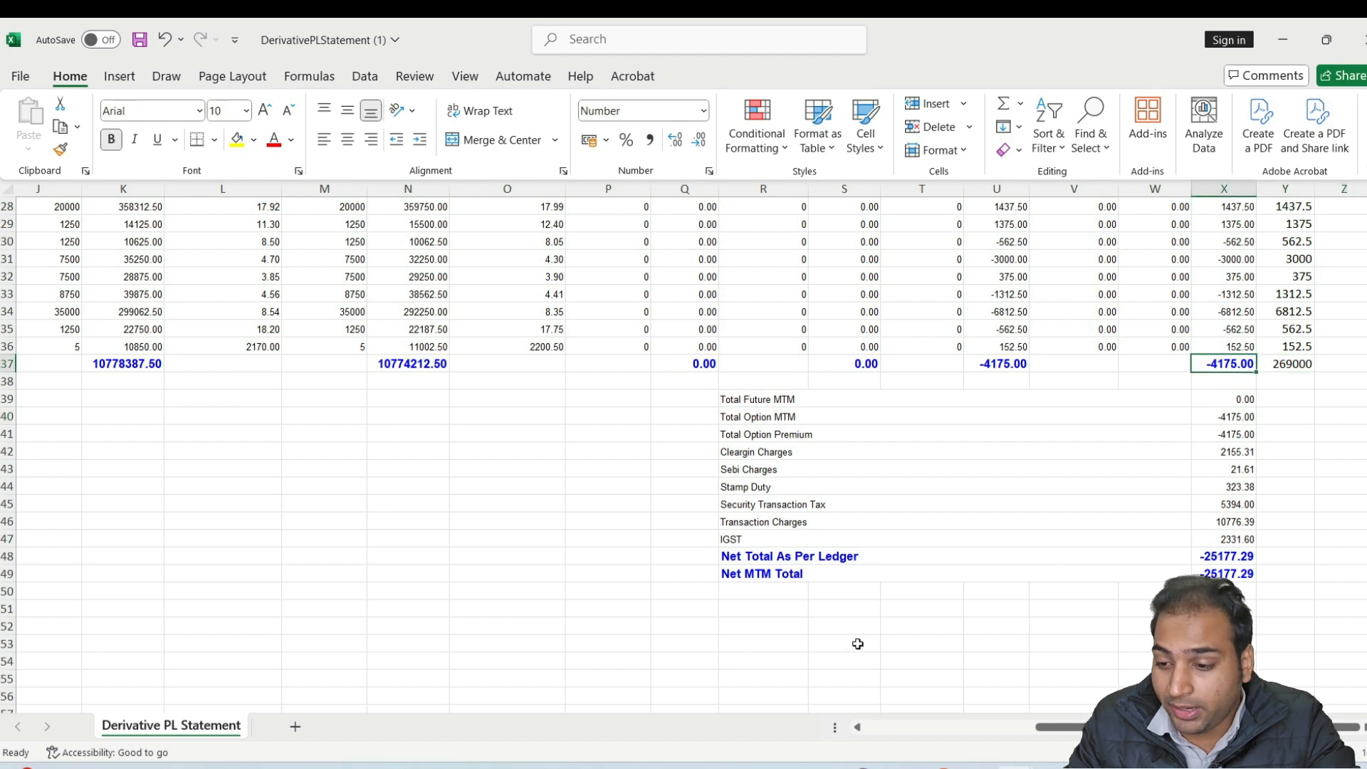
left_click(774, 488)
left_click(774, 522)
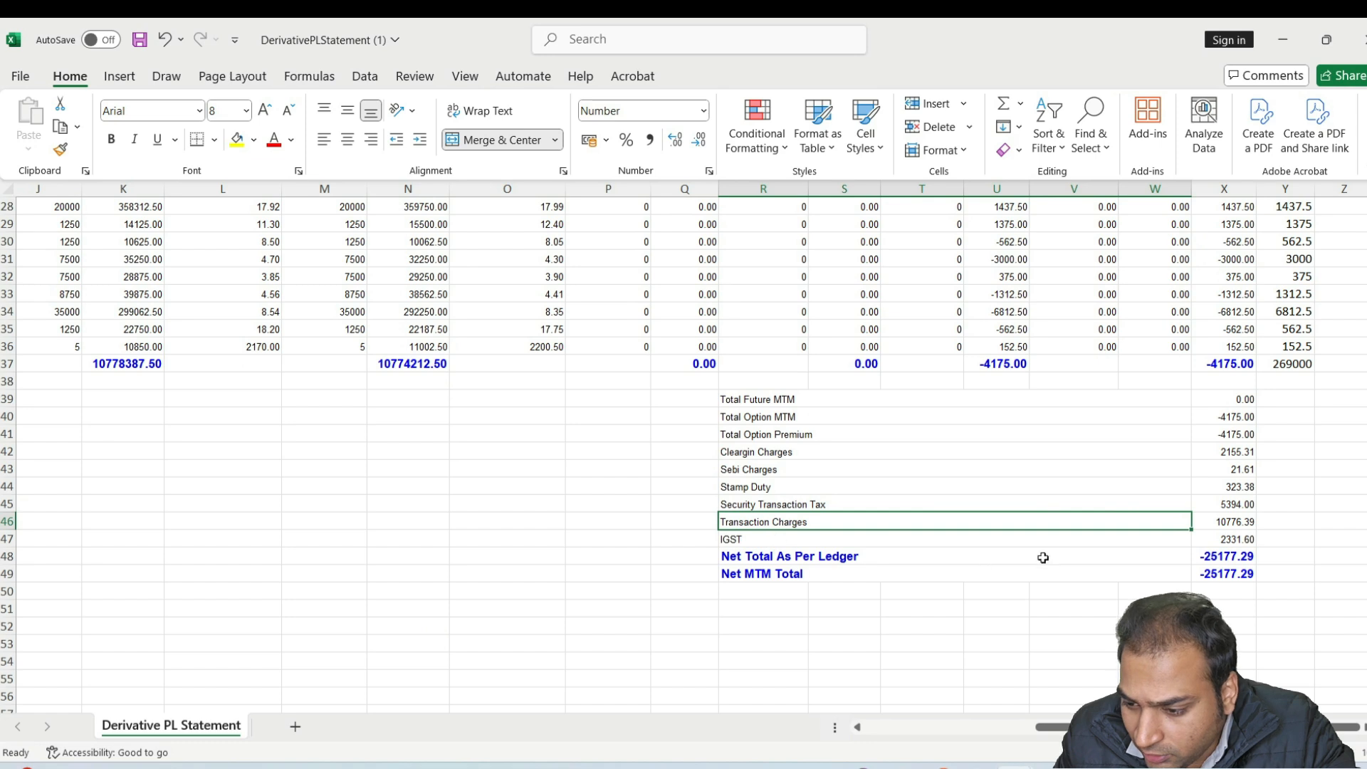
left_click_drag(1234, 467, 1243, 517)
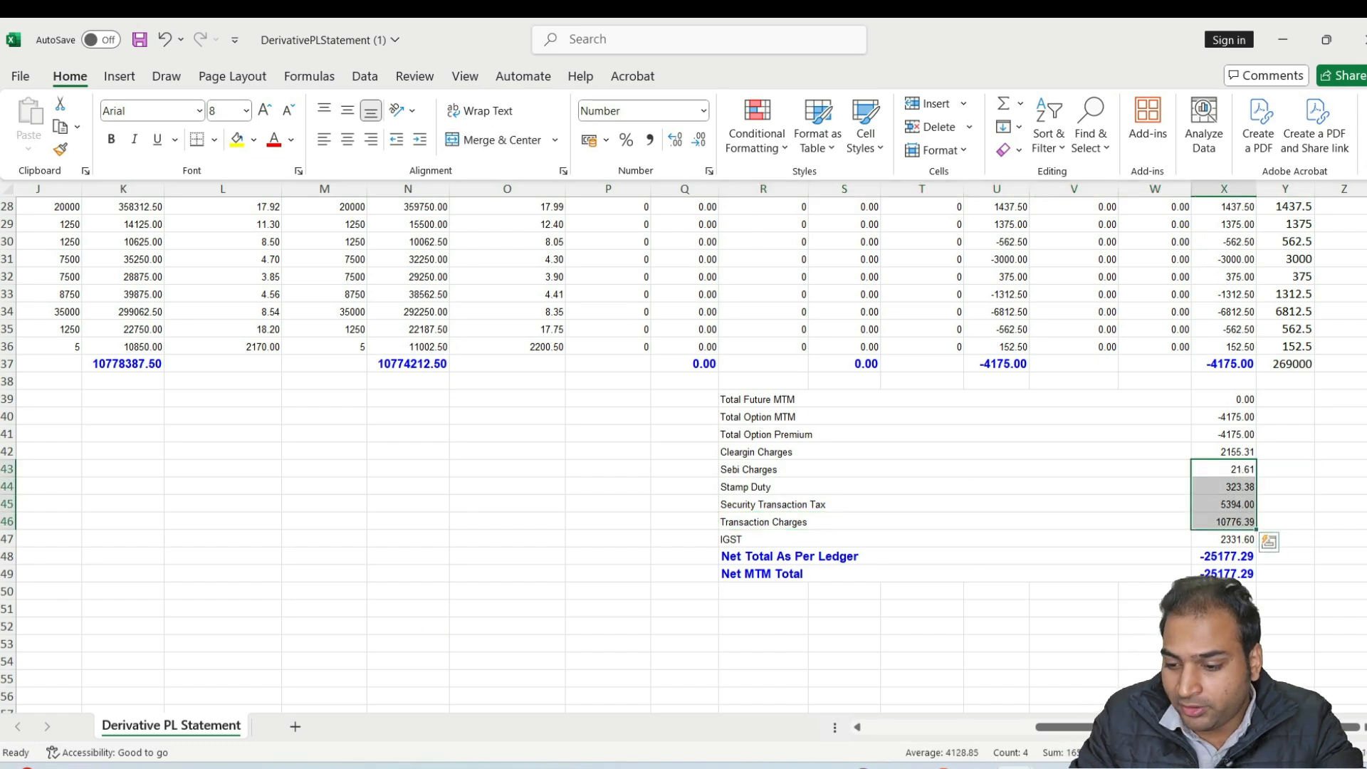
Return to the trading account in Chrome and add a second direct expense entry named Expenses related to F&O
key("alt+Tab")
scroll(428, 364, "up", 1)
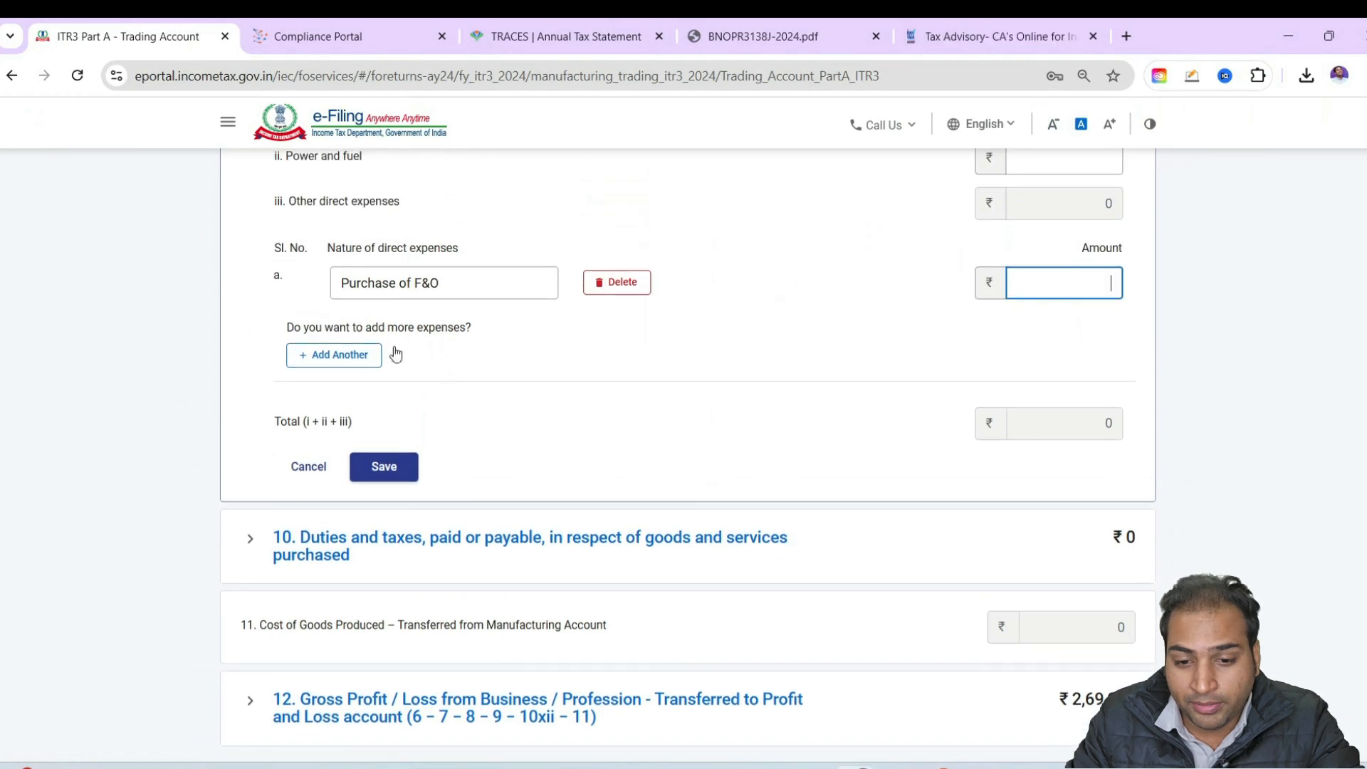
left_click(376, 354)
left_click(373, 344)
type("Expe")
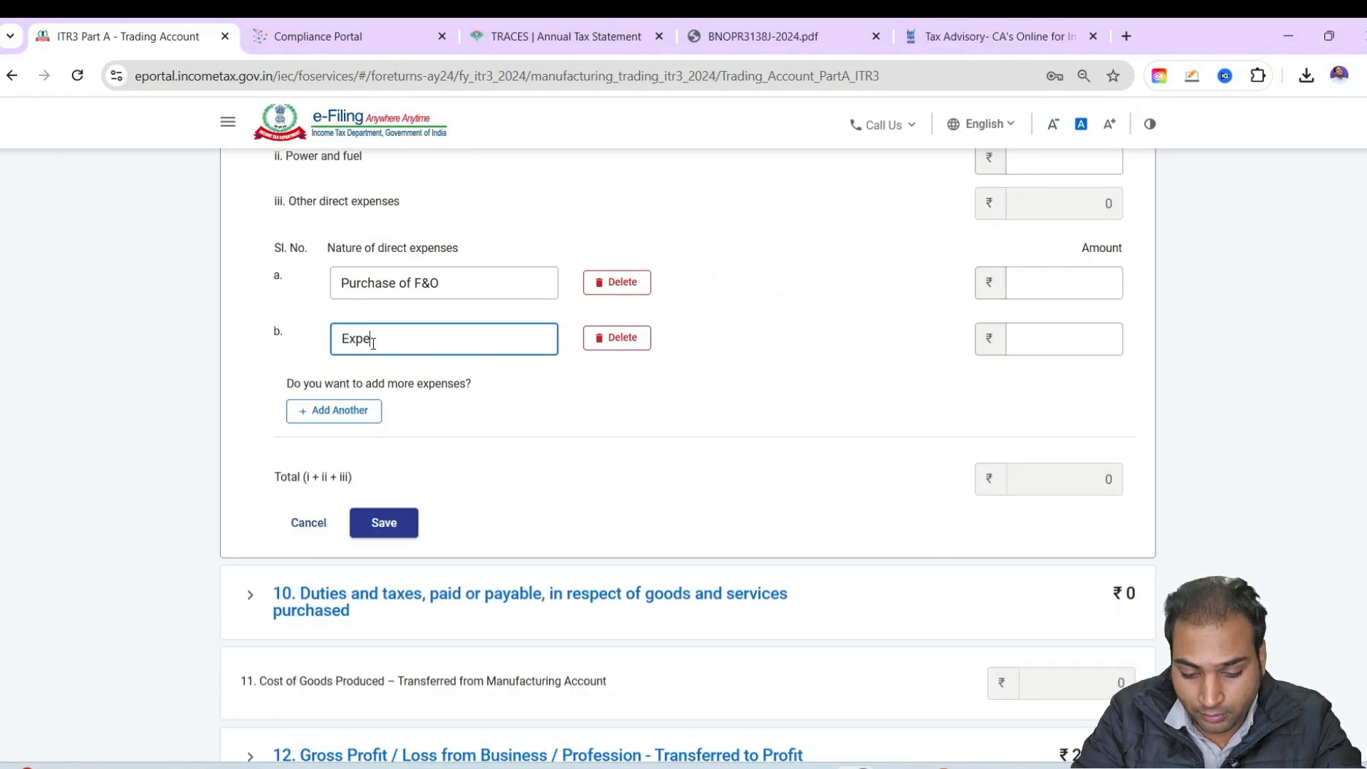
type("nses related to F&O")
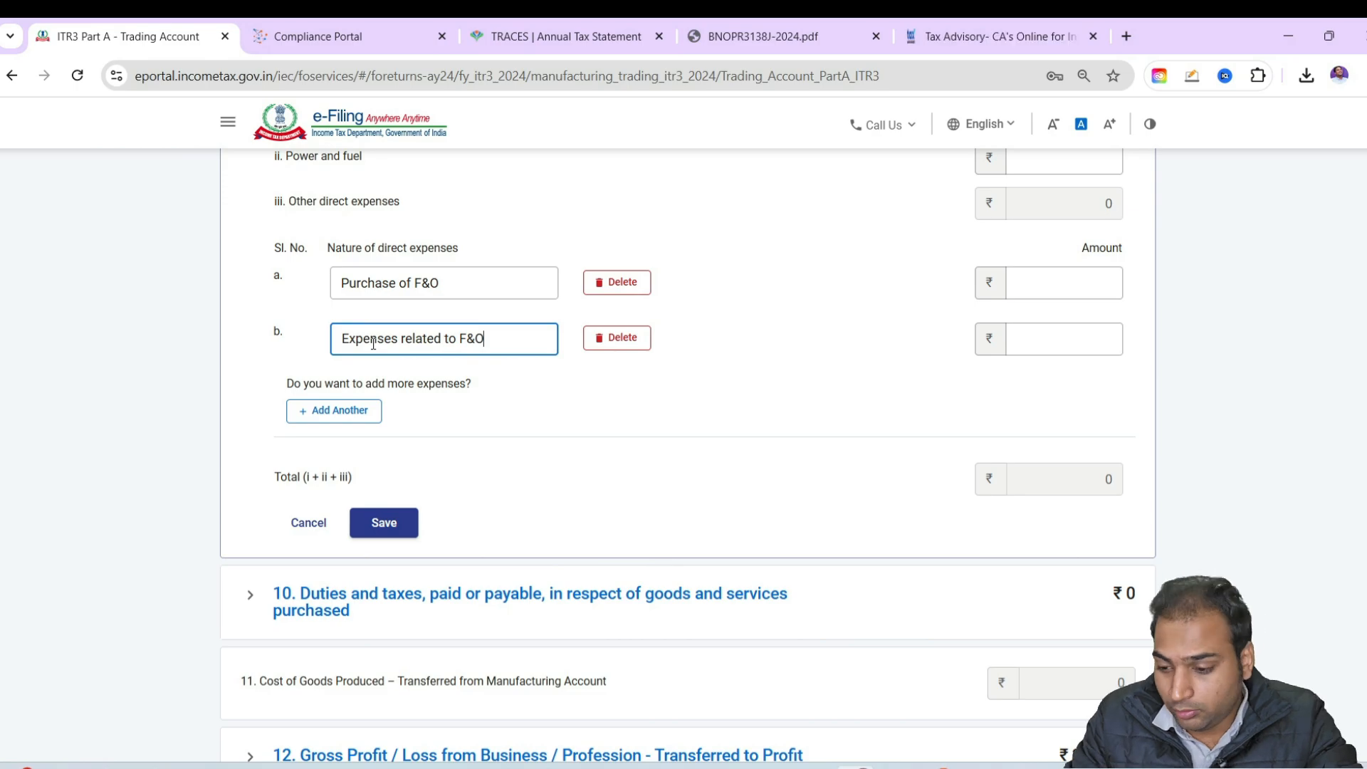
Enter 16515 for Expenses related to F&O, fill in the Purchase of F&O amount, and confirm the trading account
key("alt+Tab")
key("alt+Tab")
left_click(1065, 340)
type("16515")
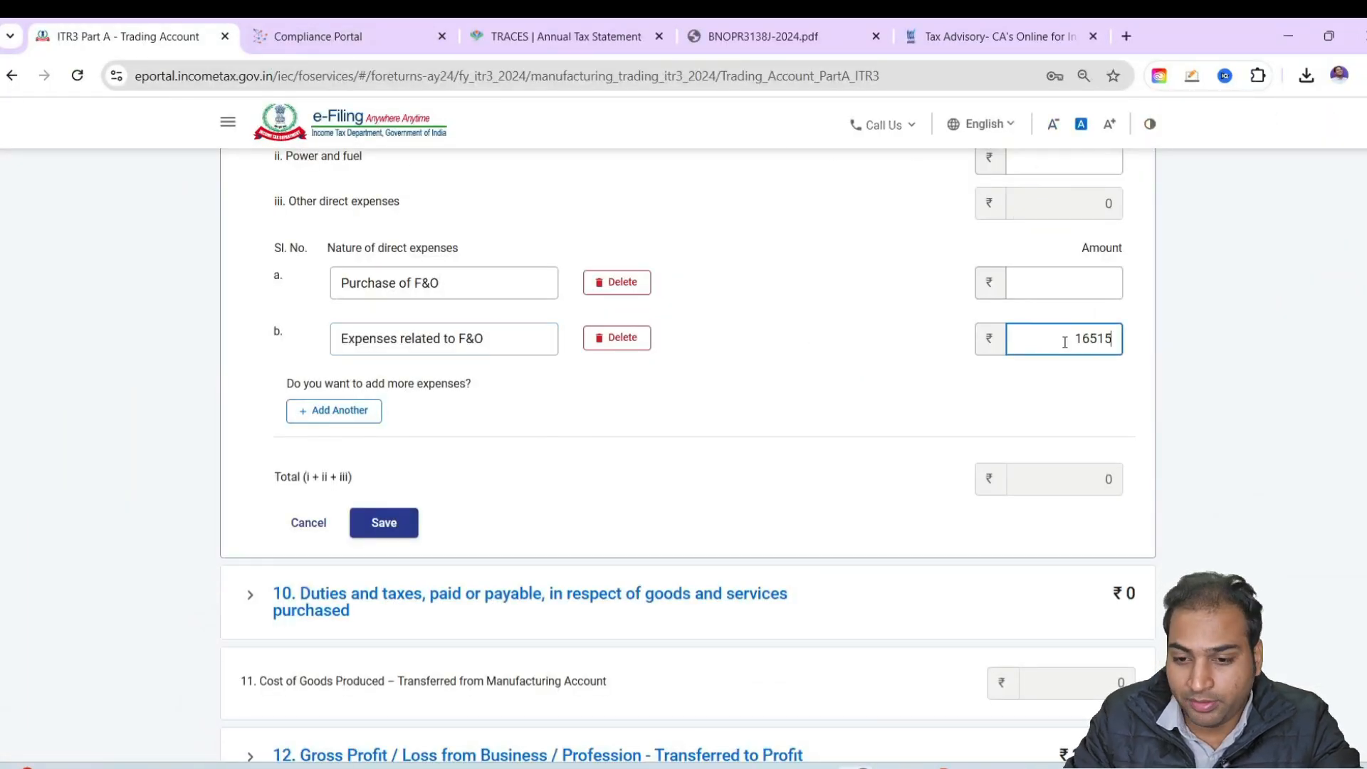
left_click(1014, 284)
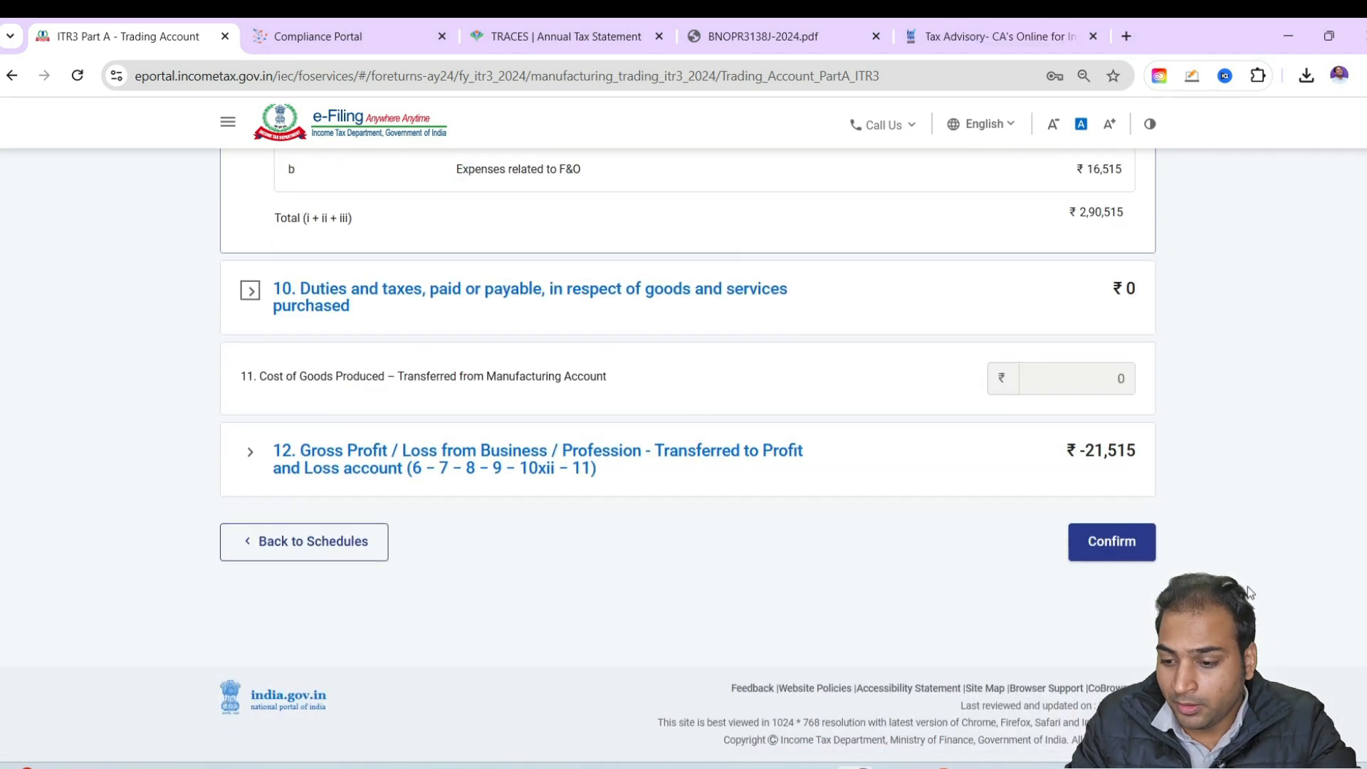
left_click(1144, 552)
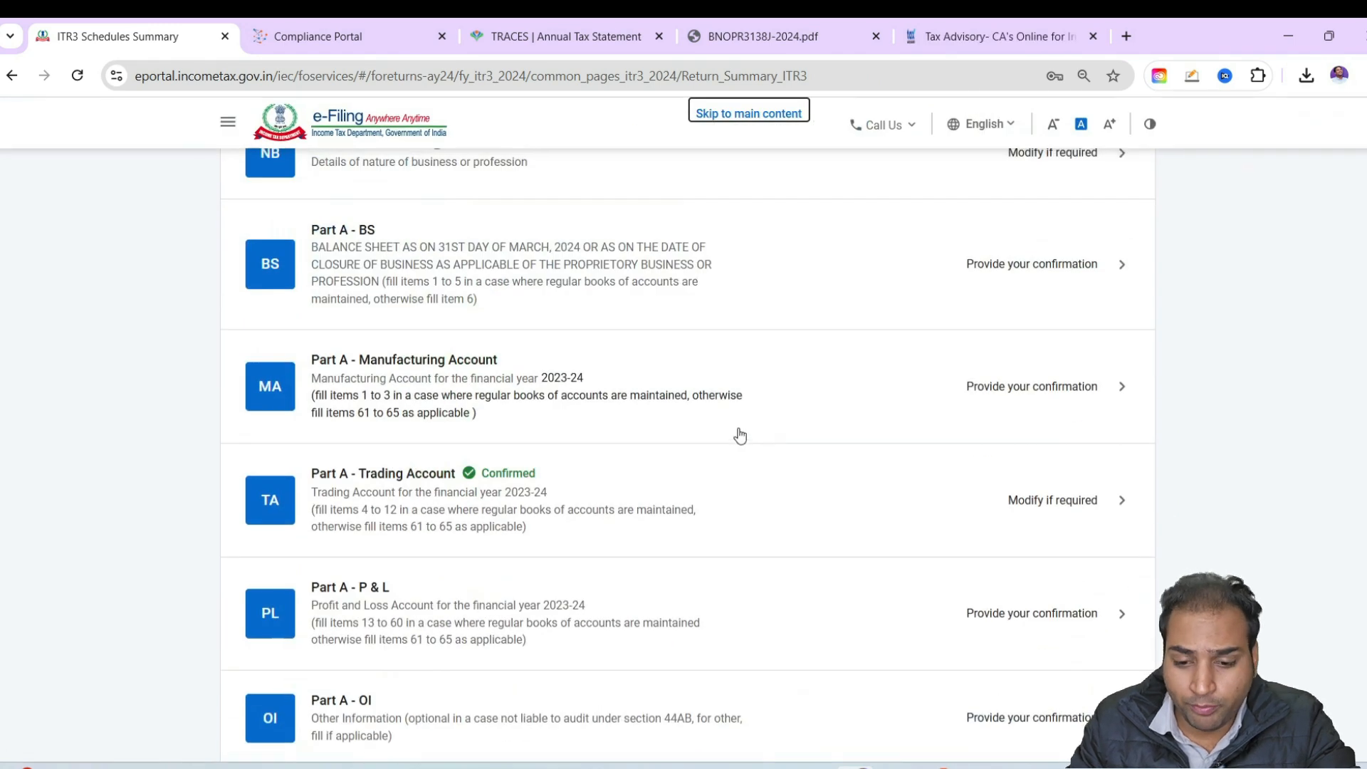
scroll(740, 436, "down", 8)
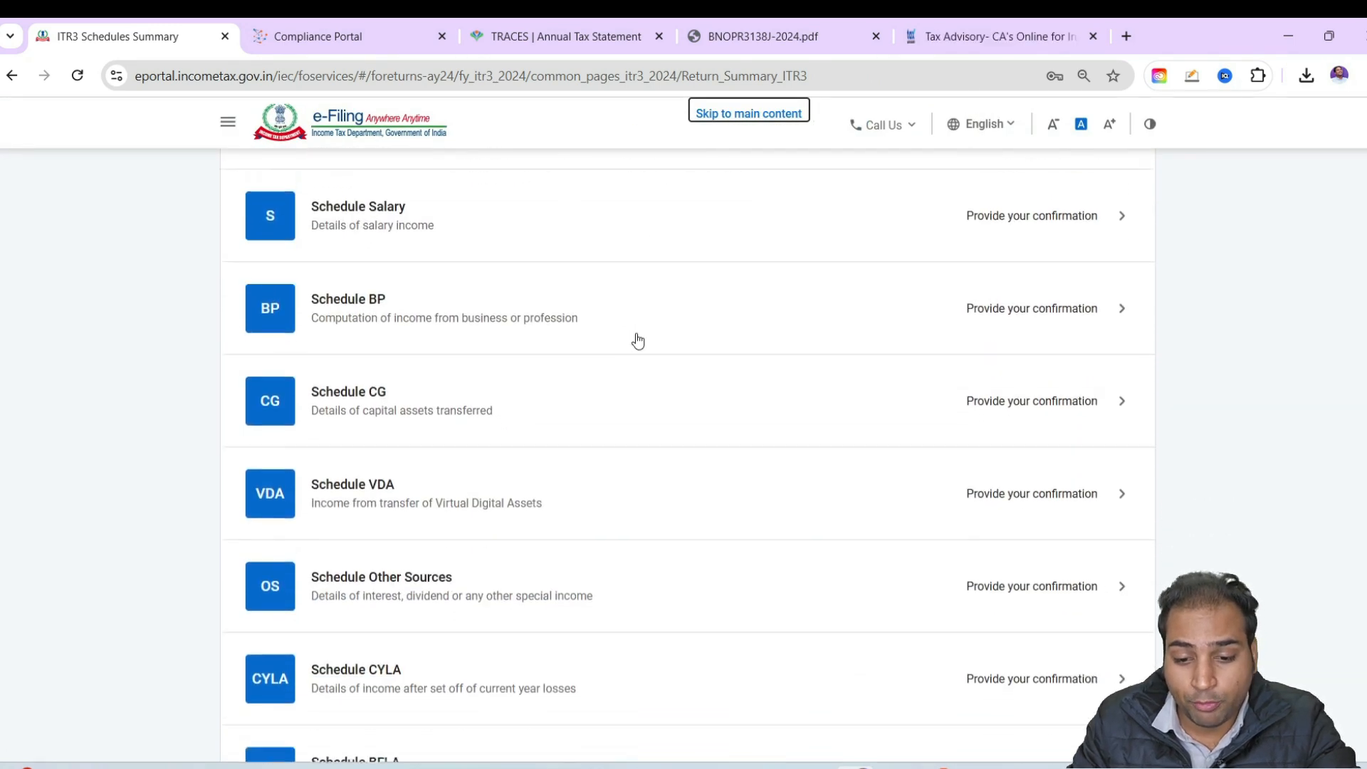
key("alt+Tab")
key("alt+Tab")
key("alt+Tab")
key("alt+Tab")
key("alt+Tab")
key("alt+Tab")
key("alt+Tab")
key("alt+Tab")
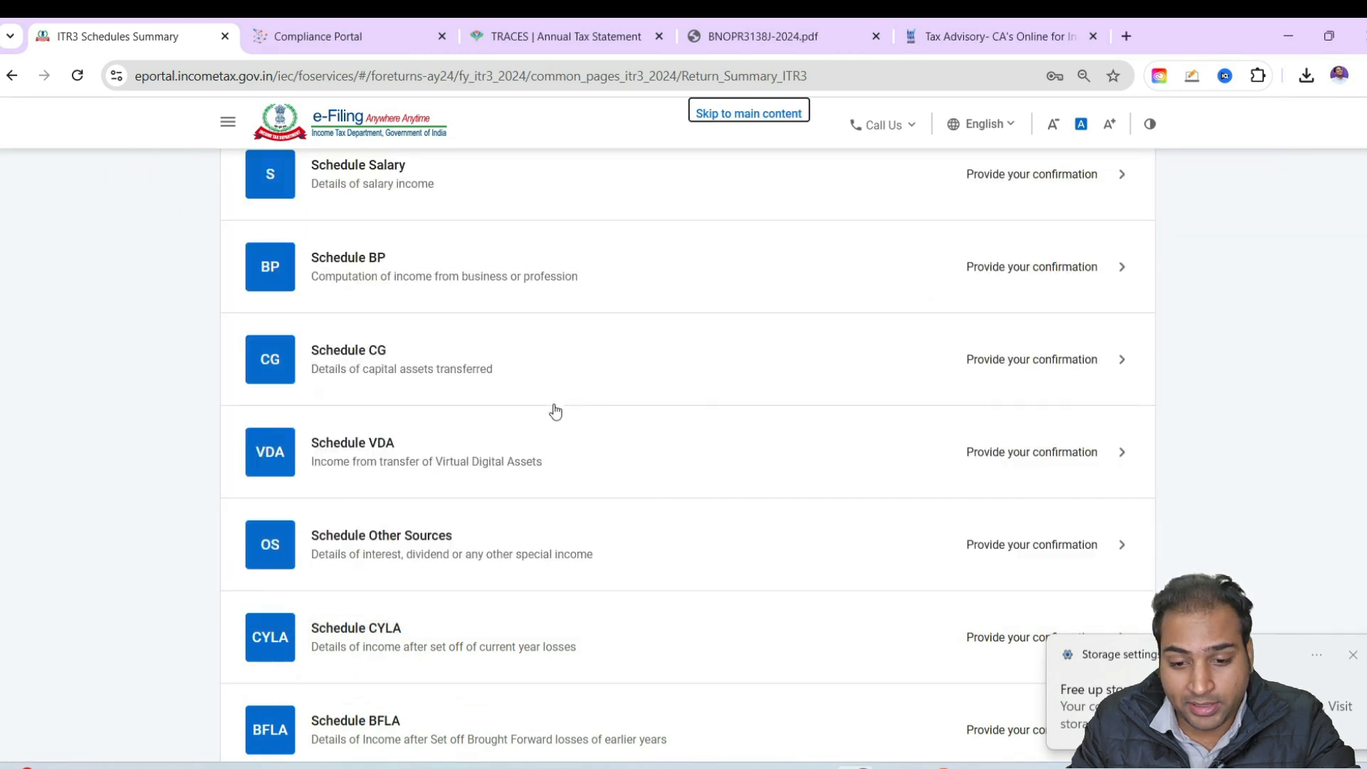
Open Schedule CG, accept the section 234C notice, and continue with the STT-paid equity asset types under sections 111A and 112A selected
scroll(486, 459, "up", 2)
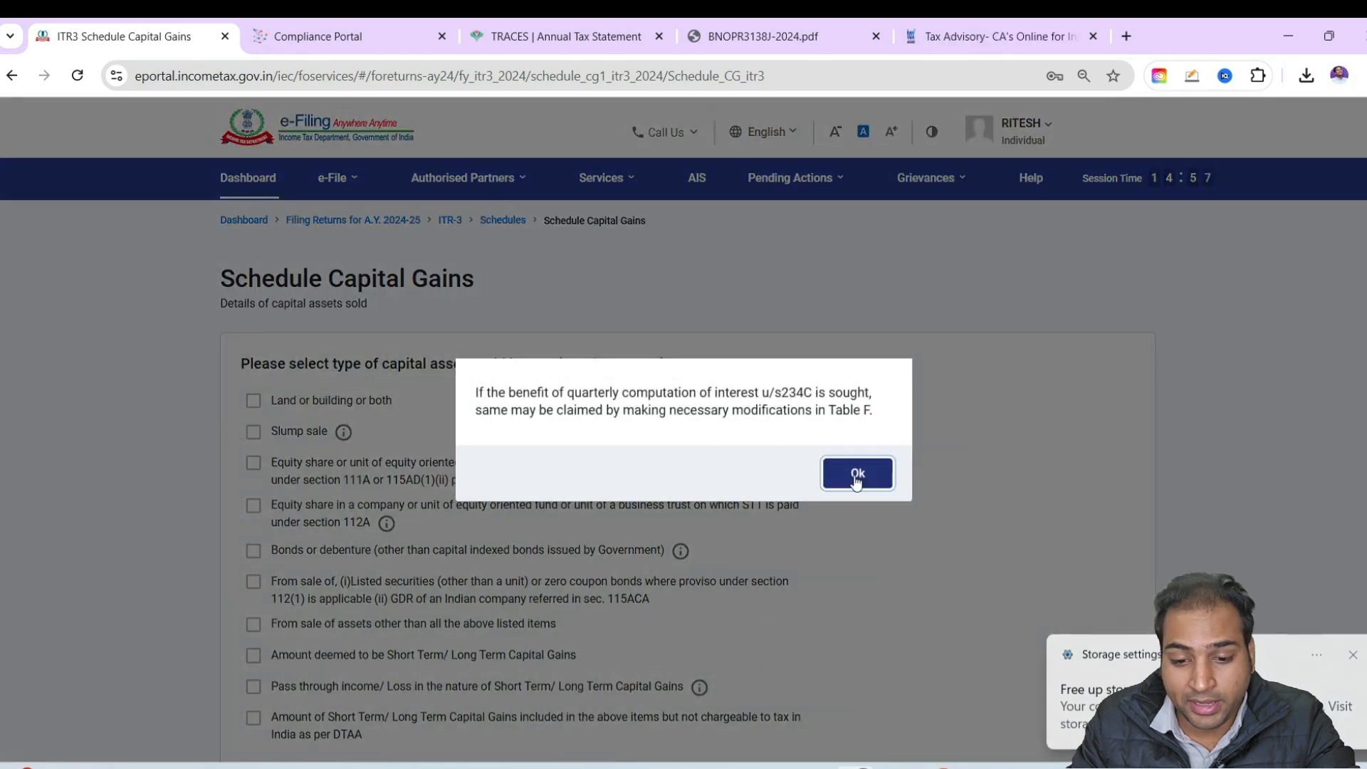
left_click(849, 484)
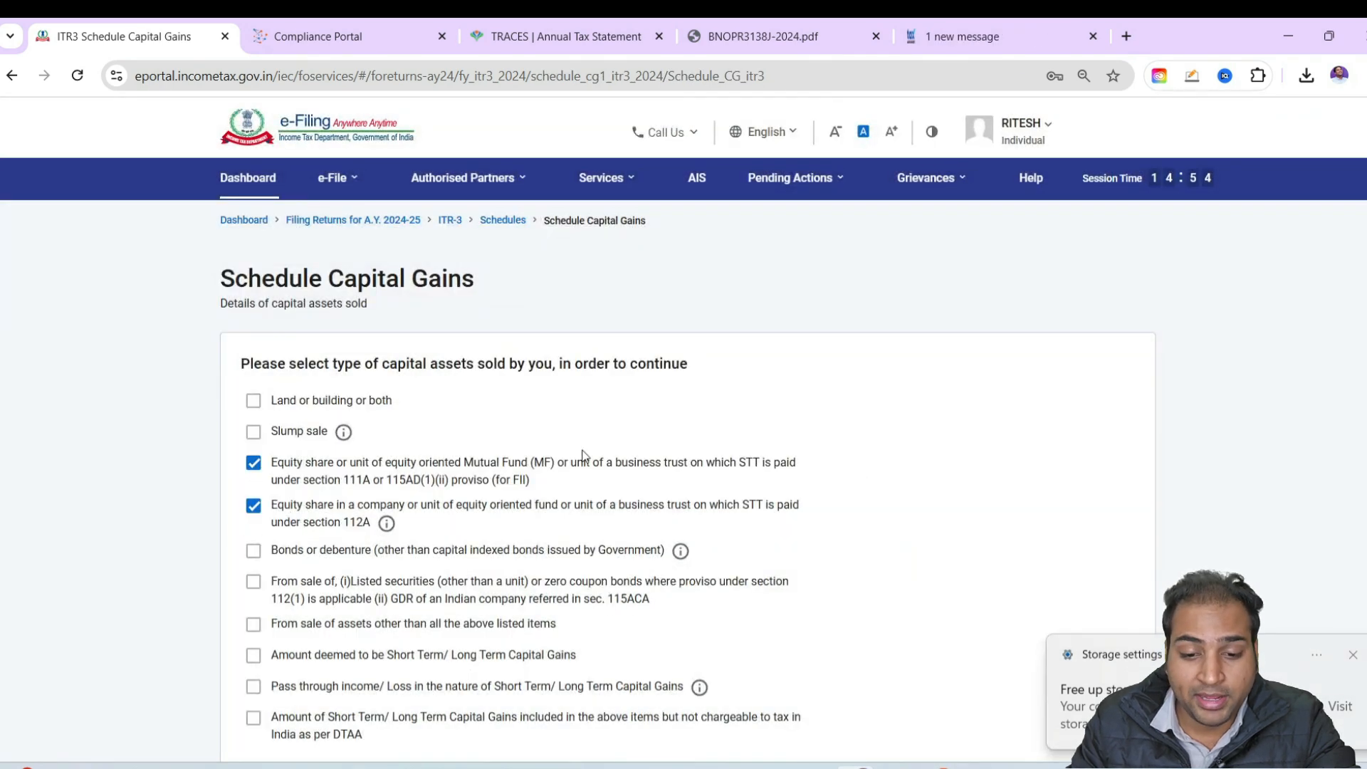
scroll(1110, 553, "down", 3)
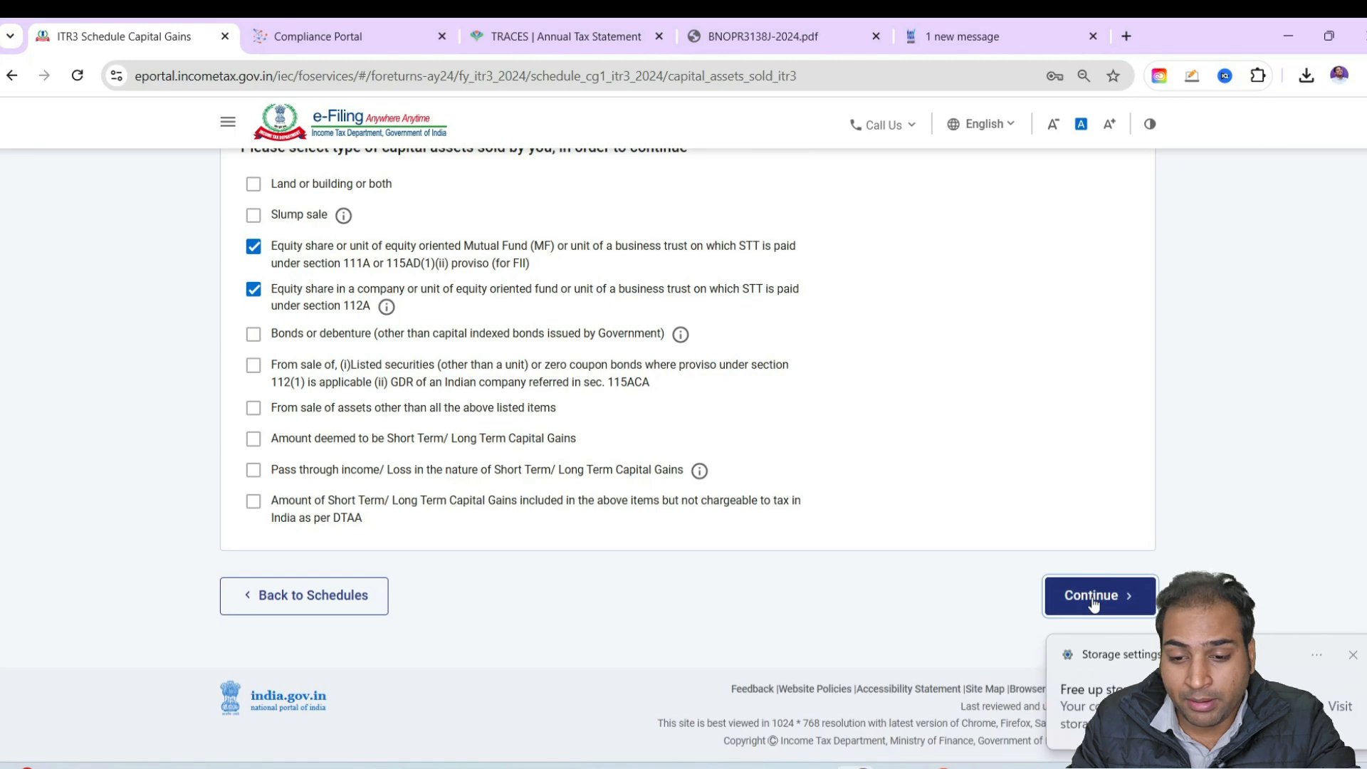
left_click(1094, 604)
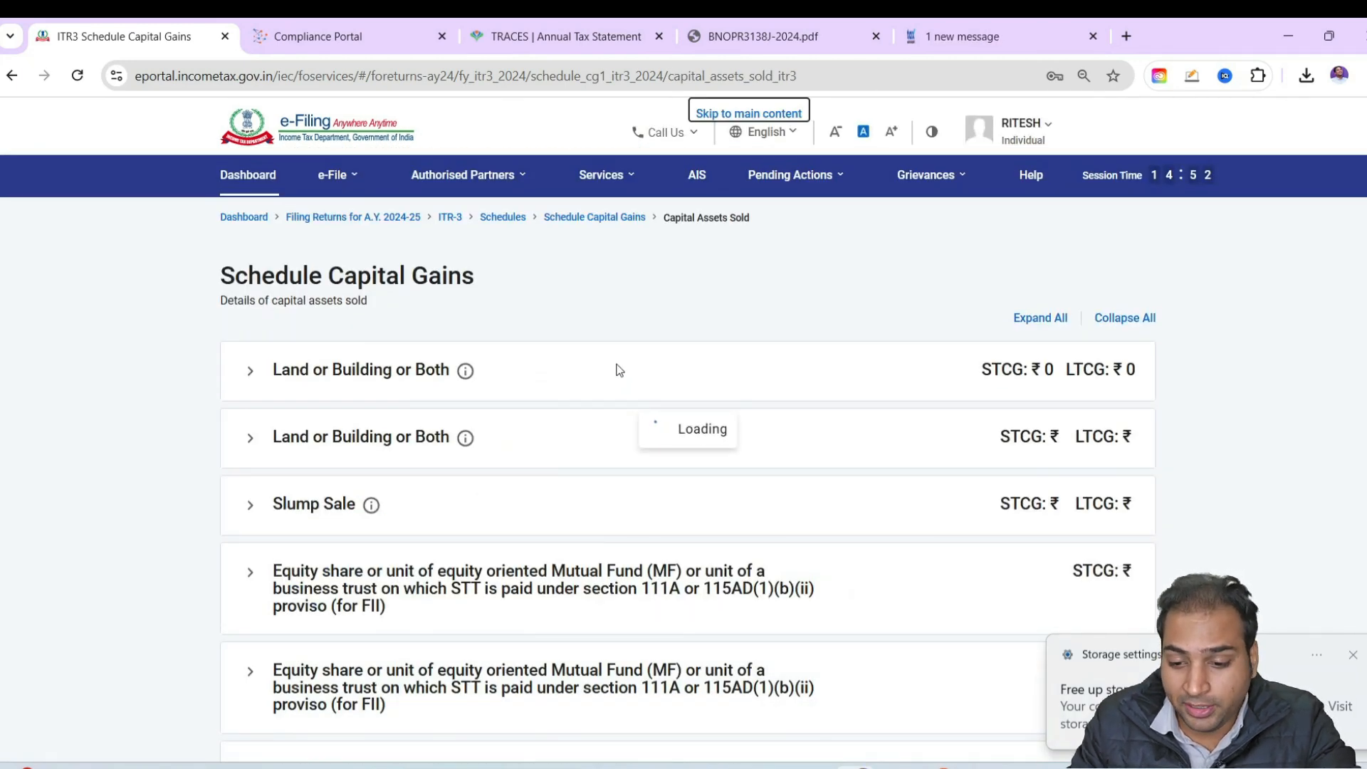
Look up the KRBL short-term trade's quantity, buy value and sell value on the taxpnl workbook's Equity sheet
key("alt+Tab")
key("alt+Tab")
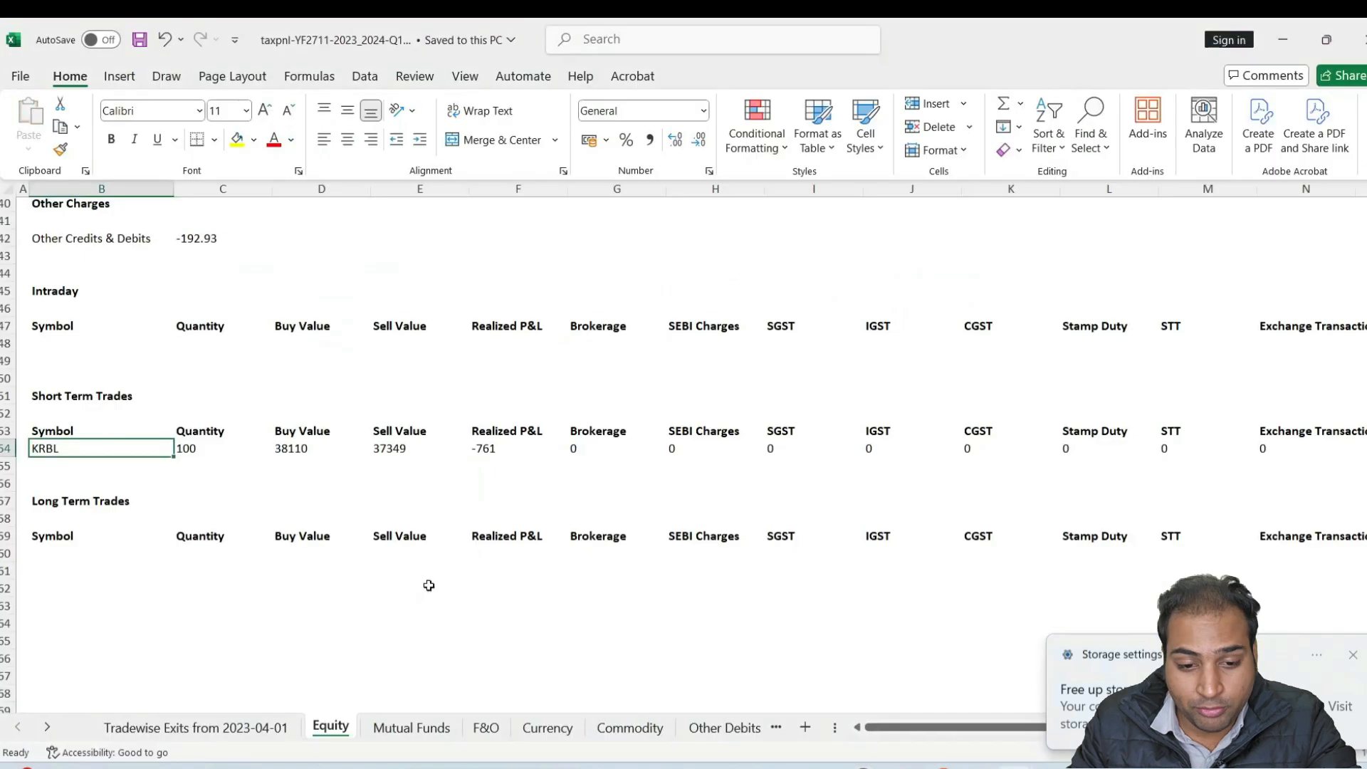
left_click(254, 453)
left_click(348, 452)
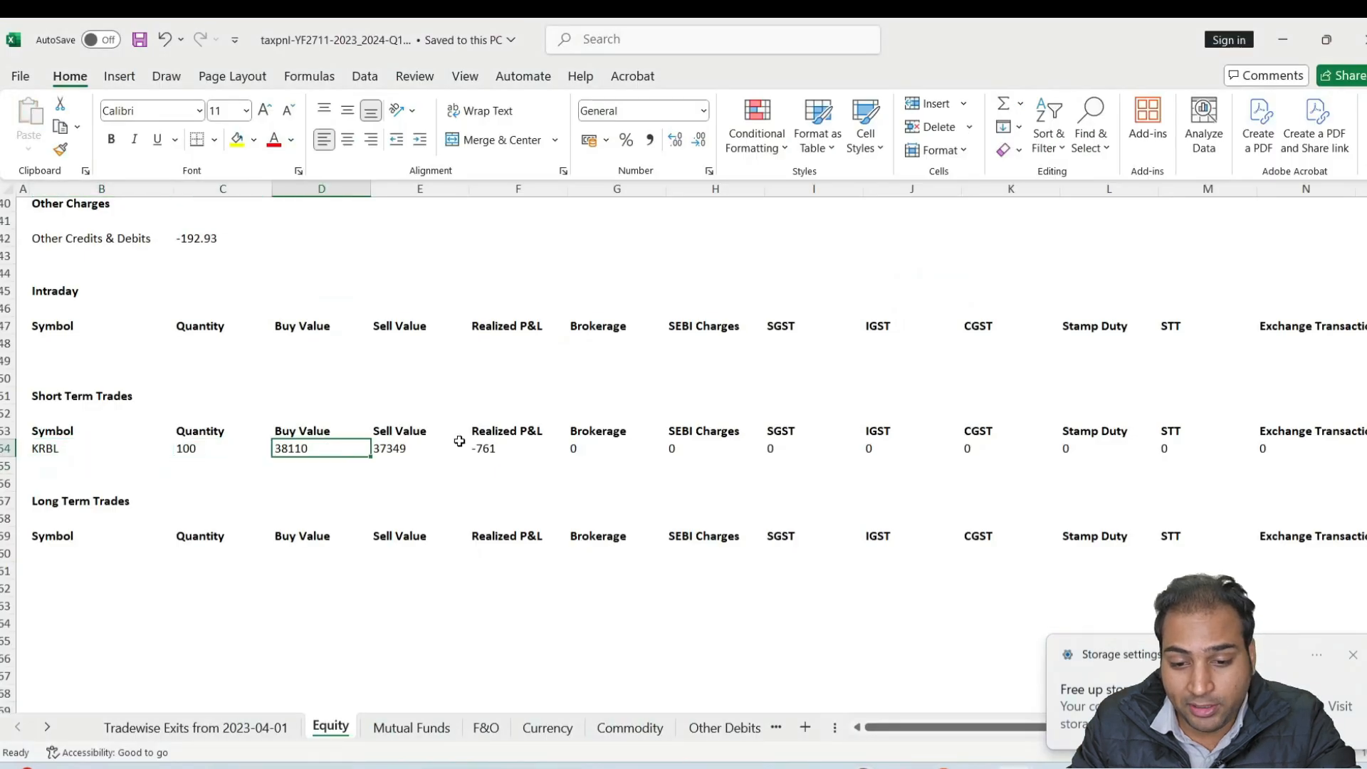
left_click(388, 447)
key("alt+Tab")
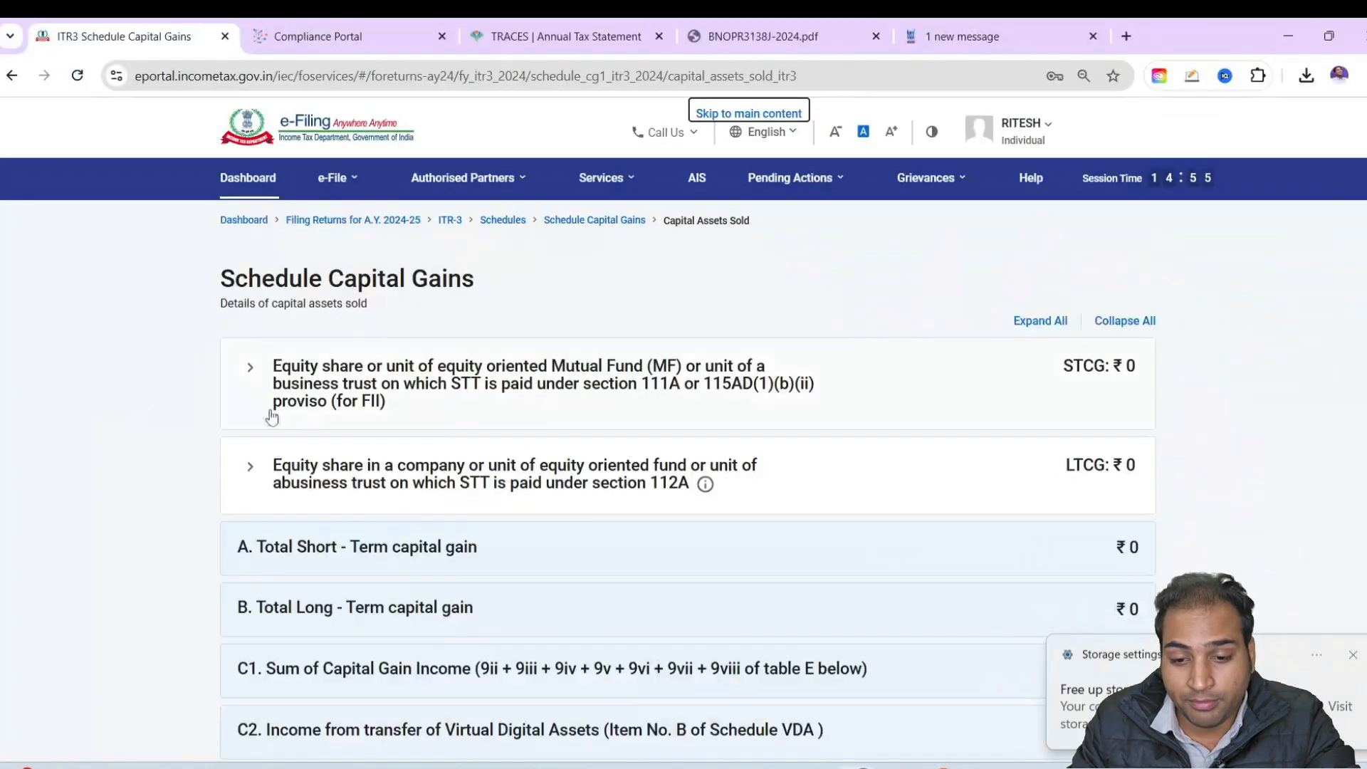
Add Section 111A equity sale details in Schedule Capital Gains, setting the full value of consideration to 37349 from the KRBL sell value
left_click(680, 381)
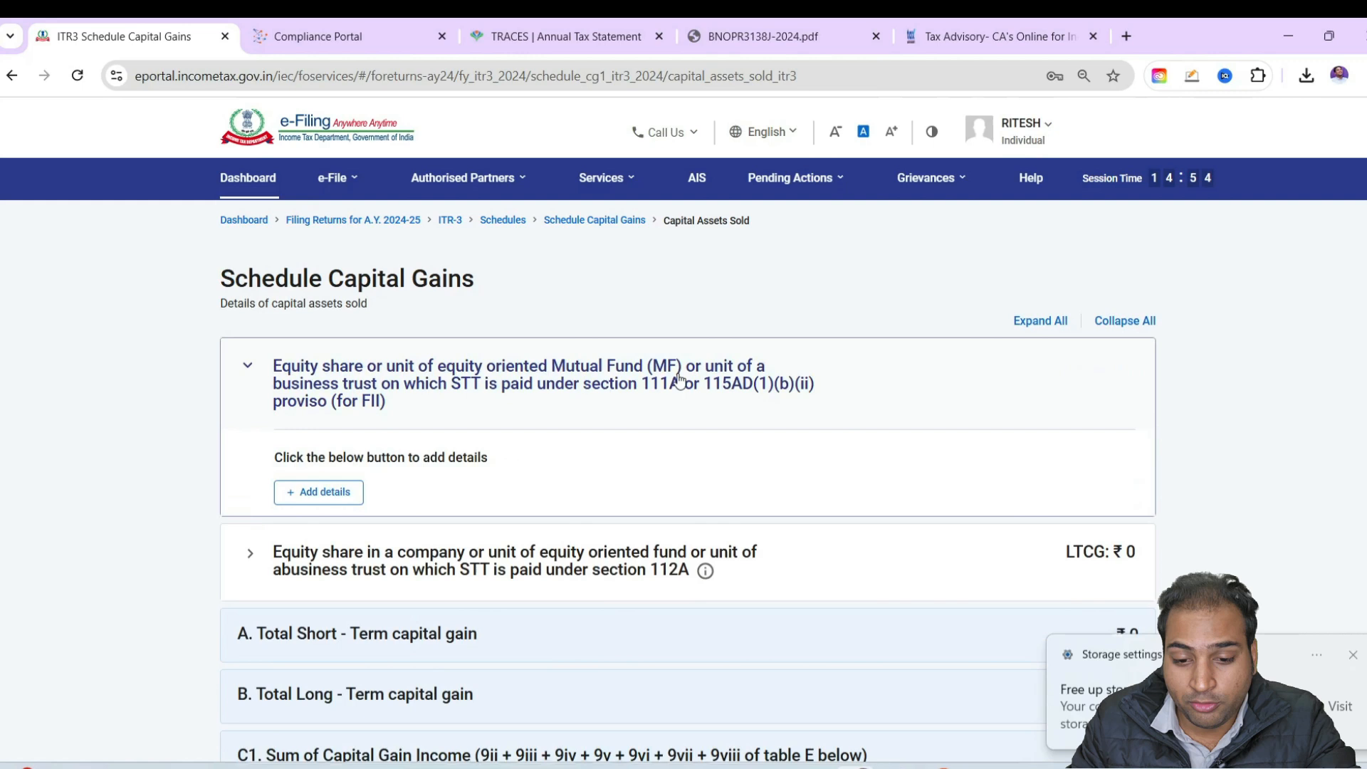
left_click(291, 500)
left_click(253, 478)
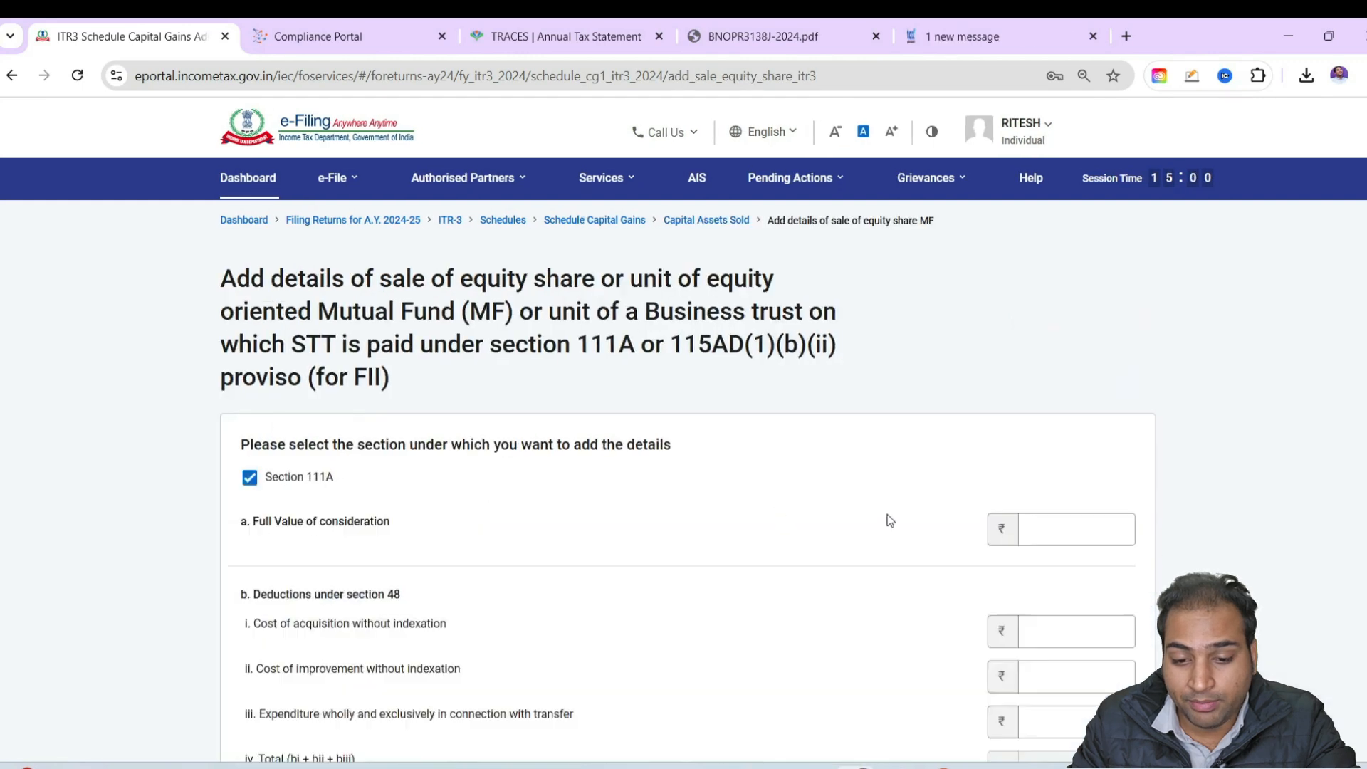
scroll(888, 519, "down", 5)
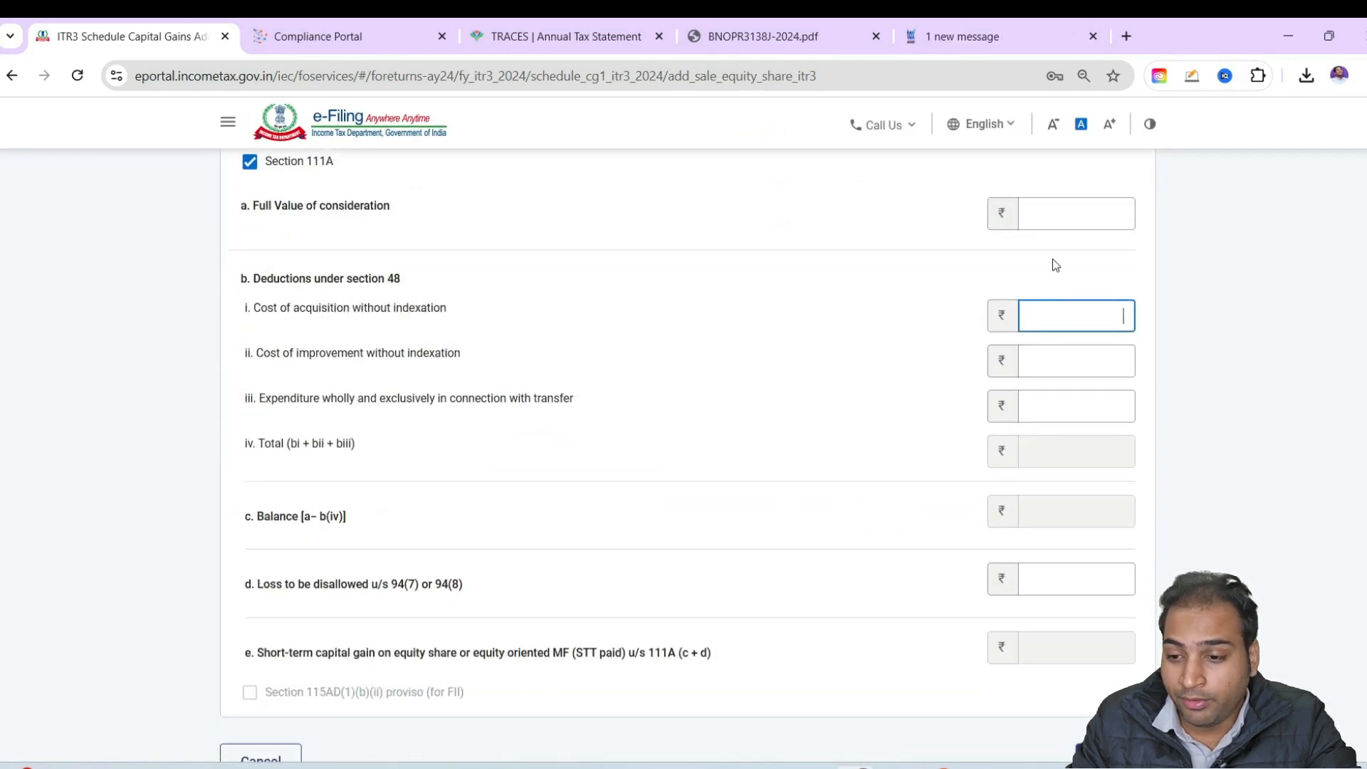
key("alt+Tab")
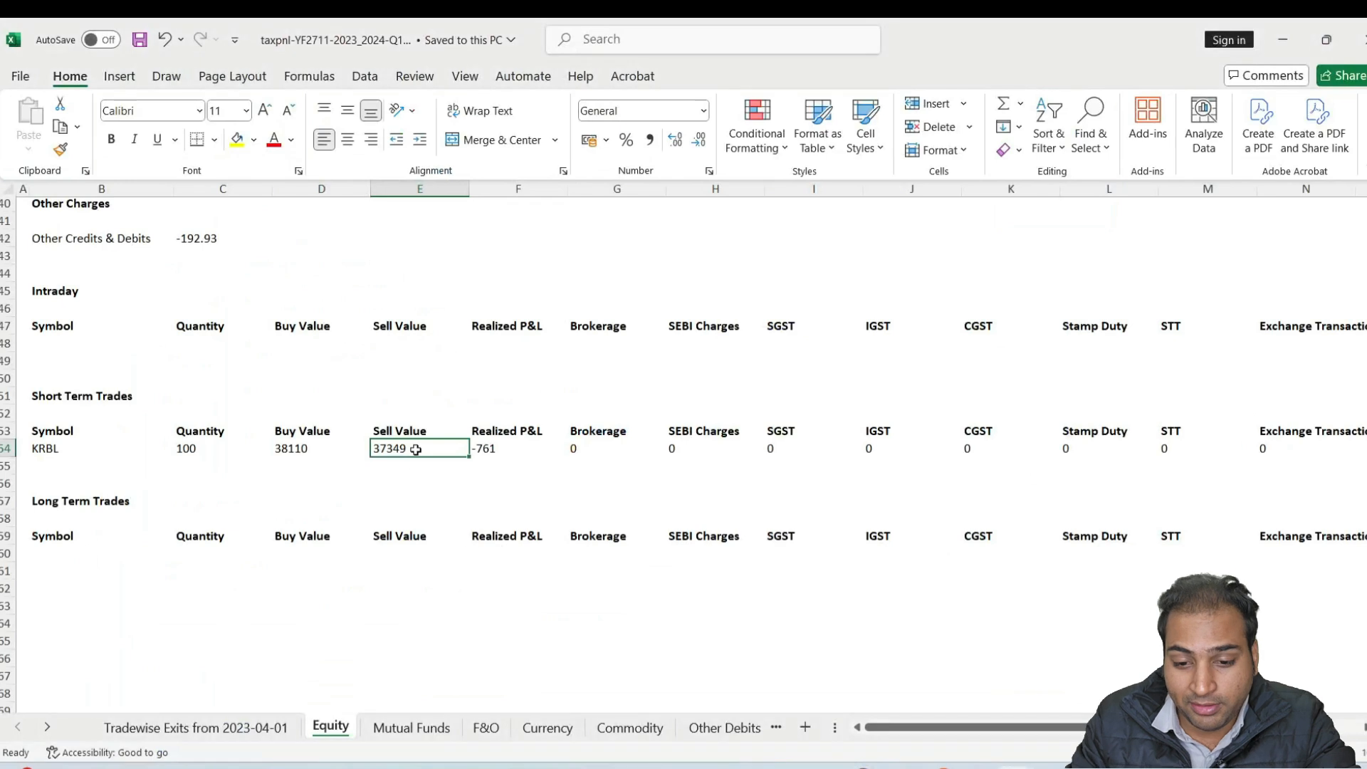
key("alt+Tab")
type("37349")
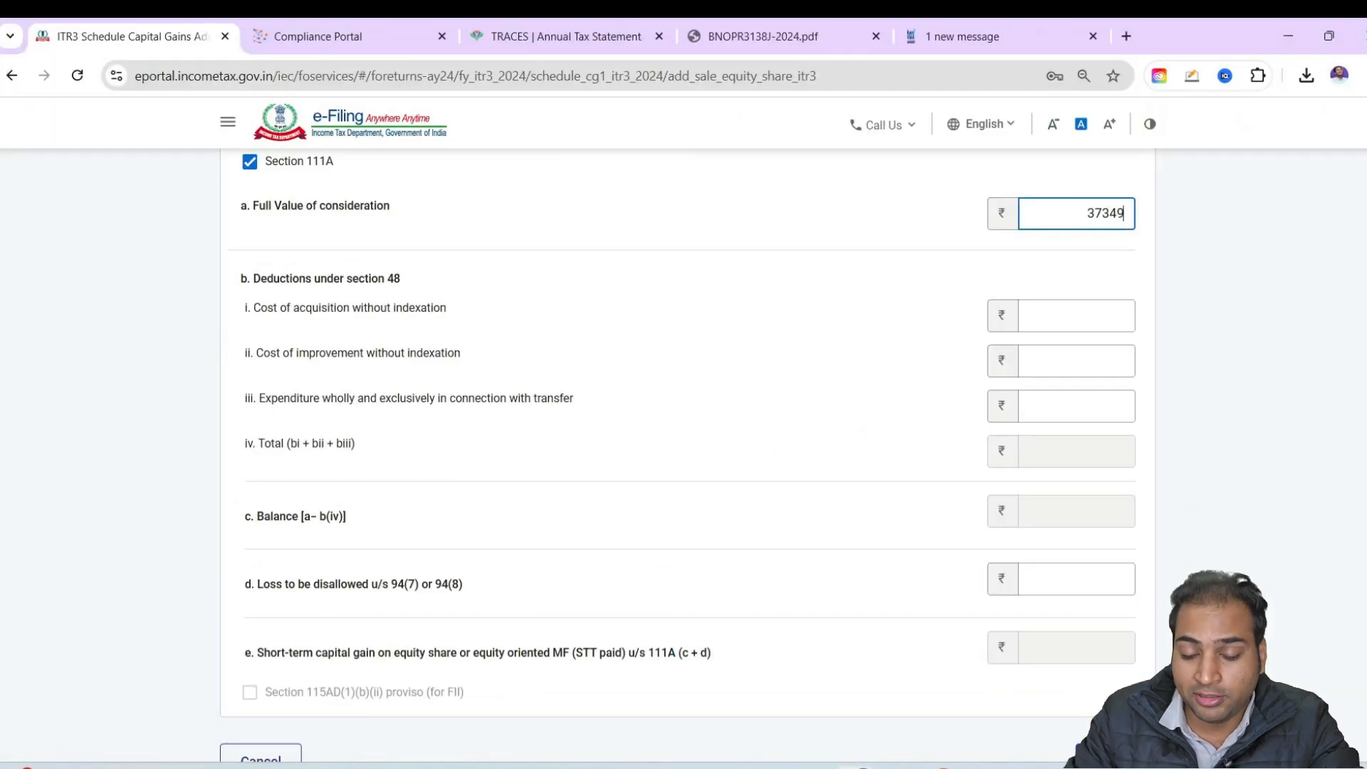
Set the cost of acquisition without indexation to 38110, taken from the KRBL buy value in the taxpnl workbook
key("alt+Tab")
key("alt+Tab")
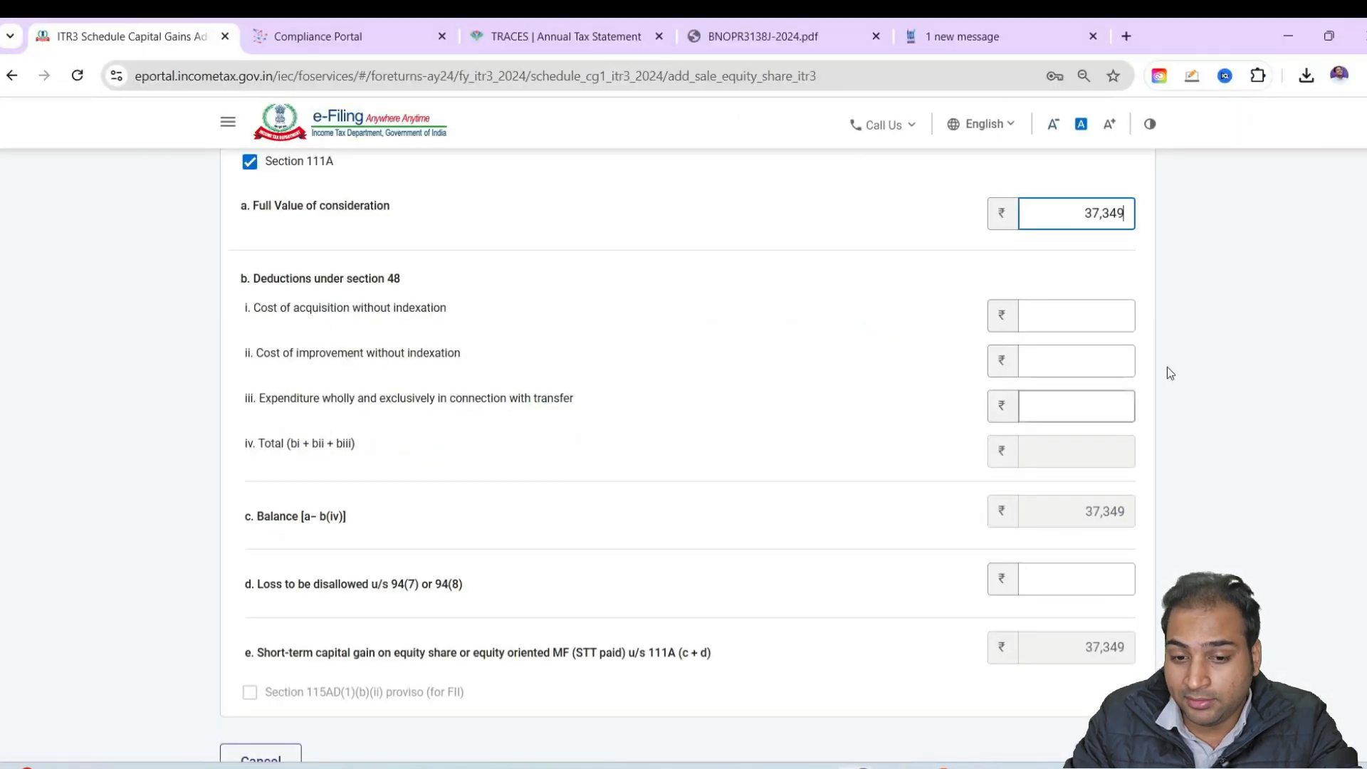
left_click(1080, 317)
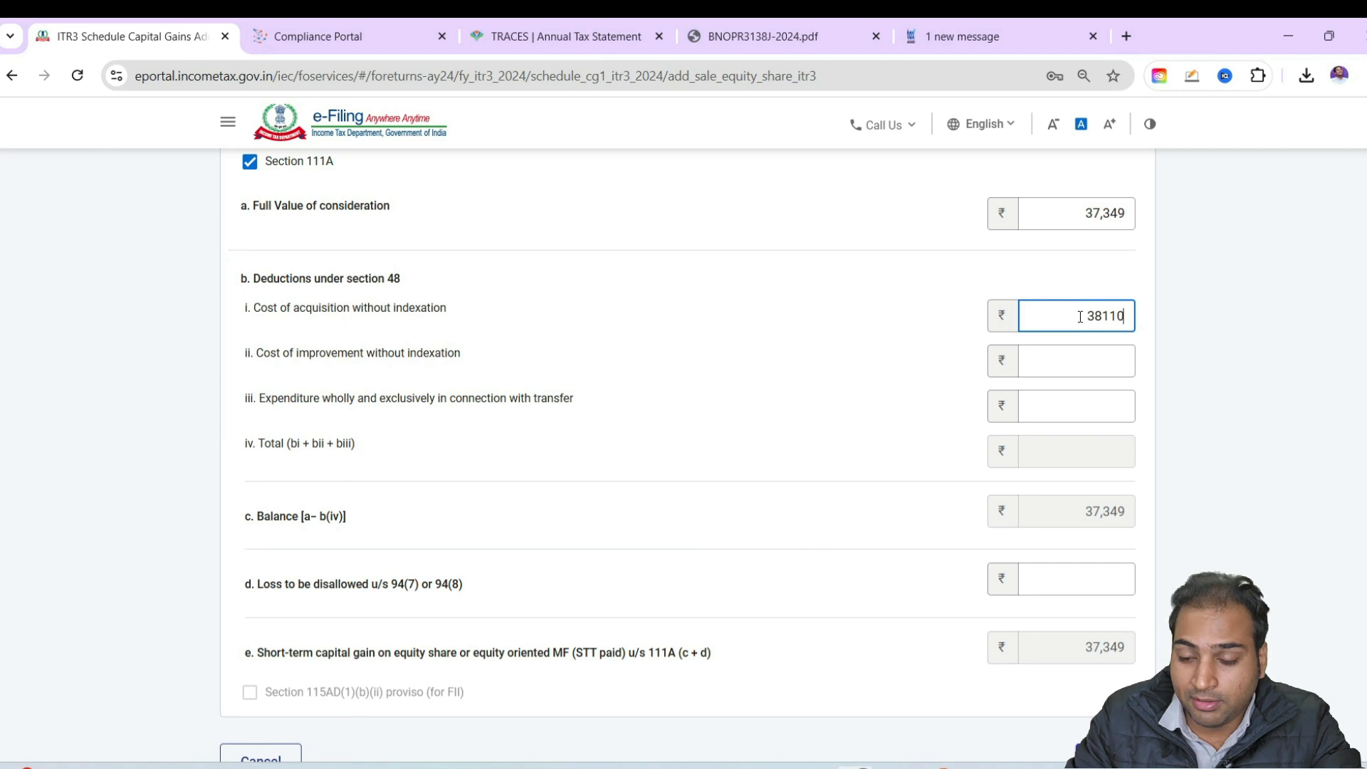
Check the values listed above the trades on the taxpnl workbook's Equity sheet by selecting them, and return to the portal
key("alt+Tab")
scroll(329, 352, "up", 6)
left_click_drag(178, 310, 206, 466)
key("alt+Tab")
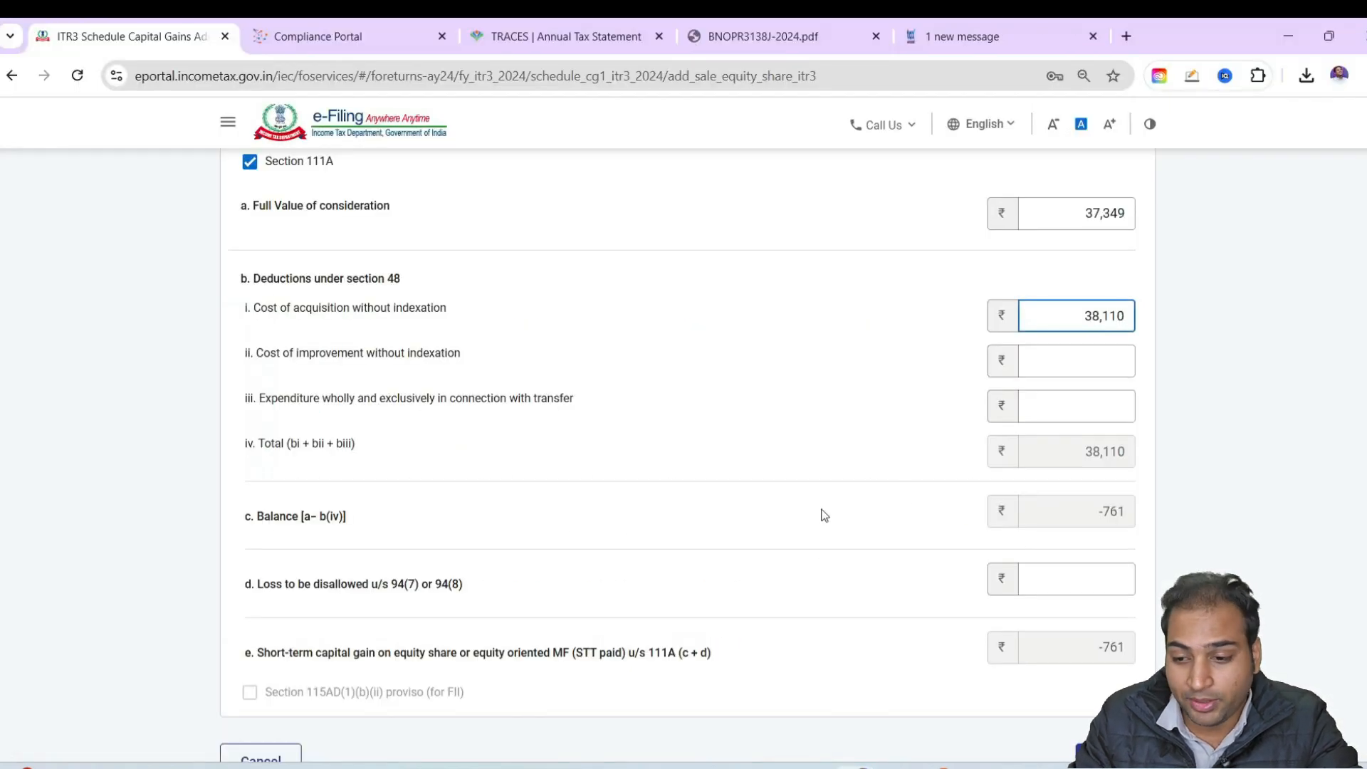
Enter the expenditure connected with the transfer for the Section 111A equity sale and add the entry to Schedule Capital Gains
left_click(1059, 418)
left_click(1279, 491)
scroll(1279, 491, "down", 3)
left_click(1115, 595)
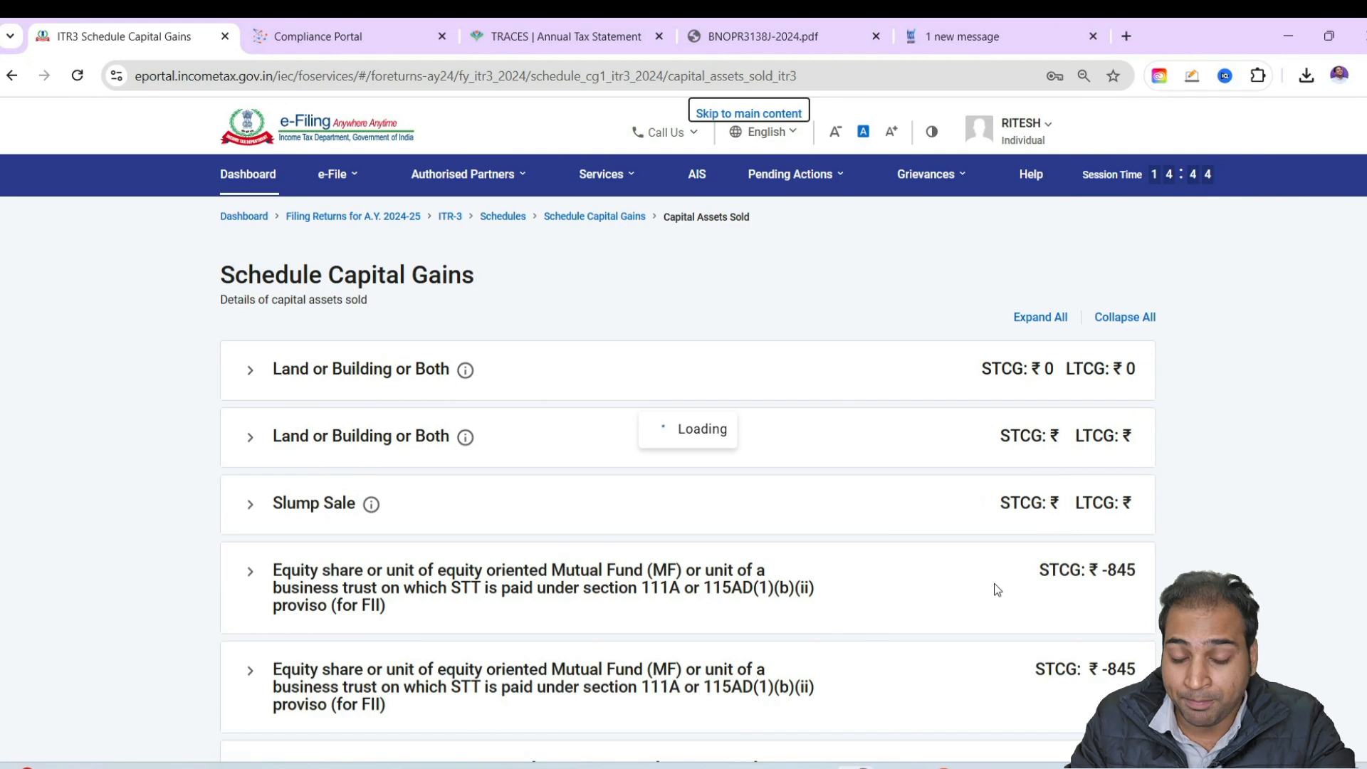
Check the Section 112A equity details form, leave it without adding an entry, and confirm Schedule Capital Gains
scroll(573, 552, "down", 6)
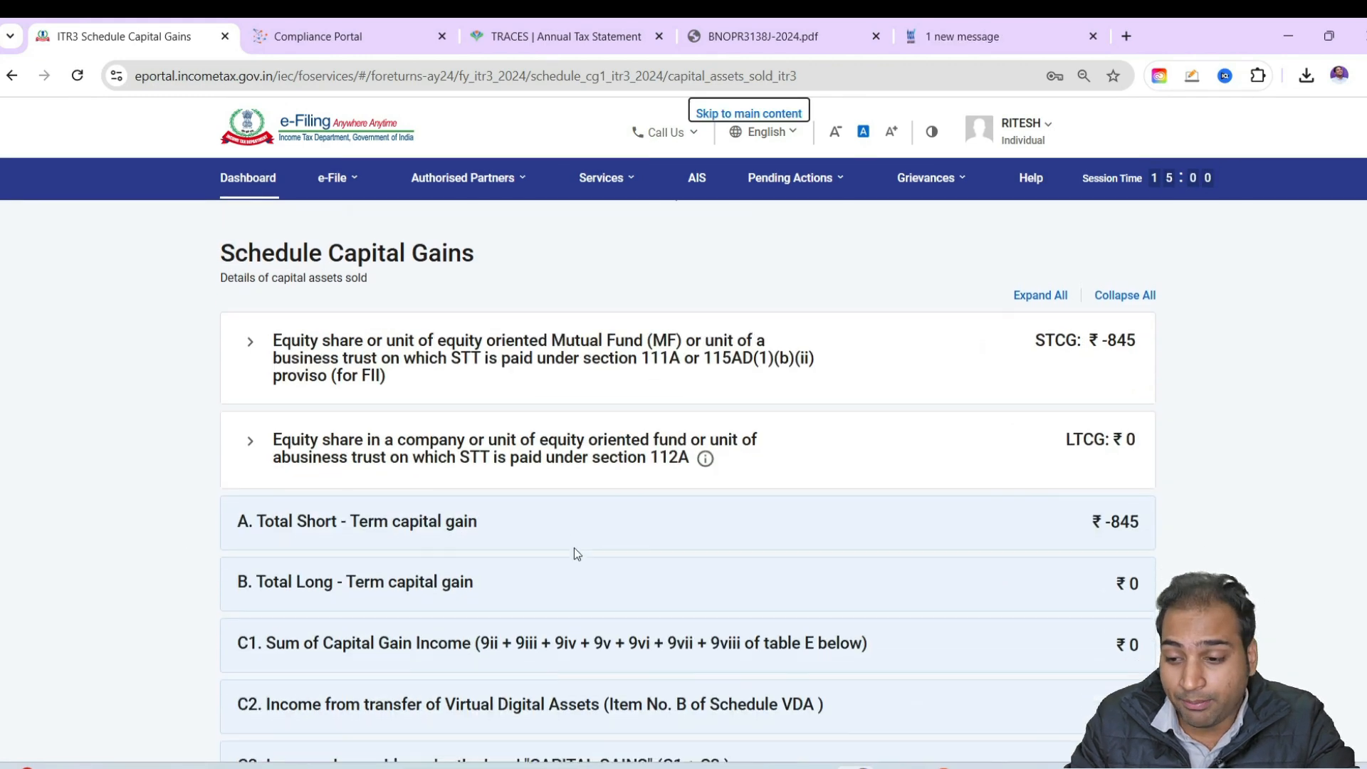
scroll(815, 515, "up", 6)
left_click(380, 387)
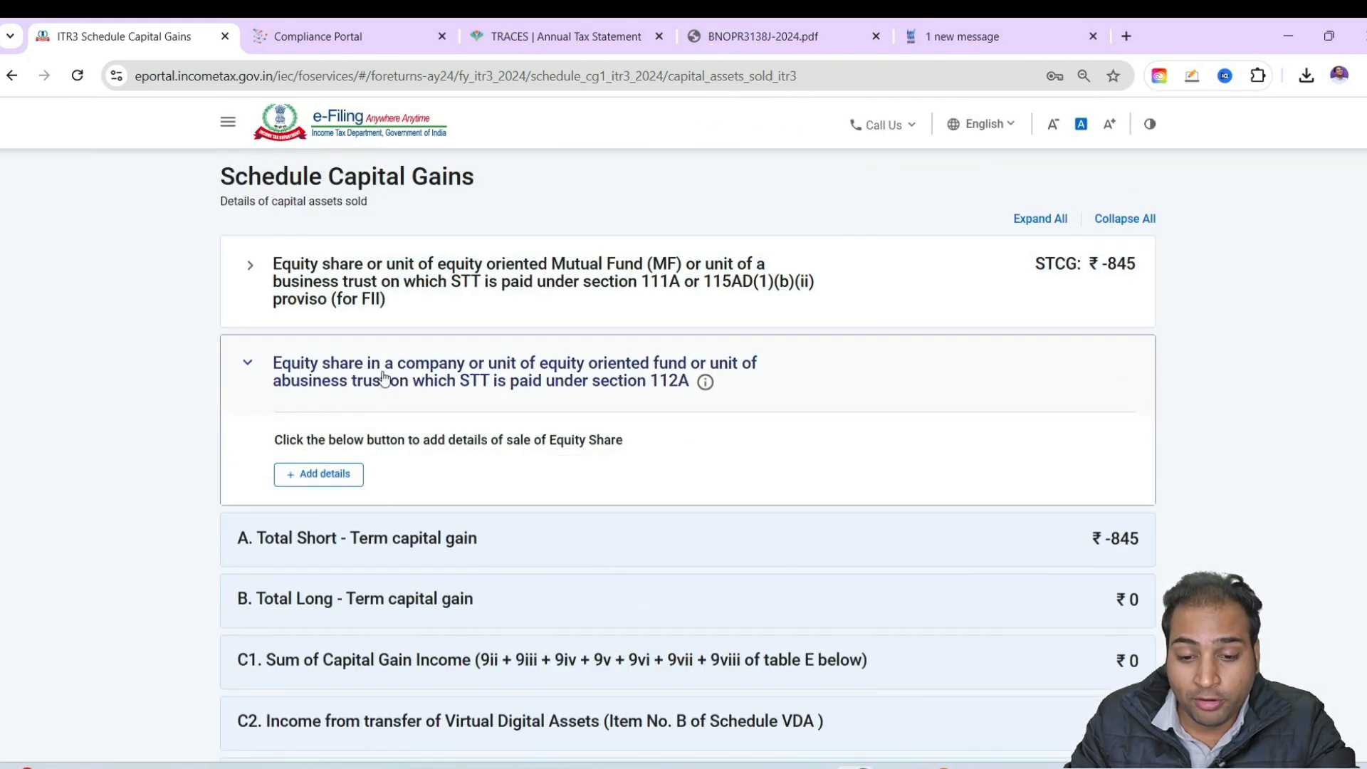
left_click(326, 475)
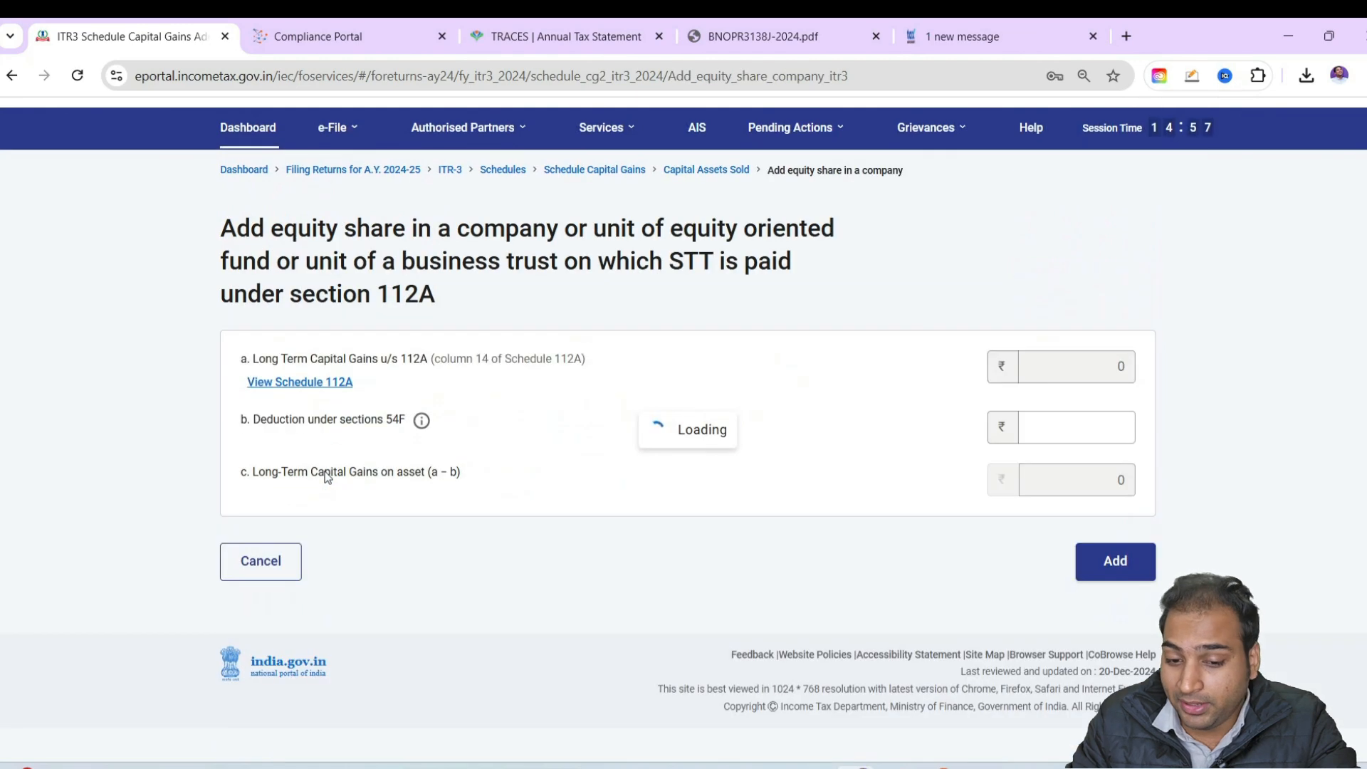
left_click(253, 612)
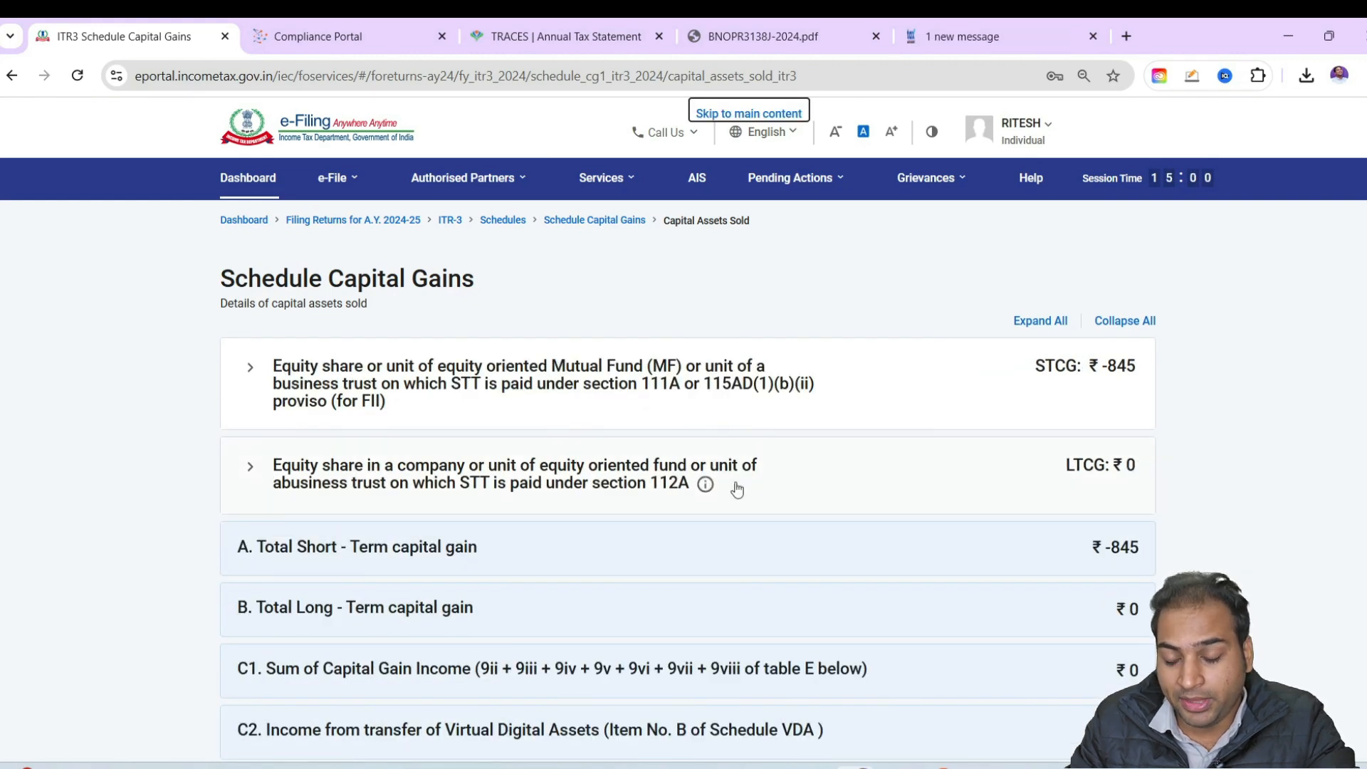
scroll(855, 488, "down", 6)
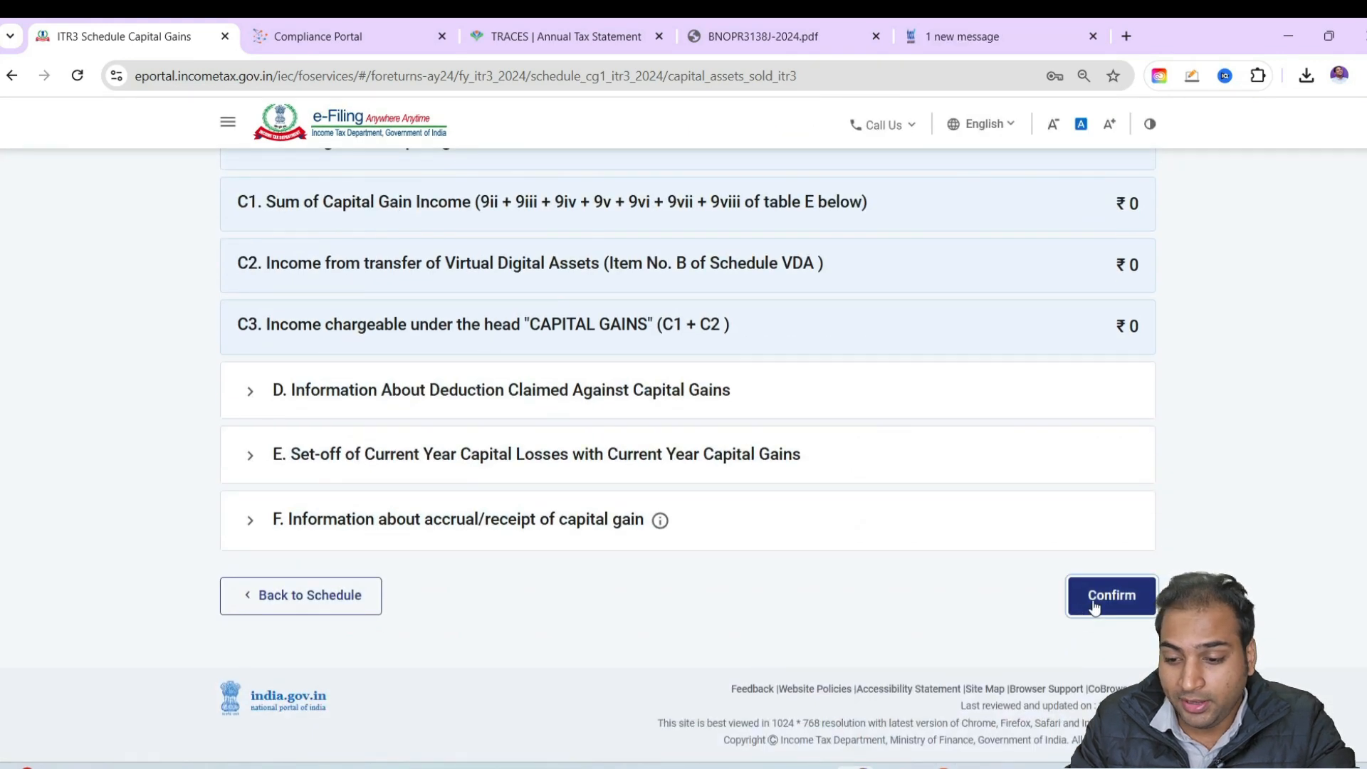
left_click(1111, 596)
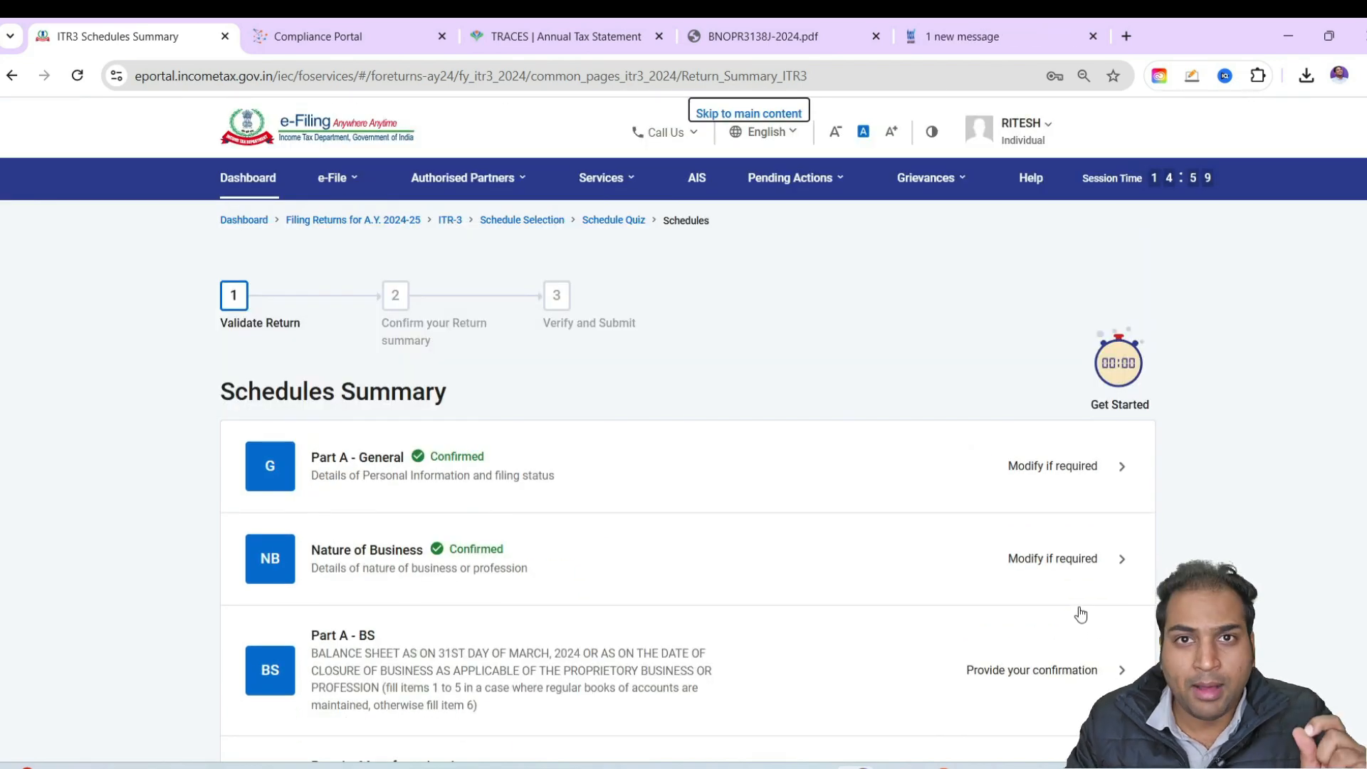
scroll(1012, 583, "down", 14)
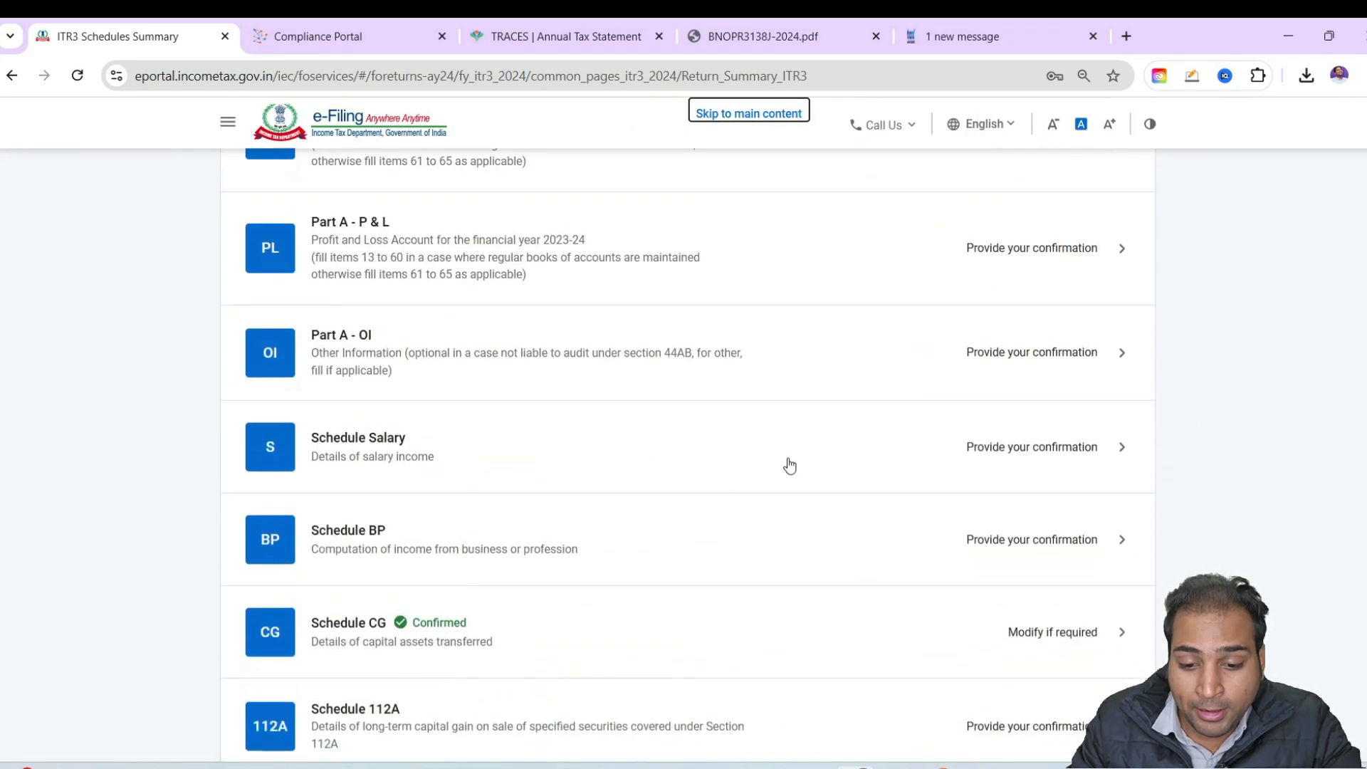
scroll(652, 477, "down", 3)
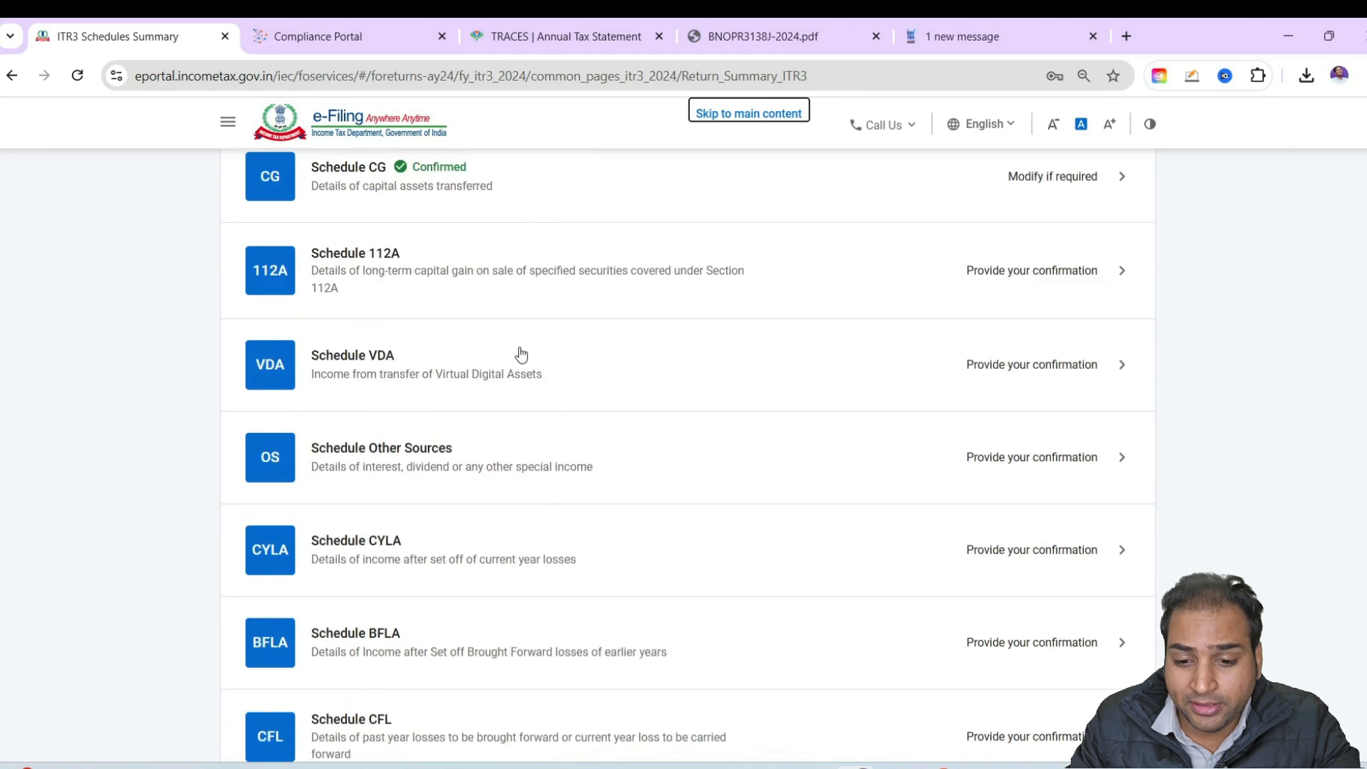
left_click(520, 348)
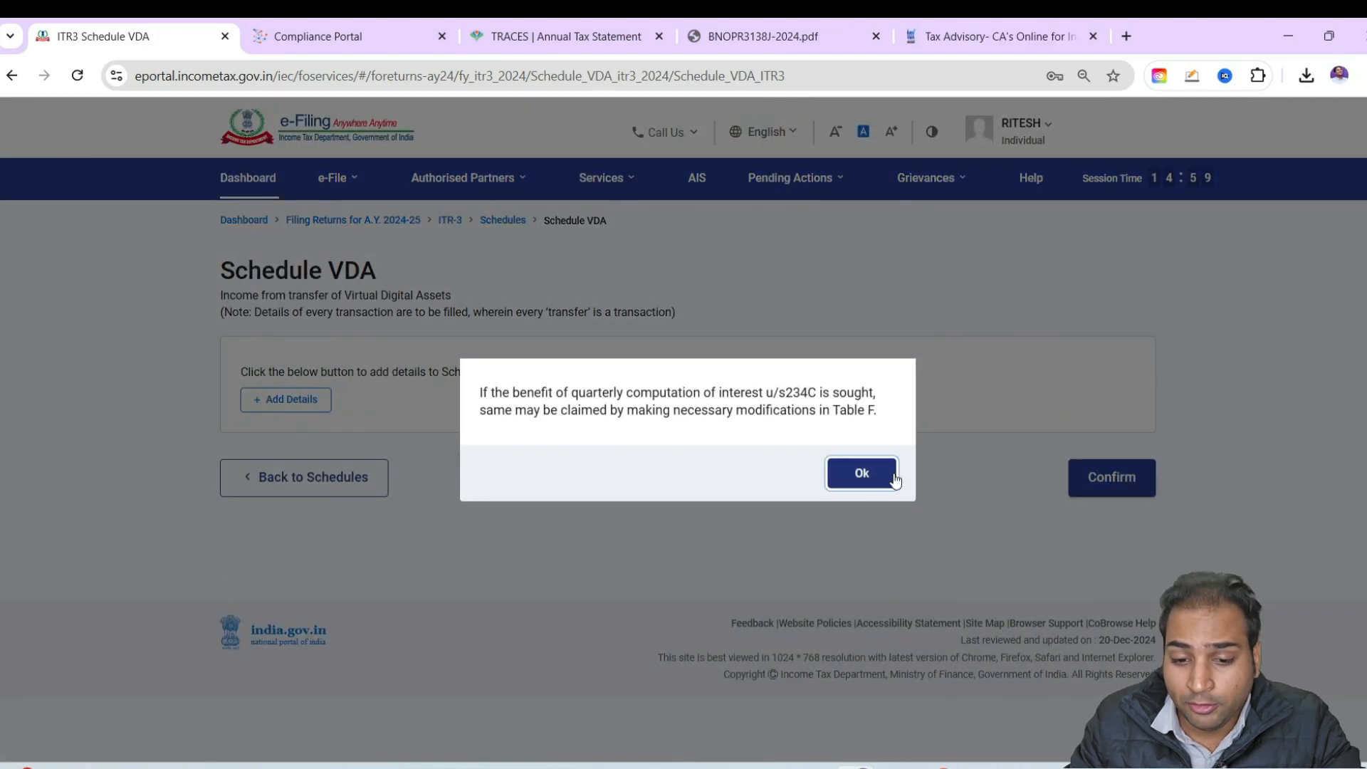
left_click(861, 473)
left_click(313, 401)
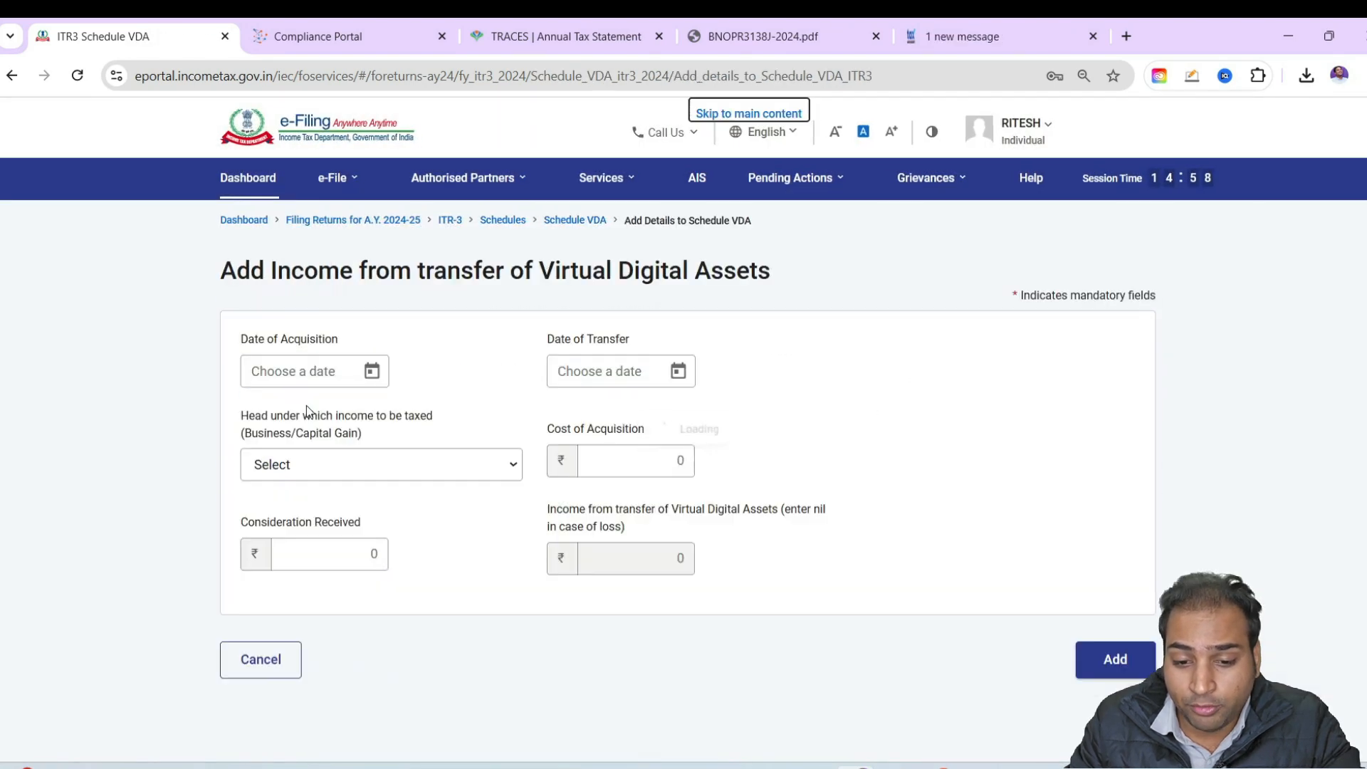
left_click(371, 372)
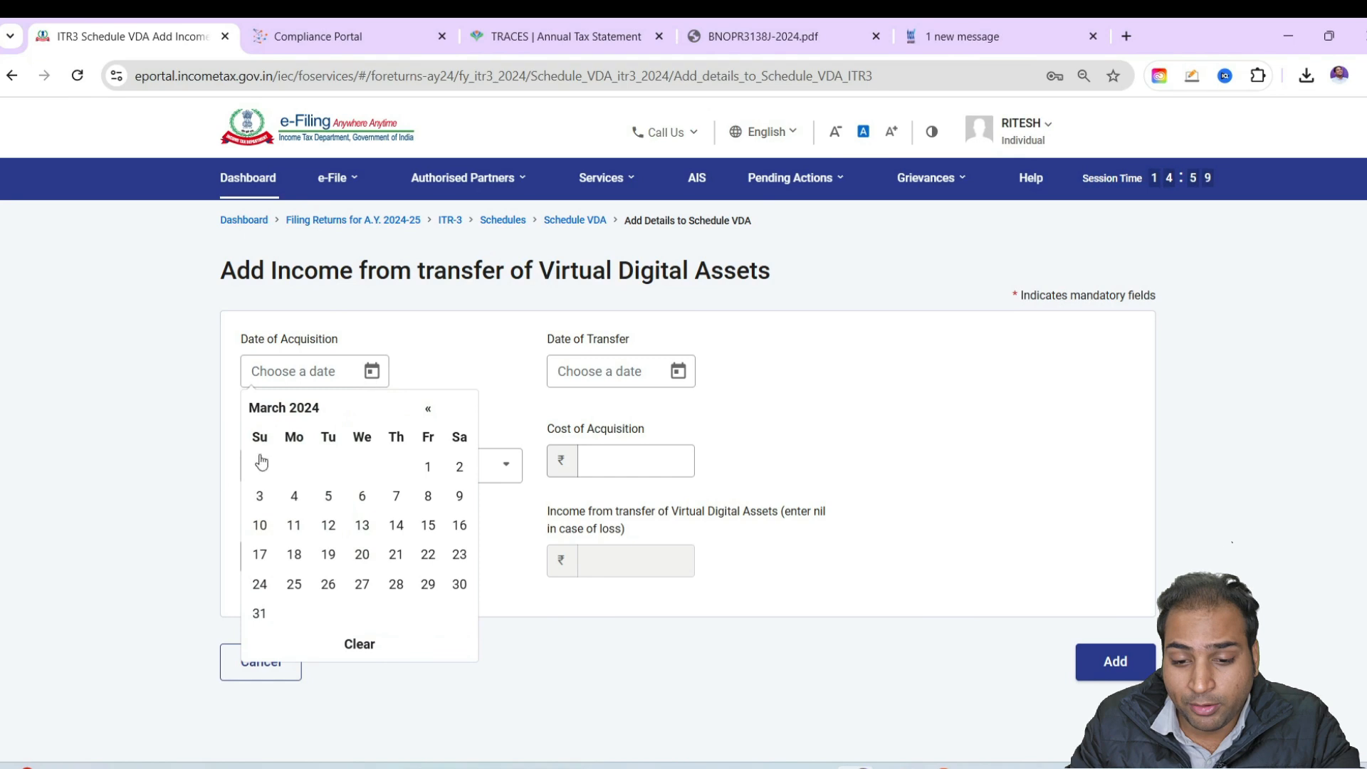
left_click(447, 366)
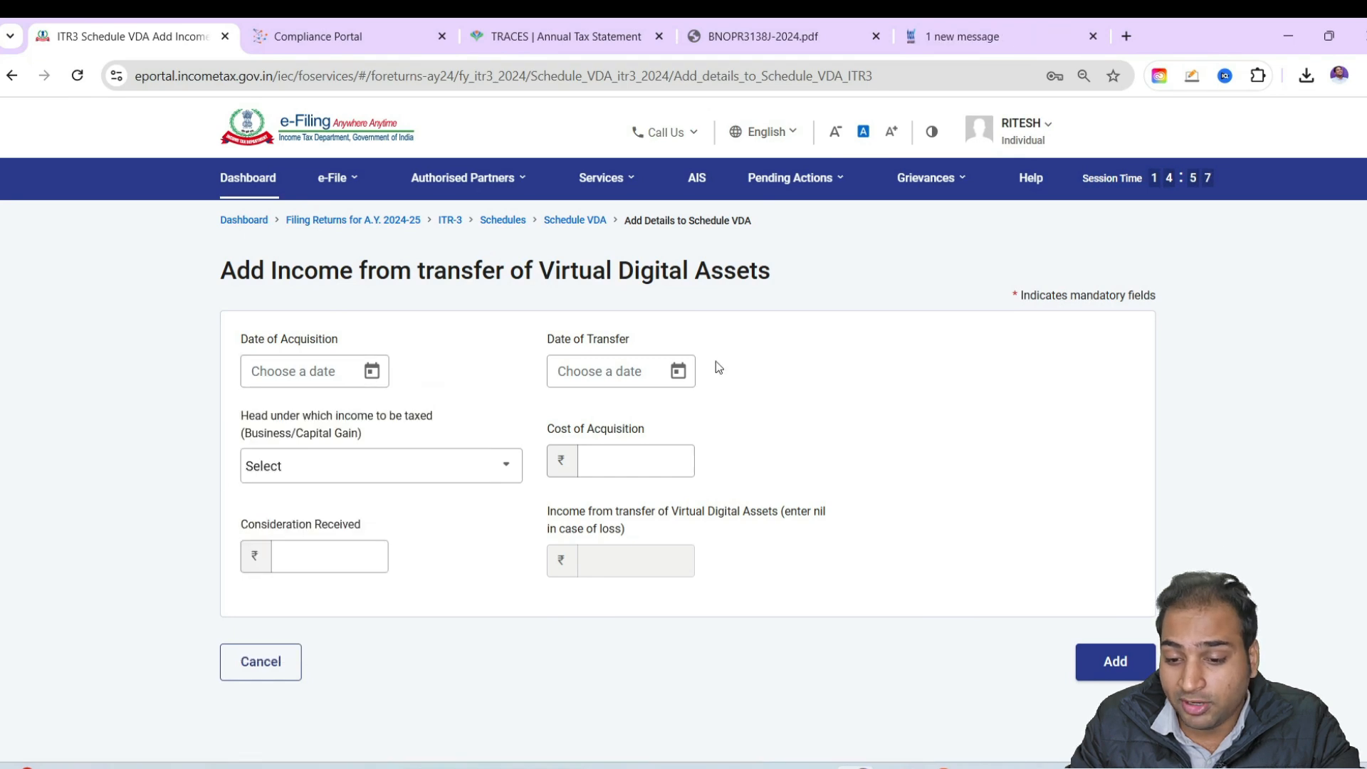
left_click(489, 470)
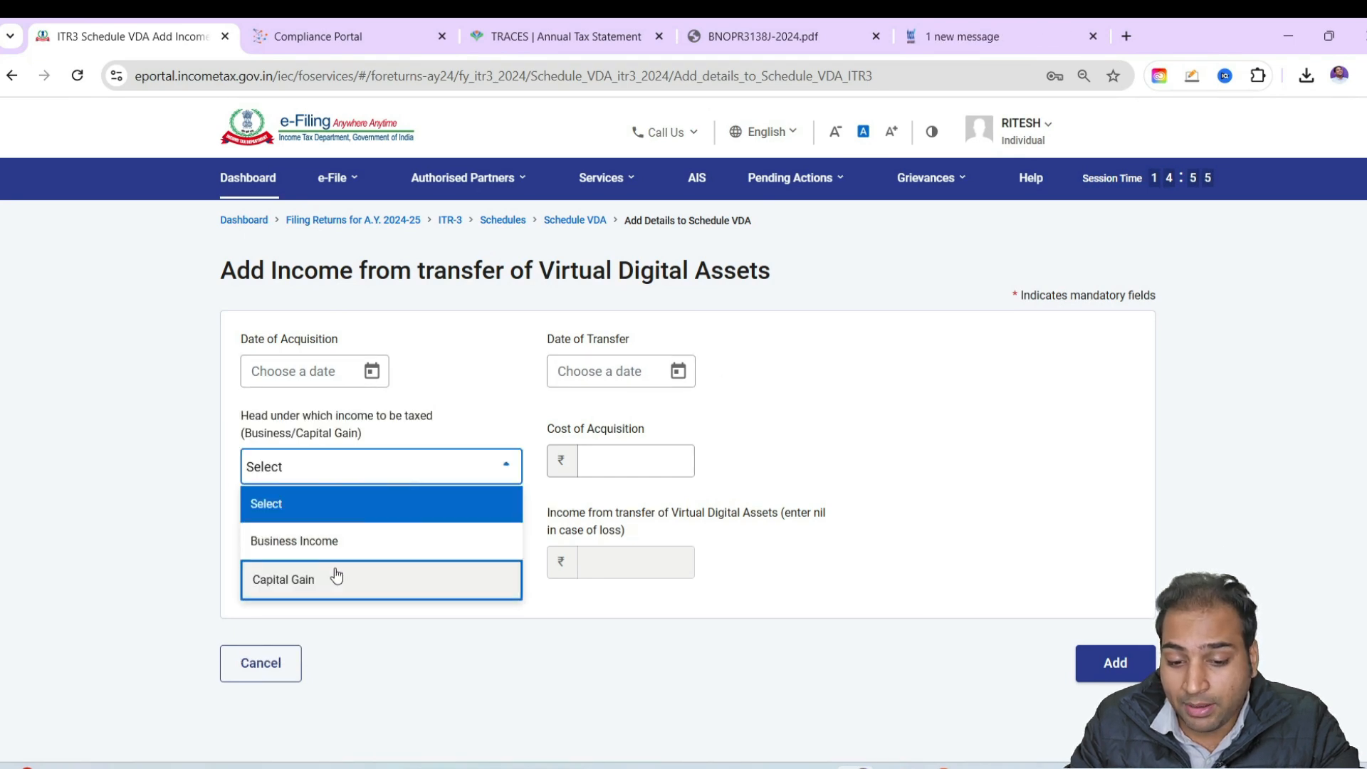
left_click(338, 575)
left_click(640, 461)
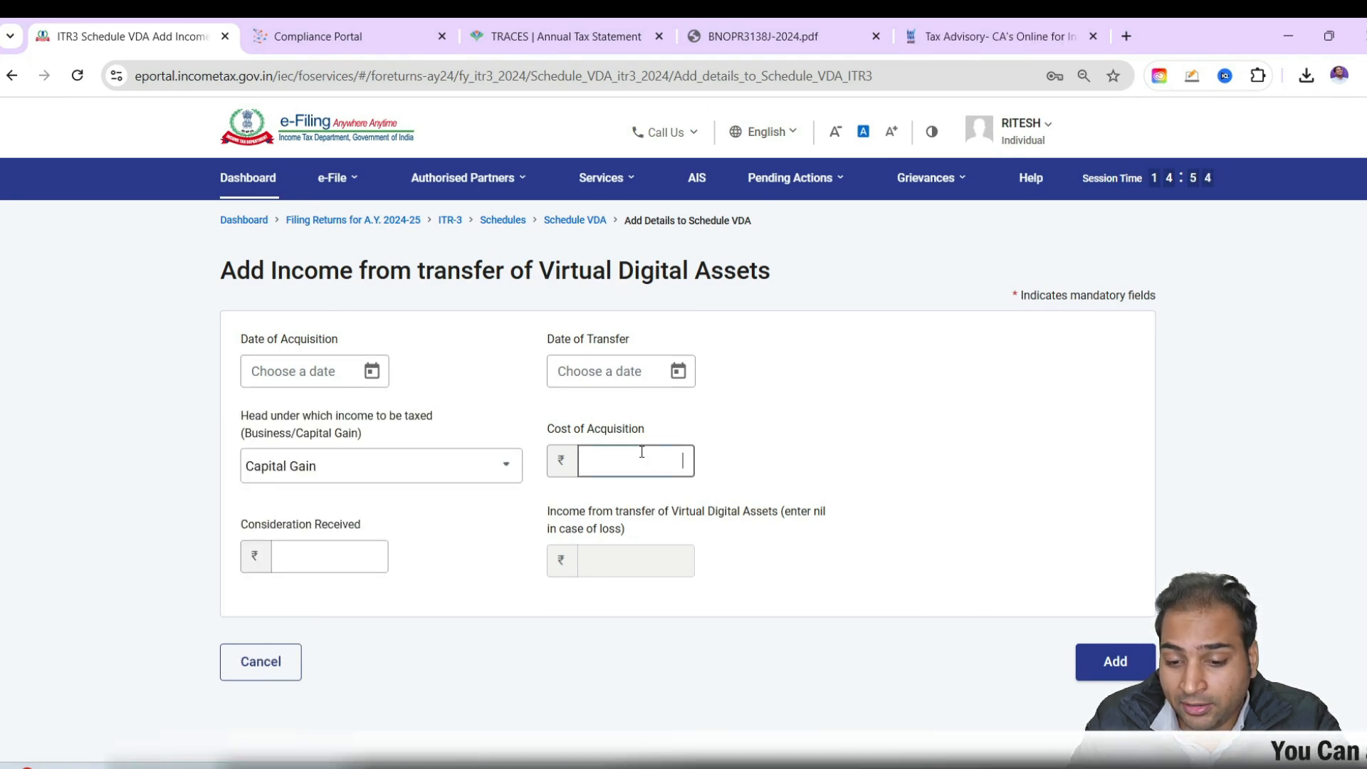
left_click(359, 556)
left_click(257, 717)
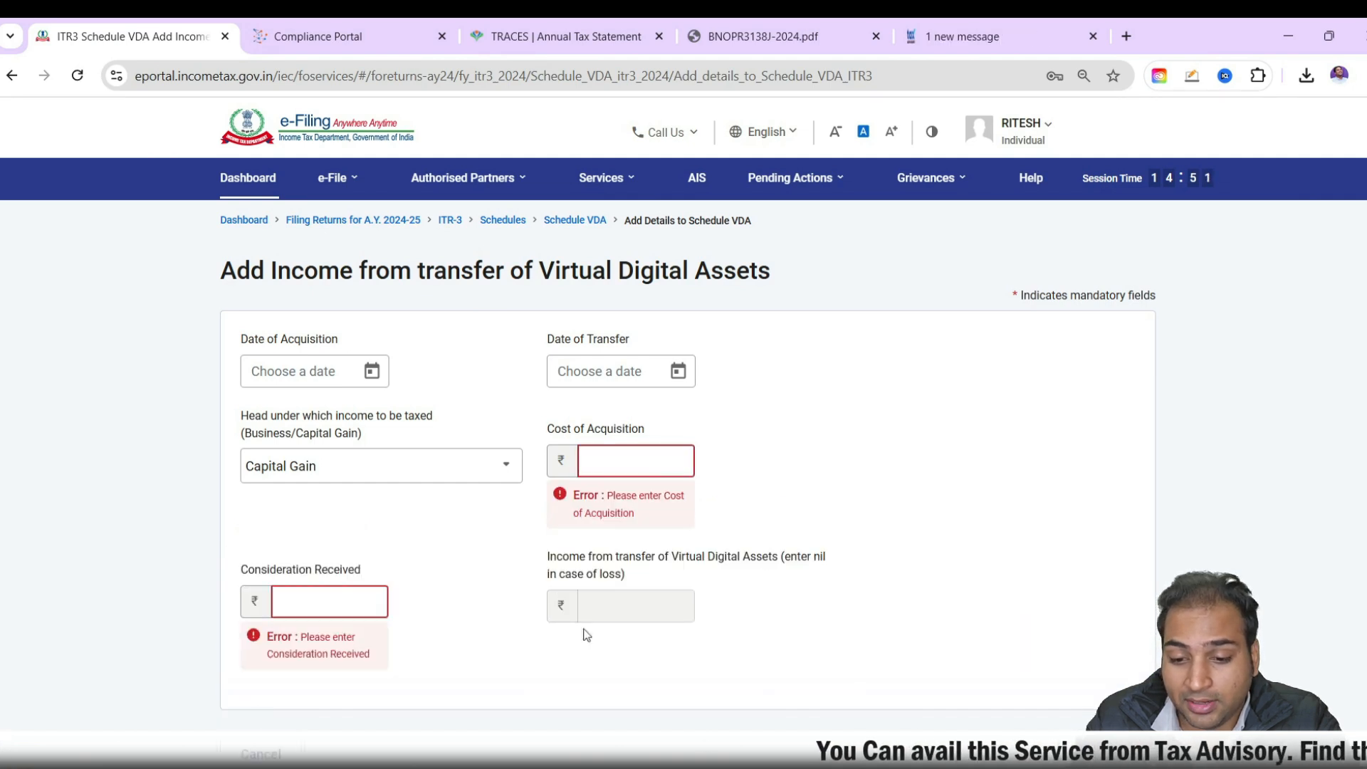
scroll(369, 578, "down", 3)
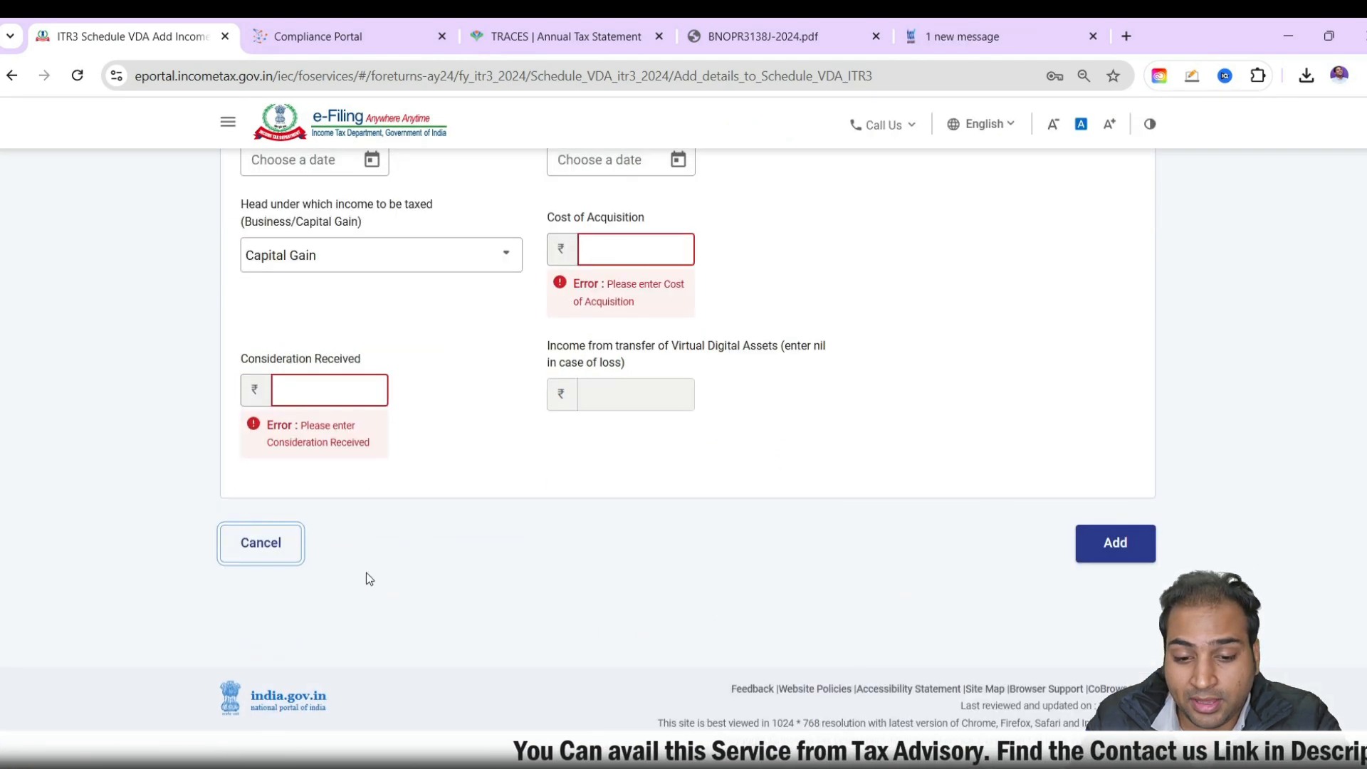
left_click(260, 543)
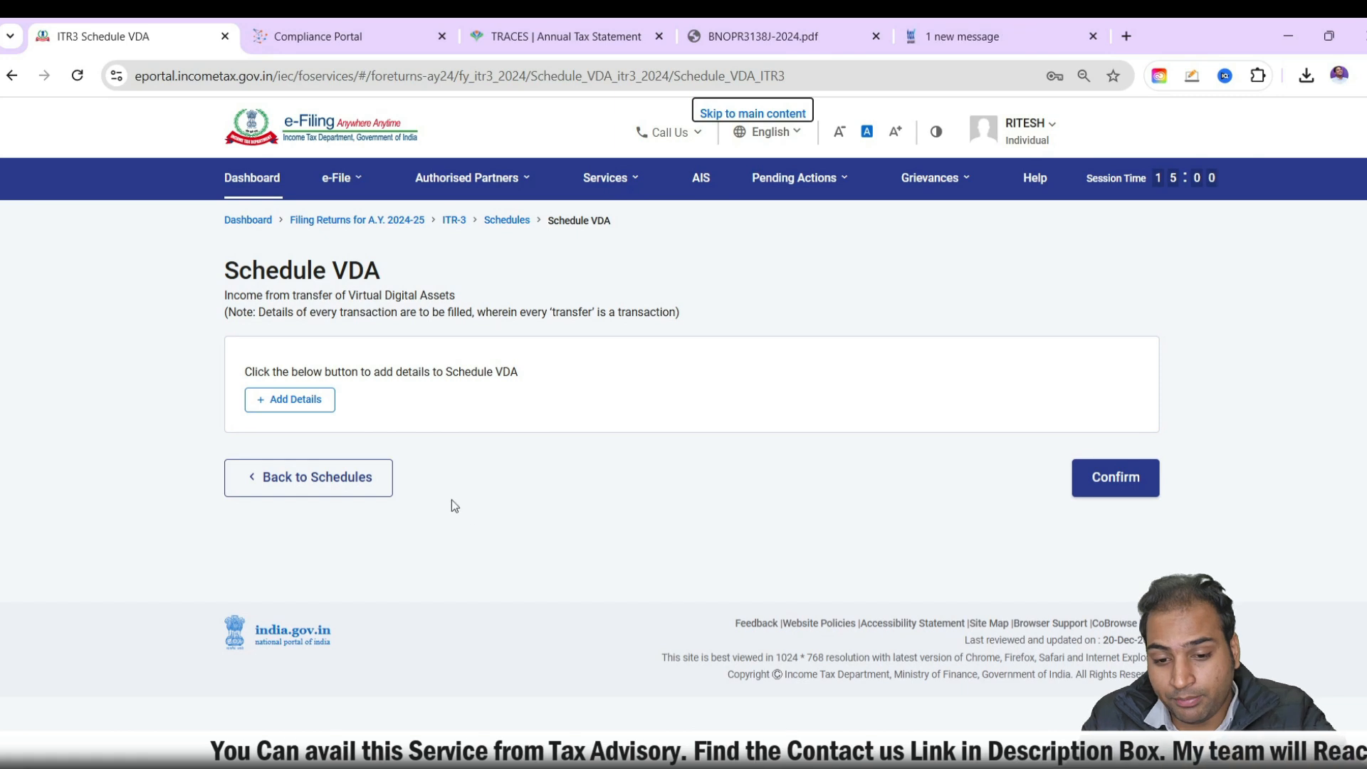
left_click(366, 488)
Review the prefilled interest income and totals in Schedule Other Sources and confirm the schedule
scroll(627, 442, "down", 5)
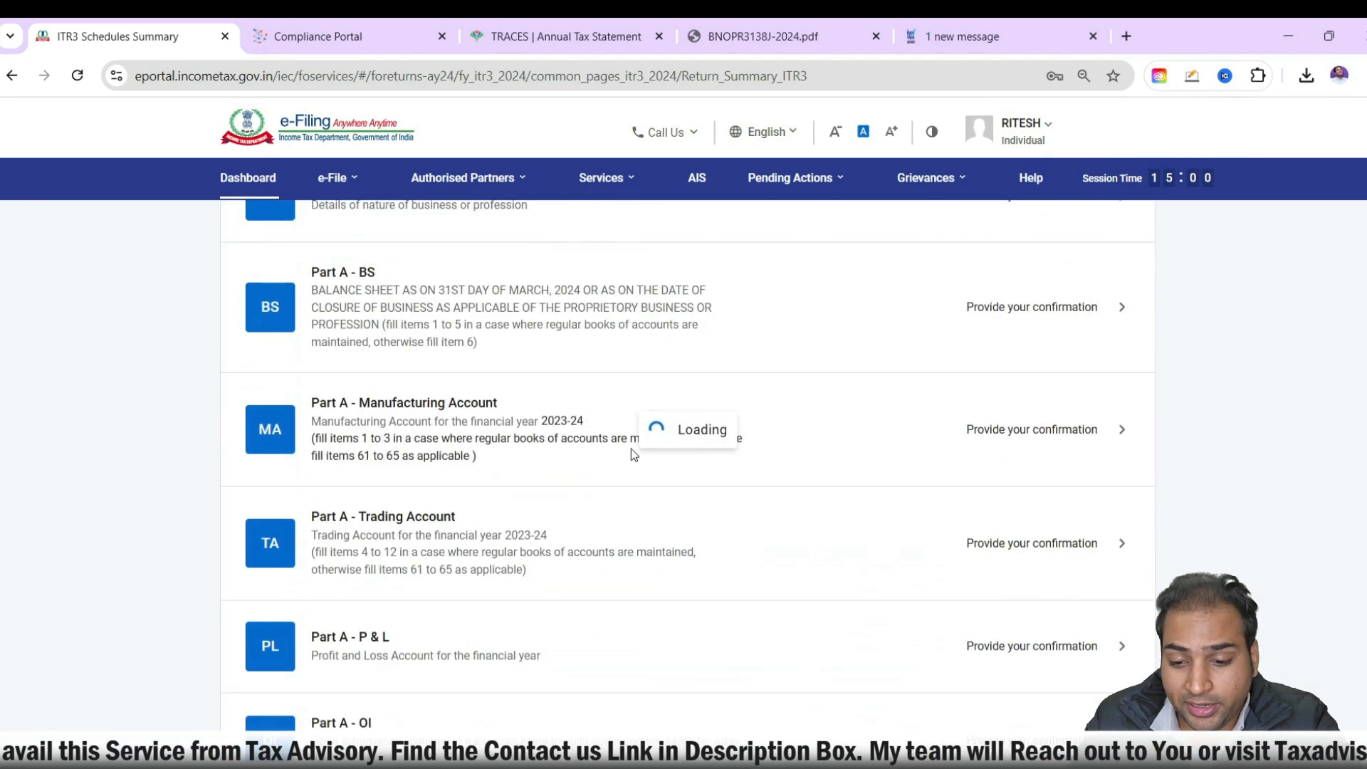
scroll(630, 454, "down", 8)
scroll(631, 463, "up", 5)
scroll(631, 465, "down", 2)
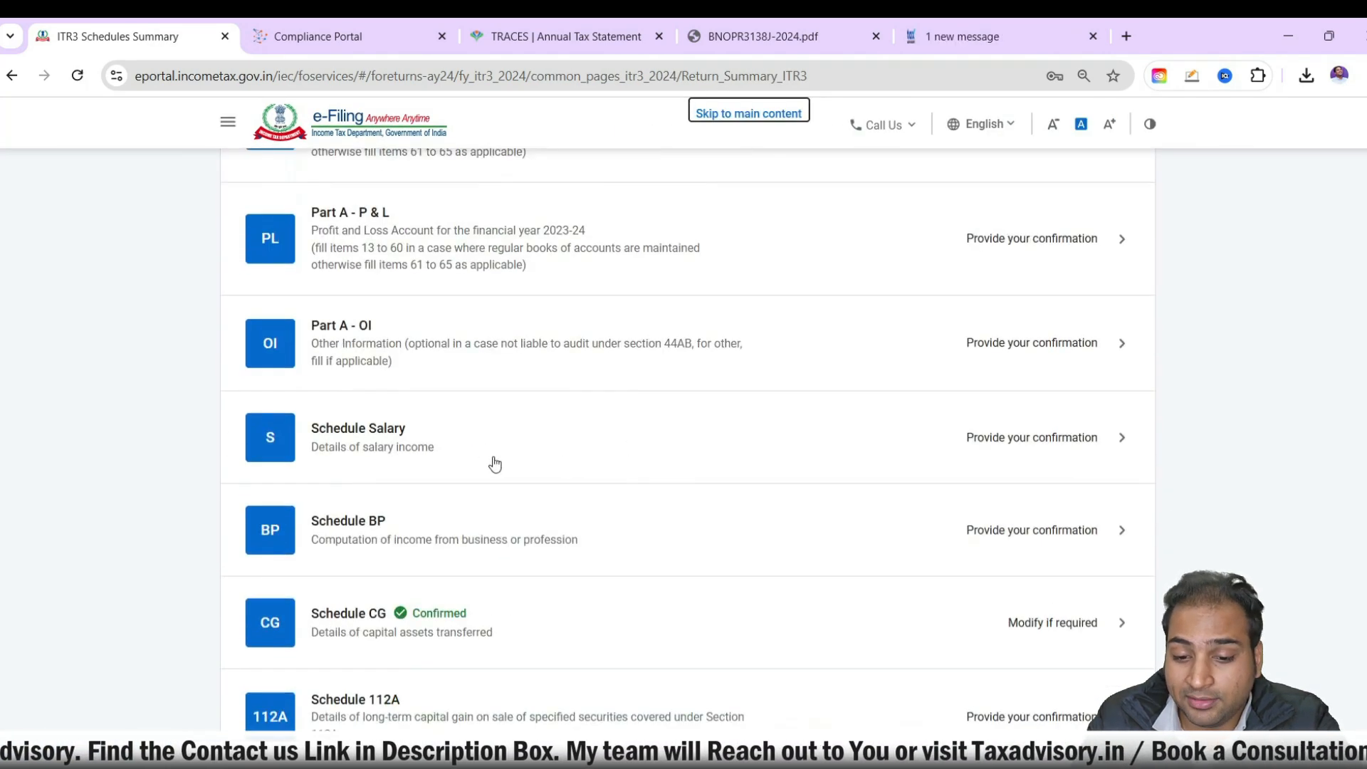
scroll(479, 449, "down", 3)
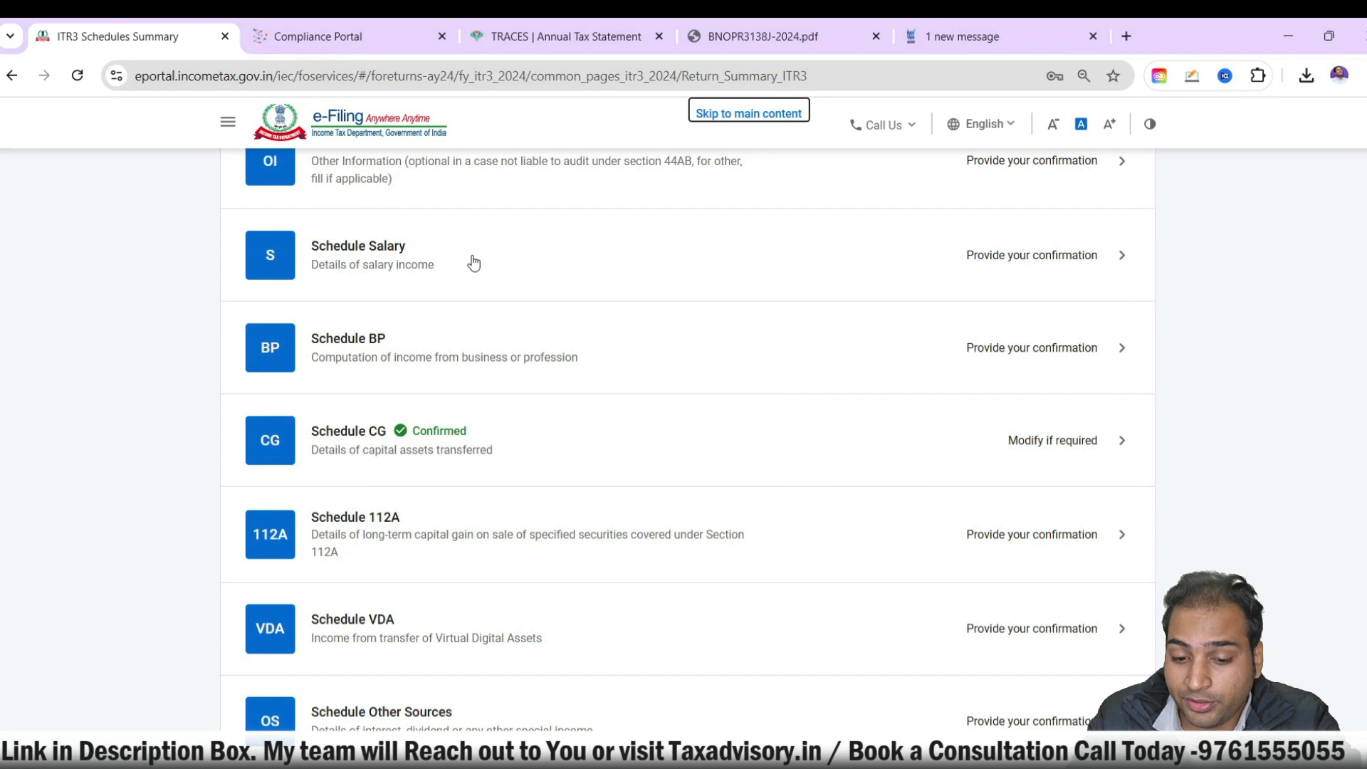
scroll(513, 285, "down", 5)
left_click(549, 366)
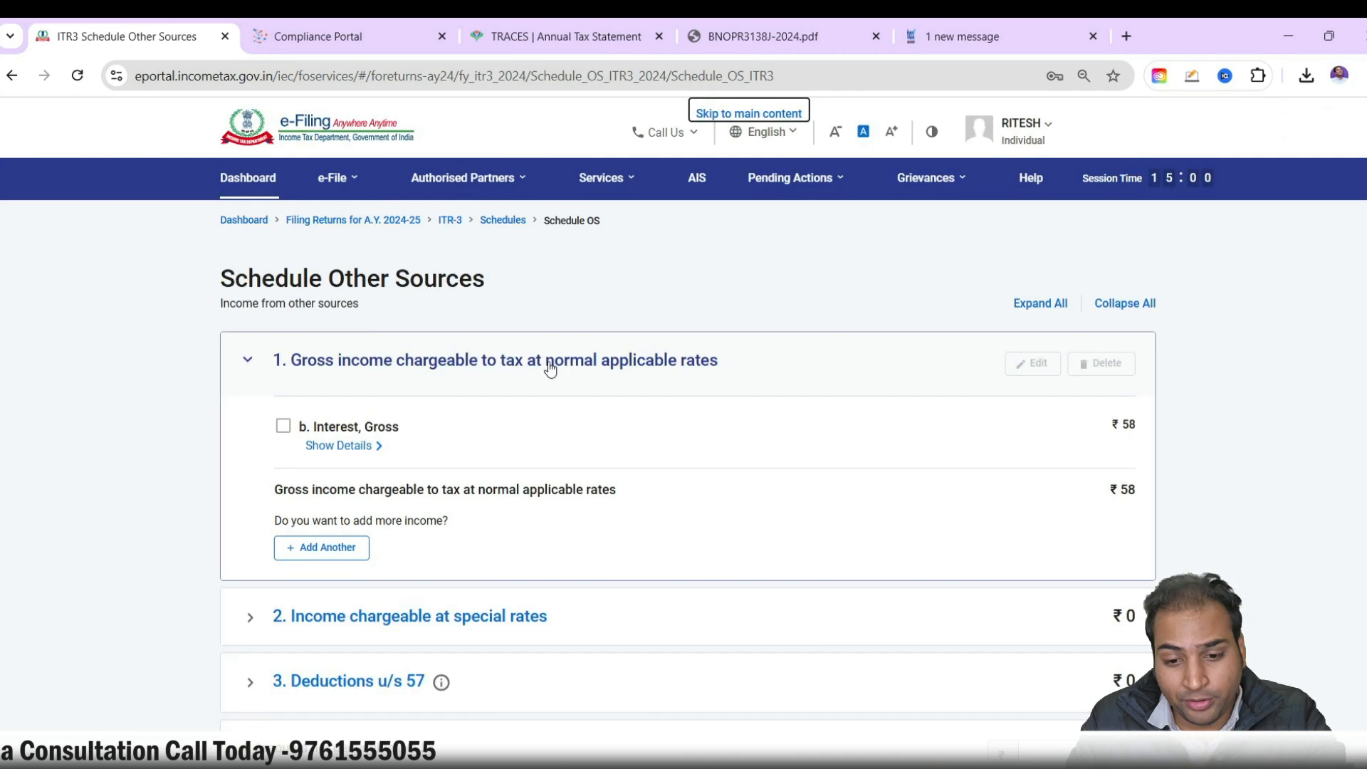
scroll(592, 571, "down", 5)
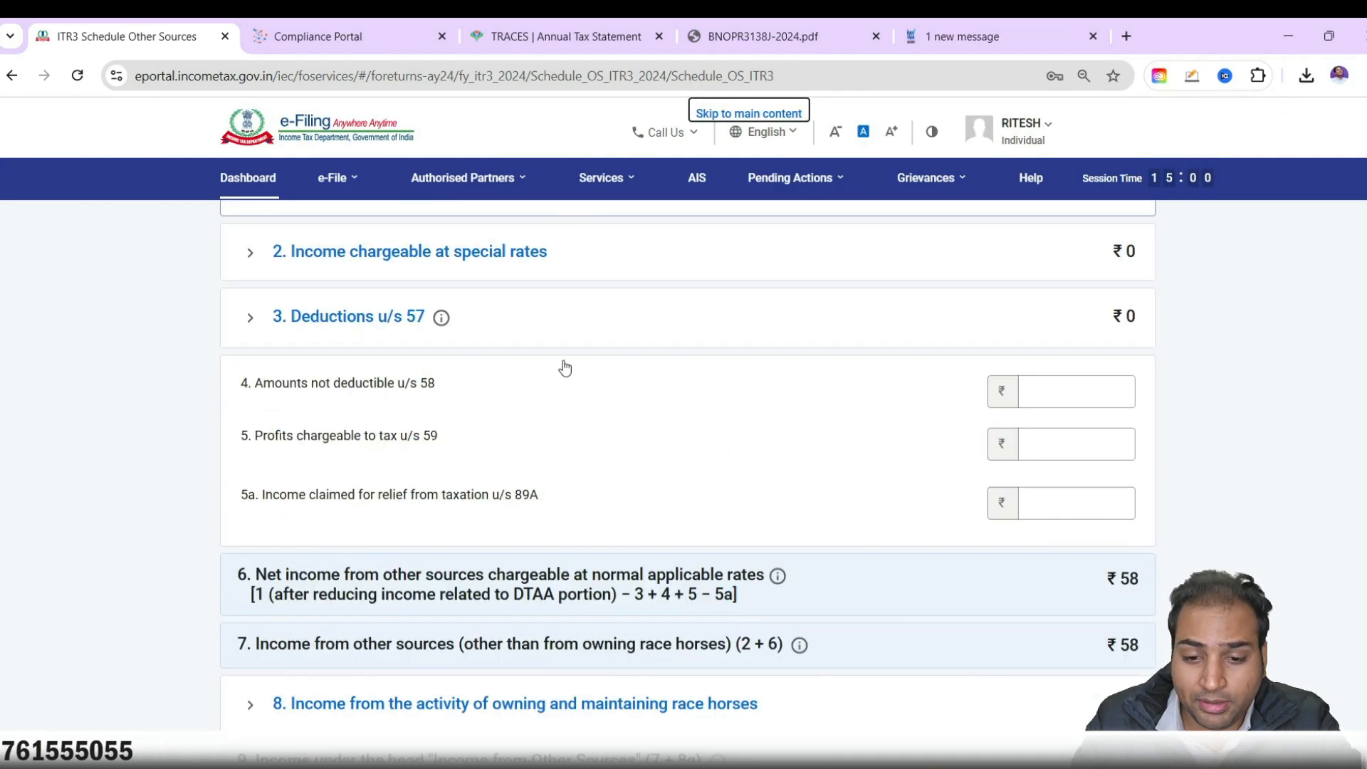
scroll(564, 369, "down", 5)
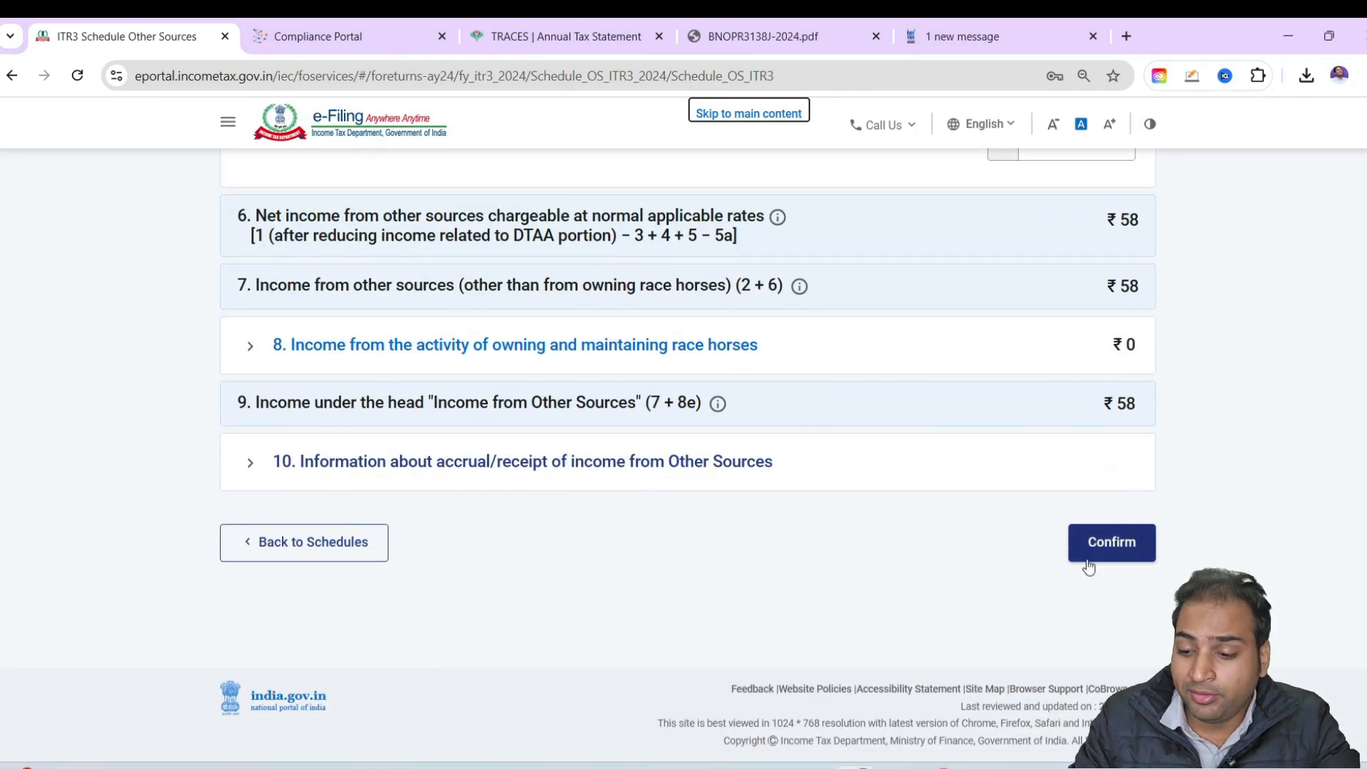
left_click(1102, 550)
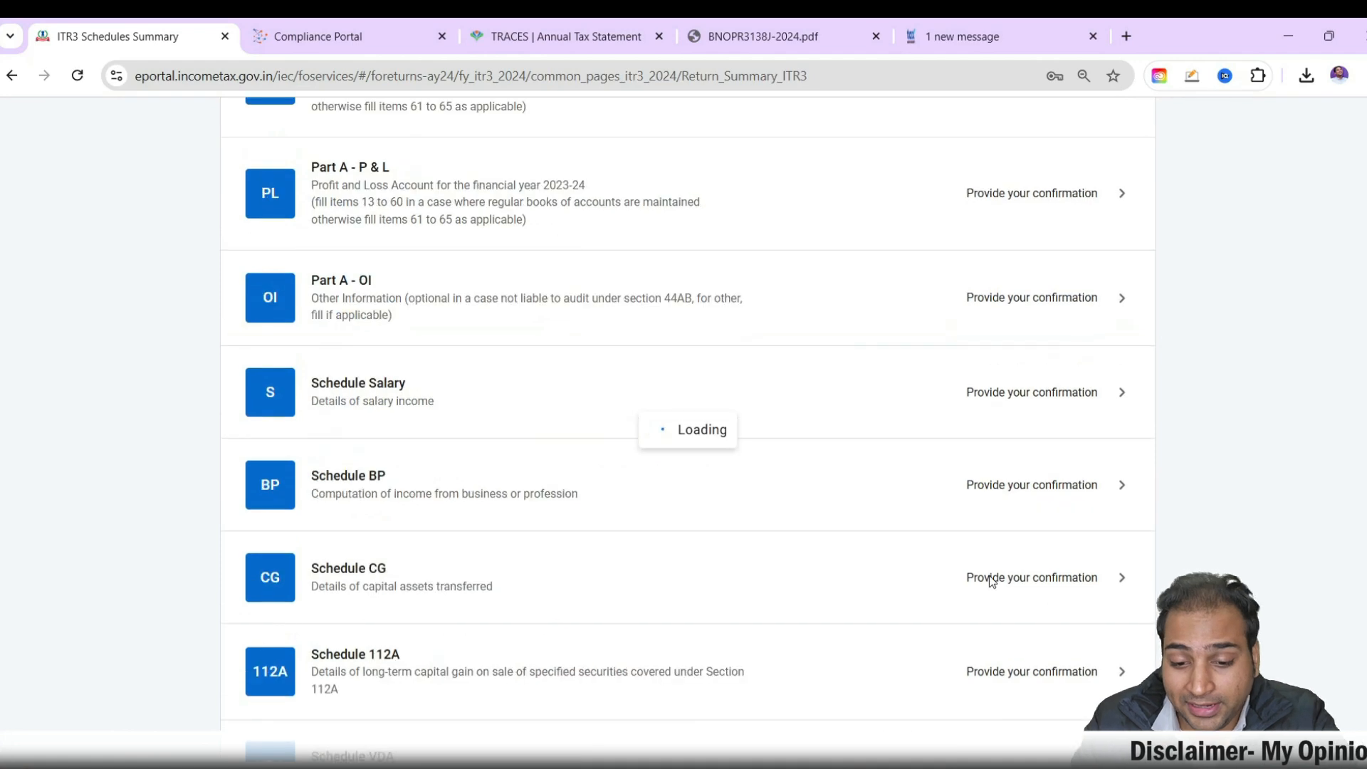
Review the current-year loss set-off in all columns of Schedule CYLA, including the loss remaining, and confirm the schedule
scroll(701, 556, "down", 7)
scroll(683, 588, "down", 15)
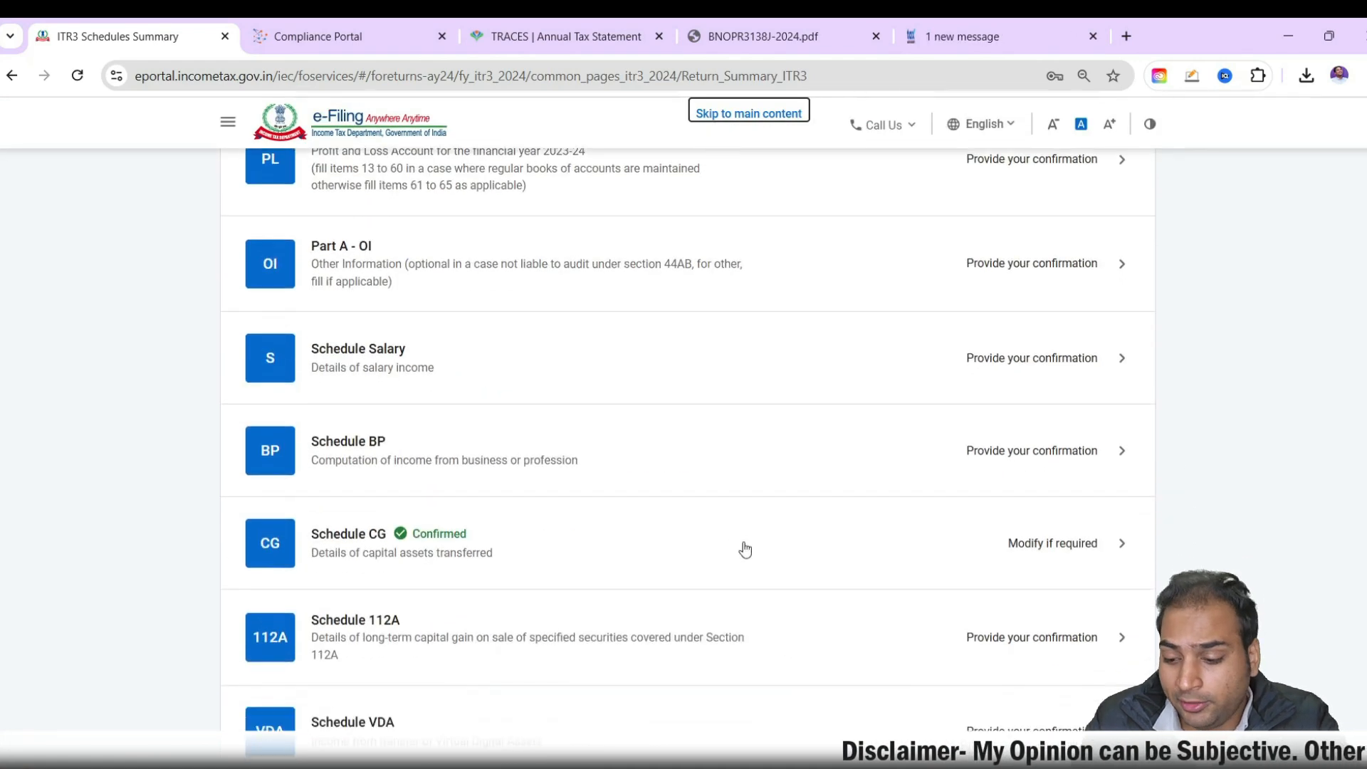
scroll(384, 431, "up", 3)
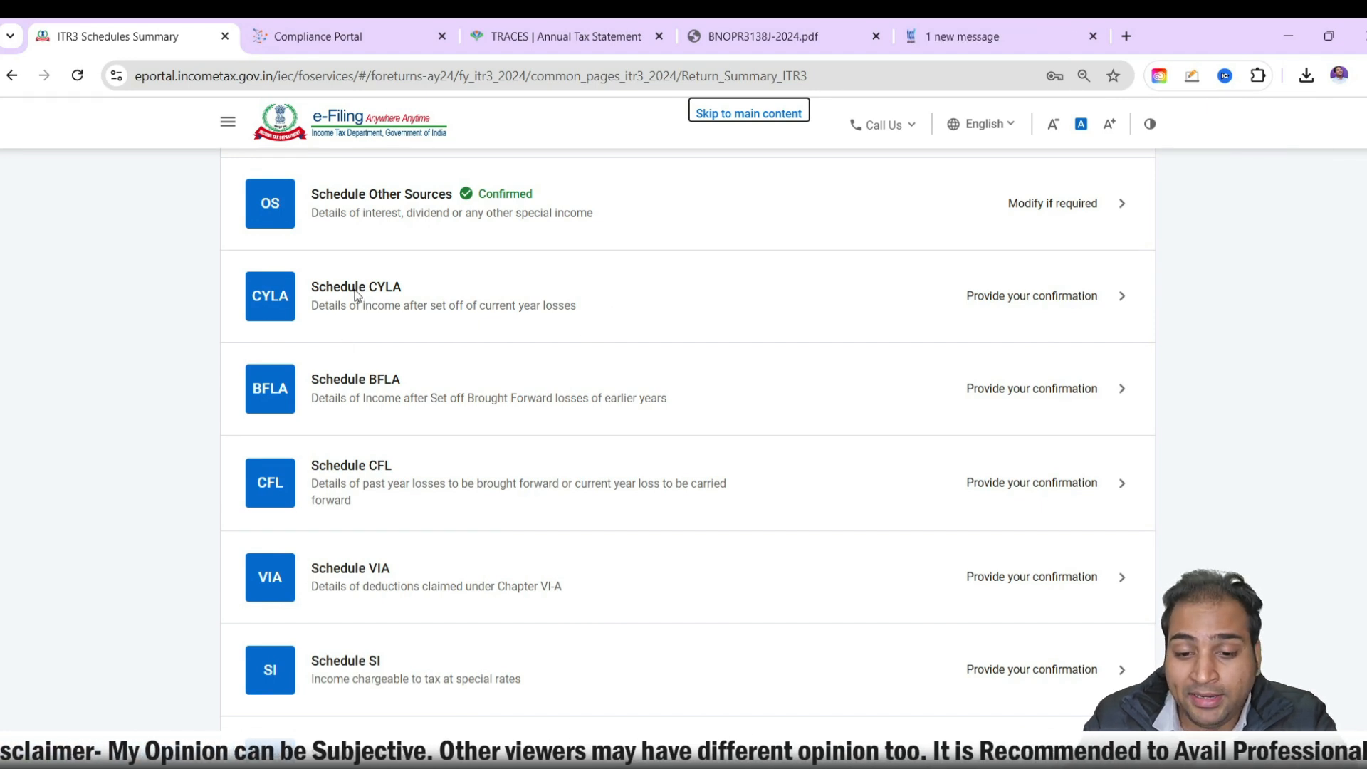
left_click(552, 299)
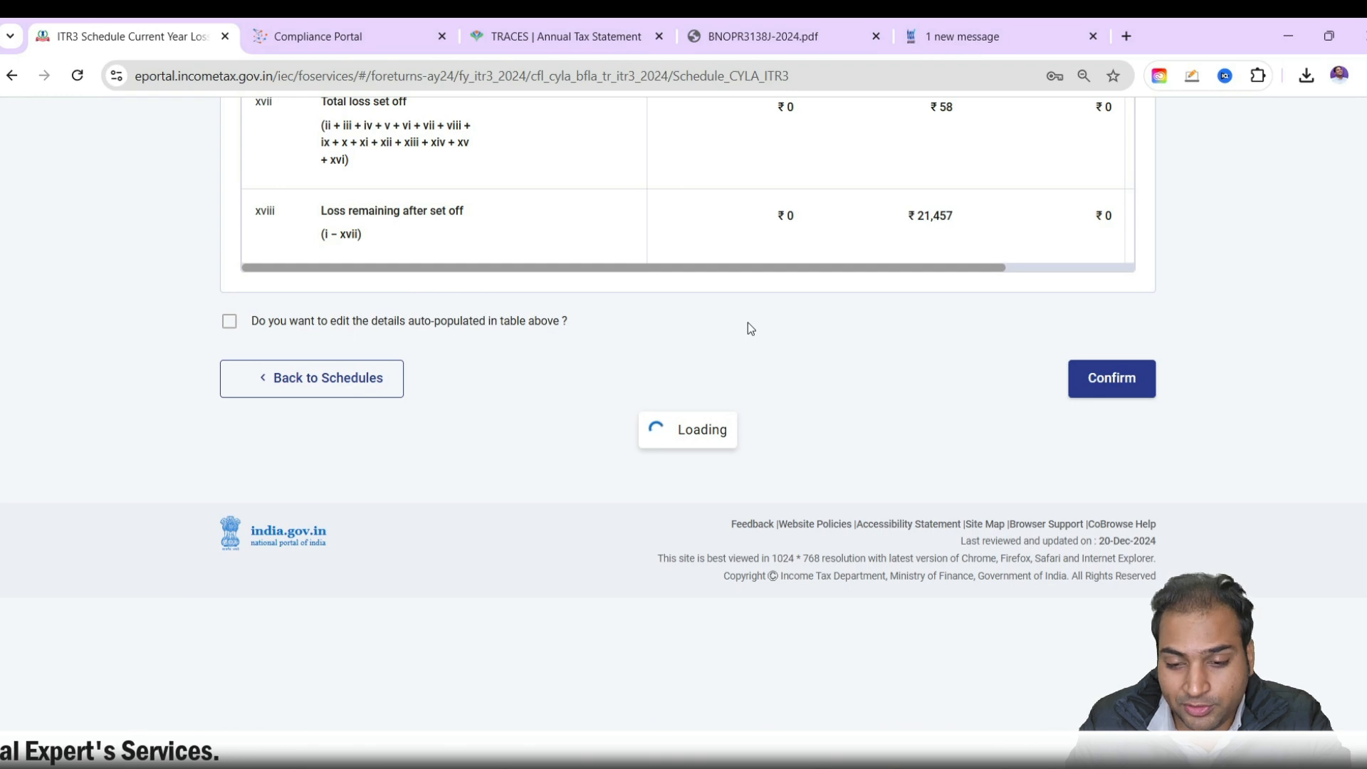
scroll(924, 535, "down", 7)
scroll(924, 536, "down", 6)
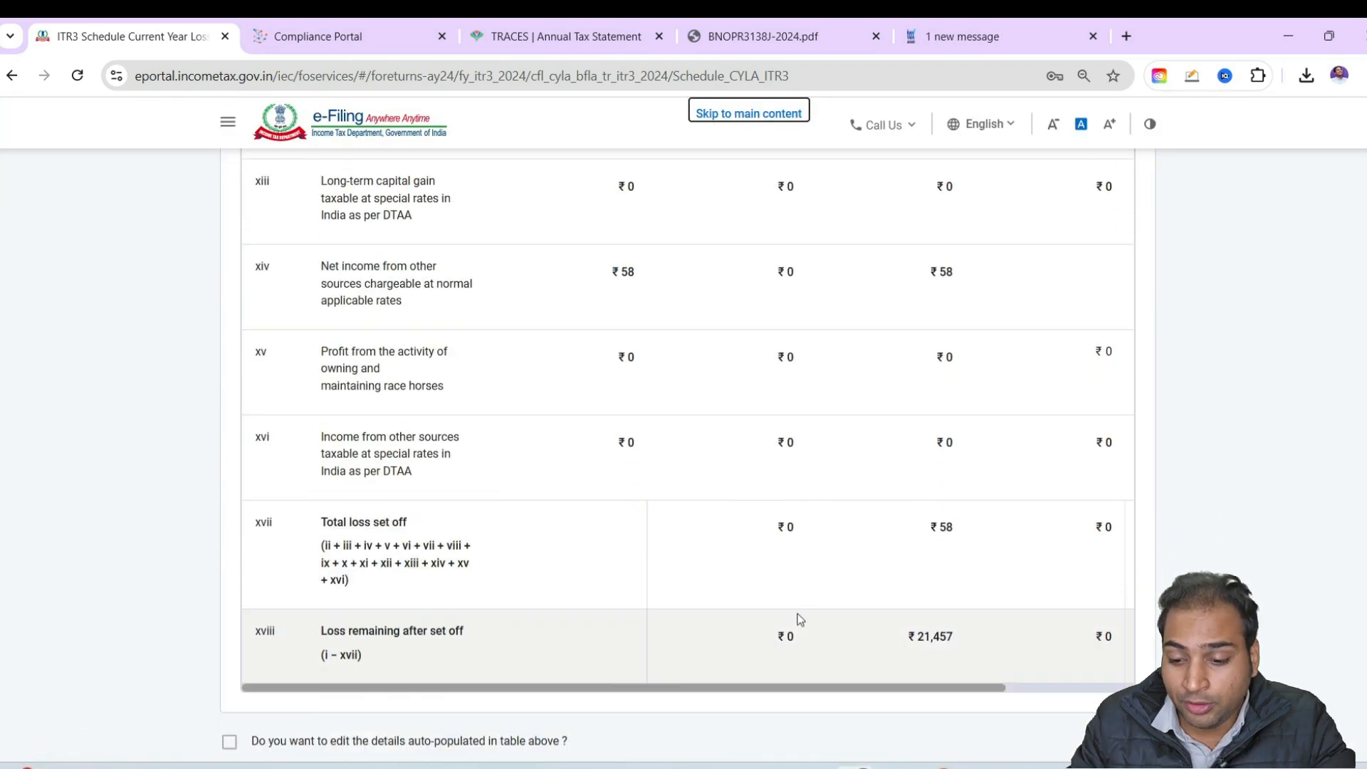
left_click_drag(836, 687, 965, 687)
scroll(696, 514, "up", 12)
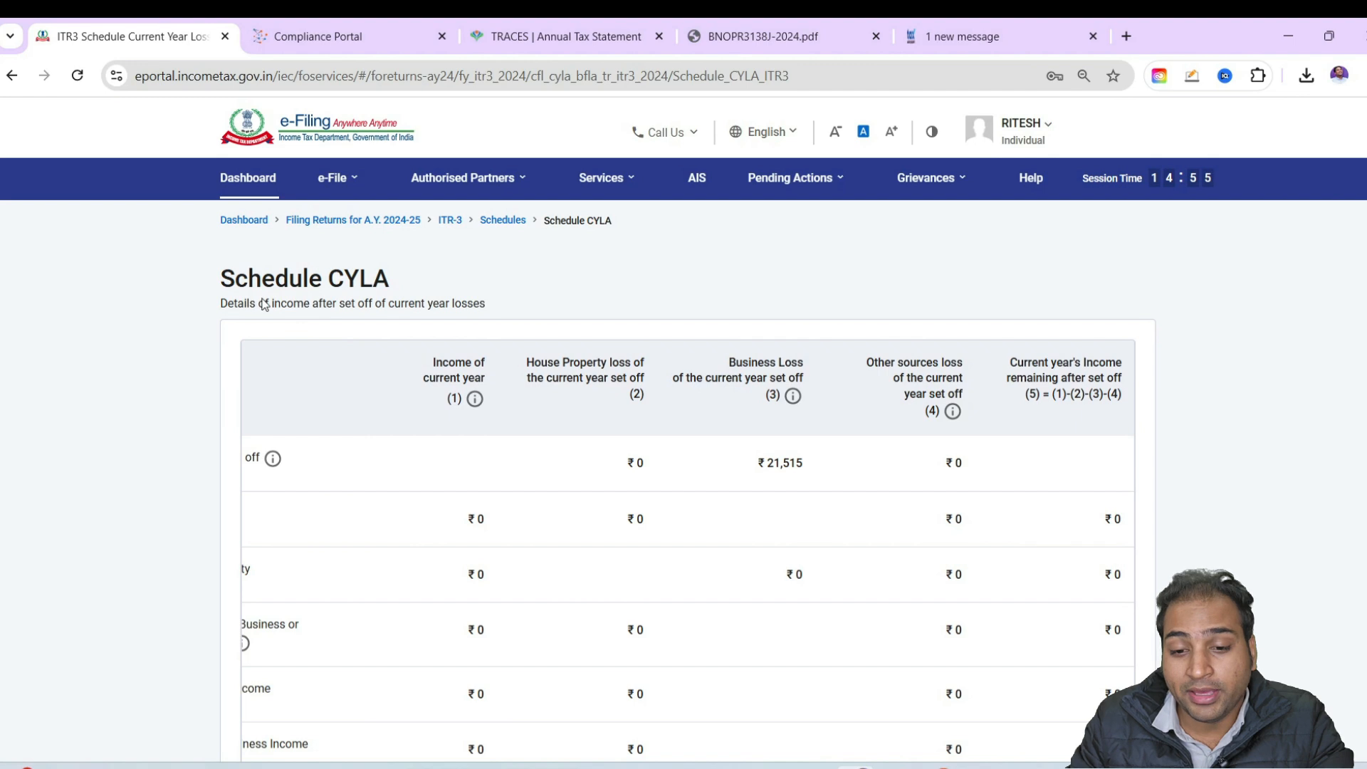
left_click_drag(418, 318, 505, 309)
scroll(1039, 369, "down", 12)
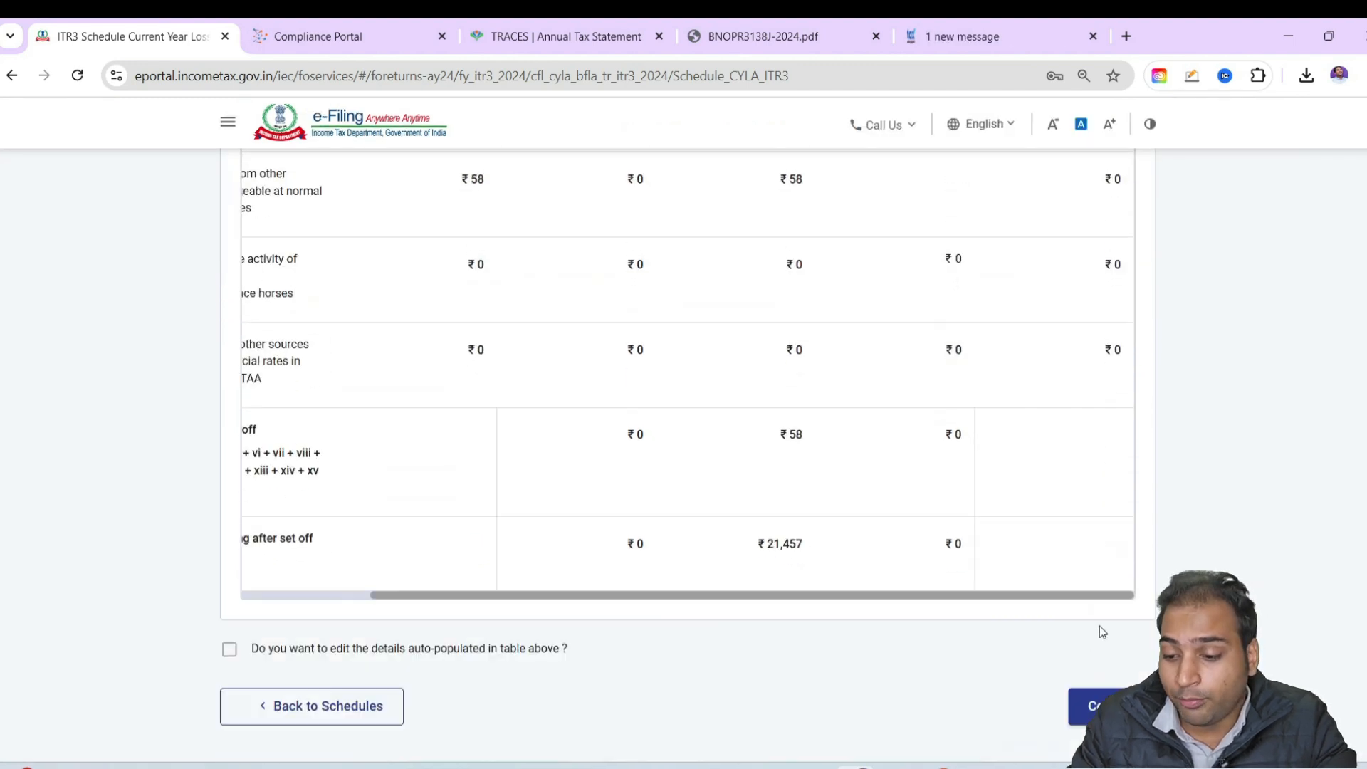
left_click(1112, 706)
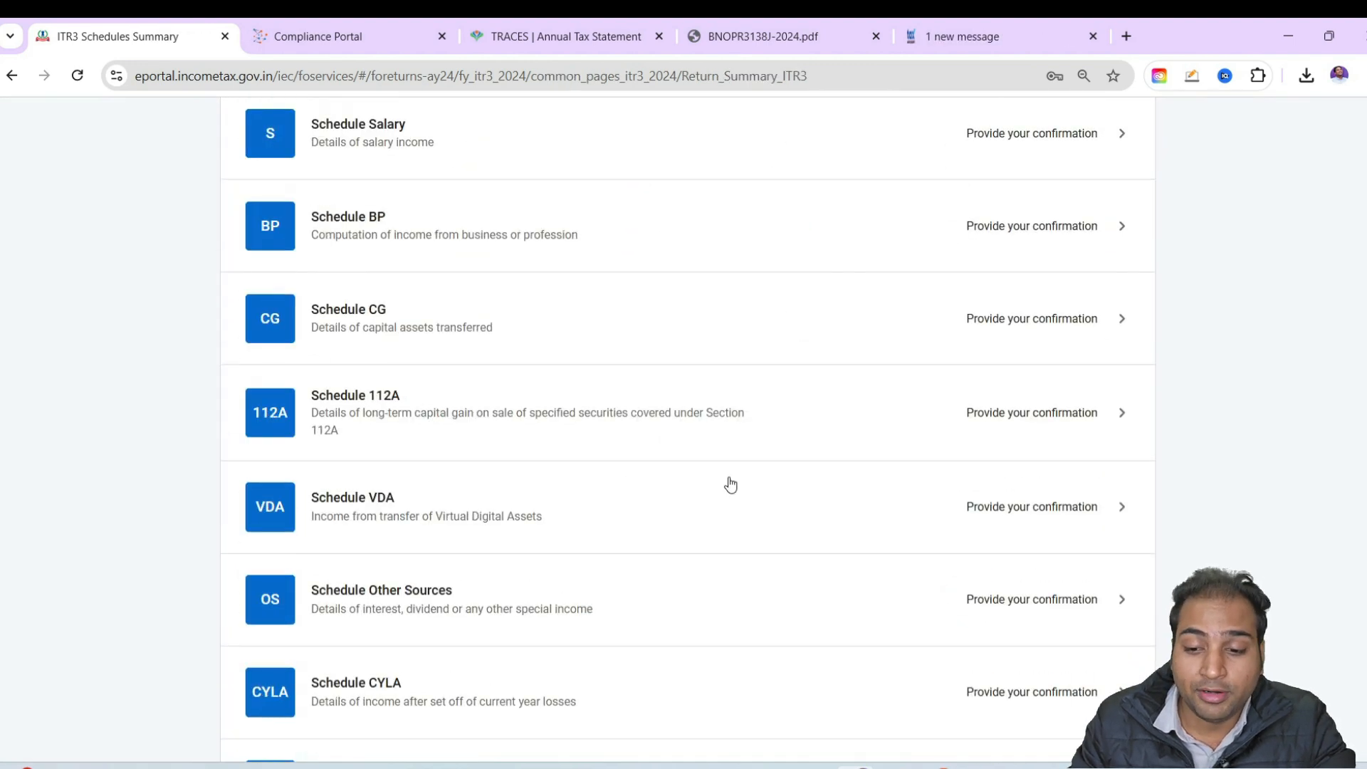
Review the brought-forward loss set-off in Schedule BFLA, compute the set-off and continue past the section 234C quarterly interest notice
scroll(737, 489, "down", 20)
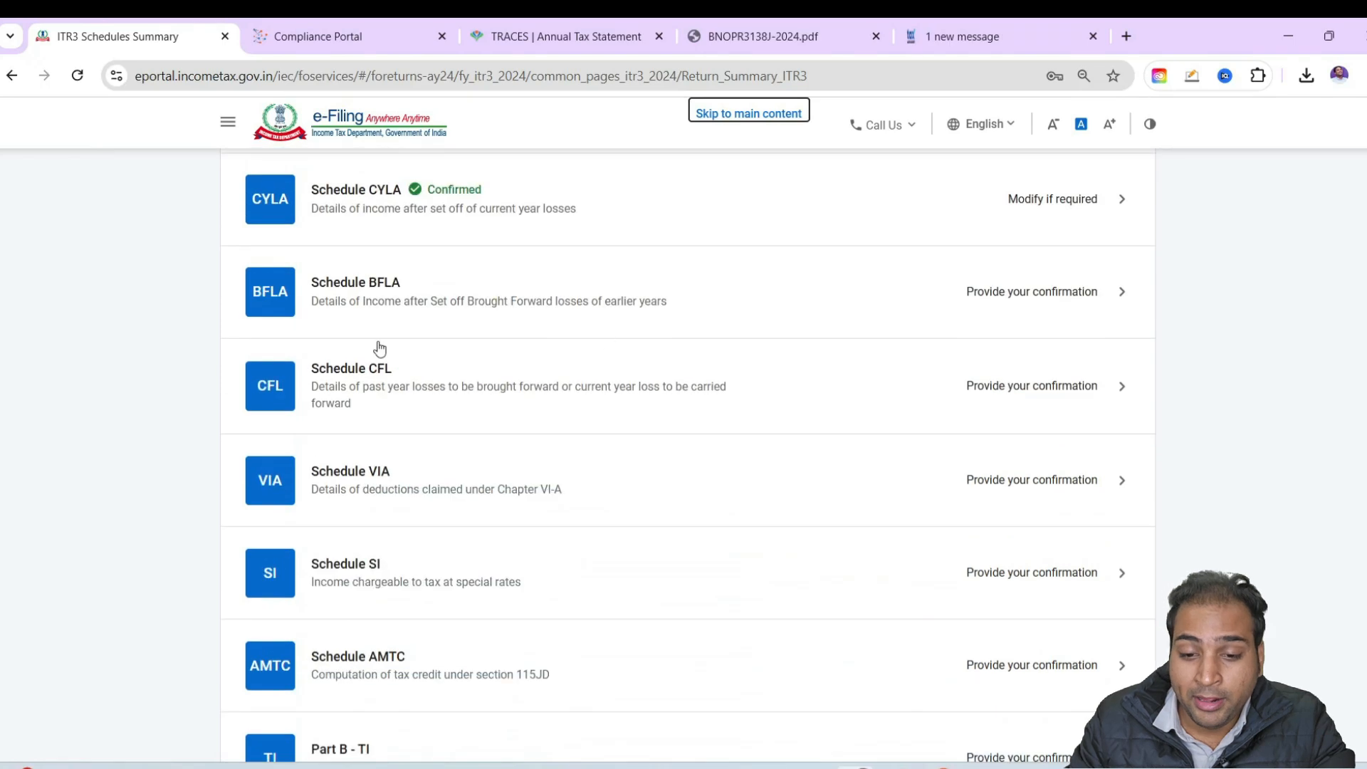
left_click(632, 323)
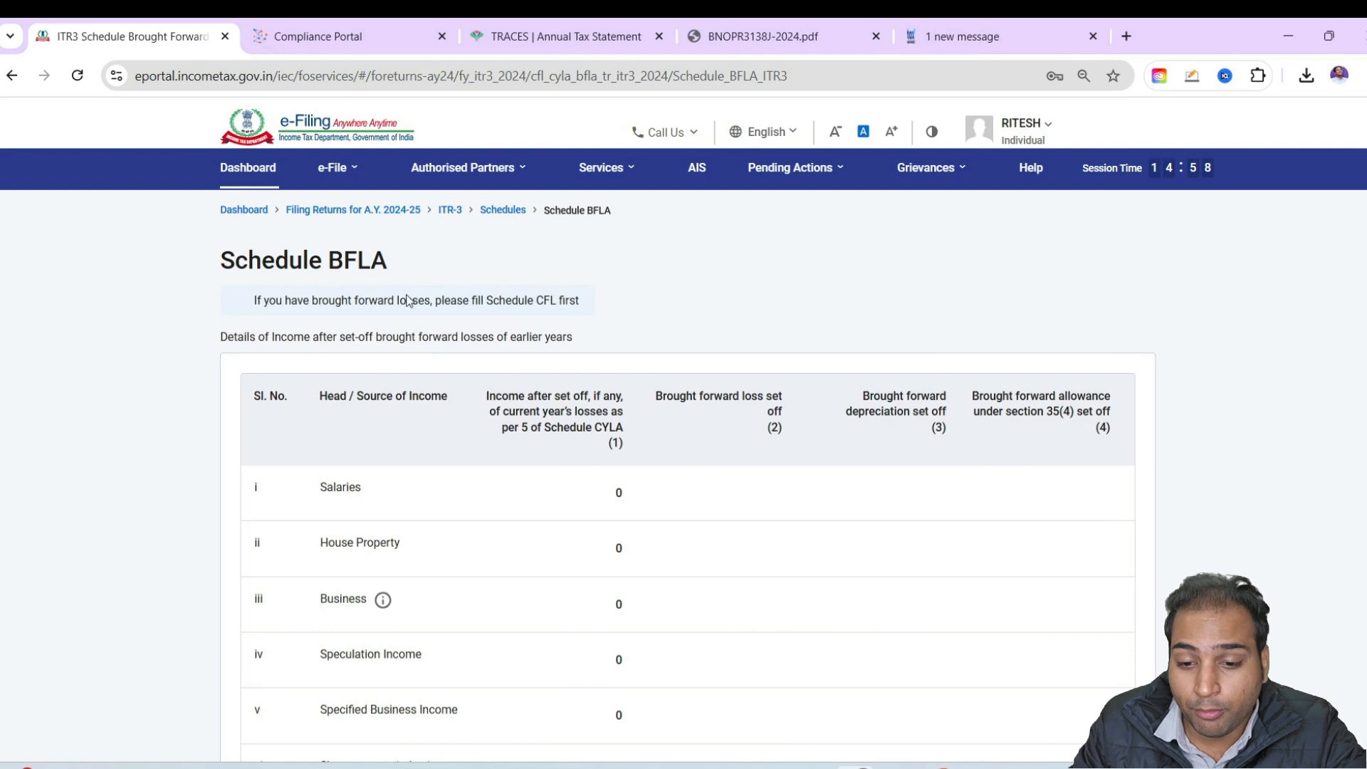
left_click_drag(500, 302, 683, 413)
scroll(902, 464, "down", 6)
left_click(1325, 482)
scroll(1127, 487, "down", 9)
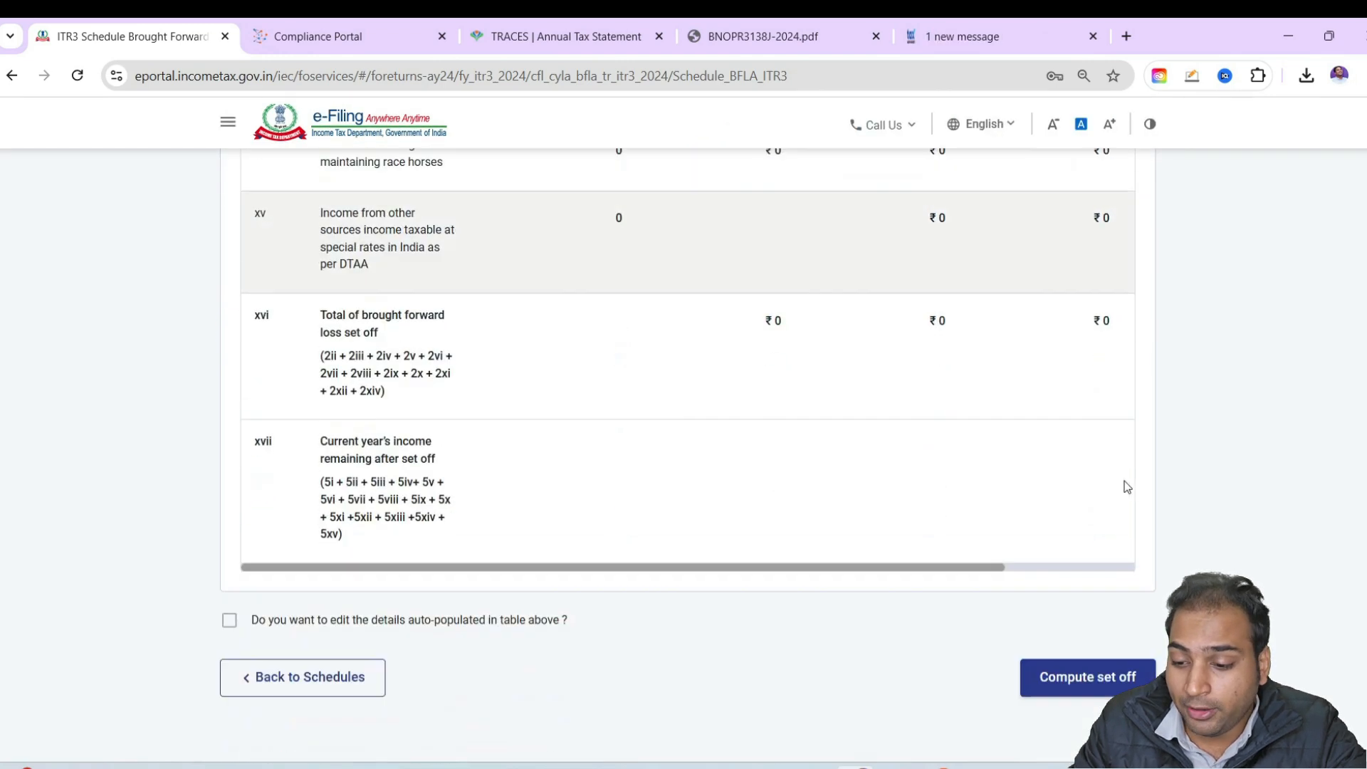
left_click(1104, 692)
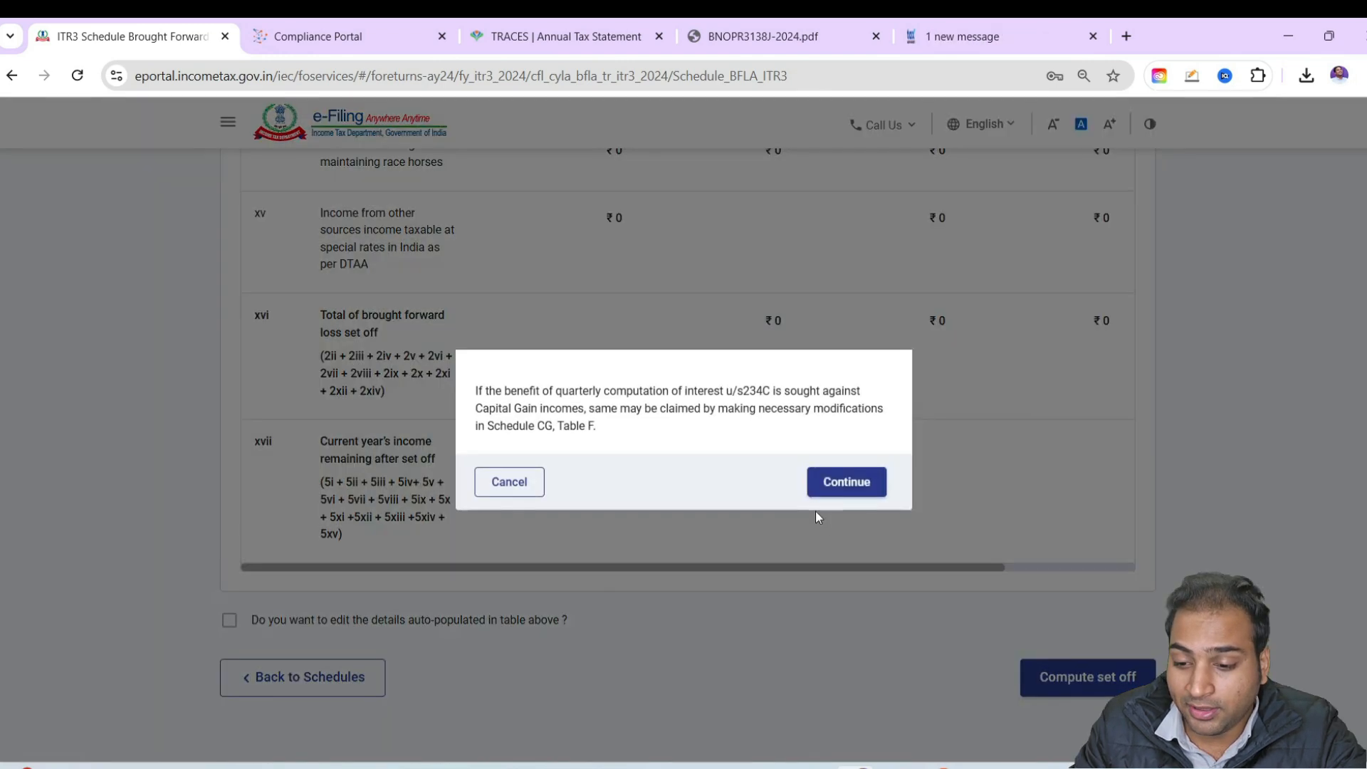
left_click(828, 493)
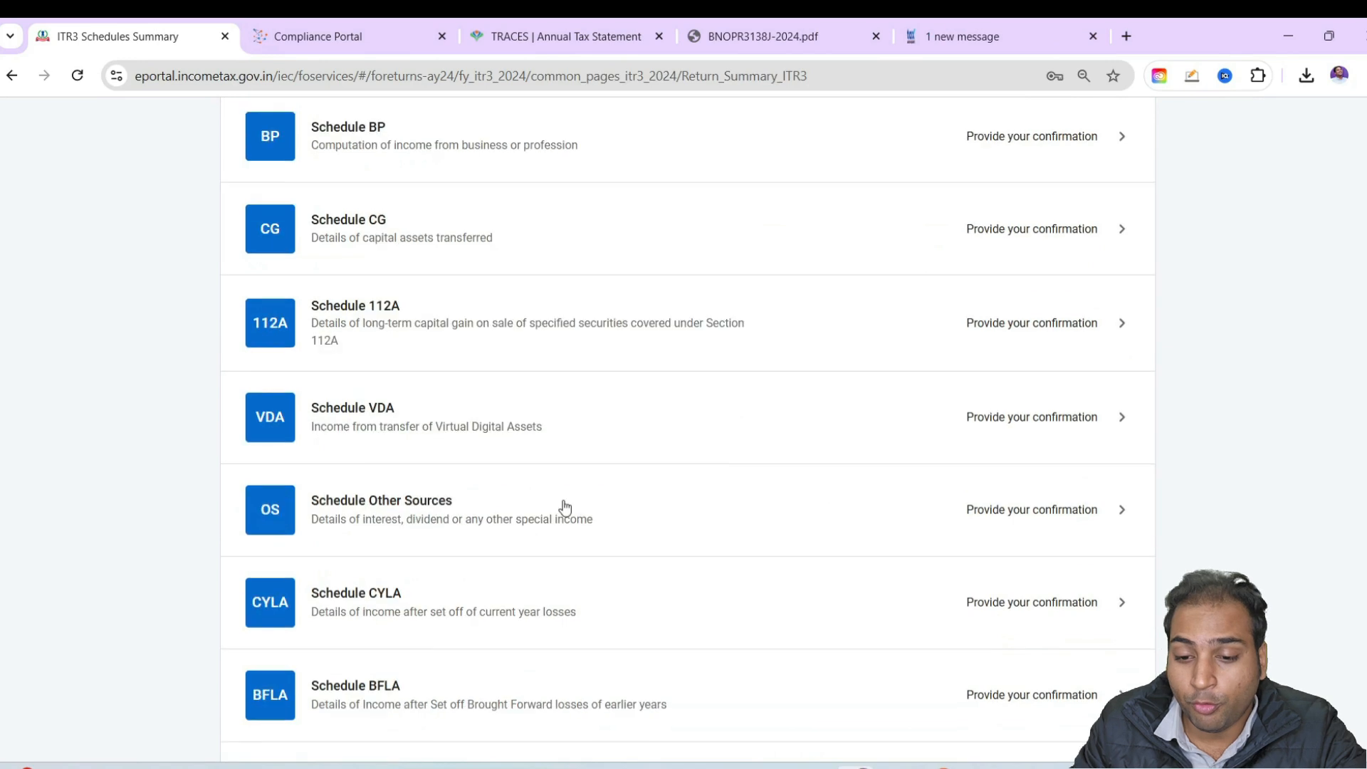
Review the losses to be carried forward in Schedule CFL and compute the set-off to confirm the schedule
scroll(564, 509, "up", 4)
scroll(564, 509, "down", 15)
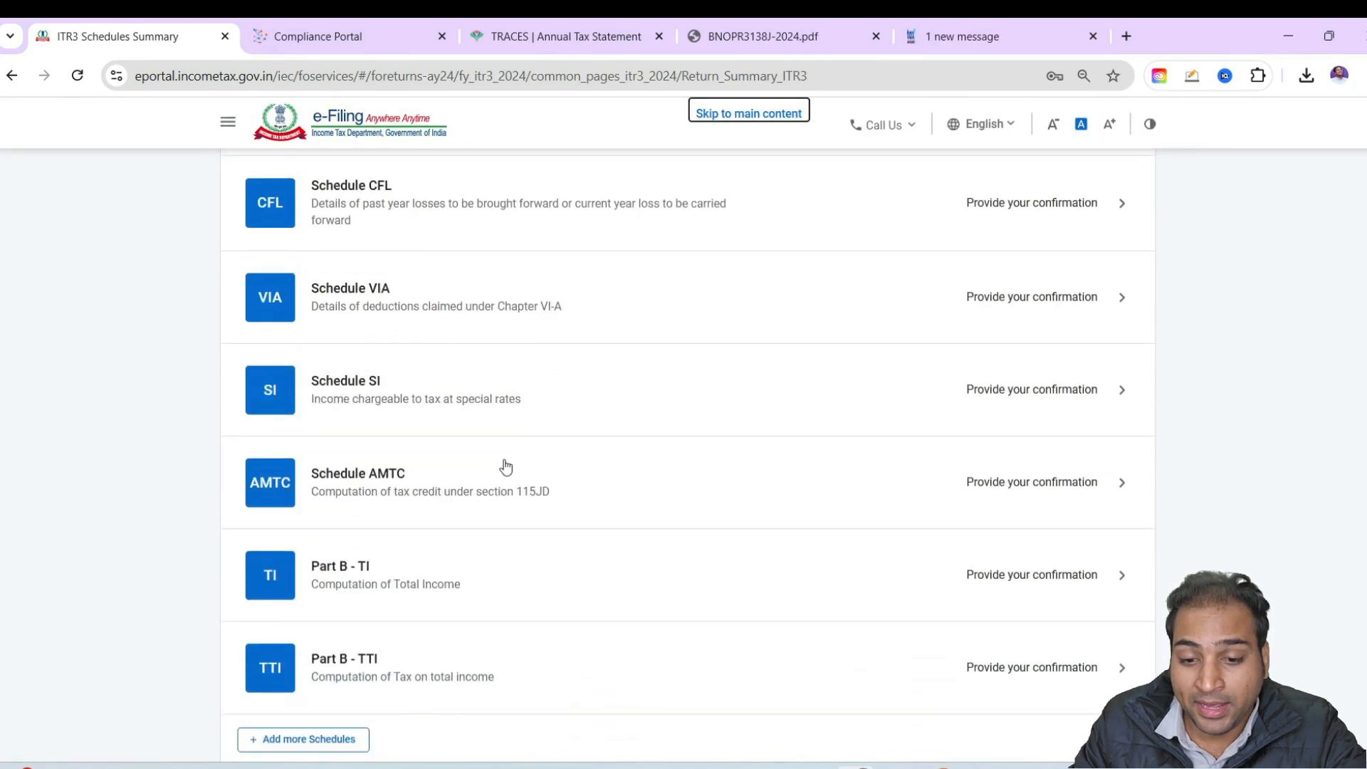
scroll(553, 280, "up", 2)
left_click(550, 283)
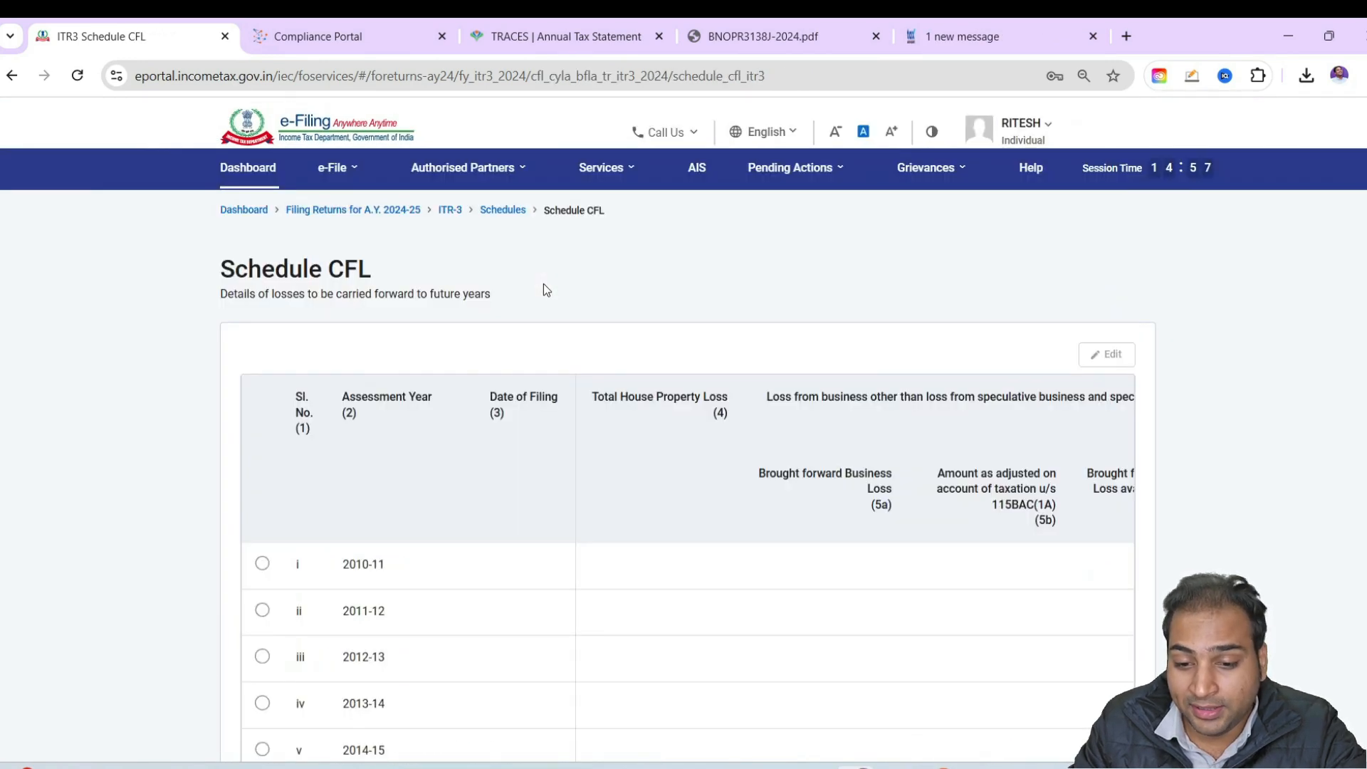
scroll(689, 568, "down", 12)
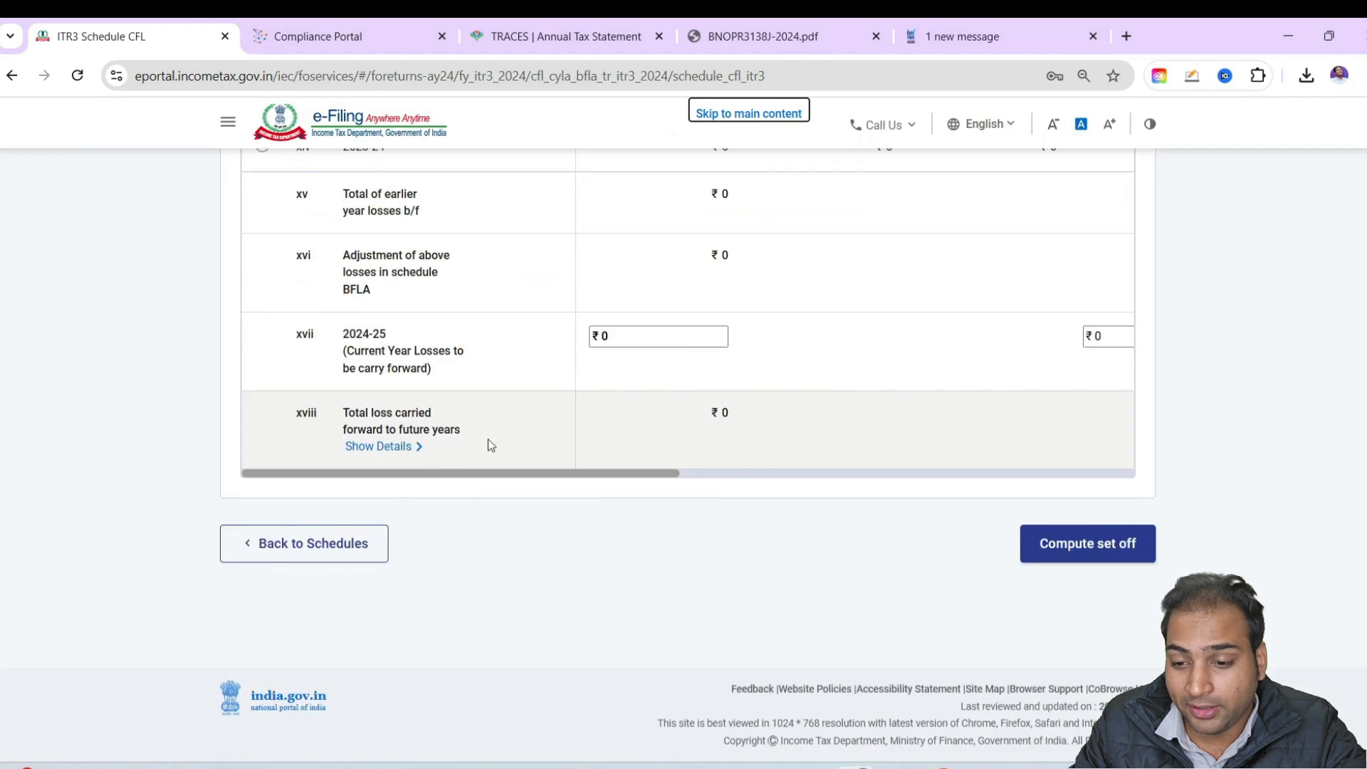
scroll(622, 415, "up", 2)
scroll(890, 599, "down", 4)
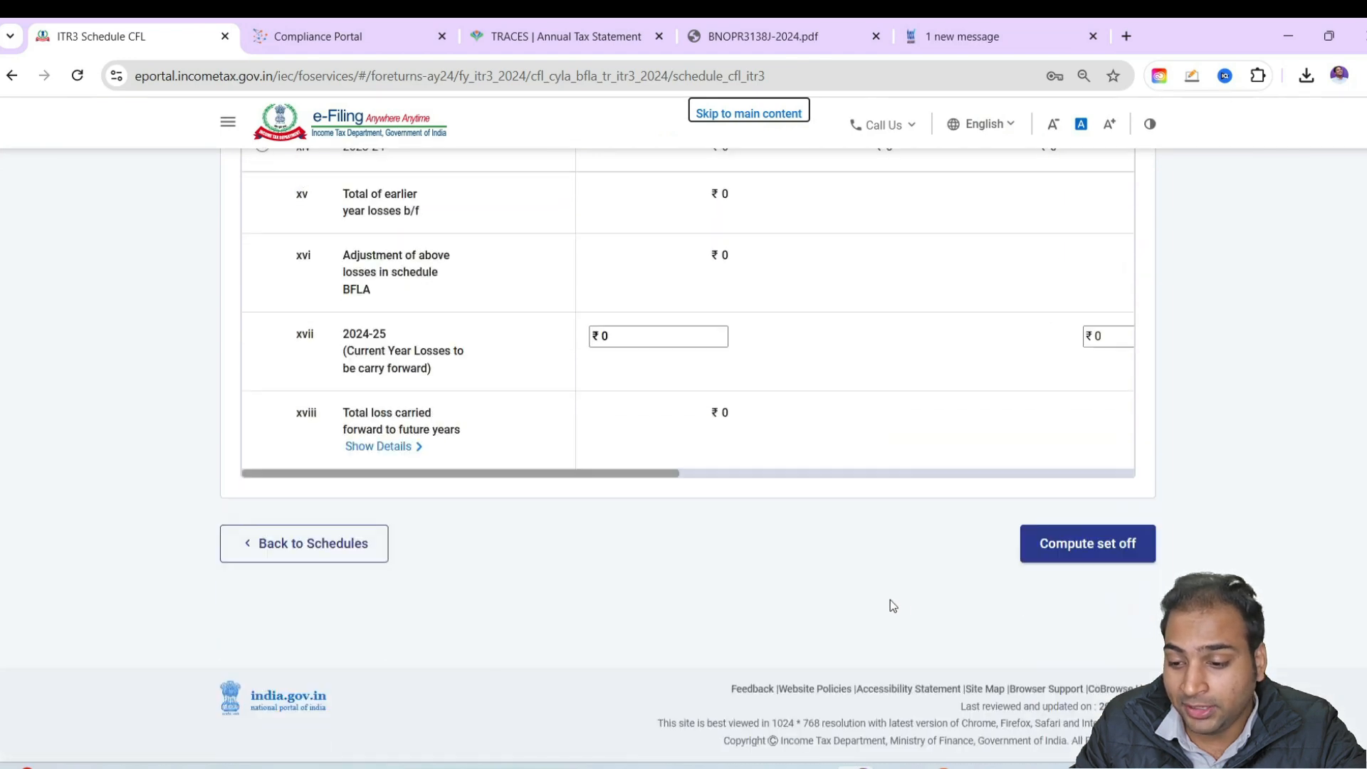
left_click(1045, 541)
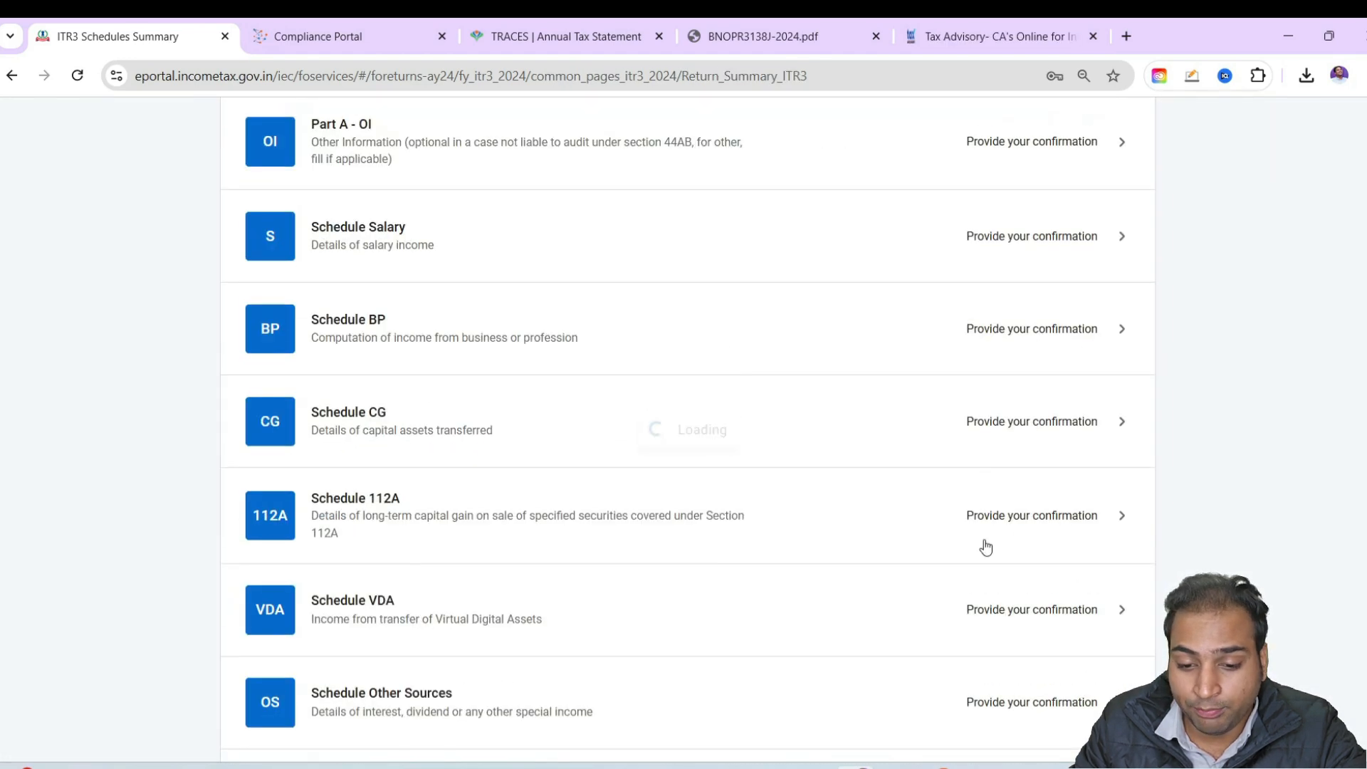
Review the total income computation in Part B - TI and confirm it
scroll(986, 547, "down", 15)
scroll(783, 549, "up", 6)
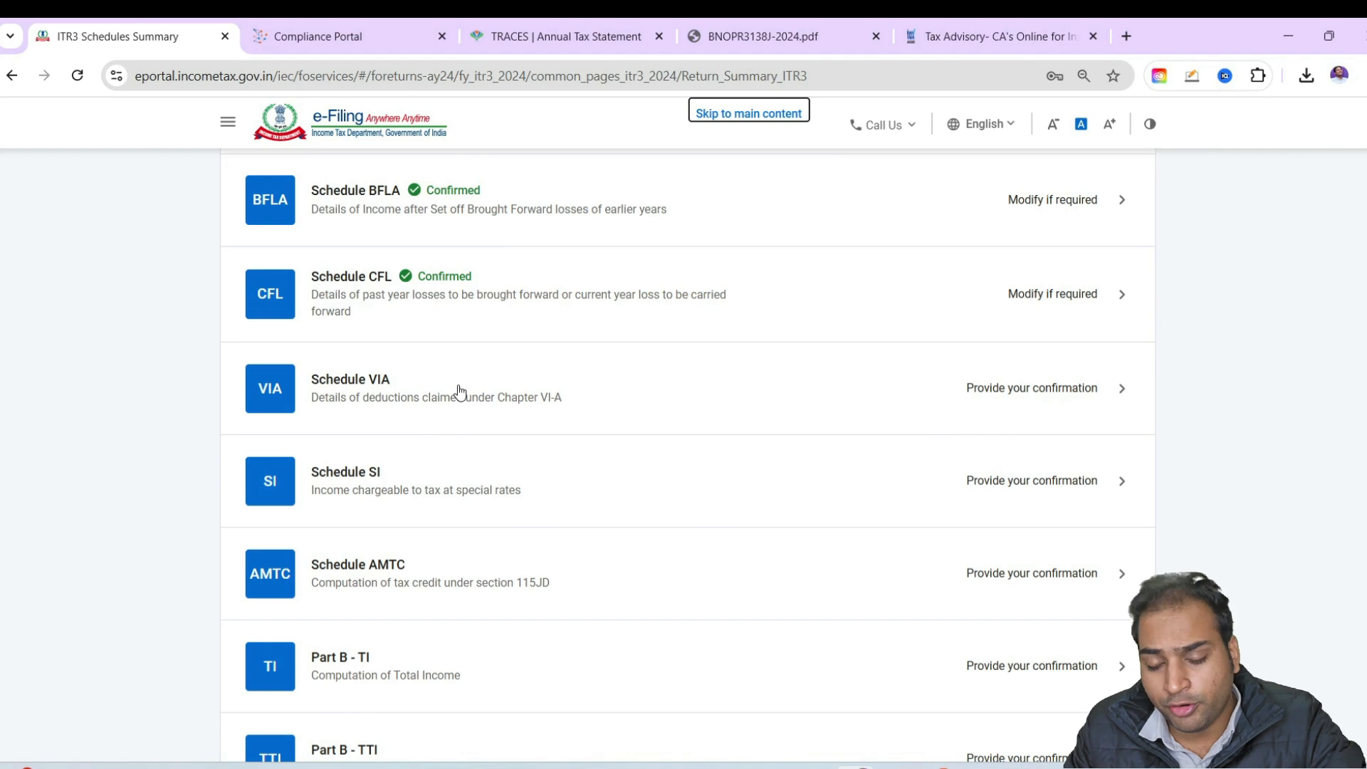
scroll(591, 455, "down", 3)
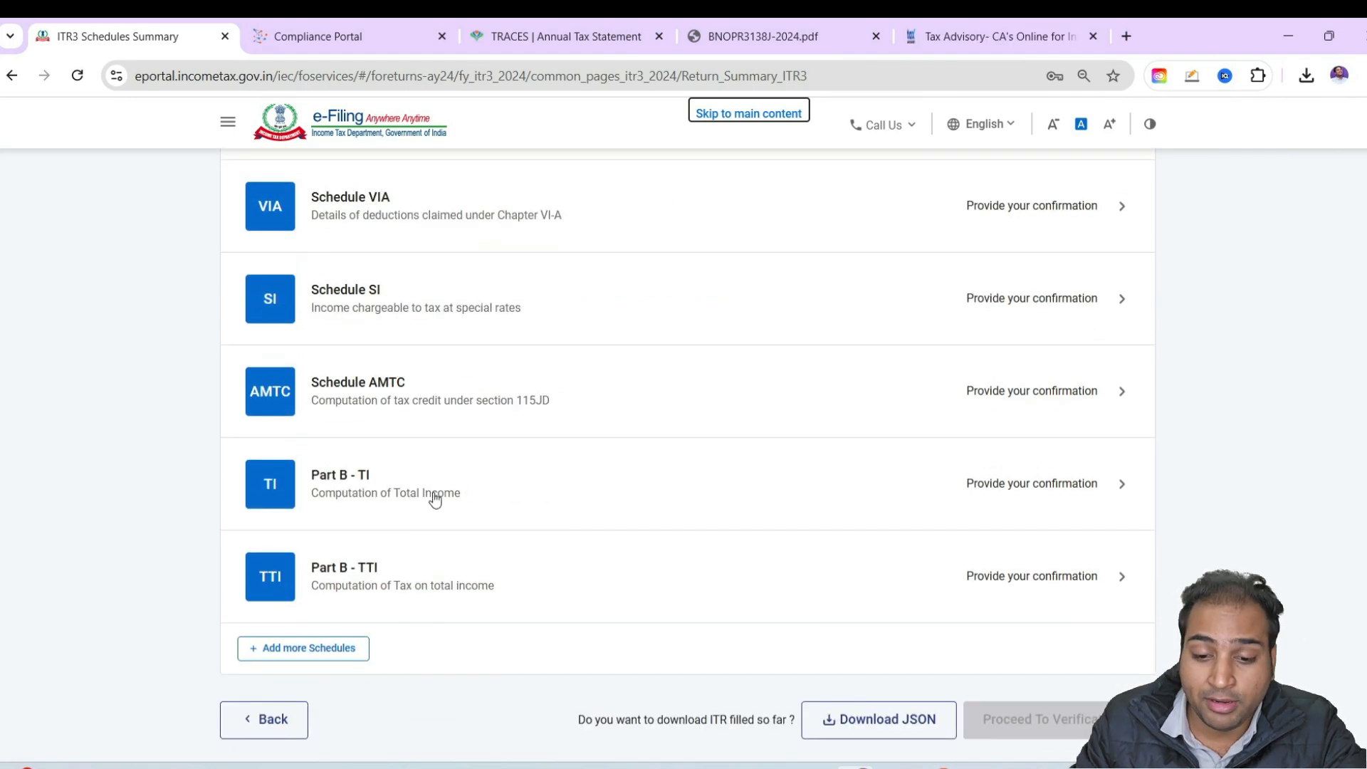
left_click(491, 483)
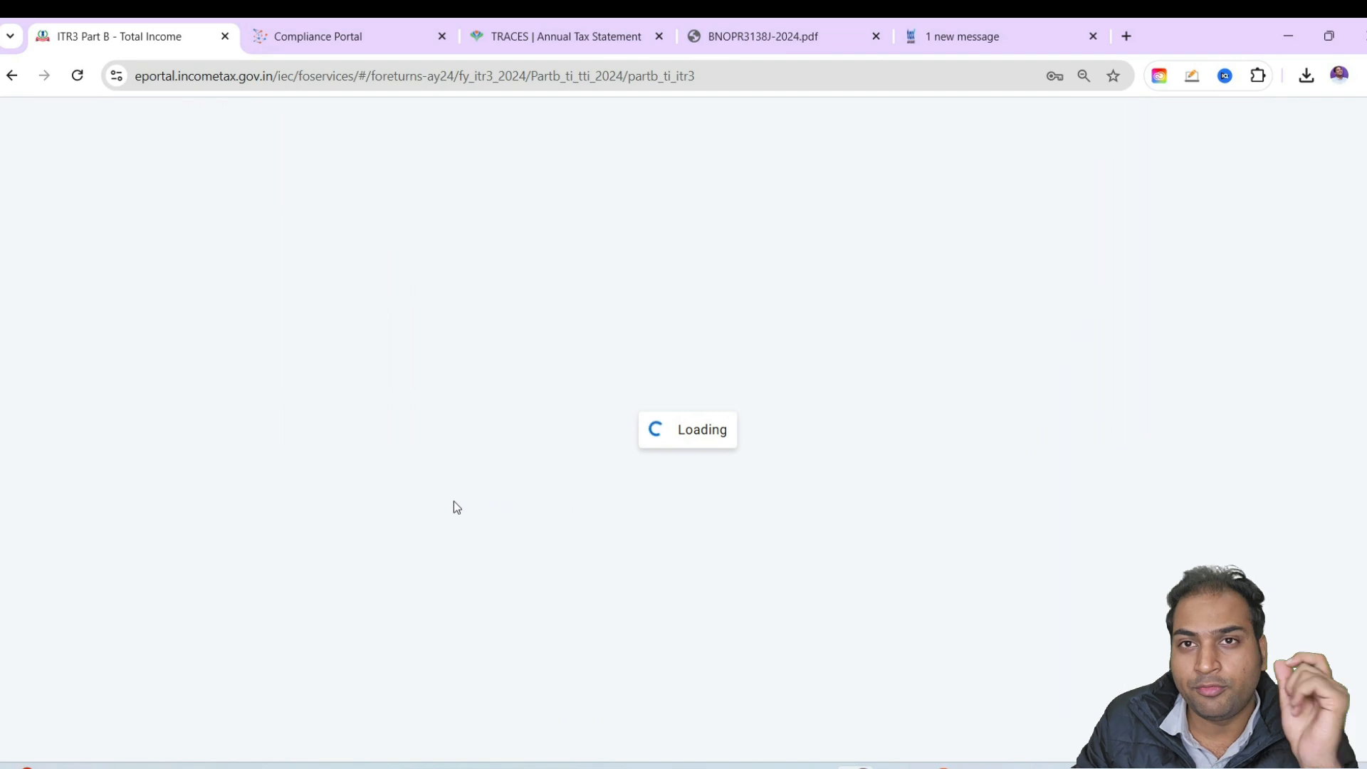
scroll(1181, 513, "down", 15)
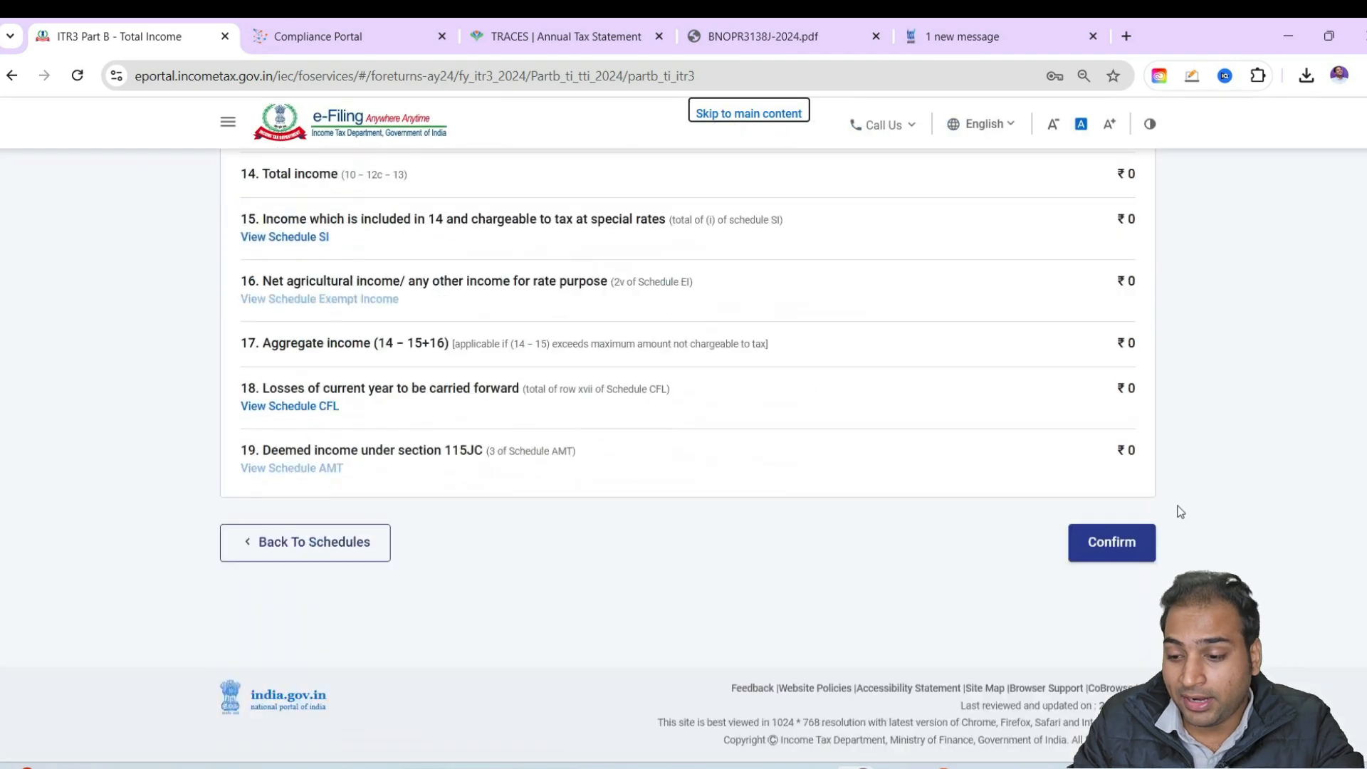
left_click(1112, 543)
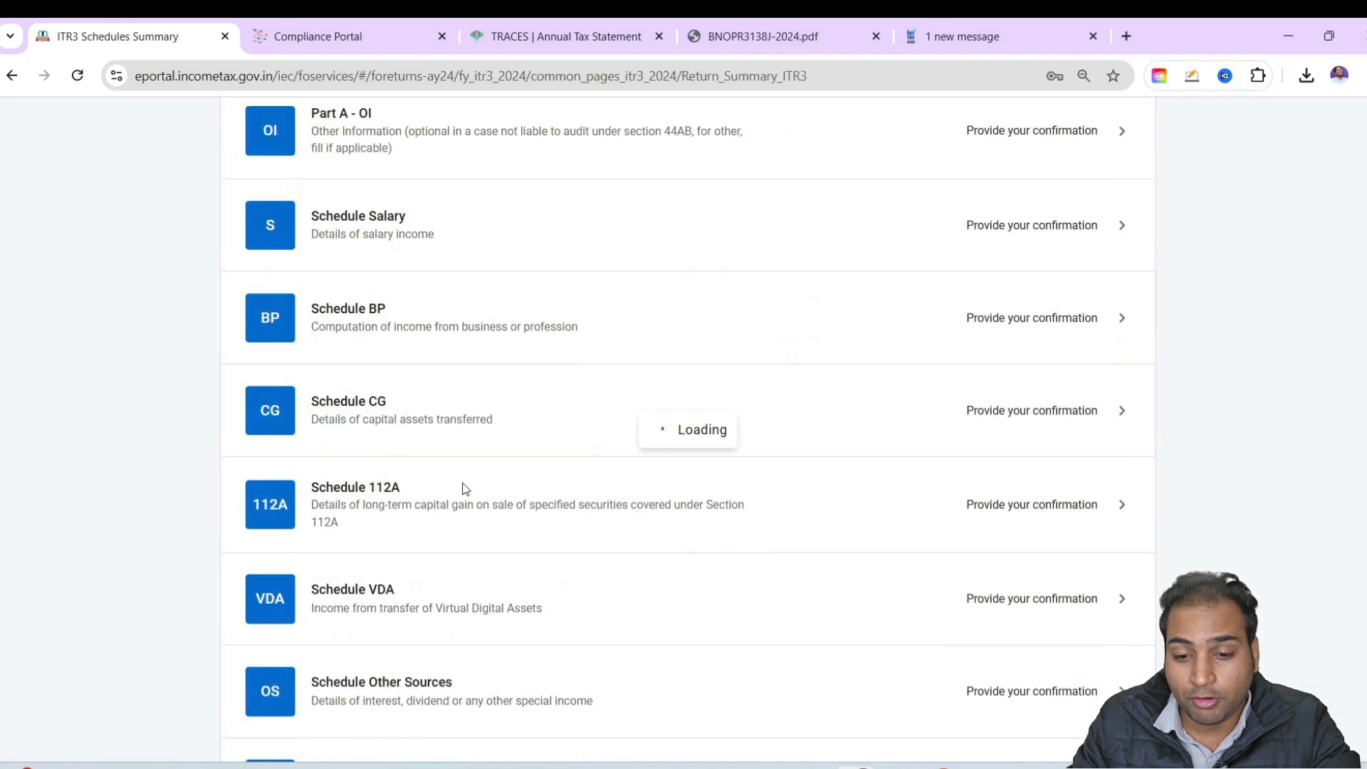
Start a new employer entry in Schedule Salary and check the employer detail fields, including the list of states
scroll(689, 505, "down", 8)
scroll(689, 505, "down", 4)
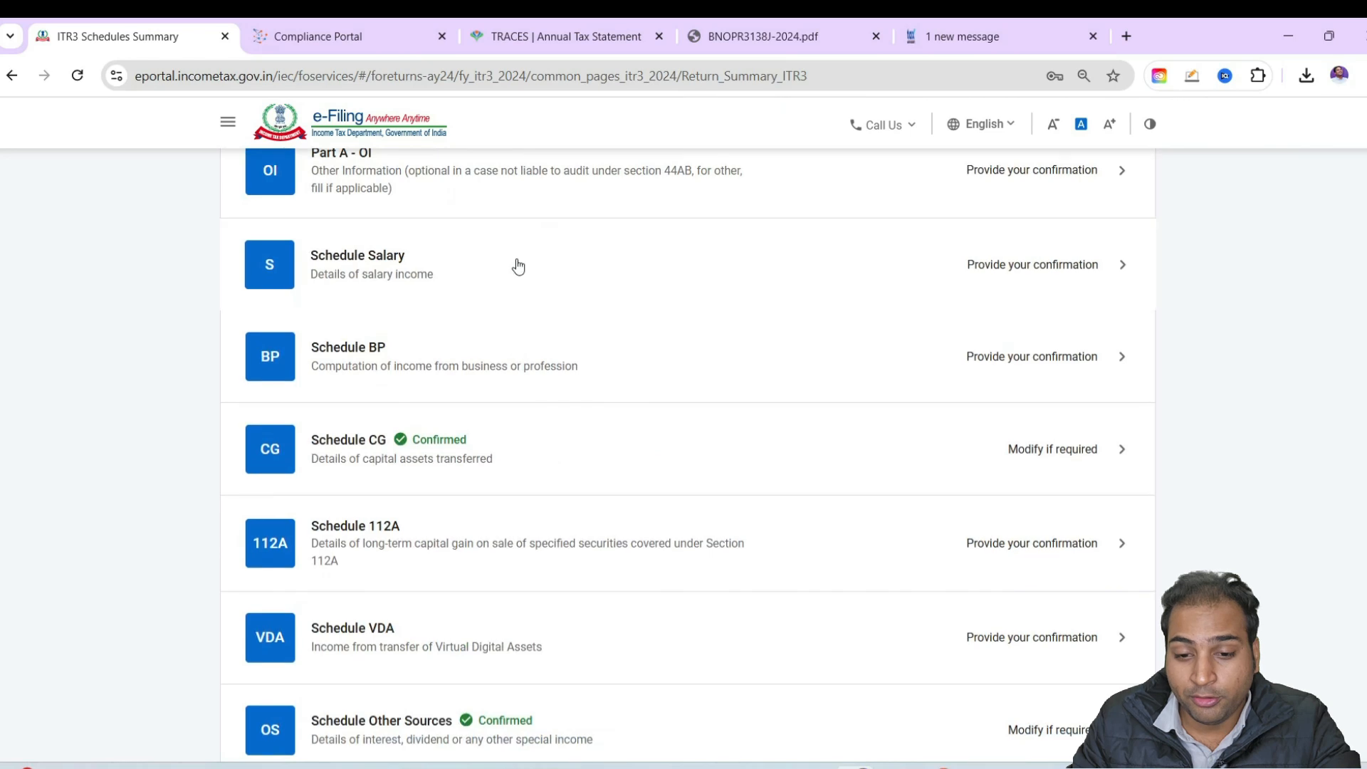
left_click(515, 260)
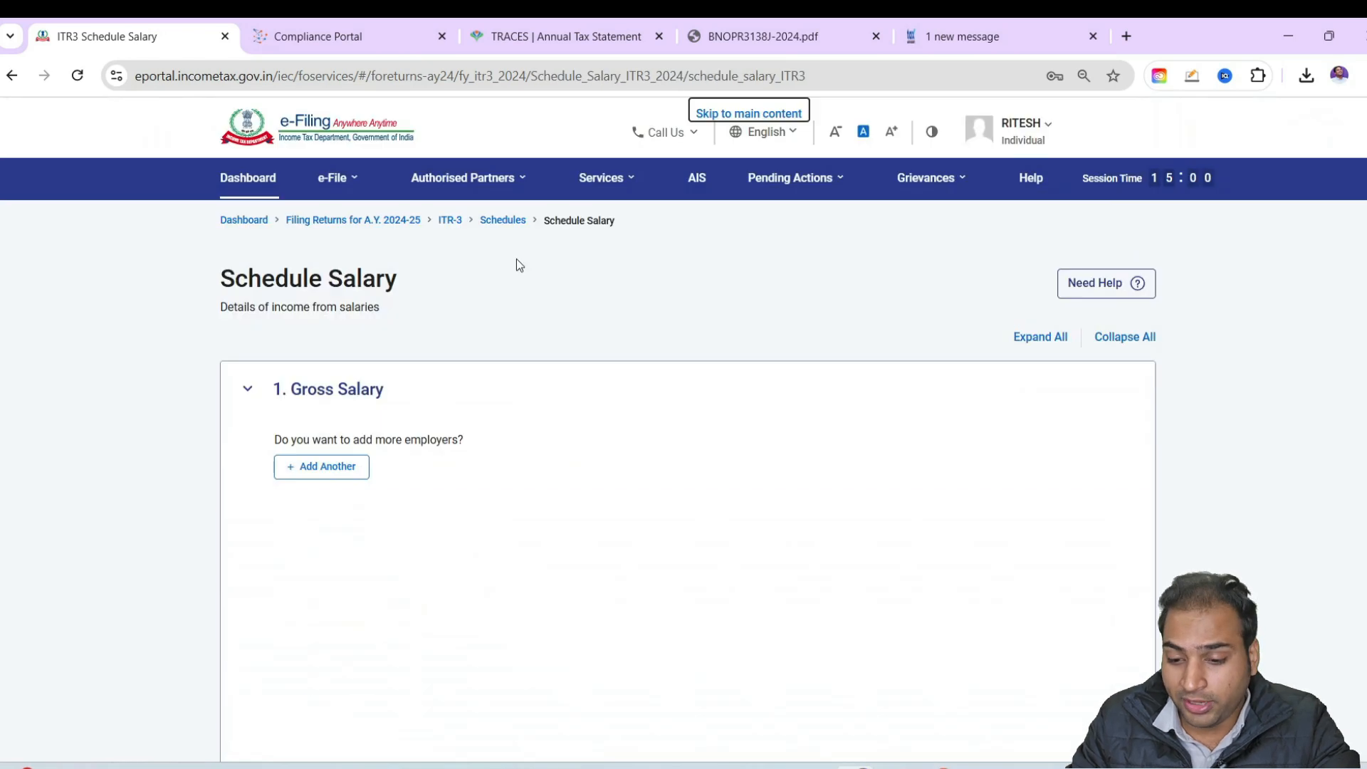
scroll(308, 344, "down", 3)
left_click(328, 244)
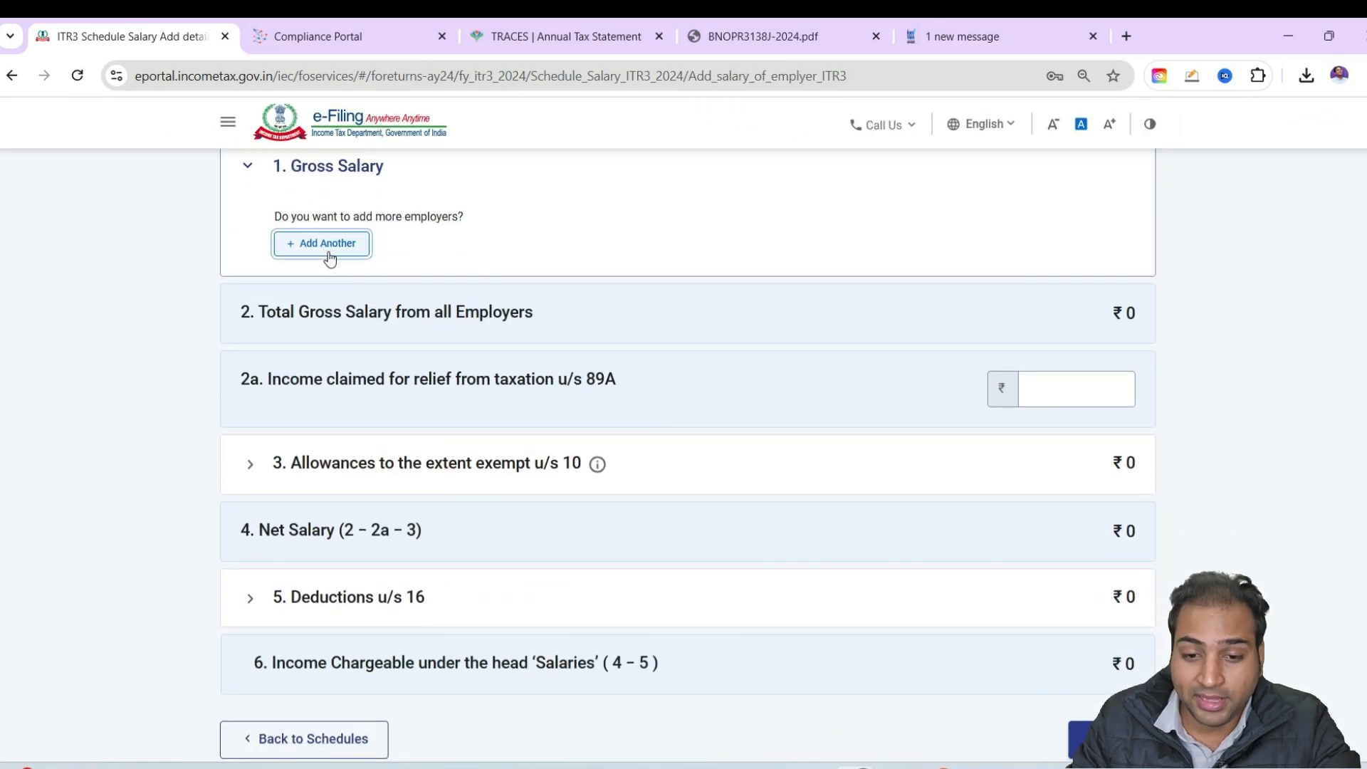
left_click(410, 371)
scroll(409, 370, "down", 3)
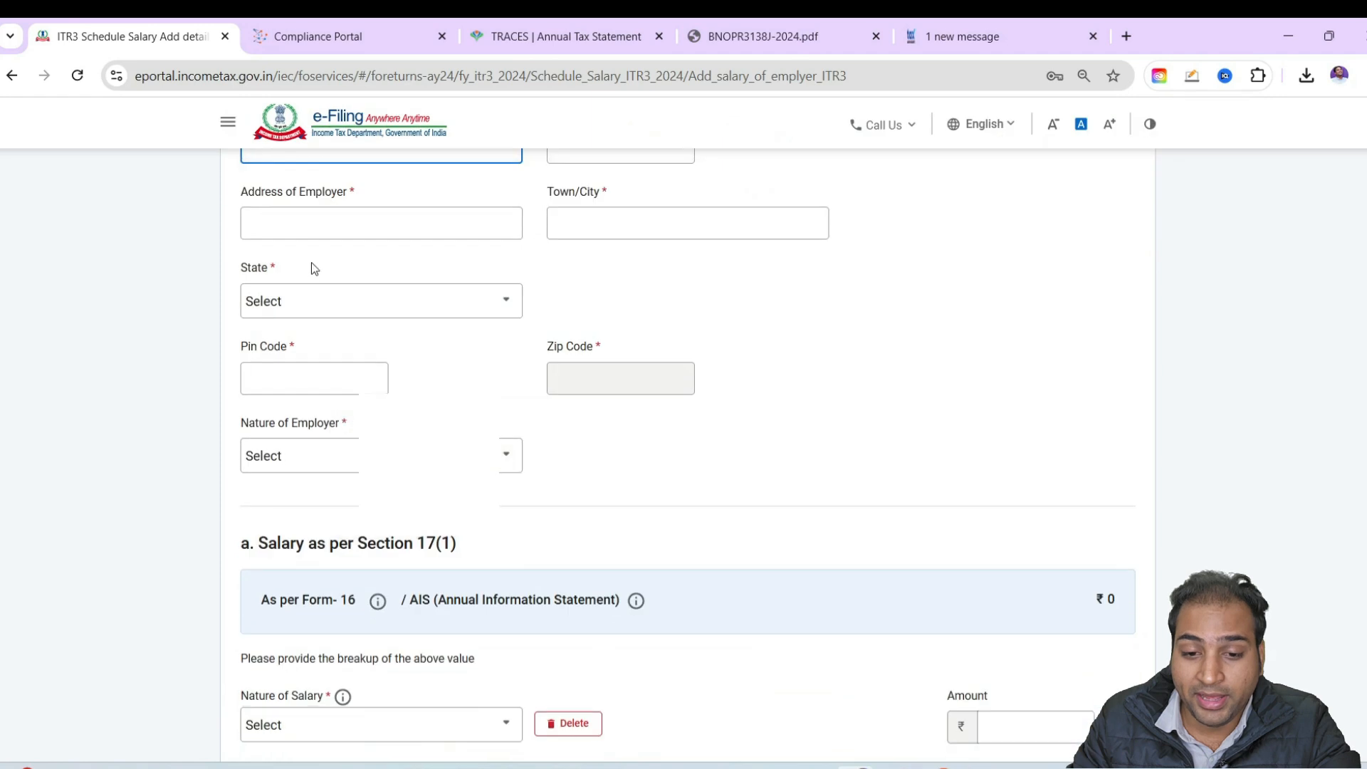
left_click(323, 227)
left_click(268, 320)
scroll(315, 433, "down", 3)
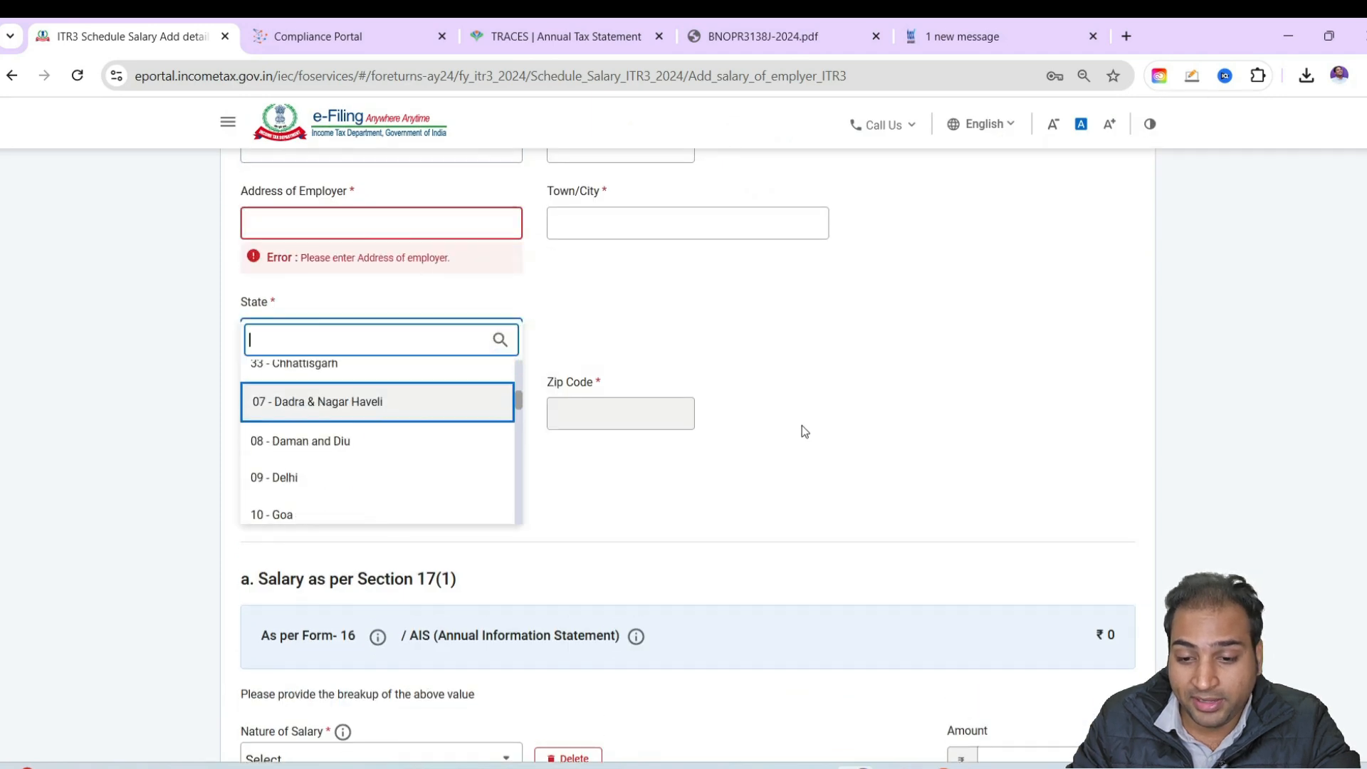
left_click(801, 426)
scroll(904, 479, "down", 4)
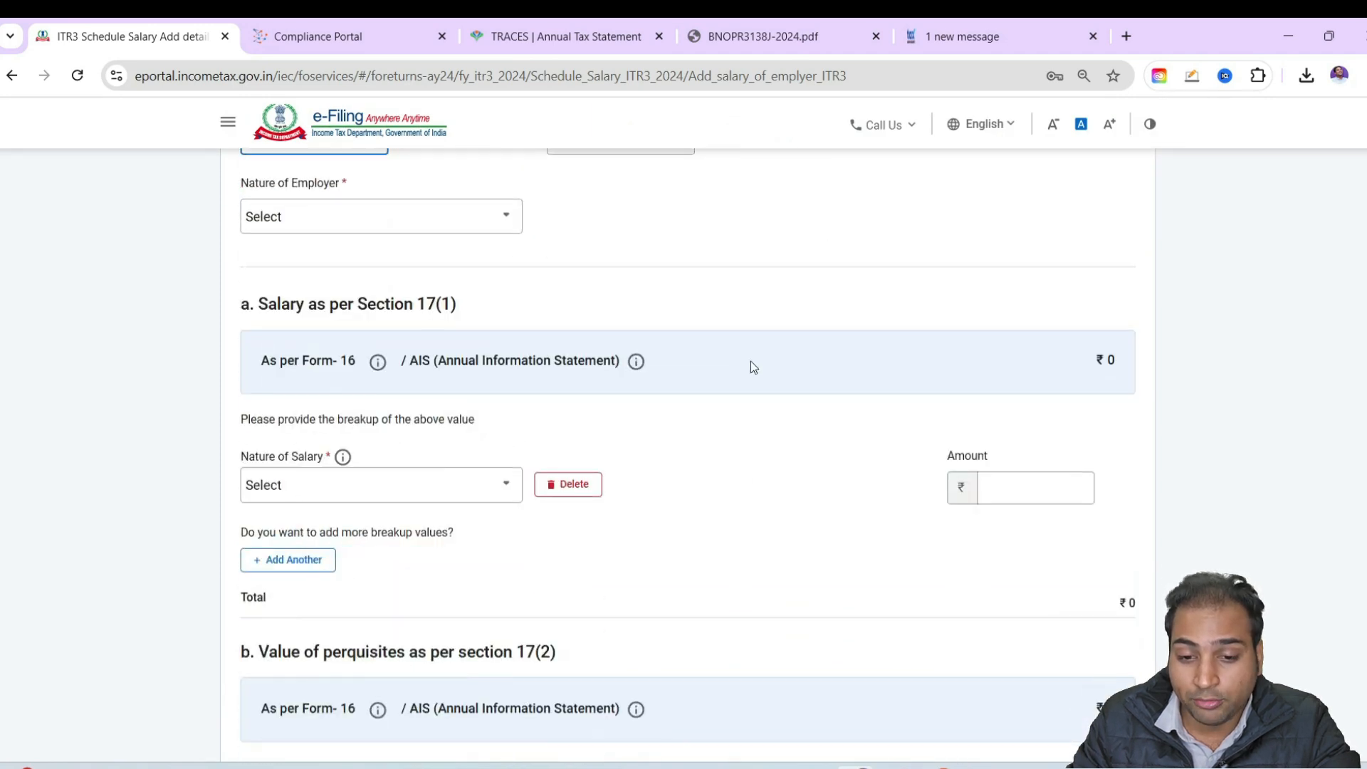
Examine the options for the nature of employer and the nature of salary under Section 17(1)
left_click(390, 217)
scroll(406, 342, "down", 3)
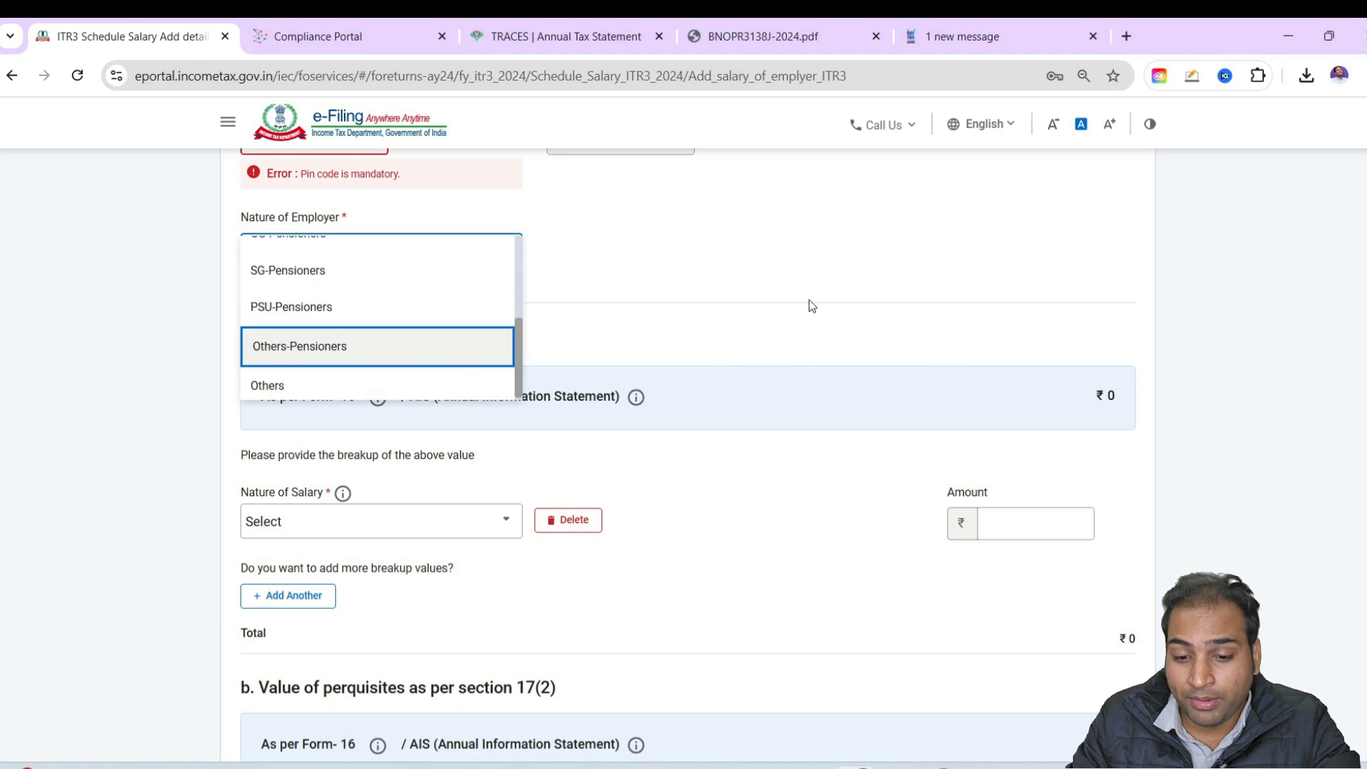
left_click(809, 301)
scroll(755, 356, "down", 5)
scroll(980, 311, "up", 1)
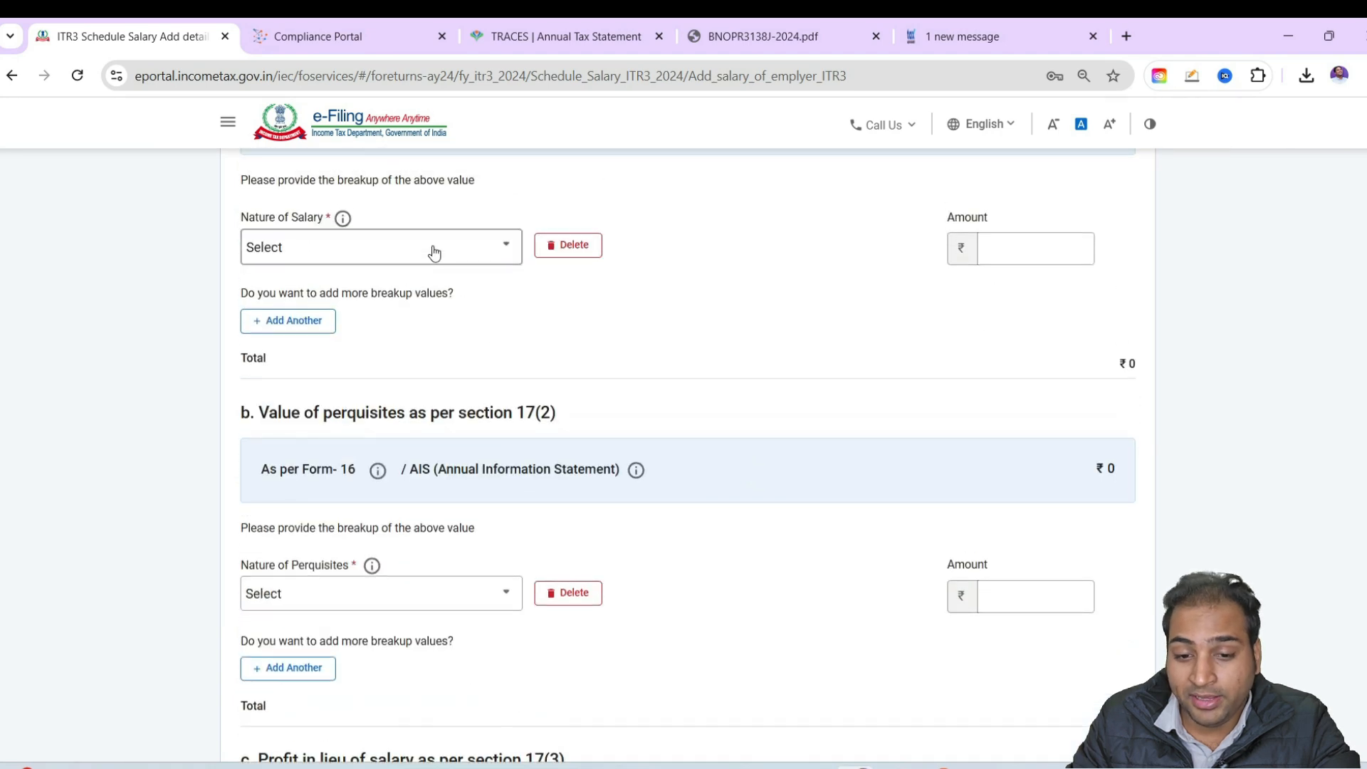
left_click(434, 249)
scroll(436, 399, "down", 5)
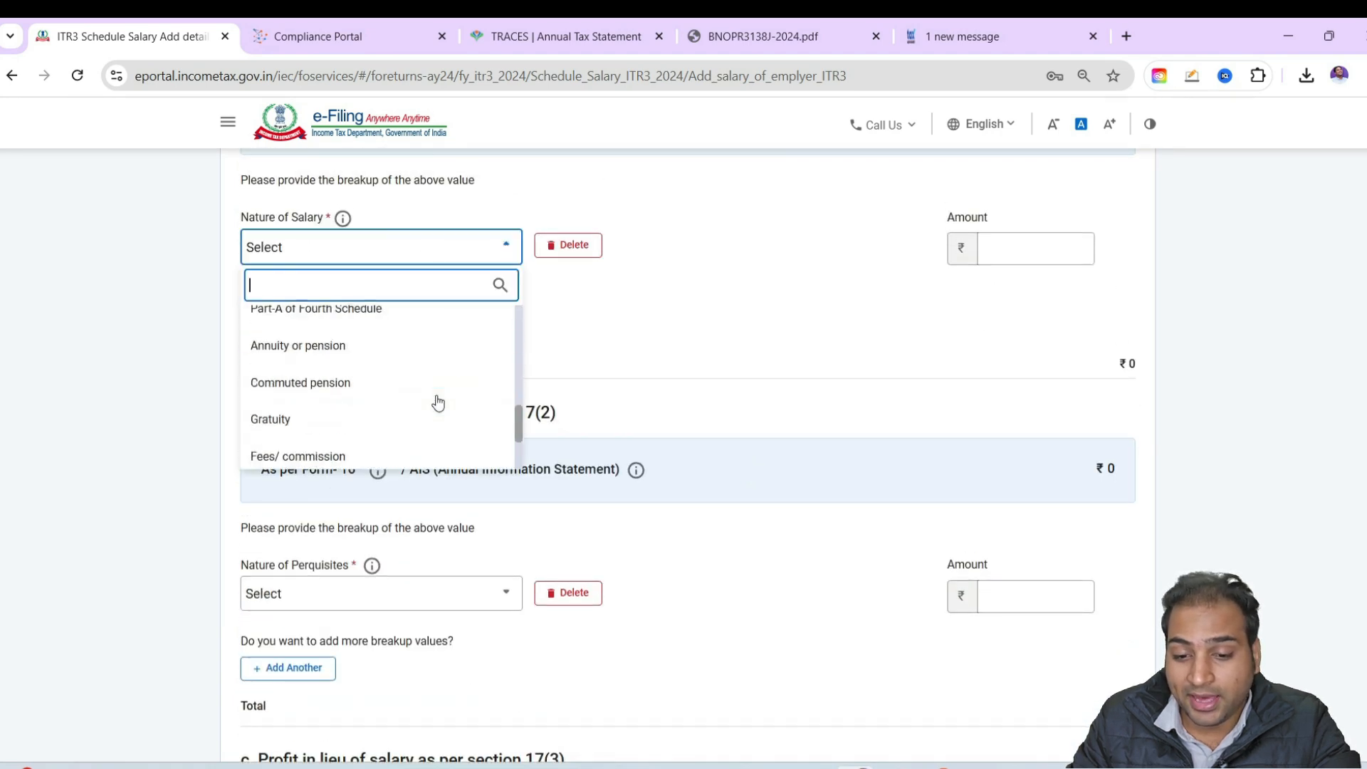
left_click(789, 367)
Examine the Section 17(2) perquisite options and the remaining salary form sections, from profit in lieu of salary to the gross salary total
scroll(789, 367, "down", 5)
scroll(384, 326, "down", 5)
scroll(442, 375, "up", 6)
left_click(345, 329)
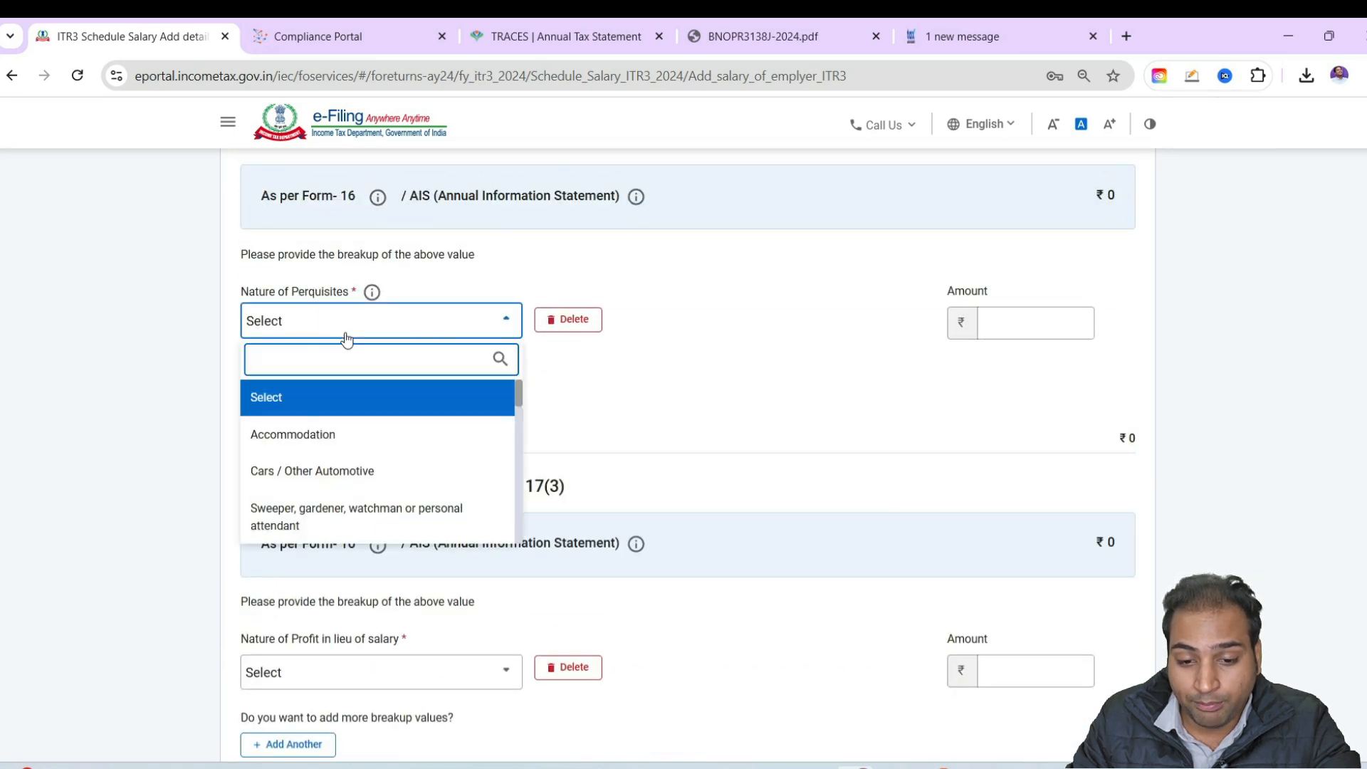
scroll(351, 467, "down", 4)
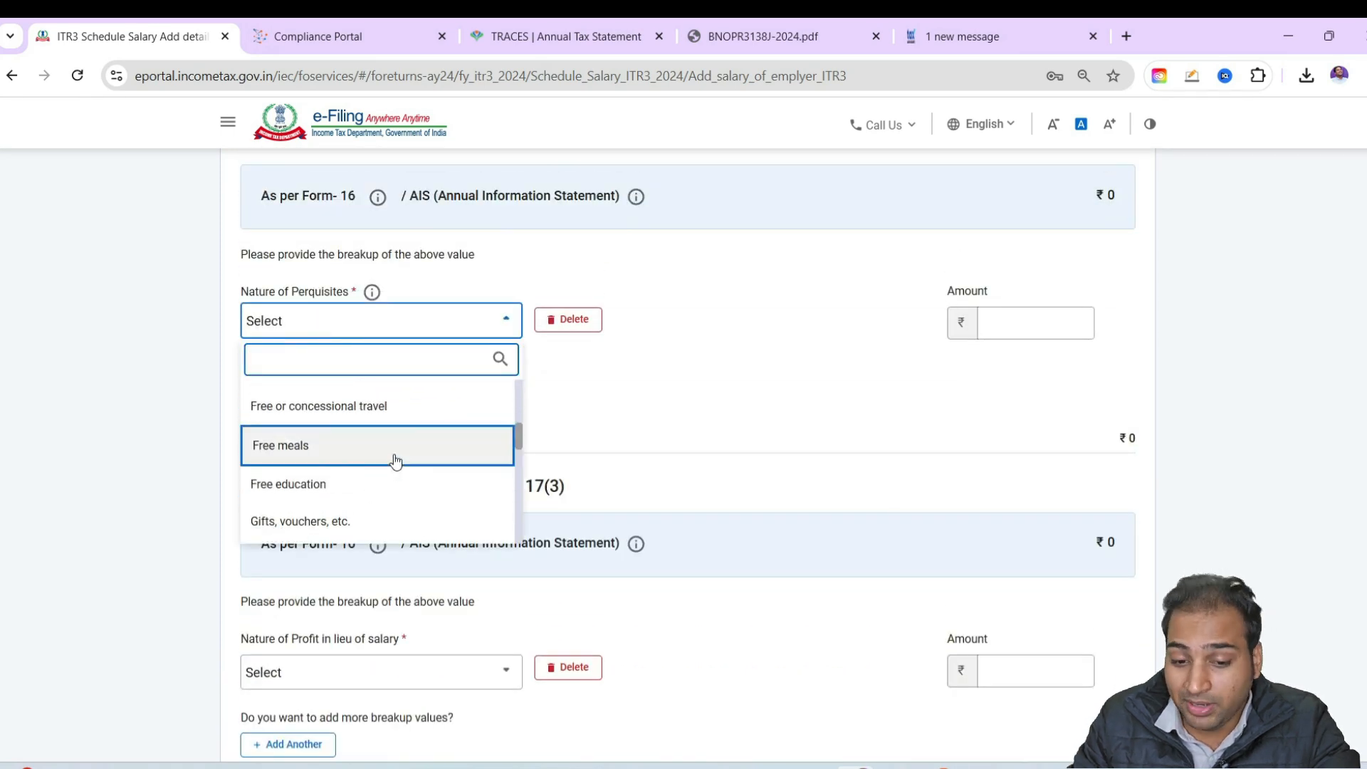
scroll(396, 460, "down", 3)
scroll(396, 461, "down", 2)
scroll(391, 457, "up", 2)
scroll(442, 464, "down", 1)
left_click(682, 457)
scroll(430, 457, "down", 5)
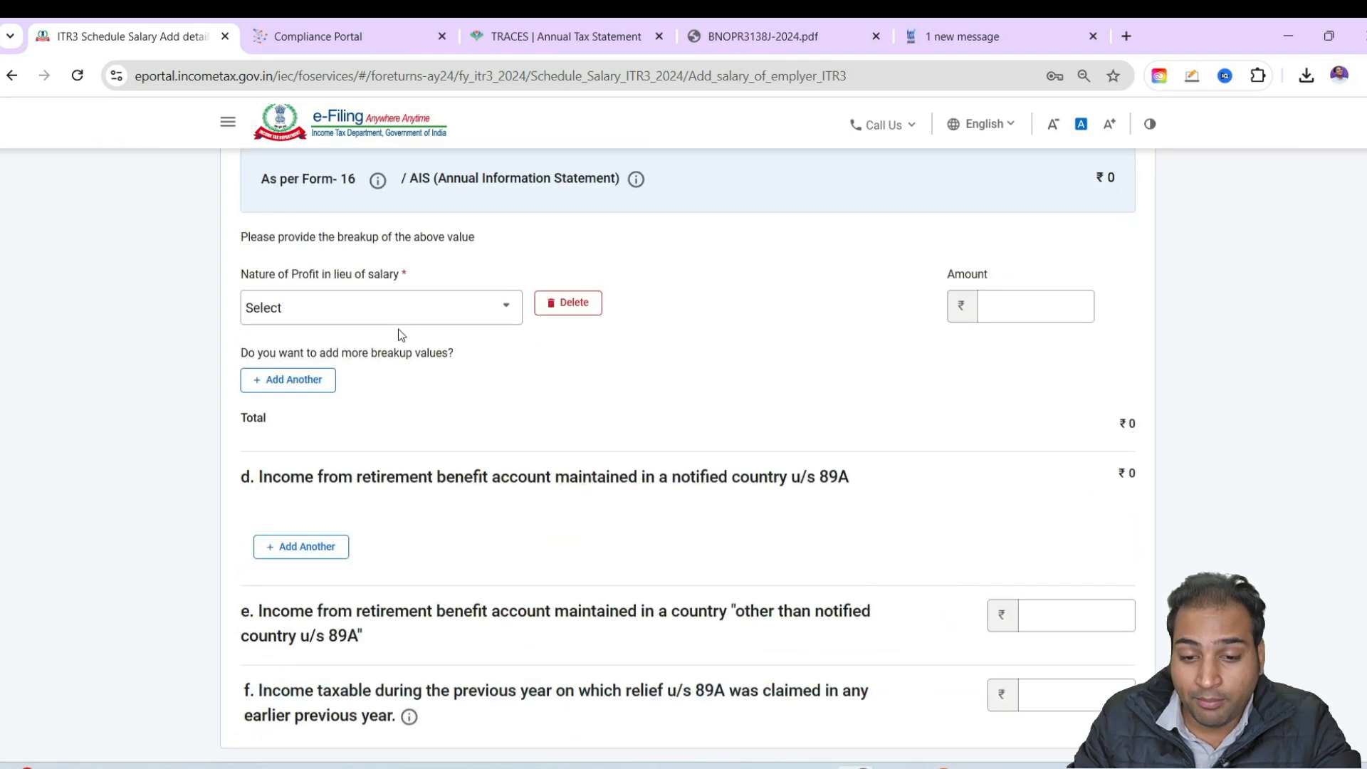
scroll(412, 351, "down", 5)
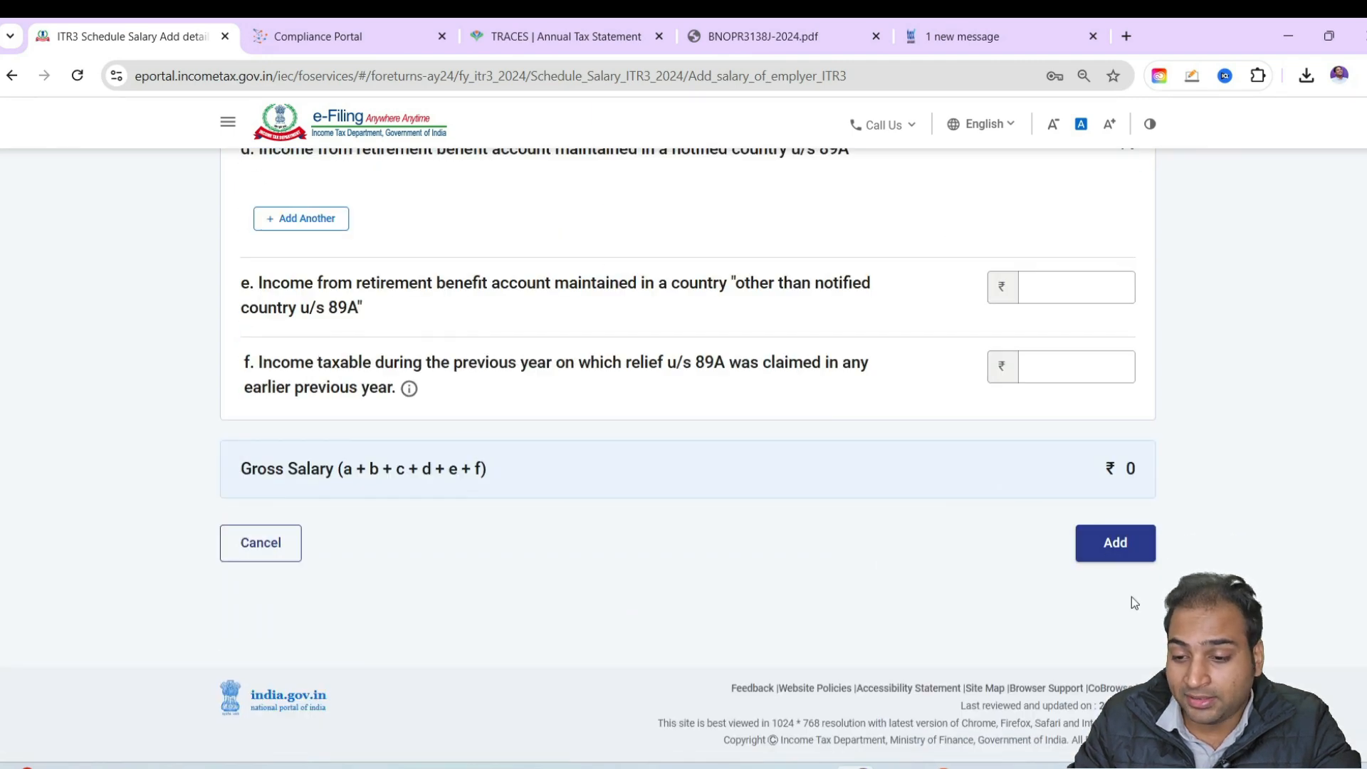
Cancel the new employer entry and confirm Schedule Salary without any salary income
left_click(267, 540)
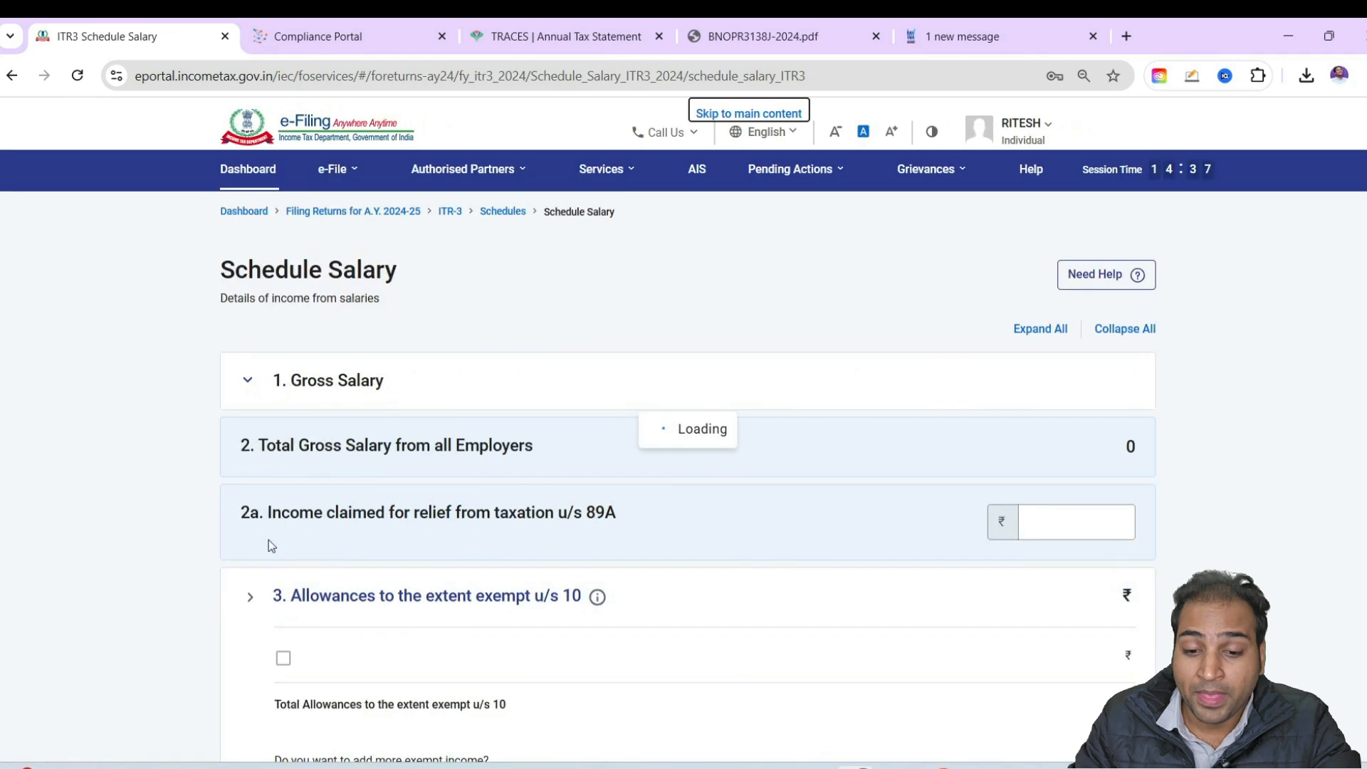
scroll(783, 576, "down", 5)
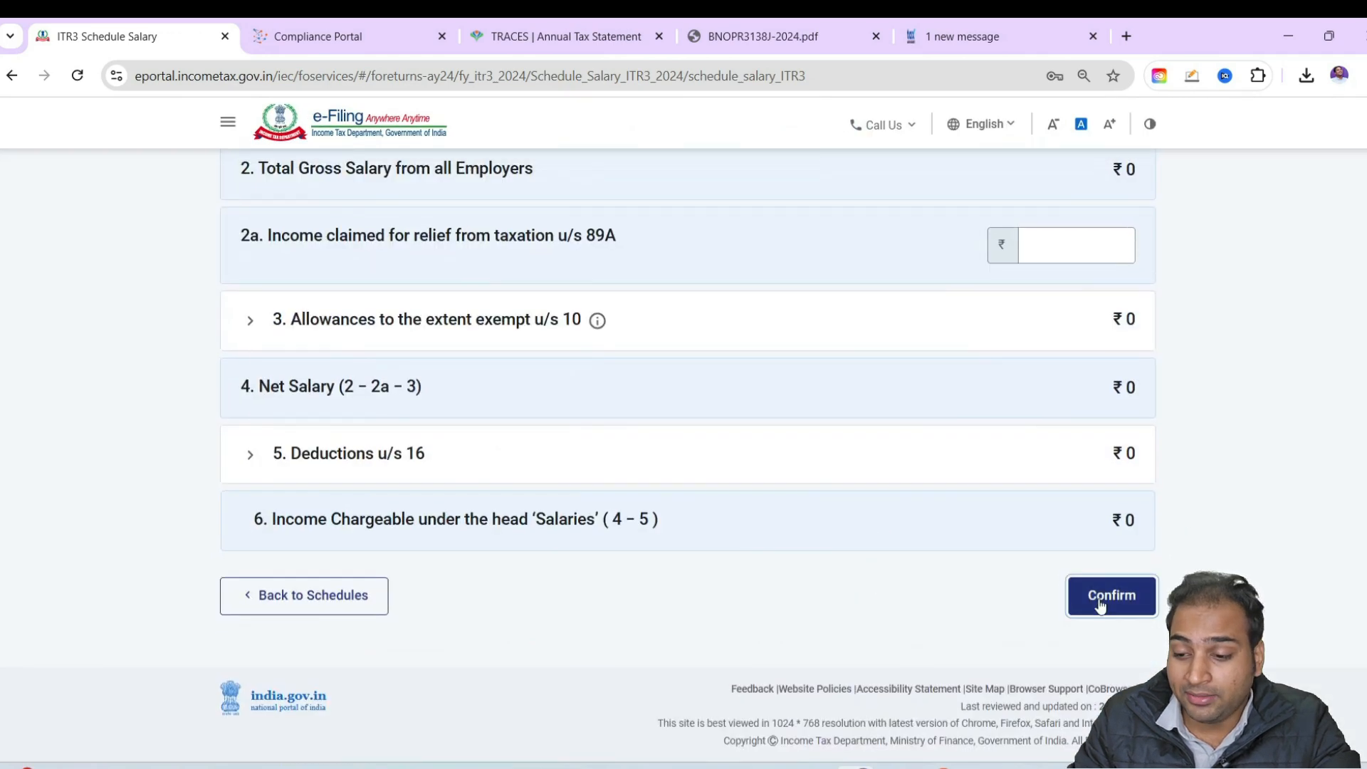
left_click(1099, 598)
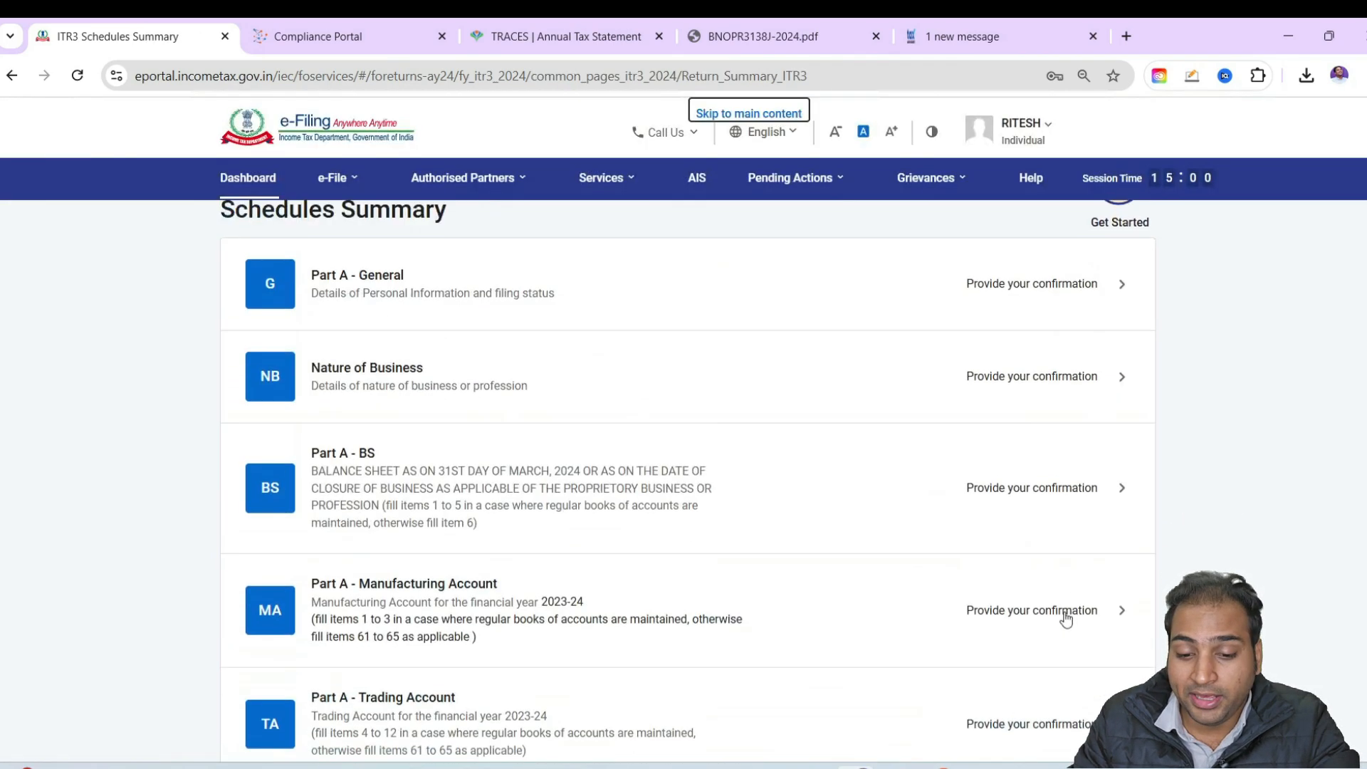
Open Part B - TTI and review the tax computation, taxes paid, refund and foreign asset declaration
scroll(1066, 620, "down", 20)
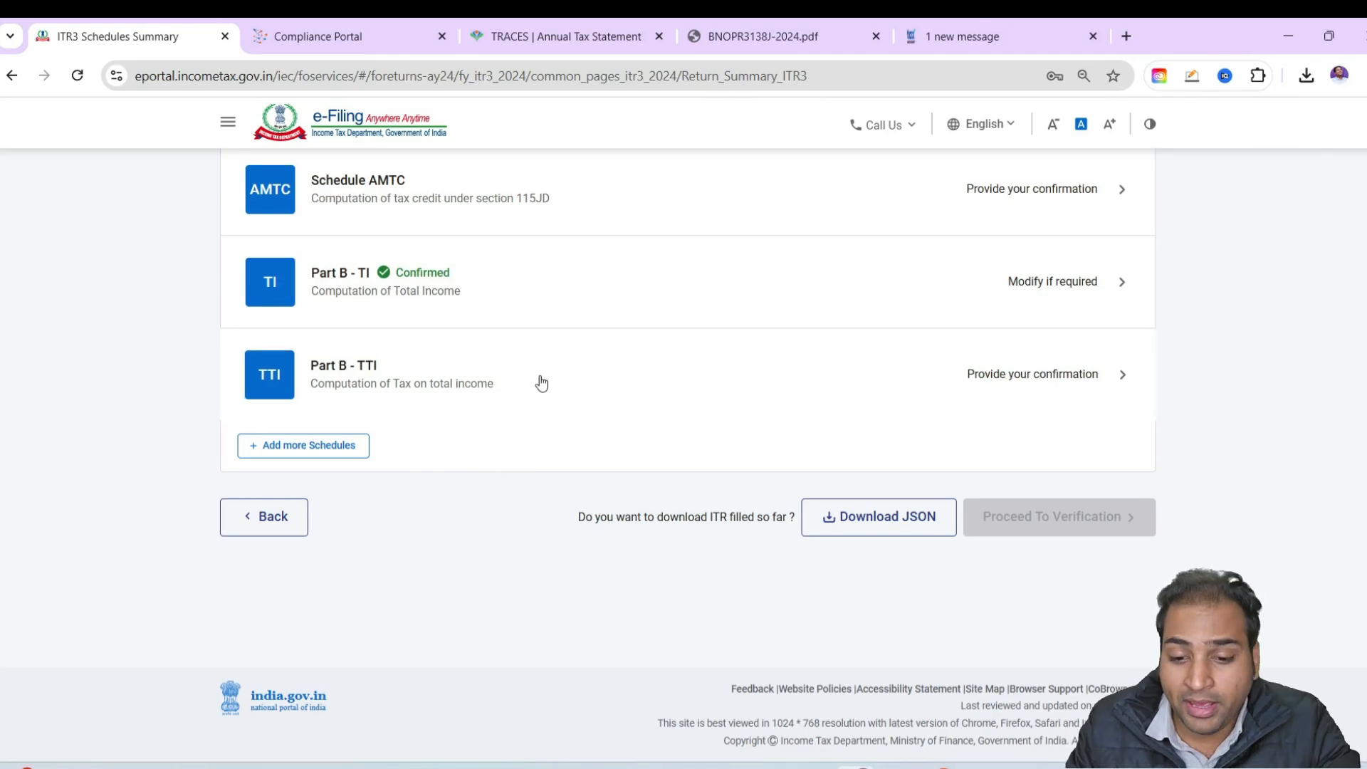
left_click(541, 383)
scroll(799, 455, "down", 10)
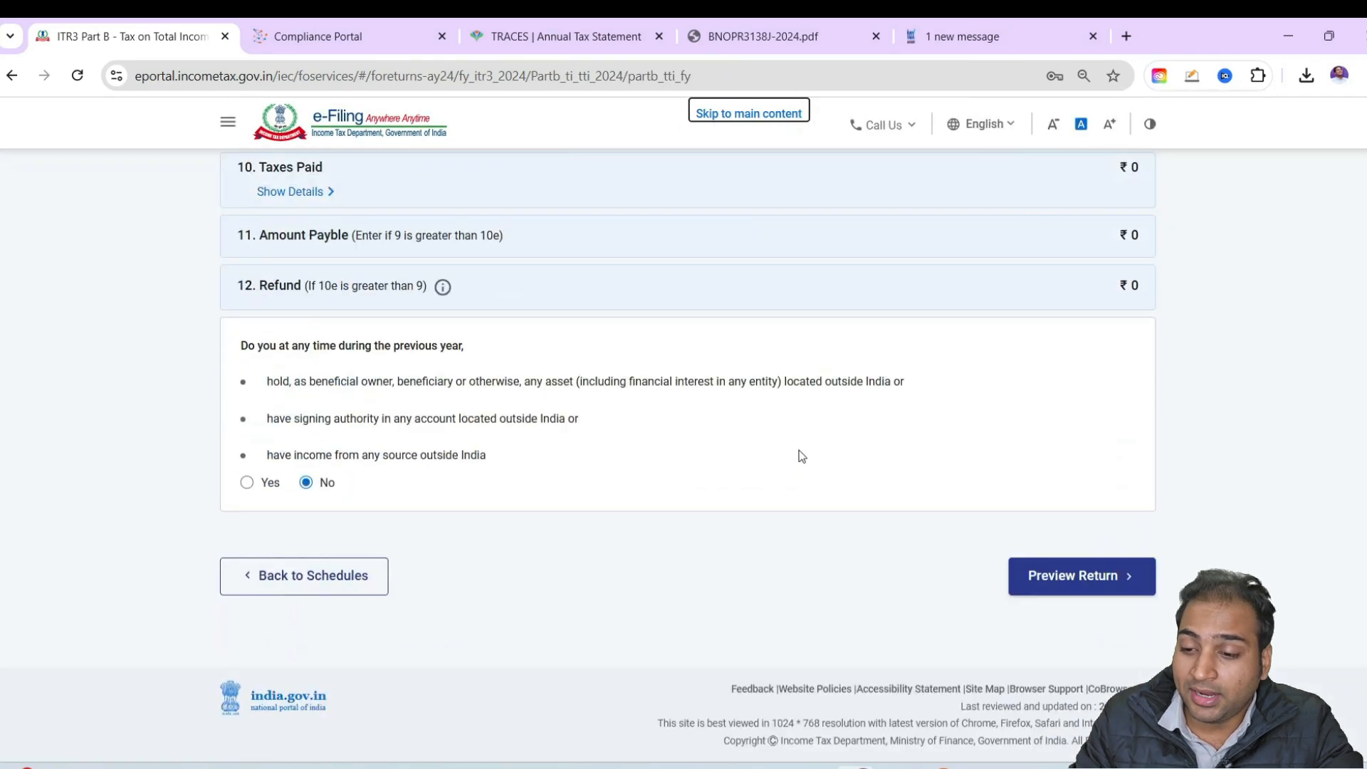